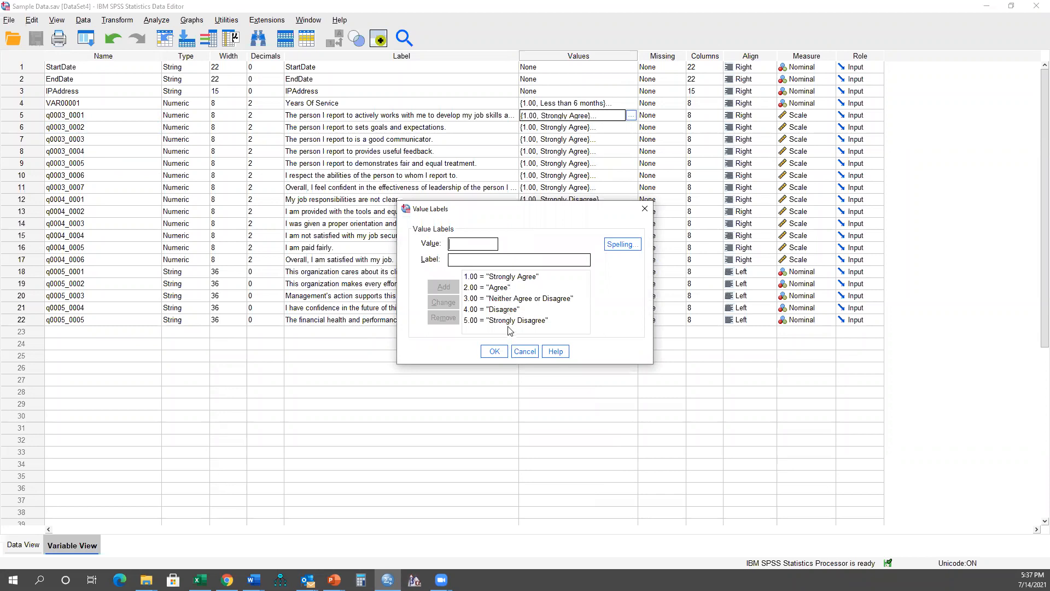
- Dismiss the value labels dialog and review the survey responses in the data grid, including text answers in q0005_0001 to q0005_0005
{"action": "left_click", "coordinate": [525, 352]}
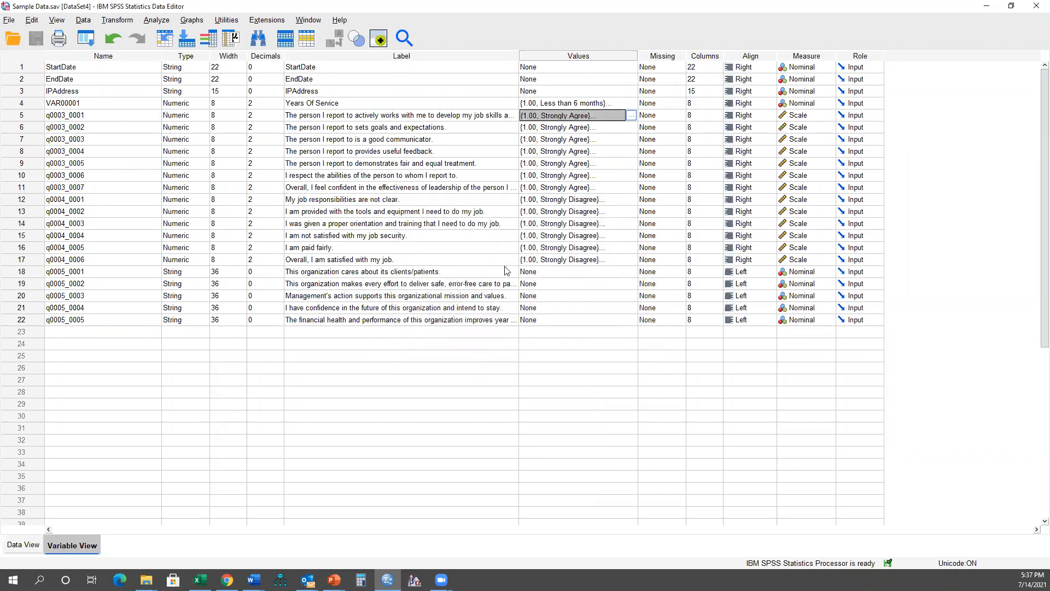
{"action": "left_click", "coordinate": [24, 155]}
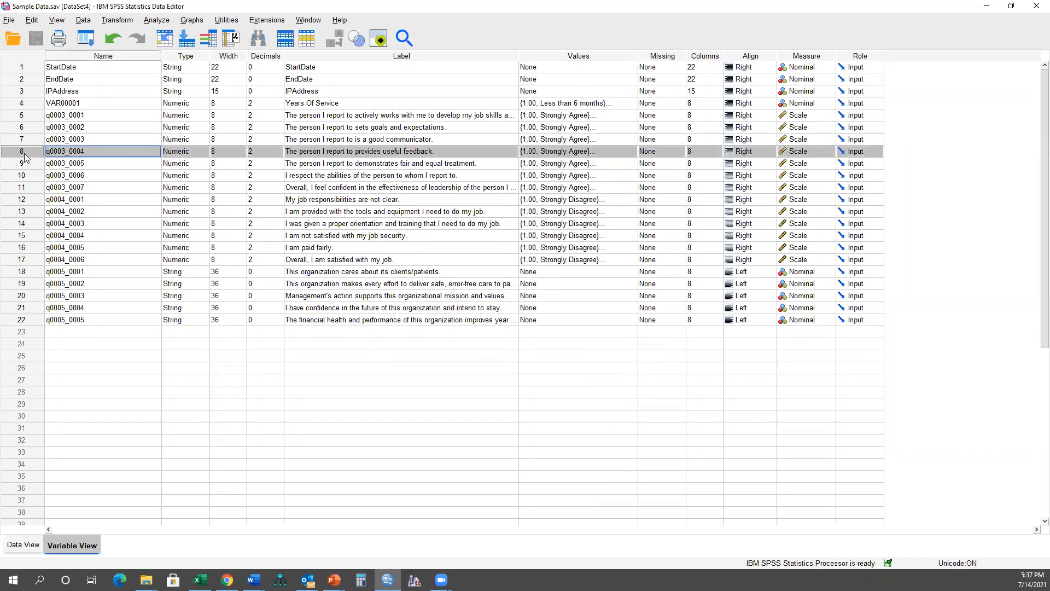
{"action": "double_click", "coordinate": [24, 157]}
{"action": "left_click_drag", "start_coordinate": [404, 526], "coordinate": [282, 514]}
{"action": "left_click_drag", "start_coordinate": [275, 97], "coordinate": [611, 102]}
{"action": "left_click_drag", "start_coordinate": [701, 97], "coordinate": [894, 99]}
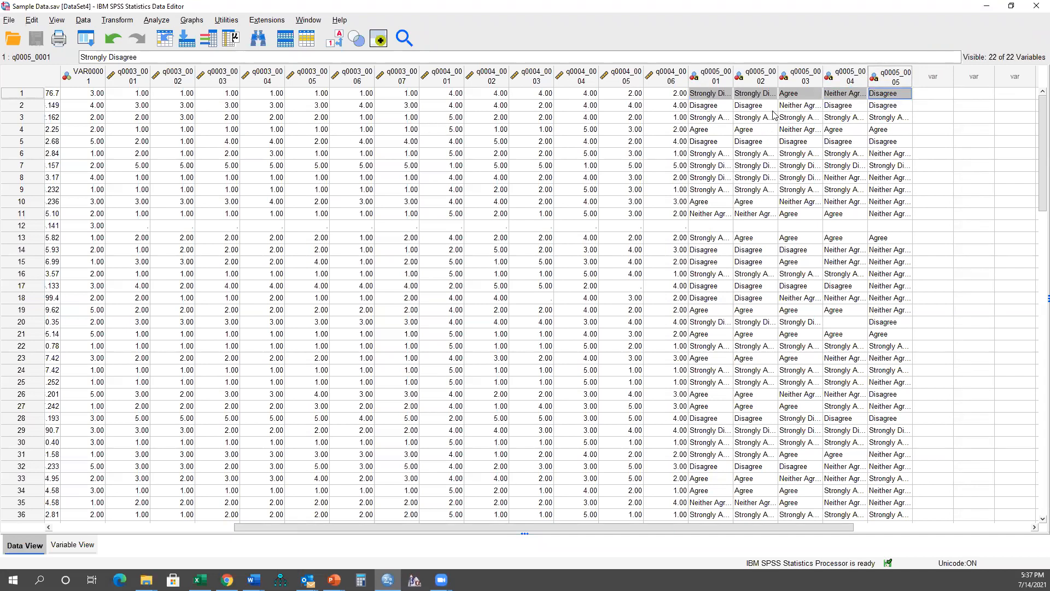
{"action": "left_click_drag", "start_coordinate": [711, 76], "coordinate": [884, 73]}
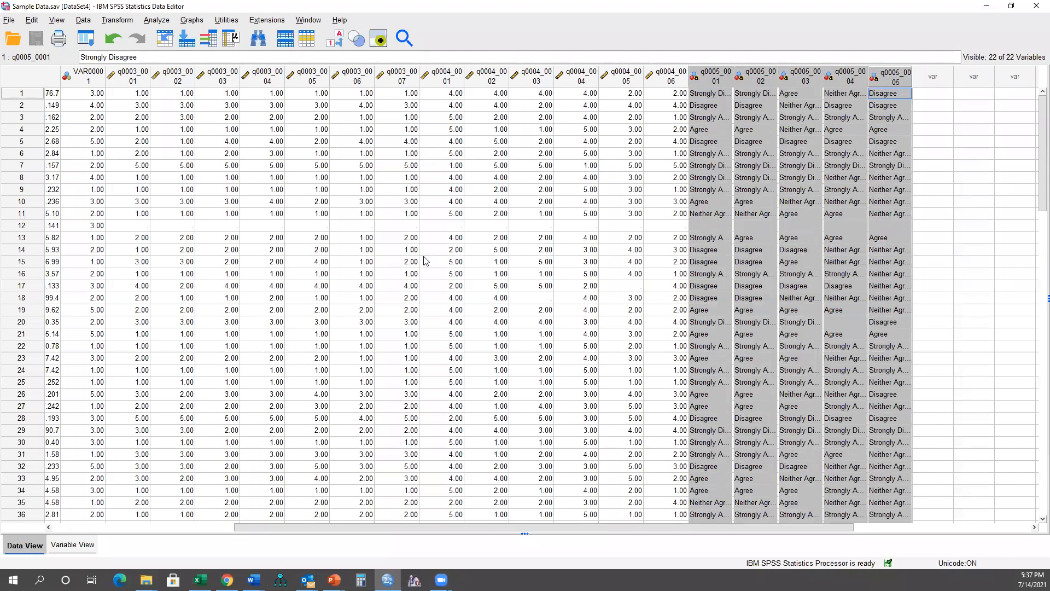
- Examine the missing responses across case 12 and the empty q0004_0005 value in case 17
{"action": "left_click_drag", "start_coordinate": [122, 225], "coordinate": [890, 225]}
{"action": "left_click", "coordinate": [612, 289]}
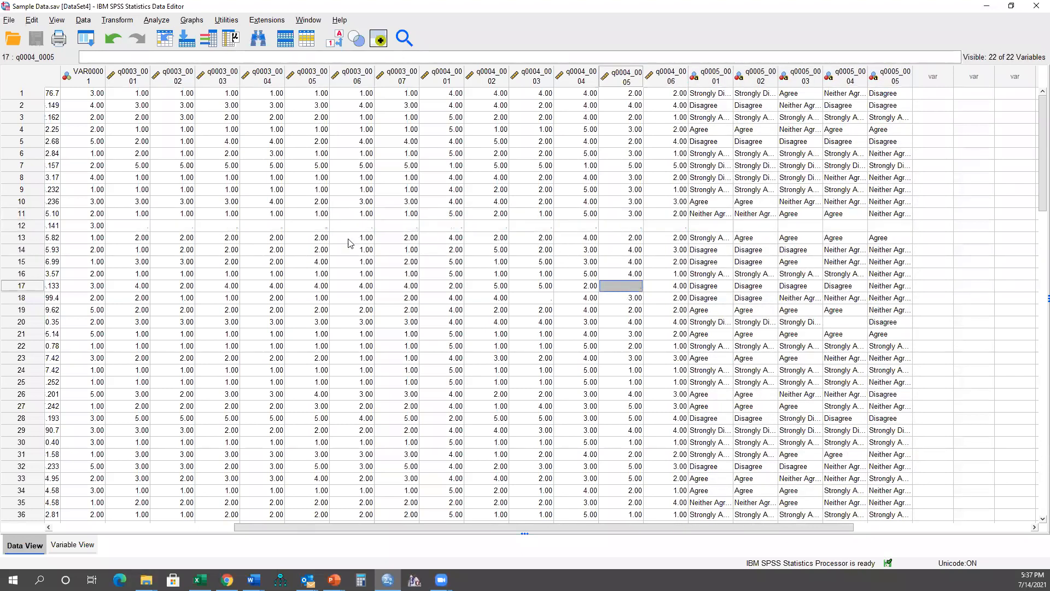
{"action": "left_click_drag", "start_coordinate": [120, 226], "coordinate": [173, 227]}
{"action": "left_click_drag", "start_coordinate": [271, 230], "coordinate": [886, 230]}
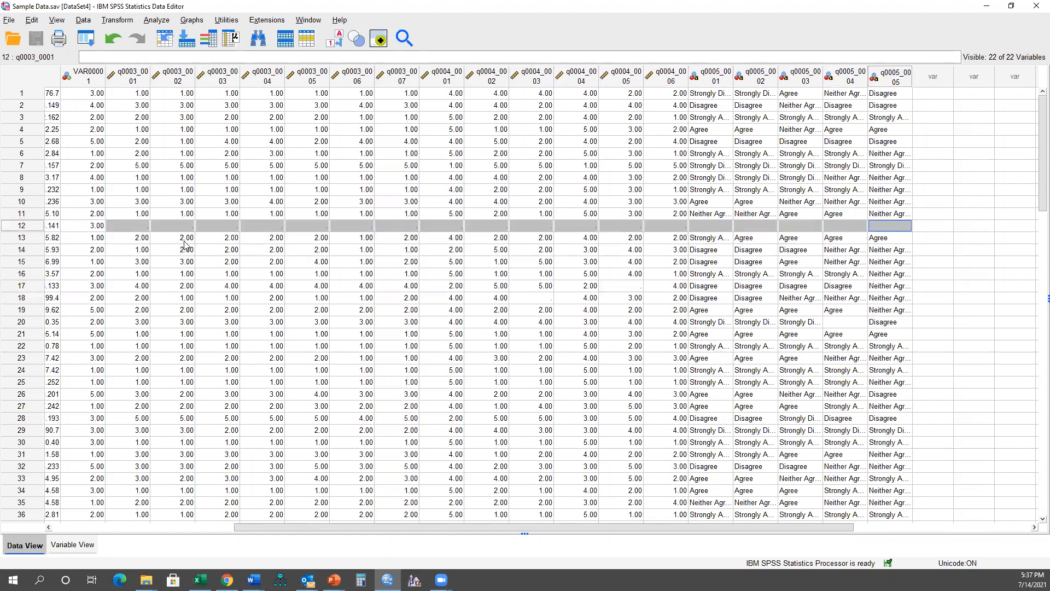
{"action": "left_click_drag", "start_coordinate": [136, 229], "coordinate": [881, 227]}
{"action": "left_click", "coordinate": [633, 284]}
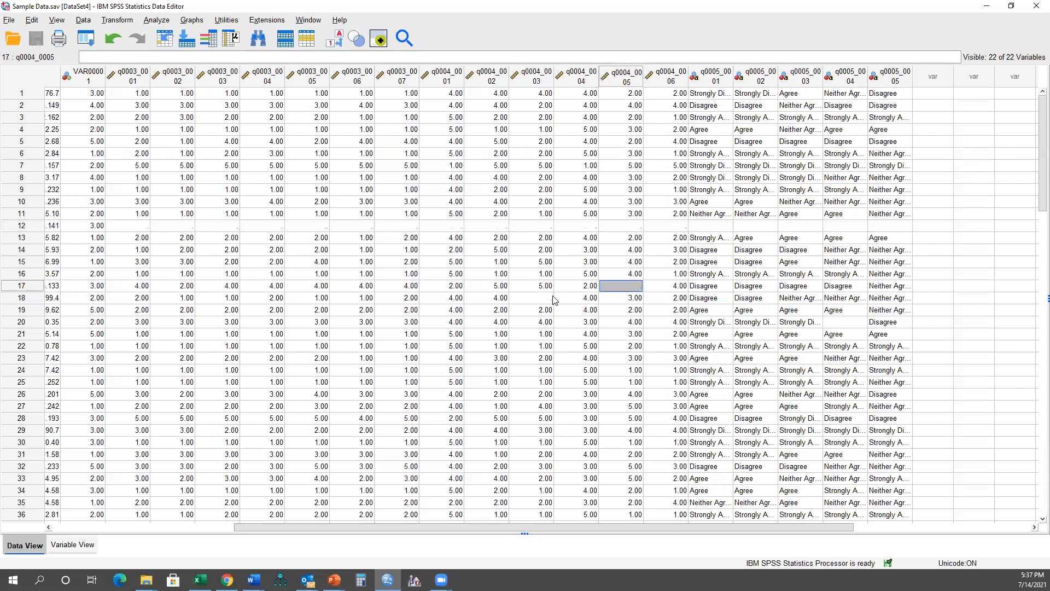
{"action": "left_click", "coordinate": [140, 290]}
{"action": "left_click", "coordinate": [631, 286]}
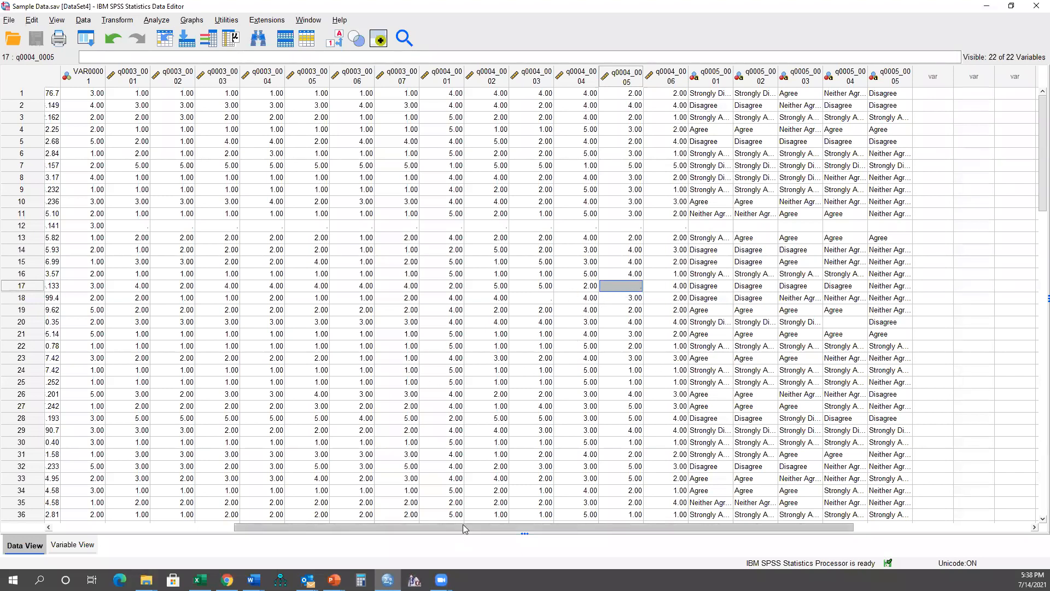
- Insert a new variable before StartDate and name it ID
{"action": "left_click_drag", "start_coordinate": [463, 525], "coordinate": [222, 506]}
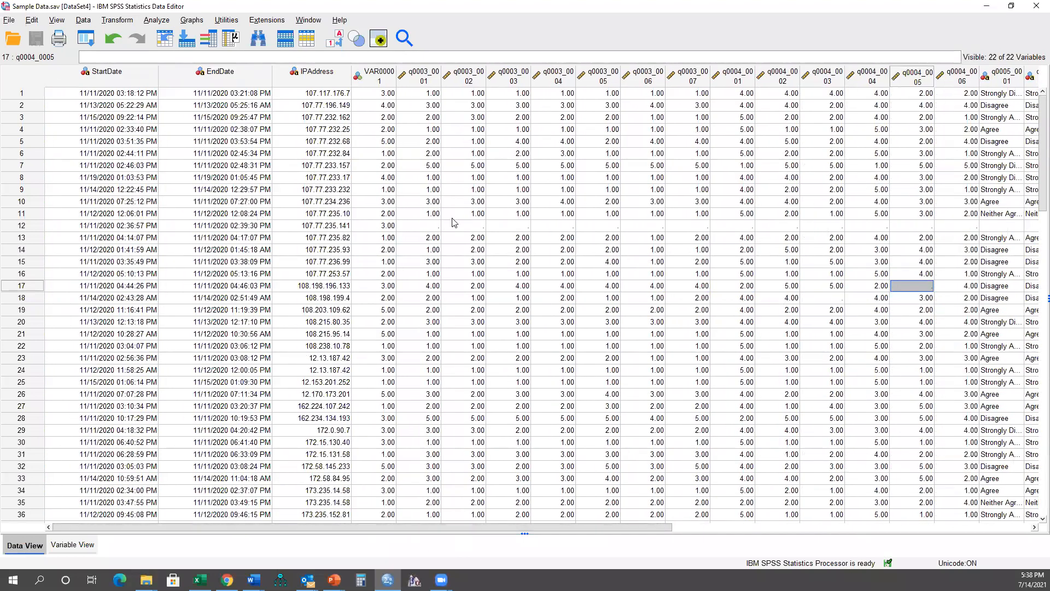
{"action": "left_click", "coordinate": [107, 81]}
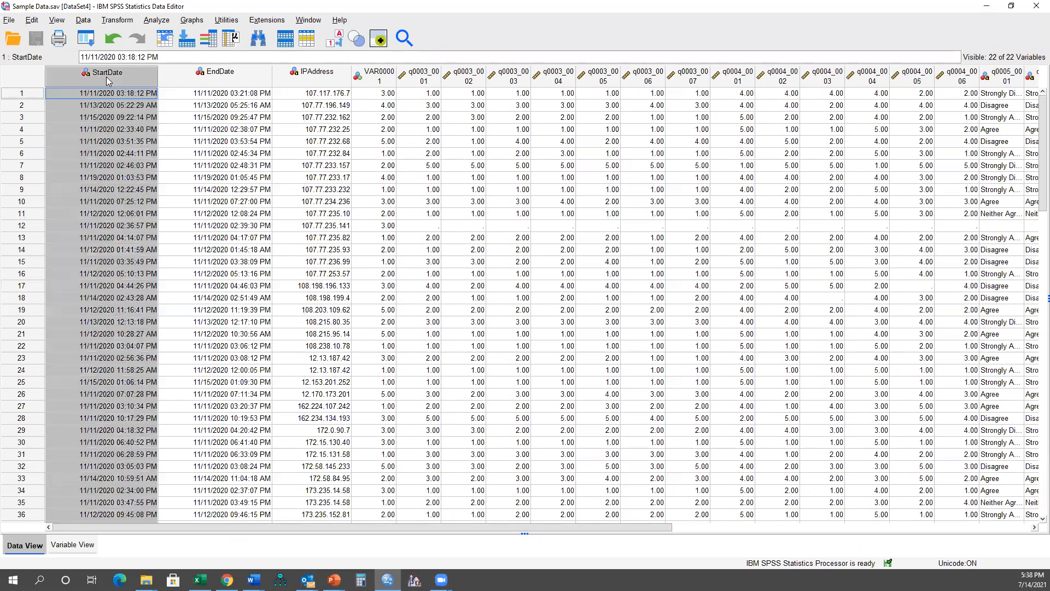
{"action": "right_click", "coordinate": [108, 81]}
{"action": "left_click", "coordinate": [141, 175]}
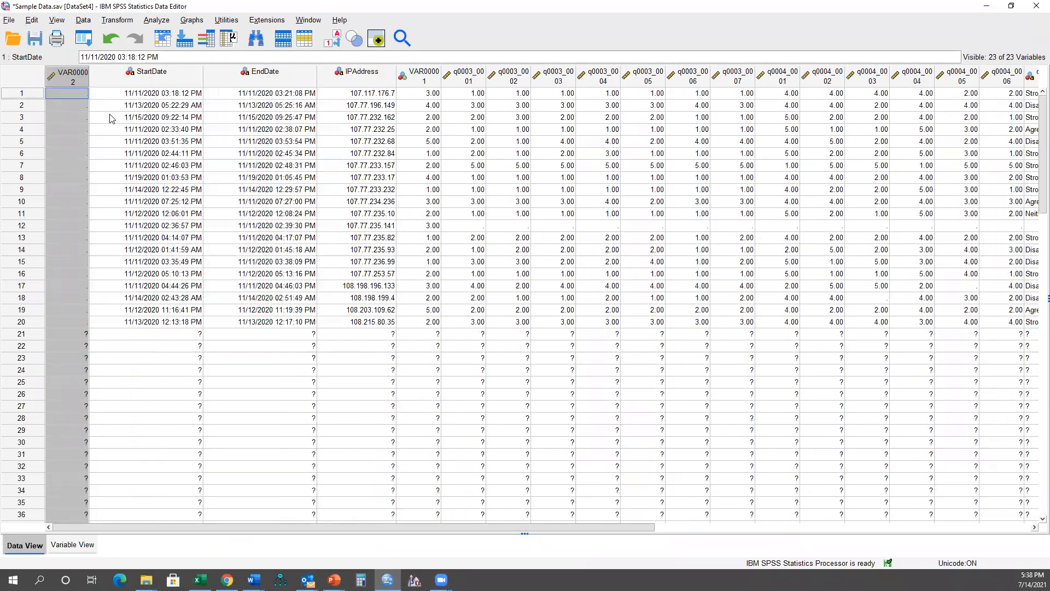
{"action": "double_click", "coordinate": [70, 76]}
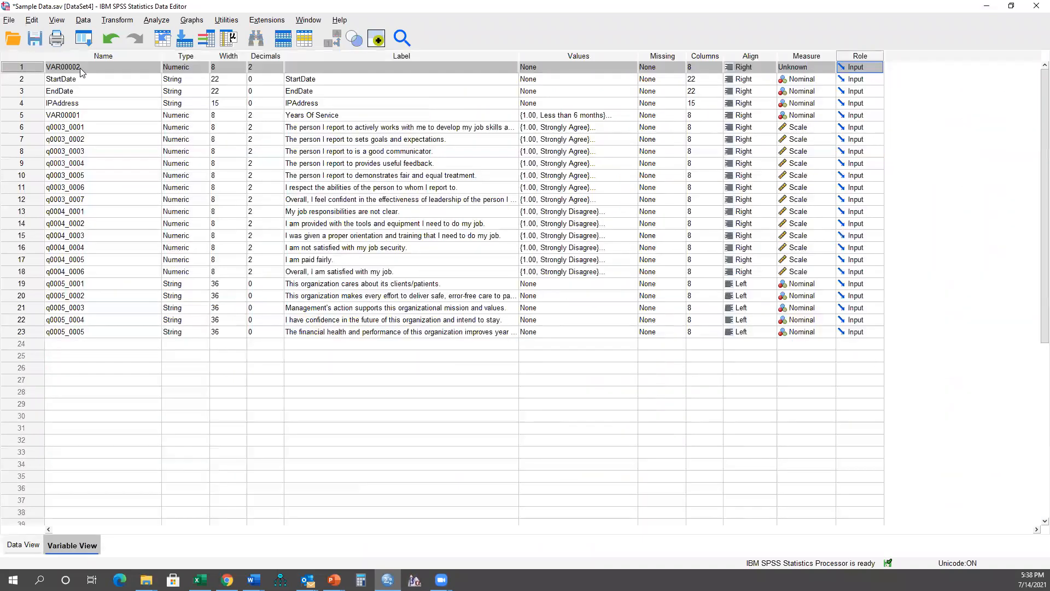
{"action": "type", "text": "ID"}
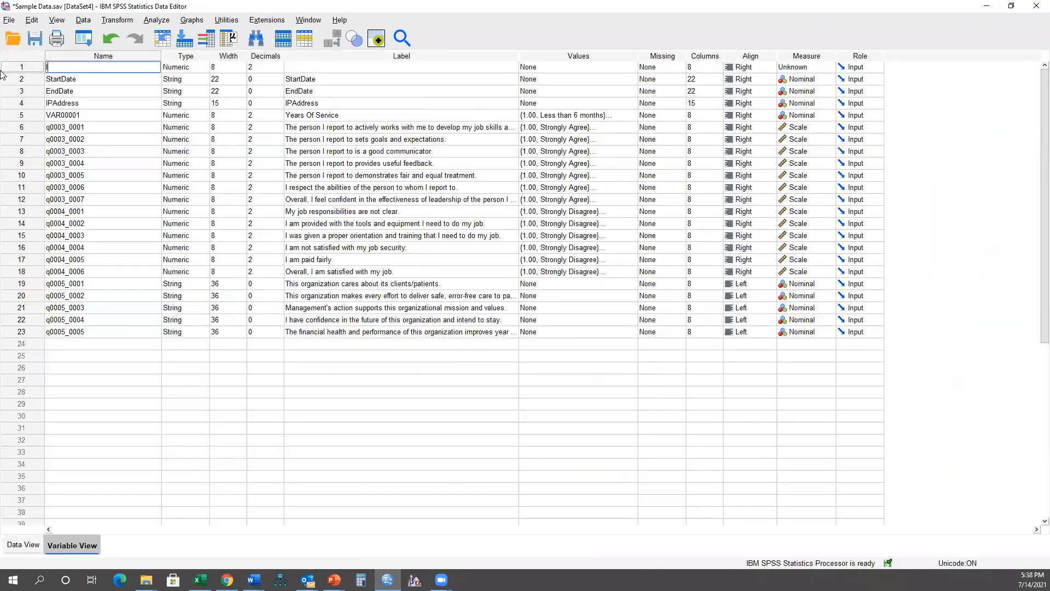
{"action": "left_click", "coordinate": [34, 68]}
- Check the number of cases, switch to Excel and copy a number series from 1 to 91 built down column A
{"action": "left_click", "coordinate": [23, 544]}
{"action": "scroll", "coordinate": [174, 379], "scroll_direction": "down", "scroll_amount": 20}
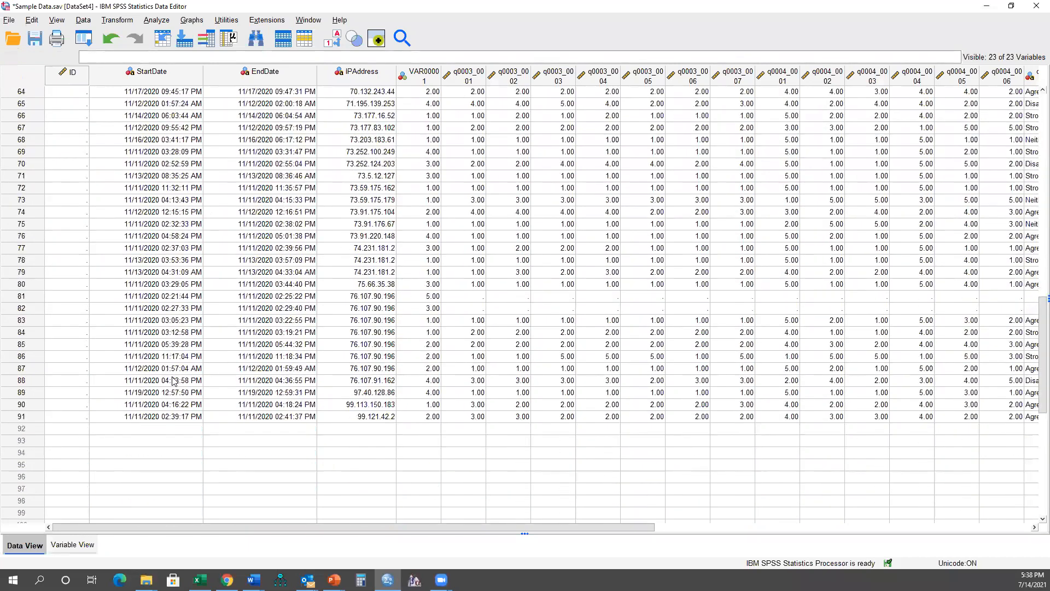
{"action": "scroll", "coordinate": [173, 379], "scroll_direction": "up", "scroll_amount": 20}
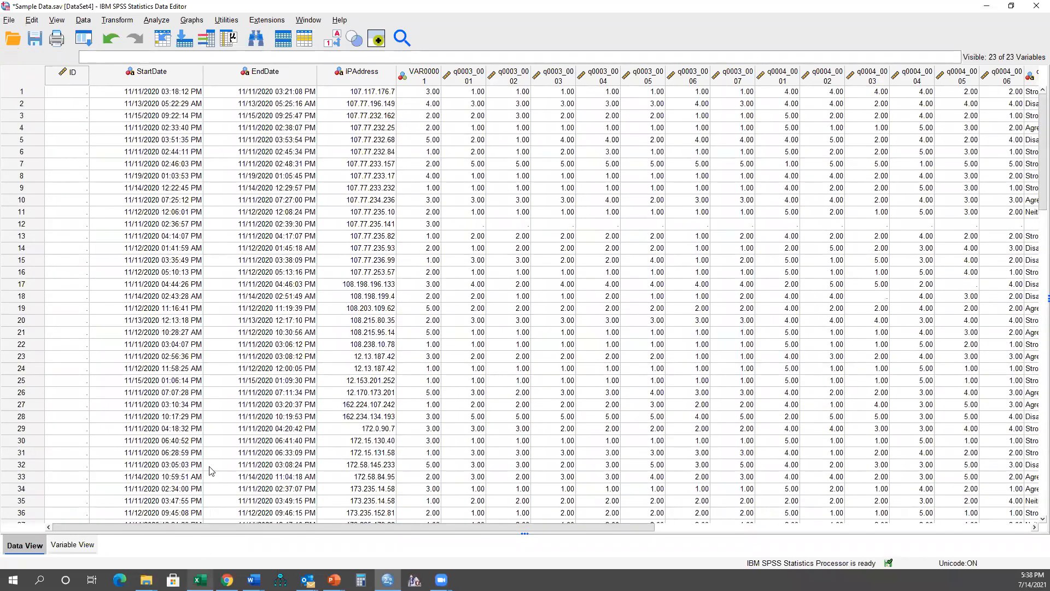
{"action": "left_click", "coordinate": [200, 579]}
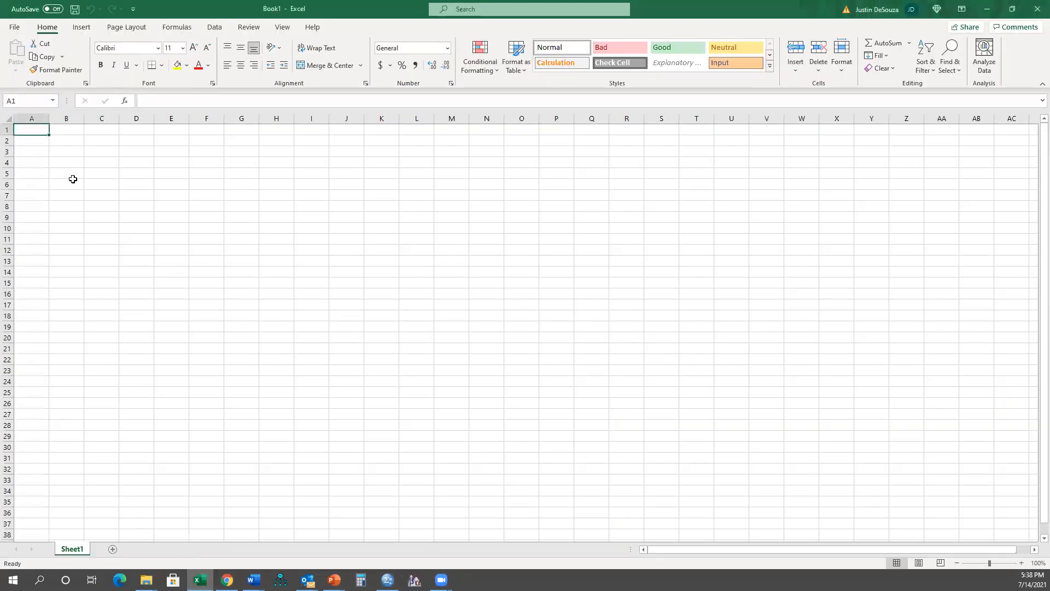
{"action": "type", "text": "1"}
{"action": "key", "text": "Return"}
{"action": "type", "text": "2"}
{"action": "key", "text": "Return"}
{"action": "type", "text": "3"}
{"action": "key", "text": "Return"}
{"action": "left_click_drag", "start_coordinate": [41, 132], "coordinate": [65, 381]}
{"action": "key", "text": "ctrl+c"}
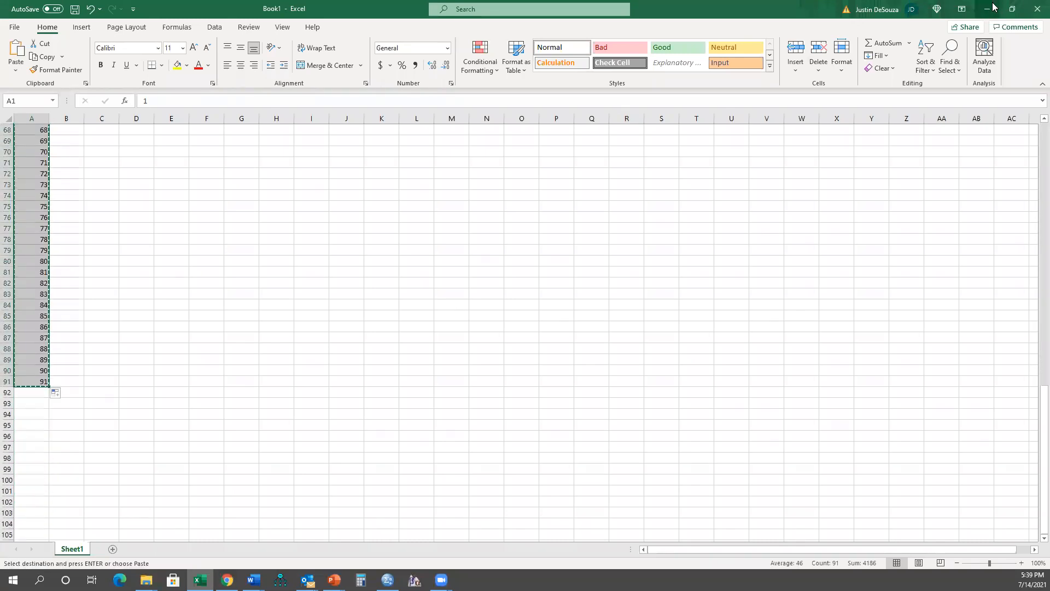
- Switch back to SPSS and paste the copied numbers into the ID column starting at case 1
{"action": "key", "text": "alt+Tab"}
{"action": "left_click", "coordinate": [67, 91]}
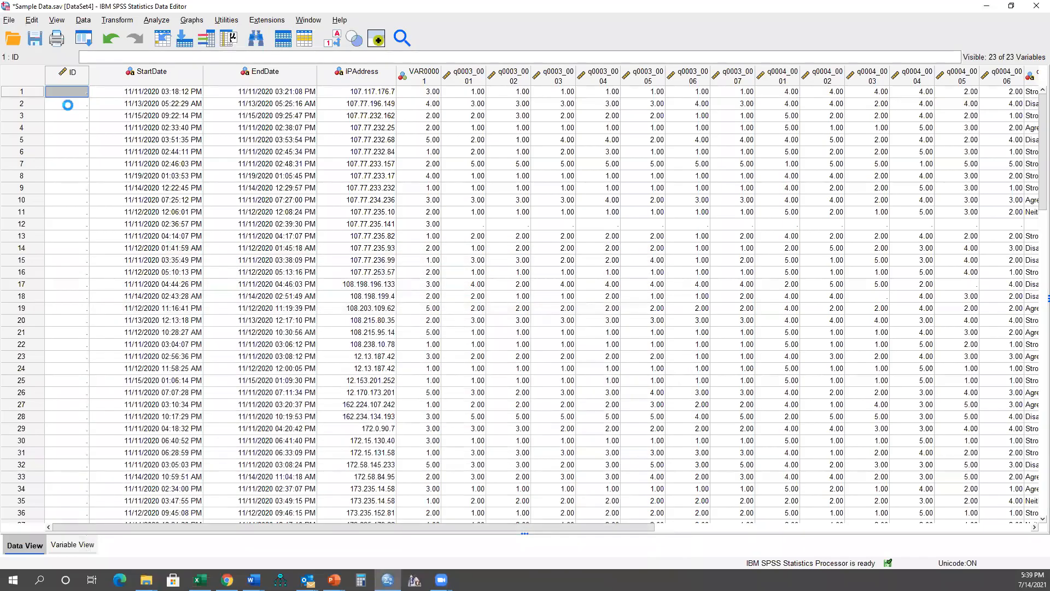
{"action": "key", "text": "ctrl+v"}
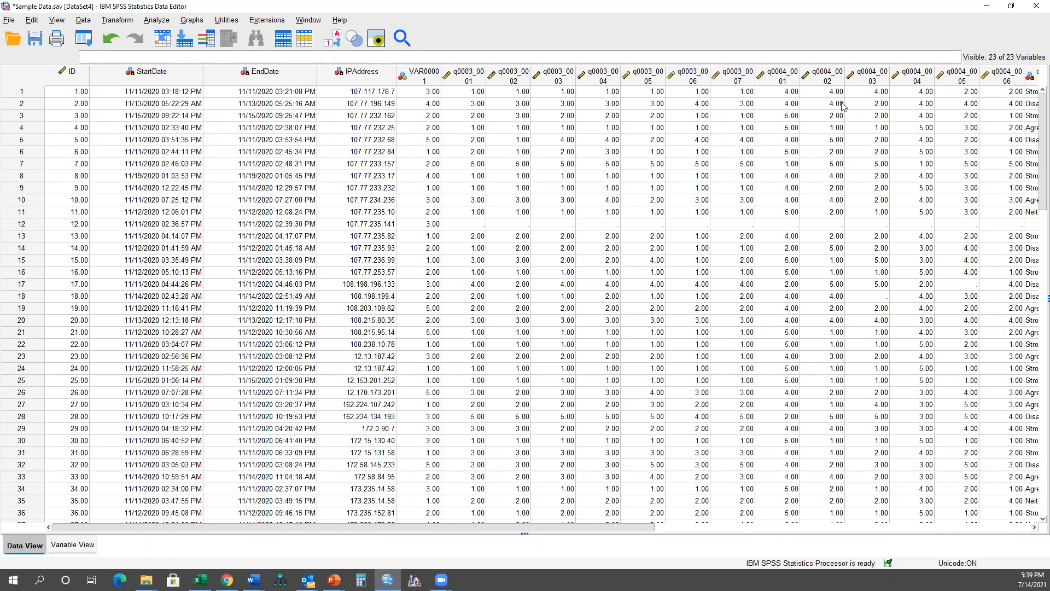
- Sort the cases by q0004_0001 in ascending order
{"action": "right_click", "coordinate": [796, 76]}
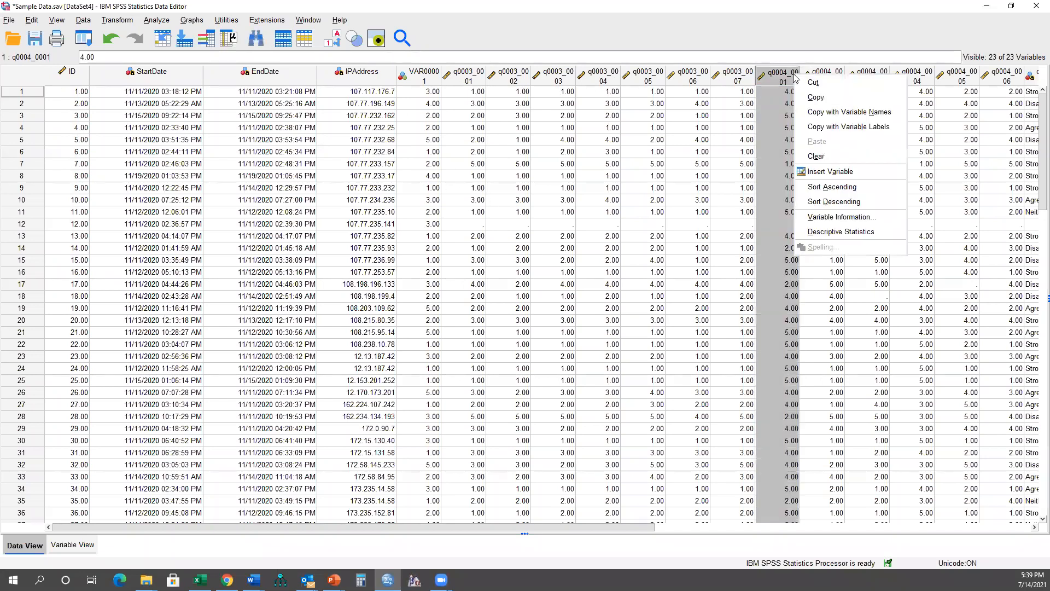
{"action": "left_click", "coordinate": [831, 187]}
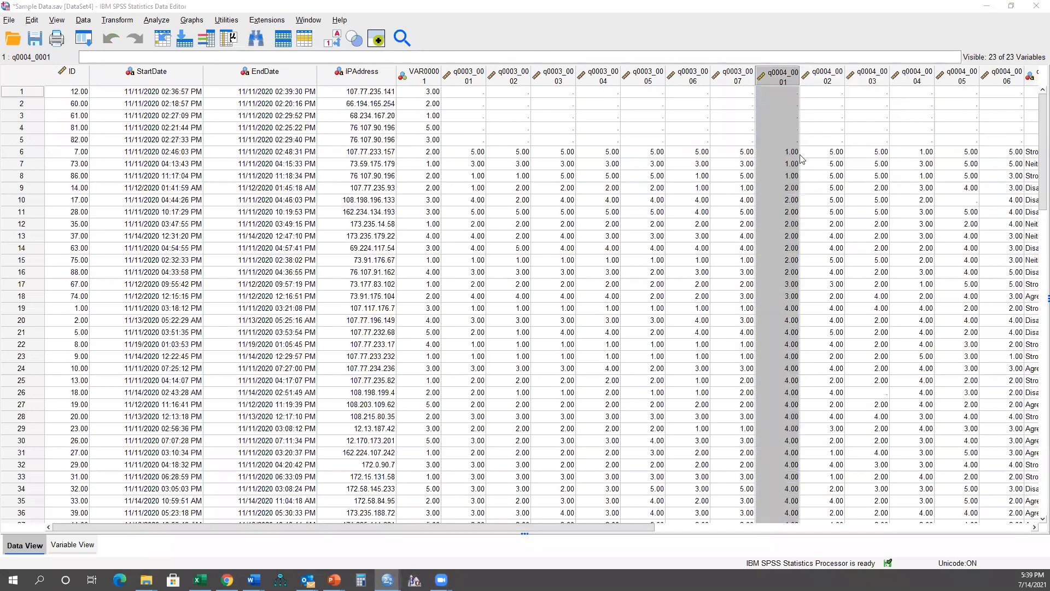
{"action": "left_click", "coordinate": [239, 217]}
{"action": "left_click", "coordinate": [67, 94]}
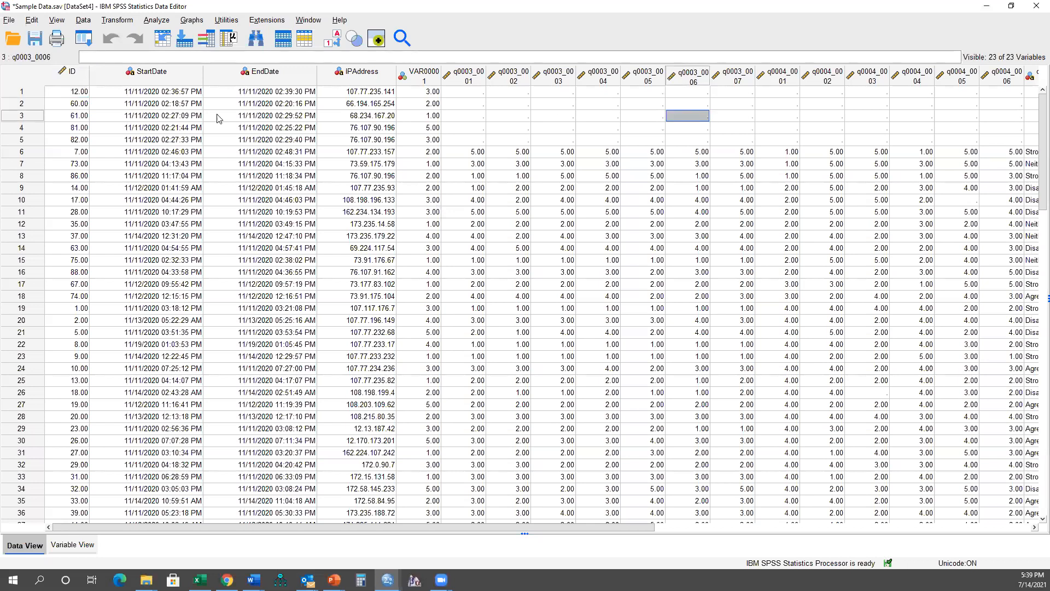
- Sort the cases by ID in ascending order and check the order of the ID values
{"action": "left_click", "coordinate": [76, 83]}
{"action": "right_click", "coordinate": [75, 81]}
{"action": "left_click", "coordinate": [66, 78]}
{"action": "right_click", "coordinate": [67, 77]}
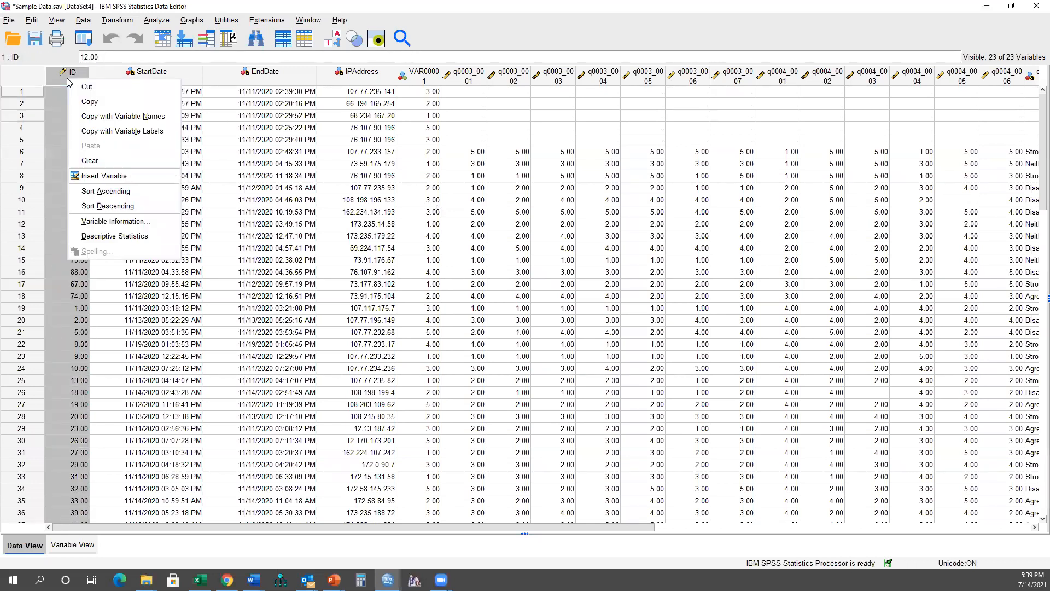
{"action": "left_click", "coordinate": [105, 191]}
{"action": "left_click_drag", "start_coordinate": [81, 90], "coordinate": [85, 195]}
{"action": "scroll", "coordinate": [85, 353], "scroll_direction": "down", "scroll_amount": 2}
{"action": "scroll", "coordinate": [85, 273], "scroll_direction": "up", "scroll_amount": 2}
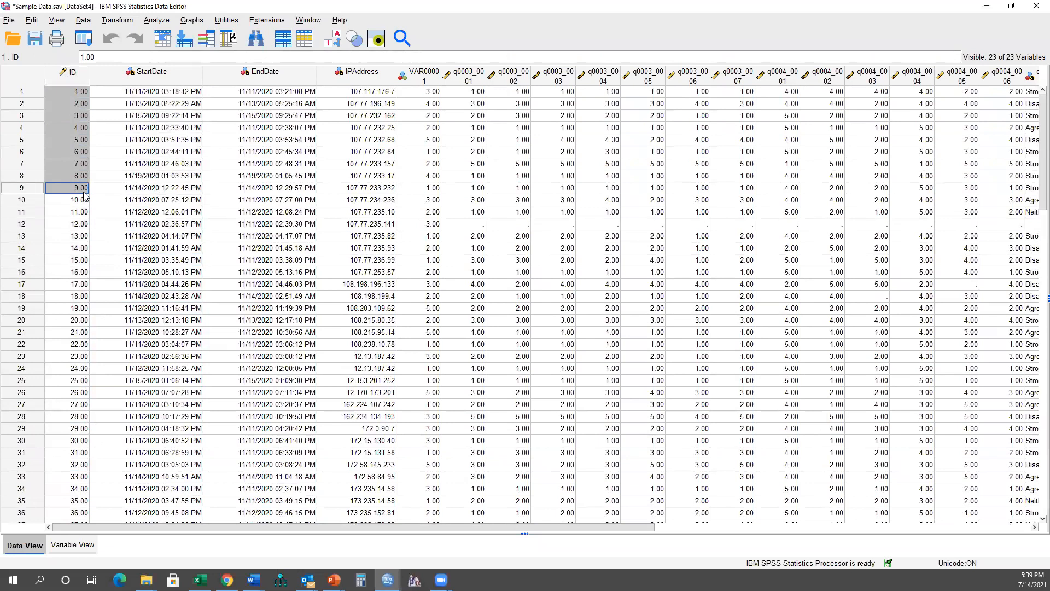
{"action": "left_click", "coordinate": [75, 105]}
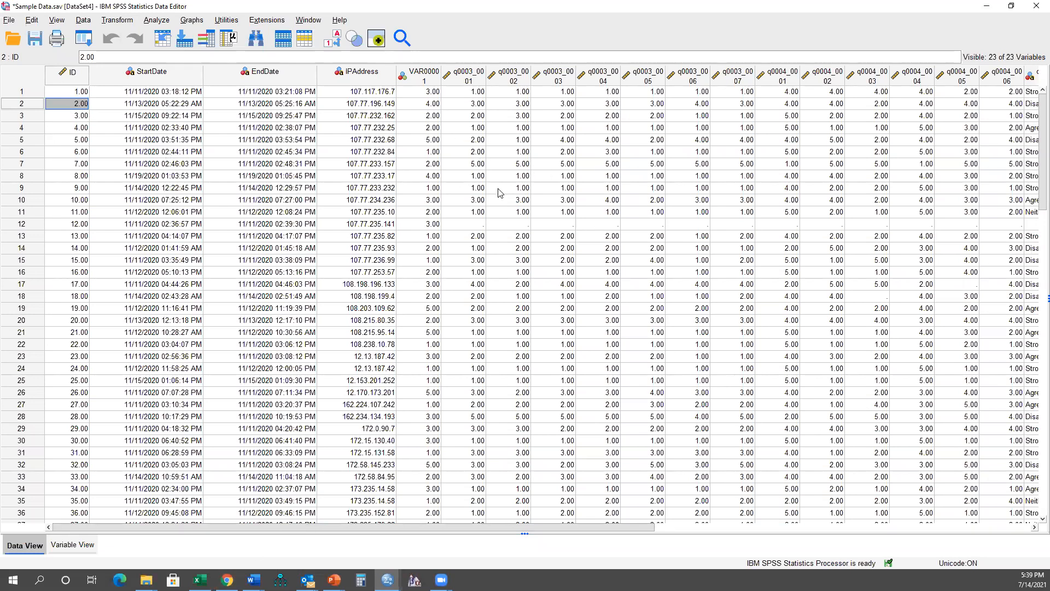
- Rename the variable VAR00001 as YearsOfService
{"action": "left_click", "coordinate": [425, 76]}
{"action": "double_click", "coordinate": [424, 77]}
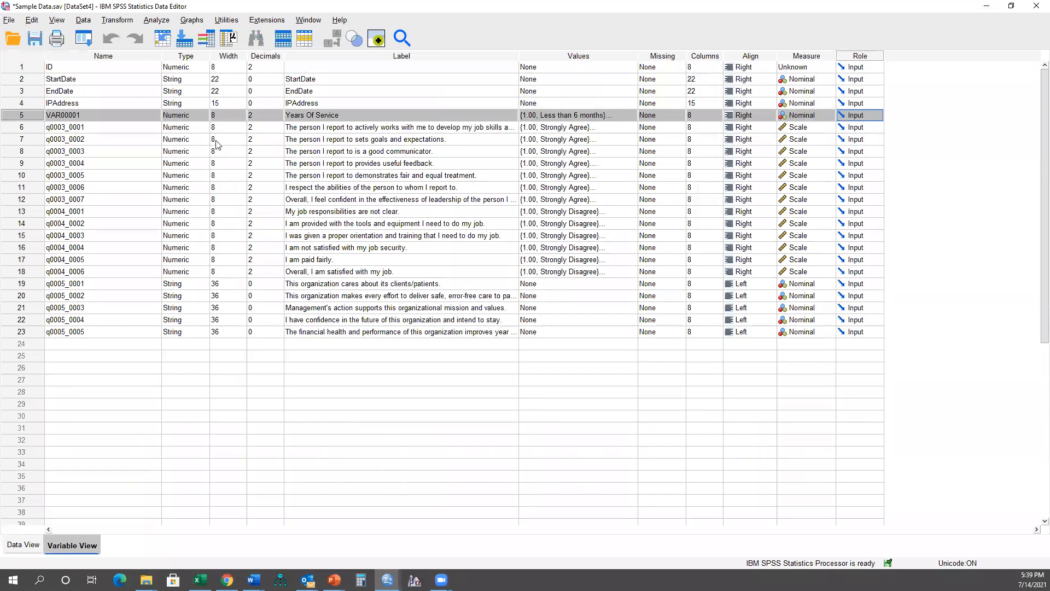
{"action": "double_click", "coordinate": [94, 114]}
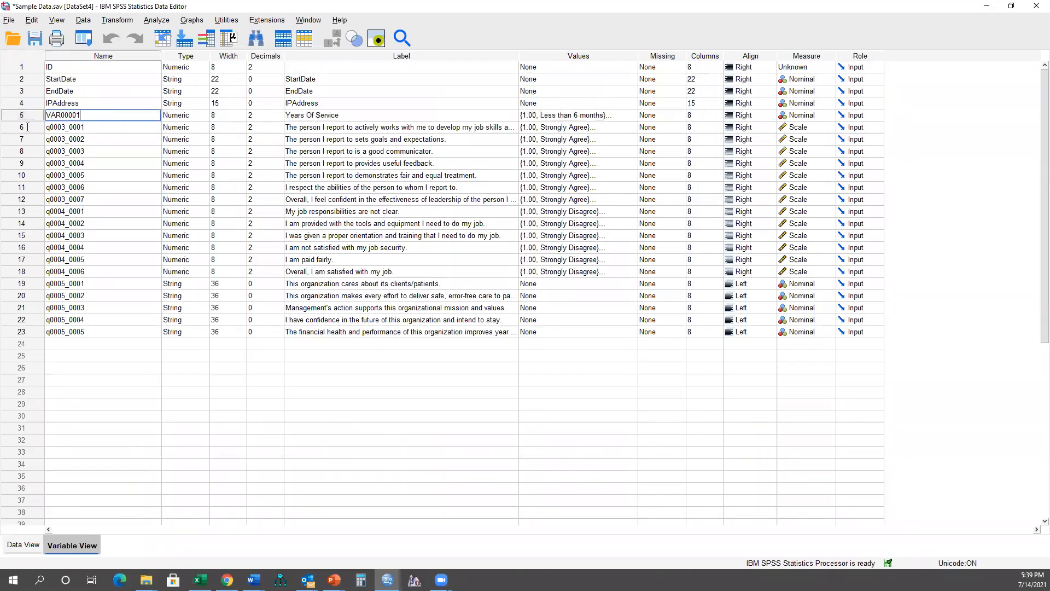
{"action": "left_click_drag", "start_coordinate": [82, 115], "coordinate": [40, 115]}
{"action": "type", "text": "Y"}
{"action": "key", "text": "Return"}
{"action": "double_click", "coordinate": [341, 115]}
{"action": "left_click_drag", "start_coordinate": [341, 115], "coordinate": [6, 114]}
{"action": "double_click", "coordinate": [106, 114]}
- Review the question variable names, switch to Excel and list LeadershipEffectiveness1 through LeadershipEffectiveness7 down column C from C1
{"action": "left_click_drag", "start_coordinate": [101, 130], "coordinate": [94, 197]}
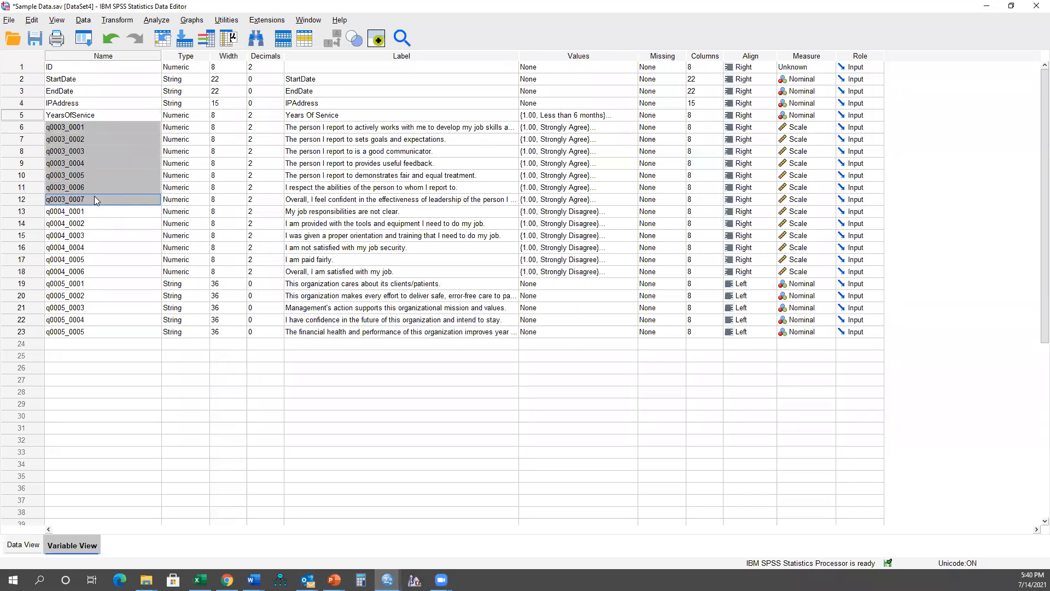
{"action": "left_click_drag", "start_coordinate": [93, 211], "coordinate": [81, 334]}
{"action": "left_click", "coordinate": [200, 580]}
{"action": "scroll", "coordinate": [109, 138], "scroll_direction": "up", "scroll_amount": 20}
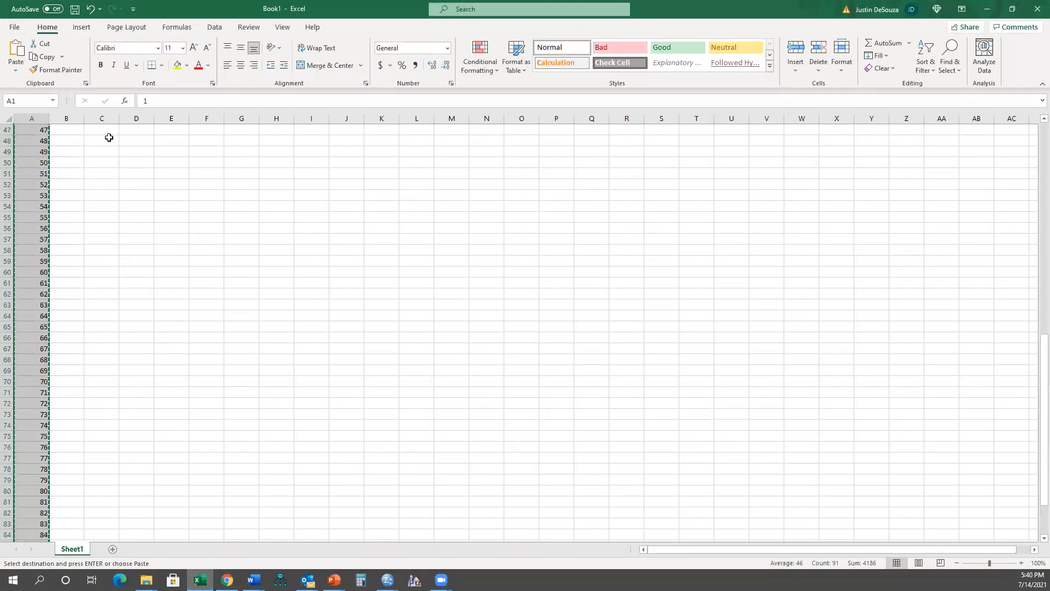
{"action": "left_click", "coordinate": [109, 135]}
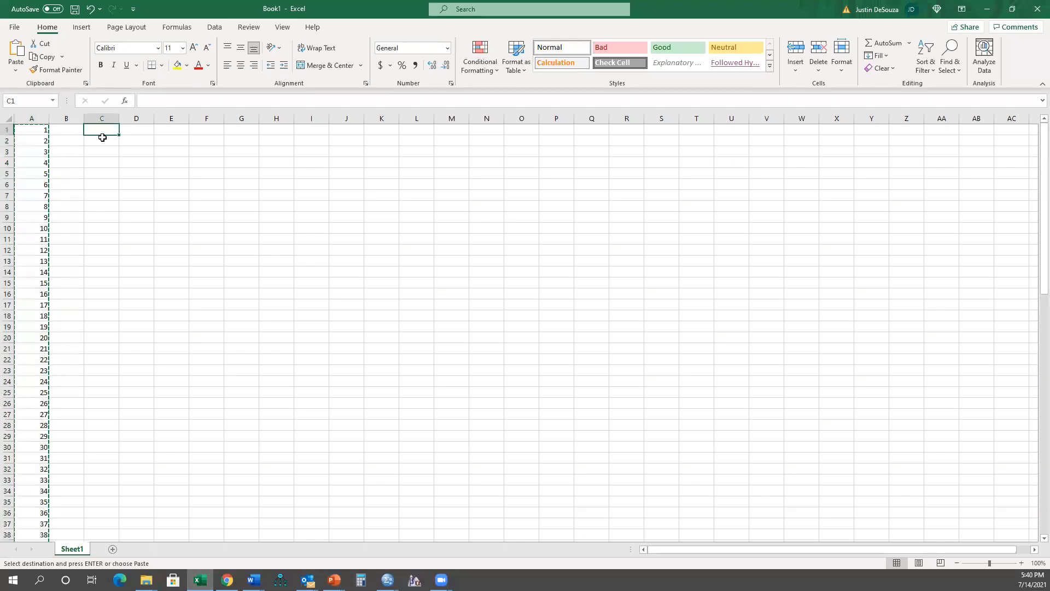
{"action": "type", "text": "LeadershipEffectiveness"}
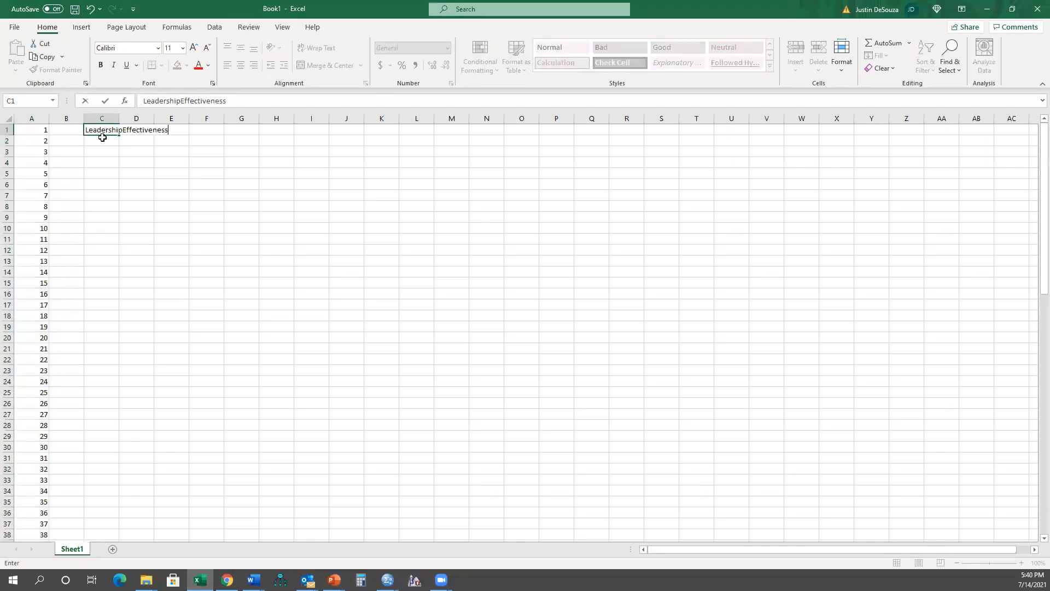
{"action": "type", "text": "1"}
{"action": "key", "text": "Return"}
{"action": "type", "text": "LeadershipEffecittiveness2"}
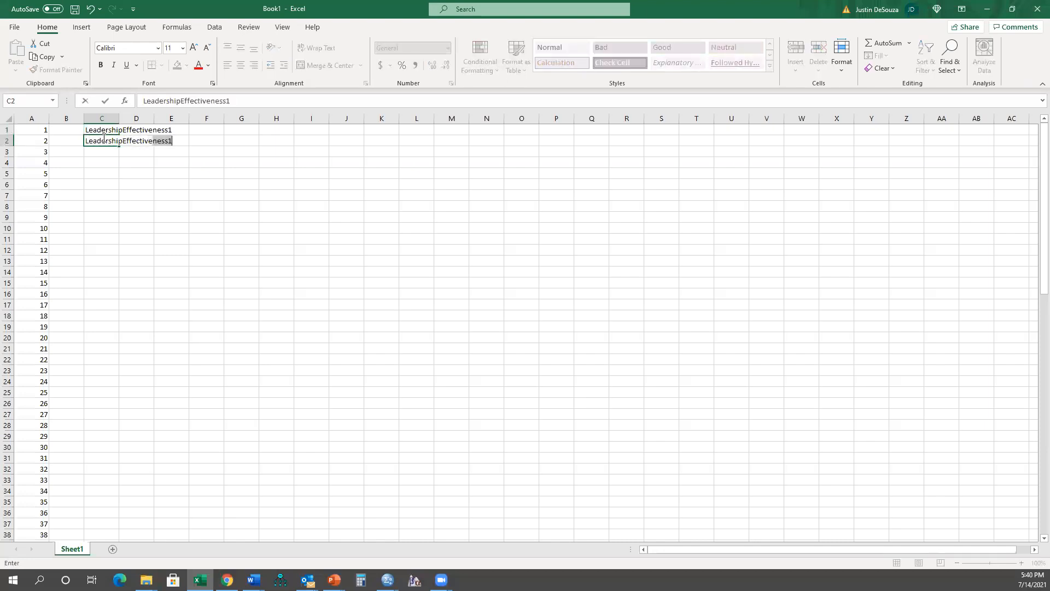
{"action": "key", "text": "Return"}
{"action": "left_click_drag", "start_coordinate": [106, 125], "coordinate": [115, 198]}
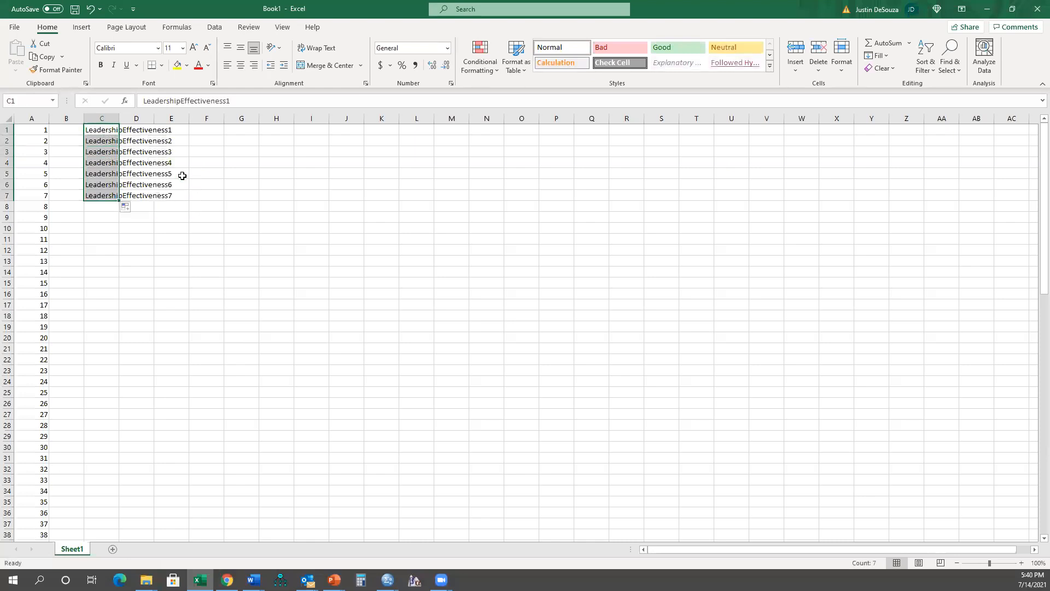
- List JobSatisfaction1 through JobSatisfaction6 down column F, starting in F1
{"action": "left_click", "coordinate": [213, 131]}
{"action": "type", "text": "JobS"}
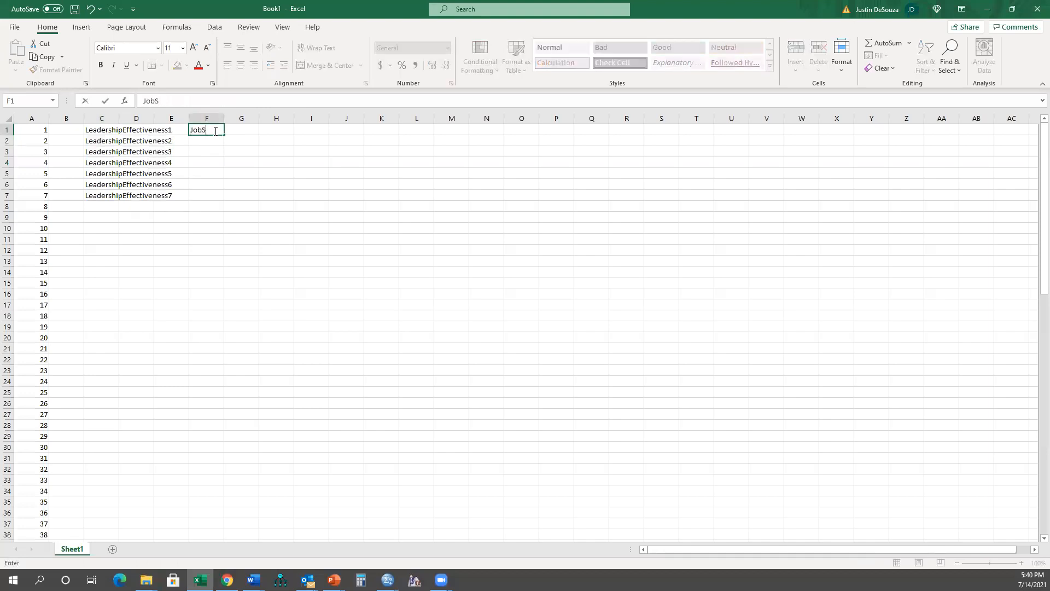
{"action": "type", "text": "atisfaction1"}
{"action": "key", "text": "Return"}
{"action": "type", "text": "Job"}
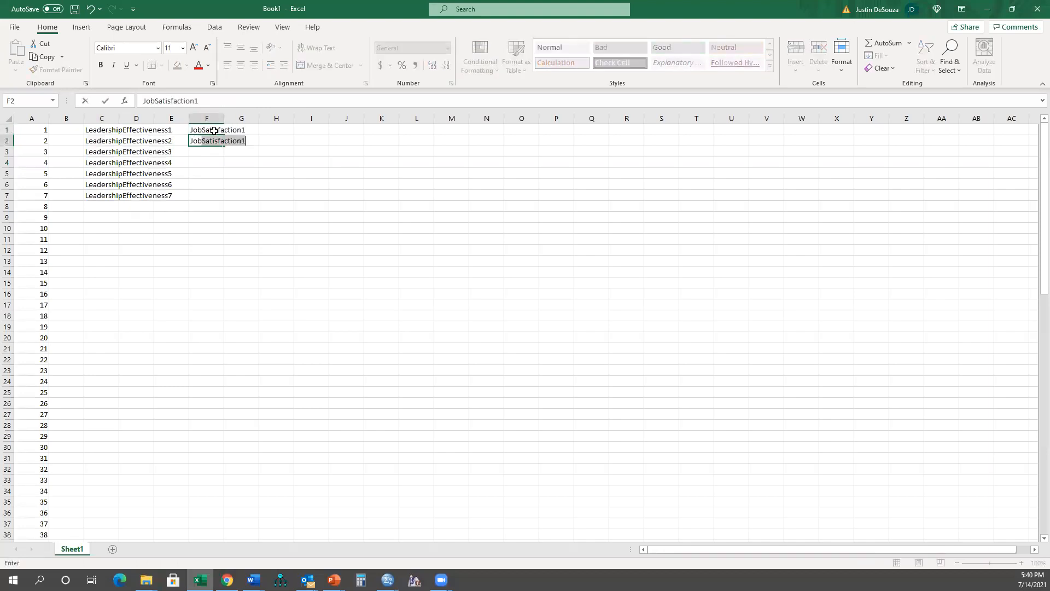
{"action": "type", "text": "Satisfaction6"}
{"action": "key", "text": "Return"}
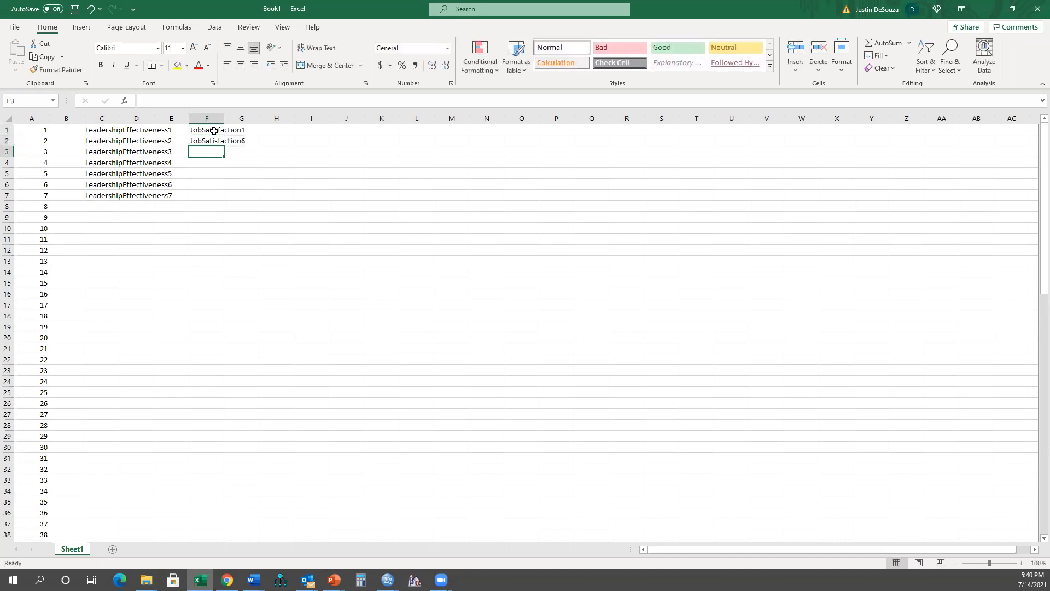
{"action": "left_click", "coordinate": [205, 140]}
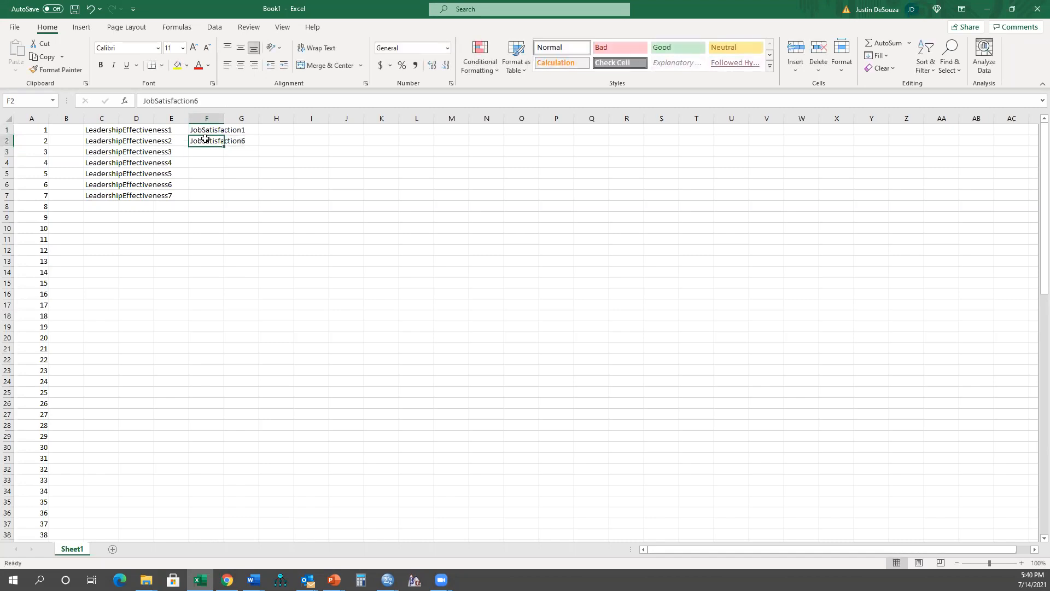
{"action": "left_click", "coordinate": [209, 104]}
{"action": "type", "text": "2"}
{"action": "key", "text": "Return"}
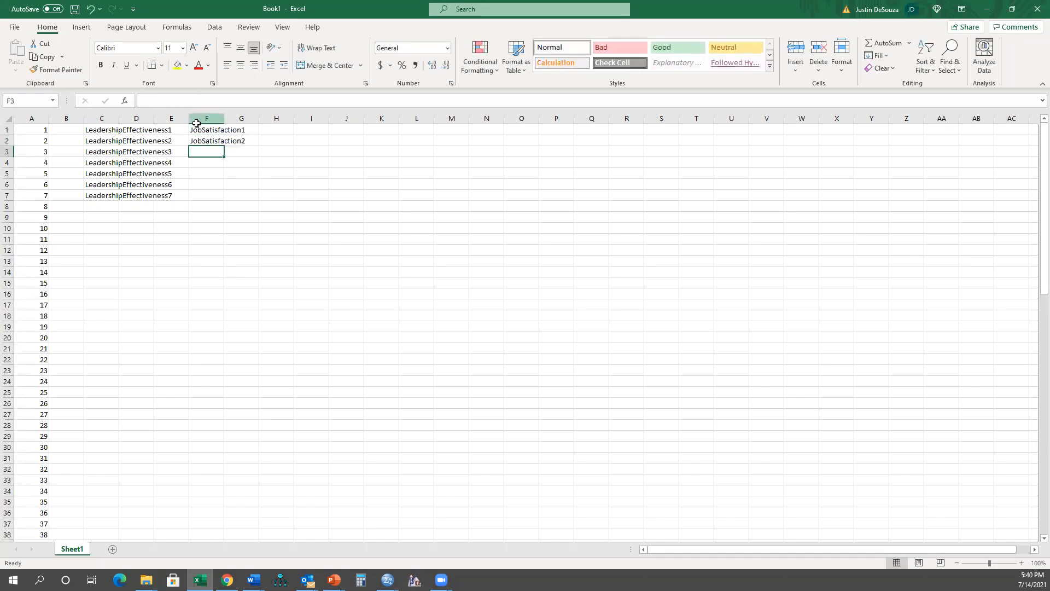
{"action": "left_click_drag", "start_coordinate": [204, 131], "coordinate": [224, 190]}
- List OrganizationalPerformance1 through OrganizationalPerformance5 down column H, starting in H1
{"action": "left_click", "coordinate": [279, 135]}
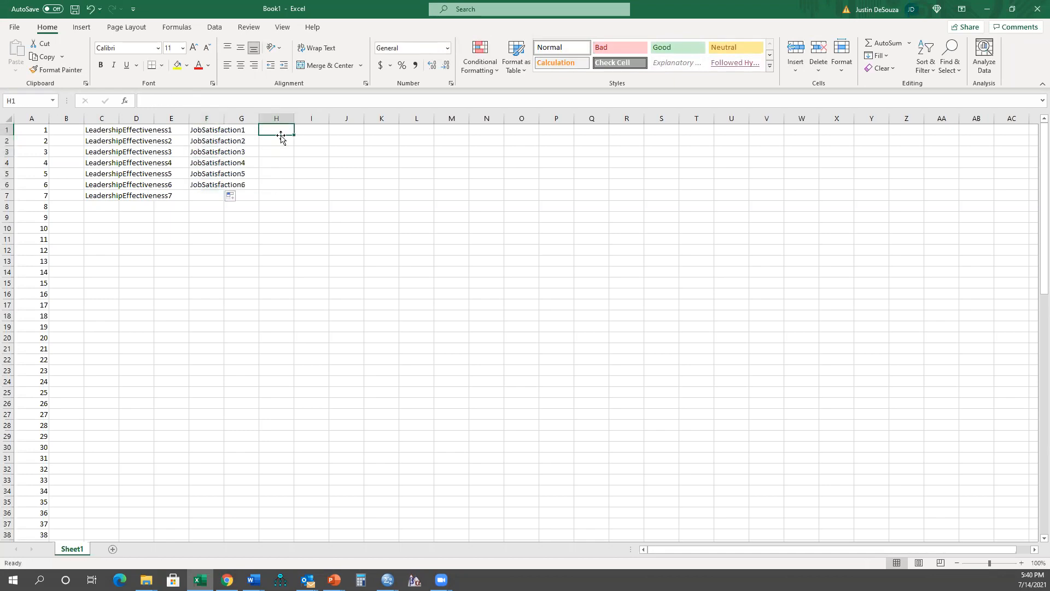
{"action": "type", "text": "OrganizationalPerformance1"}
{"action": "key", "text": "Return"}
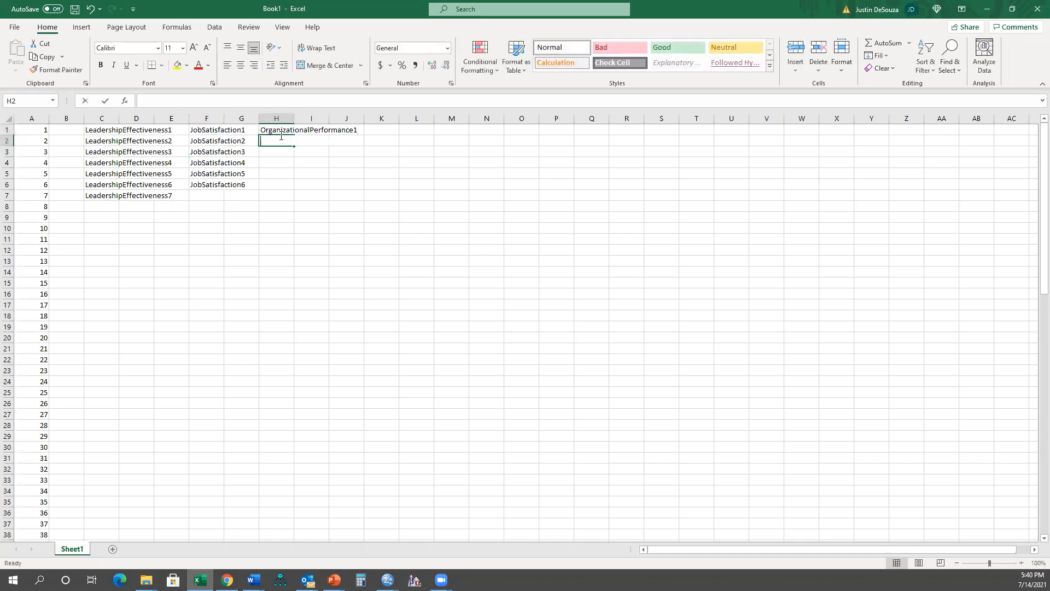
{"action": "type", "text": "Organ"}
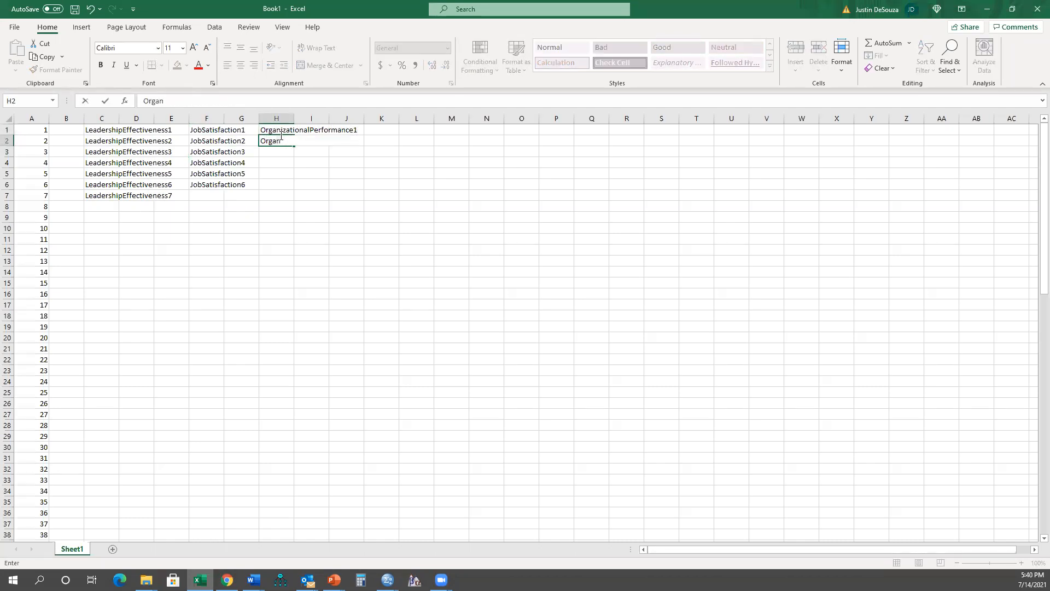
{"action": "type", "text": "izatinoalp"}
{"action": "type", "text": "onalPerformancd"}
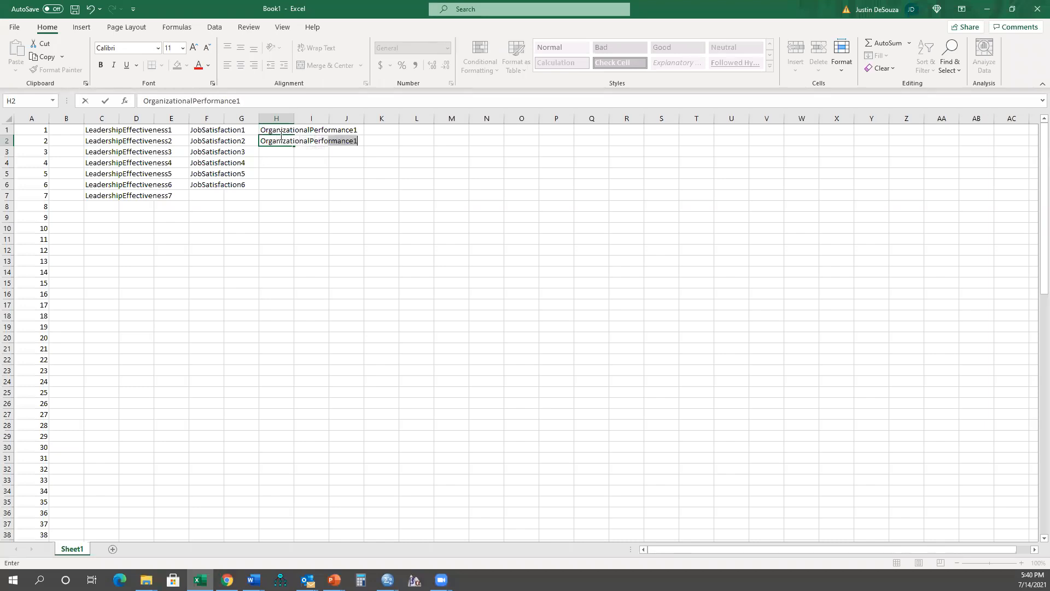
{"action": "type", "text": "e"}
{"action": "key", "text": "BackSpace"}
{"action": "key", "text": "BackSpace"}
{"action": "type", "text": "c"}
{"action": "key", "text": "BackSpace"}
{"action": "key", "text": "BackSpace"}
{"action": "key", "text": "BackSpace"}
{"action": "type", "text": "ce2"}
{"action": "key", "text": "Return"}
{"action": "left_click", "coordinate": [278, 130]}
{"action": "left_click_drag", "start_coordinate": [277, 131], "coordinate": [293, 178]}
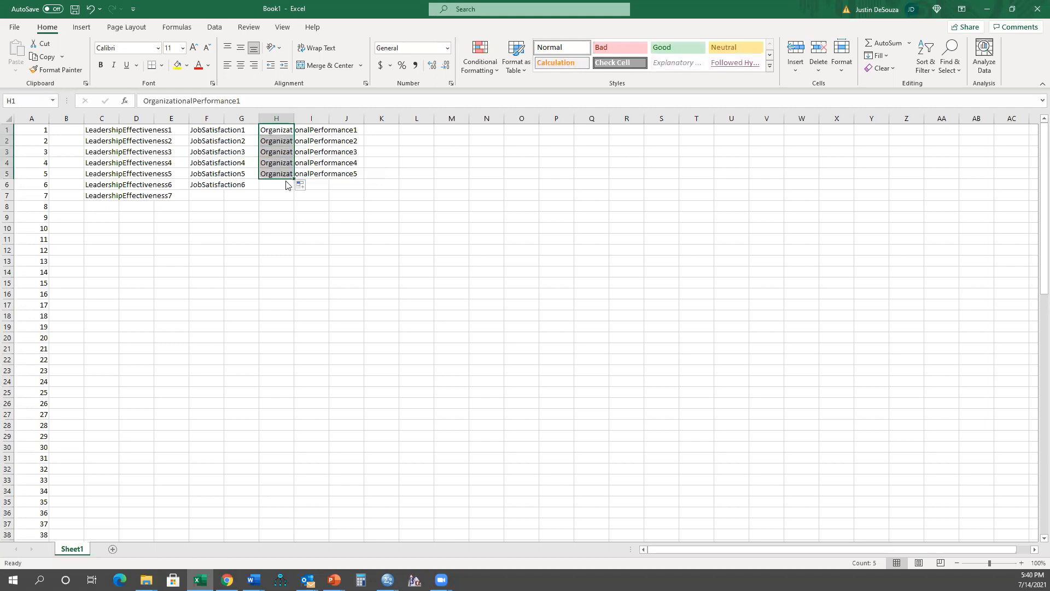
- Place Excel and SPSS side by side and replace the names q0003_0001 through q0003_0007 with the copied LeadershipEffectiveness1–7 list
{"action": "key", "text": "super+Right"}
{"action": "left_click", "coordinate": [221, 66]}
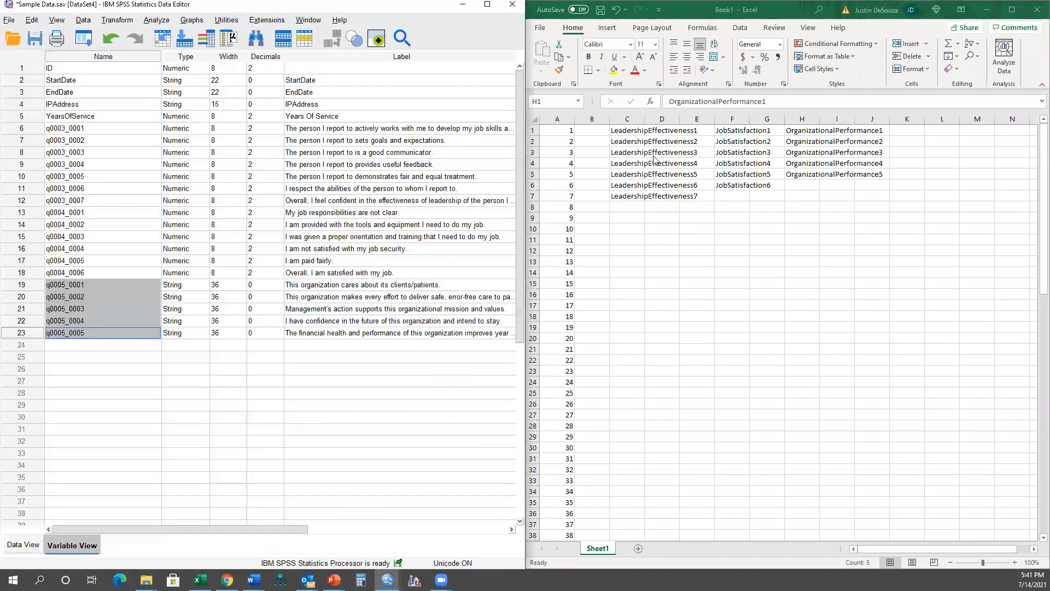
{"action": "left_click_drag", "start_coordinate": [634, 131], "coordinate": [634, 197]}
{"action": "key", "text": "ctrl+c"}
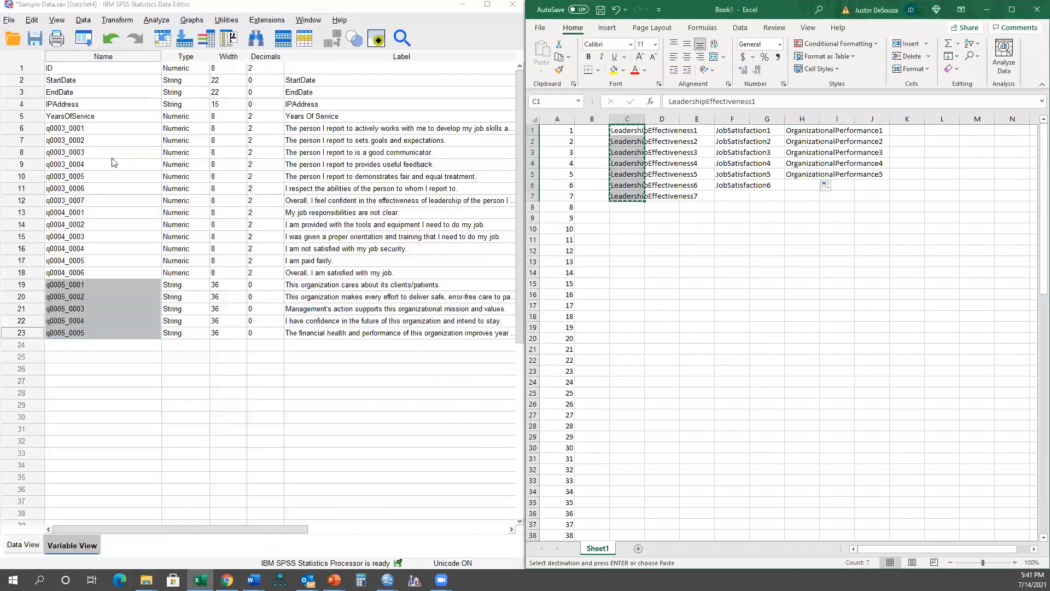
{"action": "left_click", "coordinate": [82, 152]}
{"action": "left_click_drag", "start_coordinate": [82, 128], "coordinate": [82, 198]}
{"action": "key", "text": "ctrl+v"}
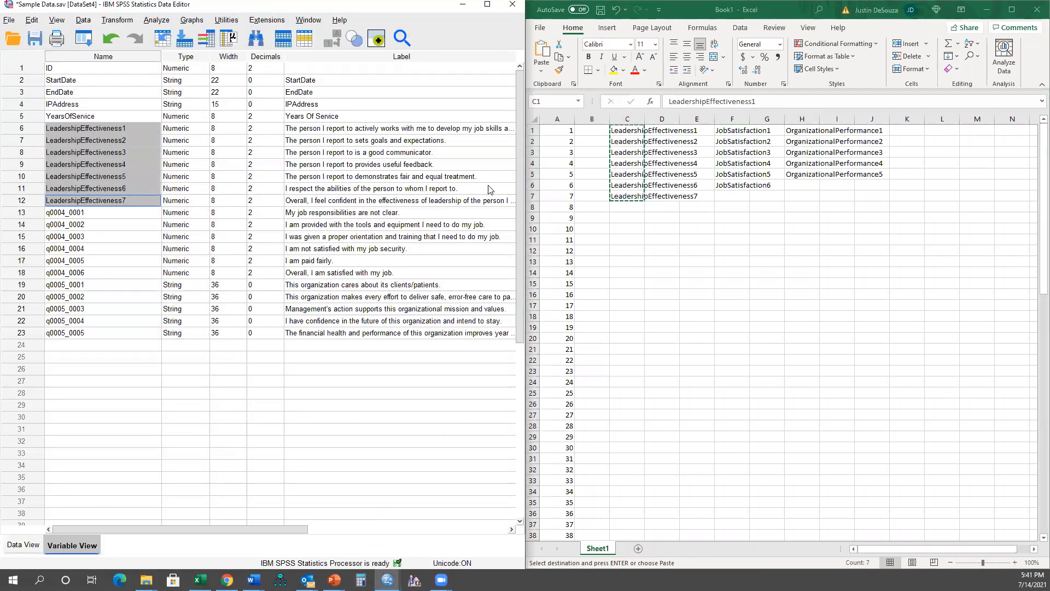
- Replace the variable names q0004_0001 through q0004_0006 with the JobSatisfaction1–6 list copied from Excel
{"action": "left_click_drag", "start_coordinate": [734, 135], "coordinate": [737, 186]}
{"action": "key", "text": "ctrl+c"}
{"action": "left_click", "coordinate": [82, 213]}
{"action": "left_click", "coordinate": [79, 246]}
{"action": "left_click_drag", "start_coordinate": [82, 212], "coordinate": [82, 272]}
{"action": "key", "text": "ctrl+v"}
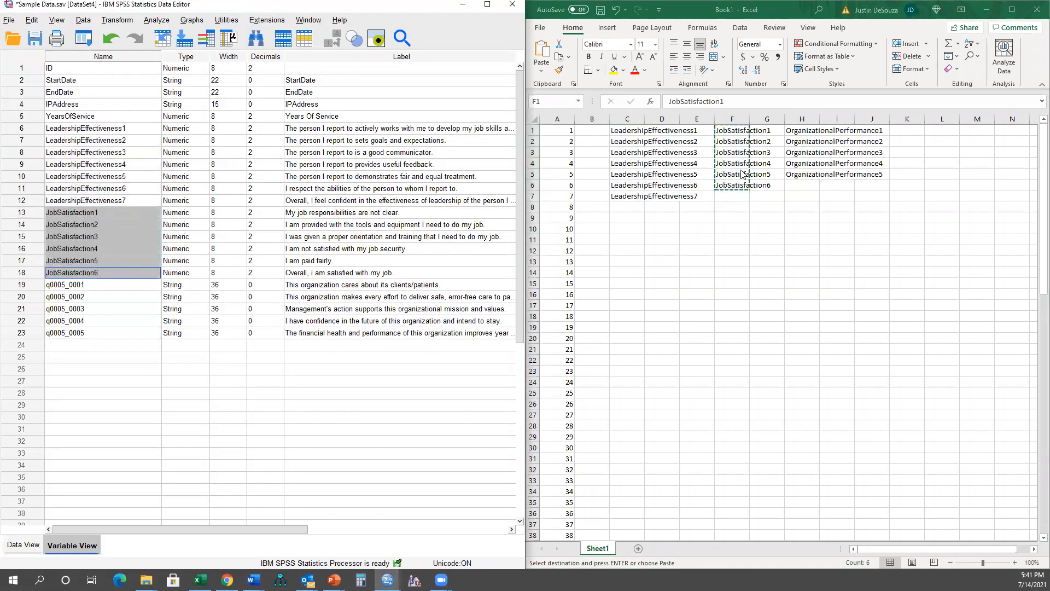
- Replace the variable names q0005_0001 through q0005_0005 with the OrganizationalPerformance1–5 list copied from Excel
{"action": "left_click_drag", "start_coordinate": [801, 131], "coordinate": [801, 174]}
{"action": "key", "text": "ctrl+c"}
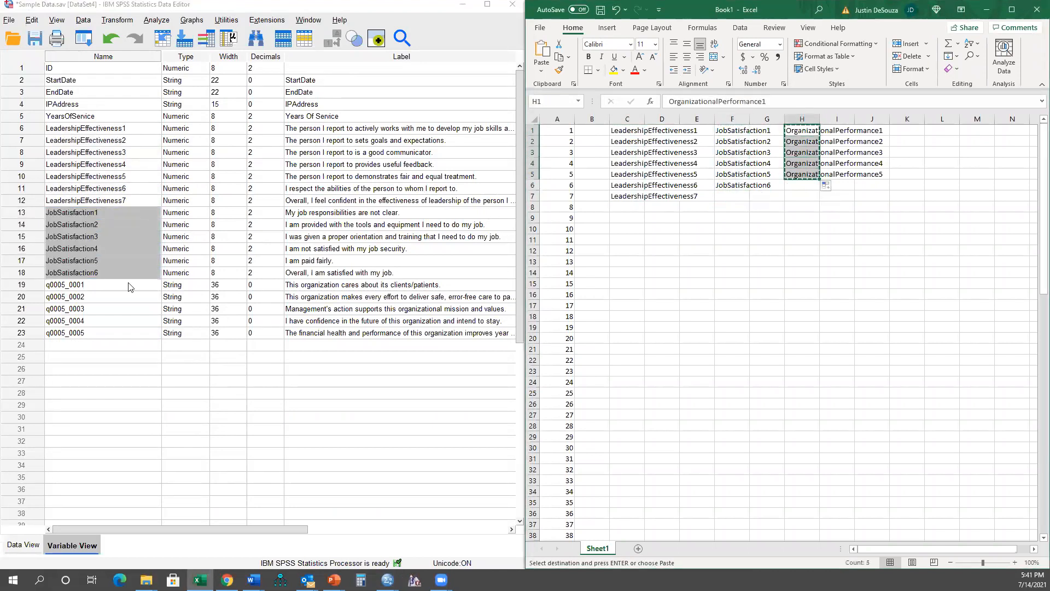
{"action": "left_click", "coordinate": [130, 287]}
{"action": "left_click_drag", "start_coordinate": [82, 287], "coordinate": [87, 333]}
{"action": "key", "text": "ctrl+v"}
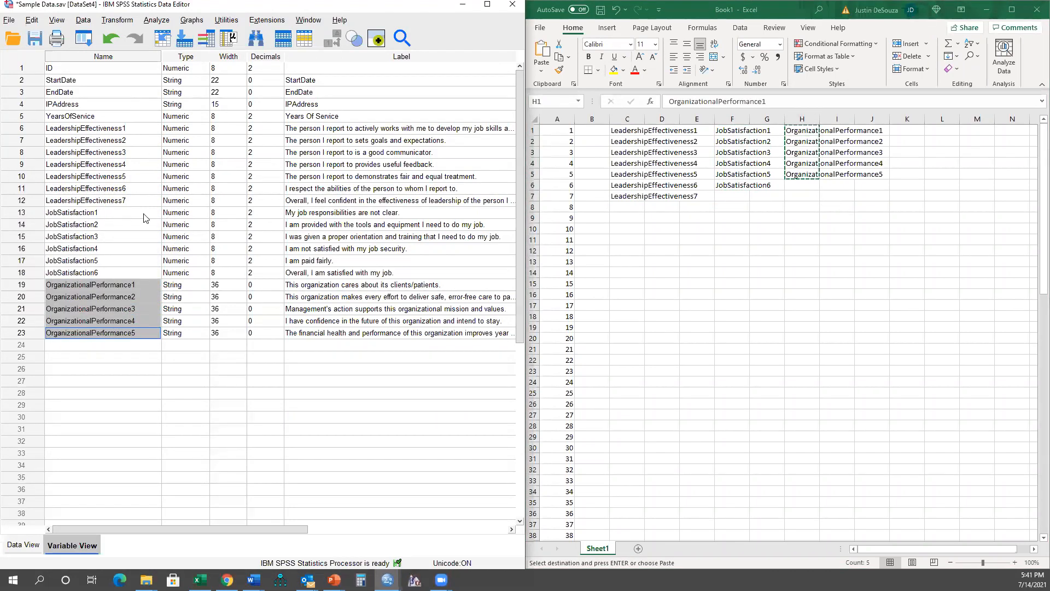
- Maximize the SPSS Data Editor and review the case data down to the last case
{"action": "left_click", "coordinate": [488, 4]}
{"action": "left_click", "coordinate": [8, 550]}
{"action": "scroll", "coordinate": [99, 432], "scroll_direction": "down", "scroll_amount": 14}
{"action": "scroll", "coordinate": [121, 402], "scroll_direction": "down", "scroll_amount": 6}
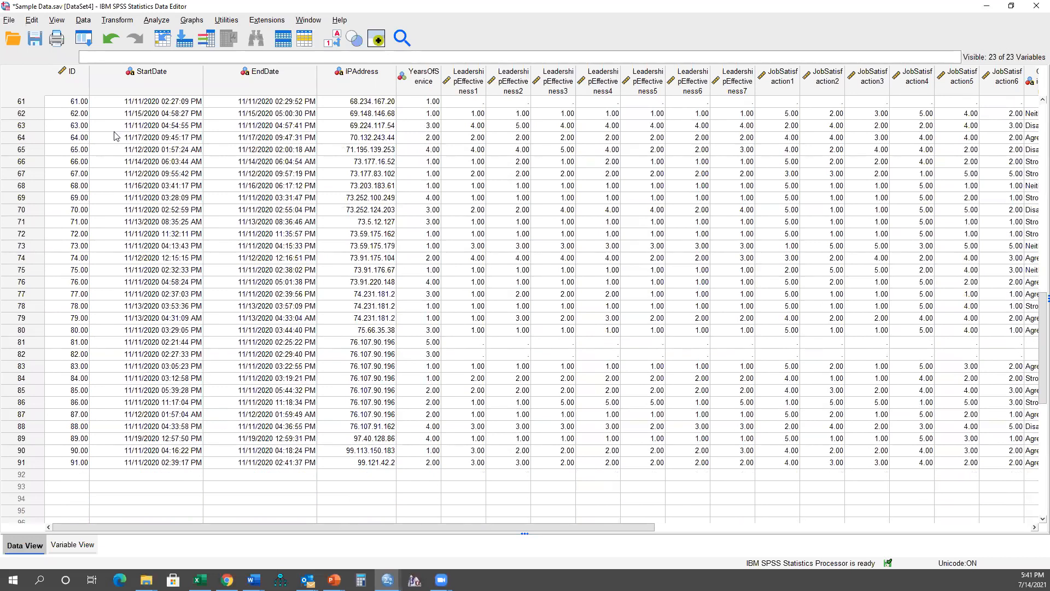
- Save the dataset under the new name "Sample Data (7-14-2021) - naming variables and adding ID column n = 91"
{"action": "left_click", "coordinate": [13, 22]}
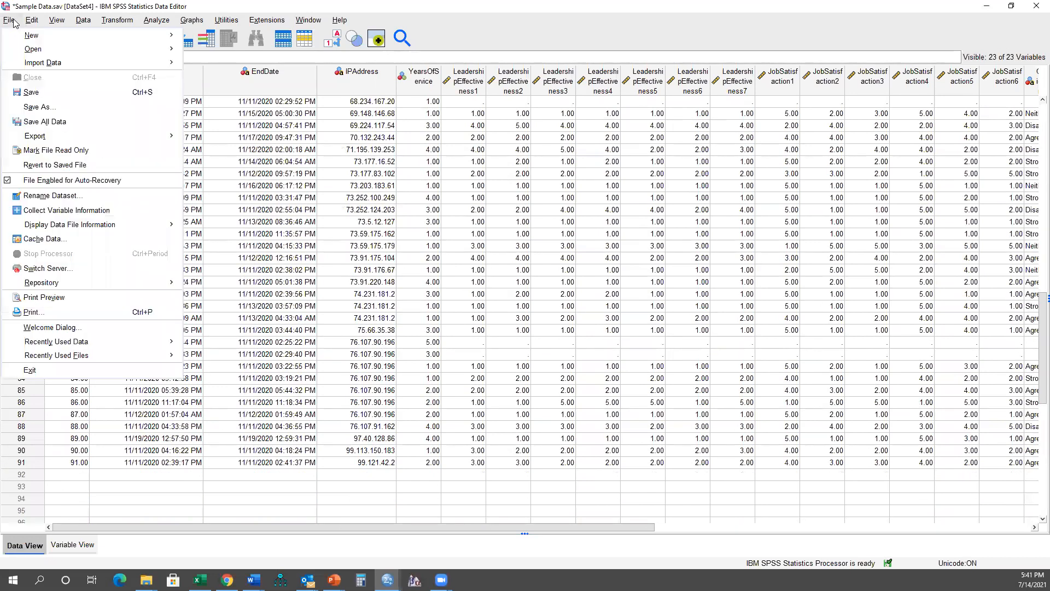
{"action": "left_click", "coordinate": [47, 112]}
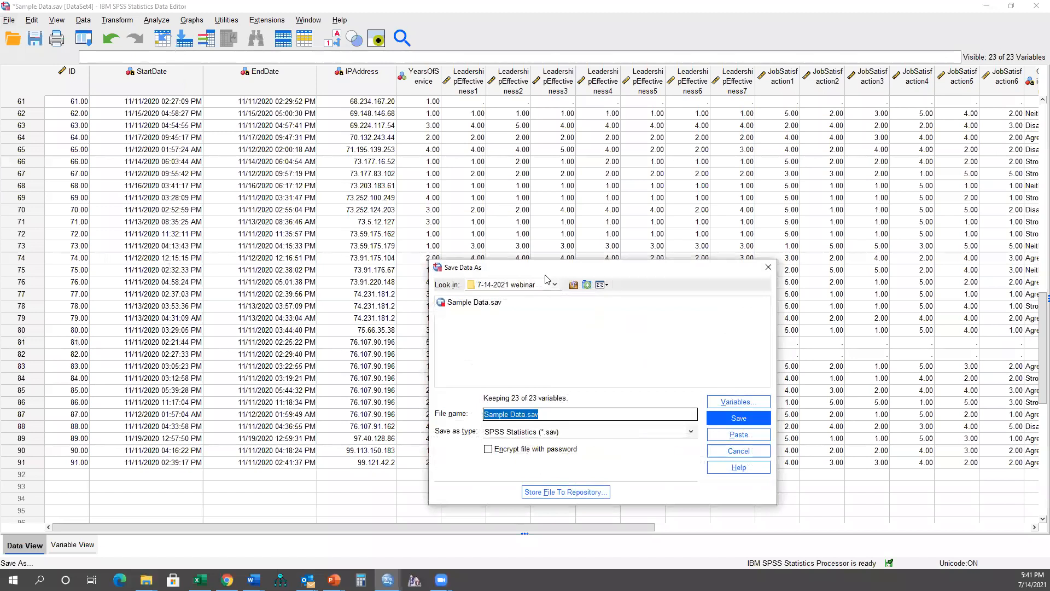
{"action": "left_click", "coordinate": [393, 363]}
{"action": "type", "text": "(7-14-2012"}
{"action": "key", "text": "BackSpace"}
{"action": "key", "text": "BackSpace"}
{"action": "type", "text": "21) "}
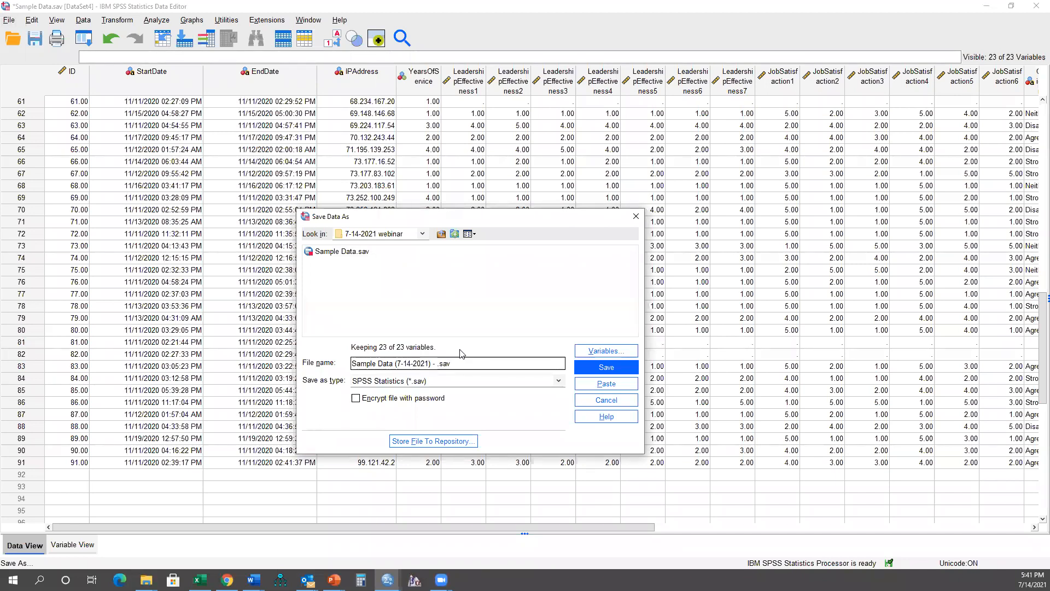
{"action": "type", "text": "- naming variables and adding ID column n = 91"}
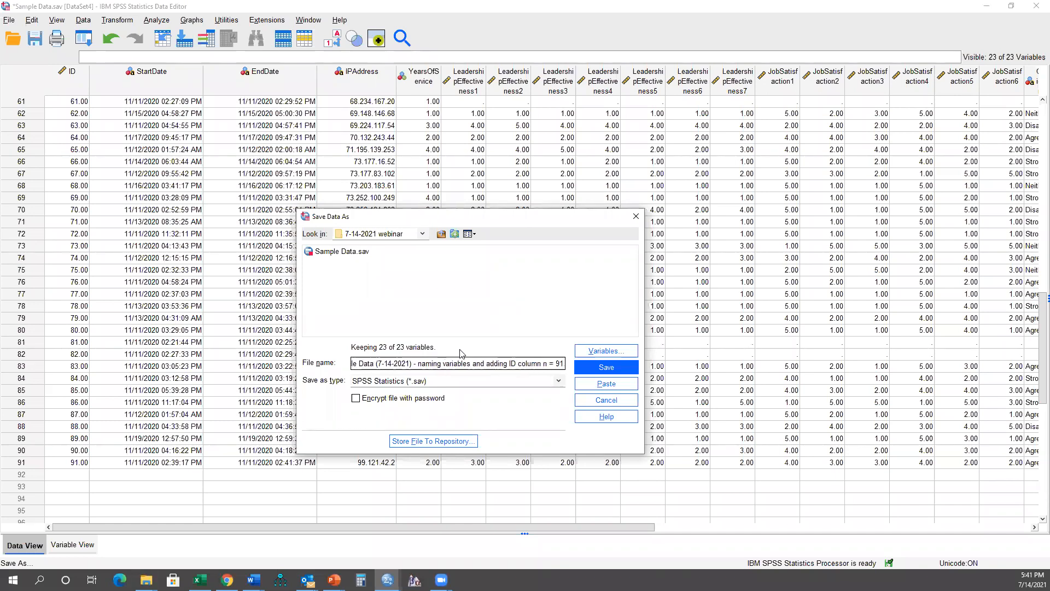
{"action": "key", "text": "Return"}
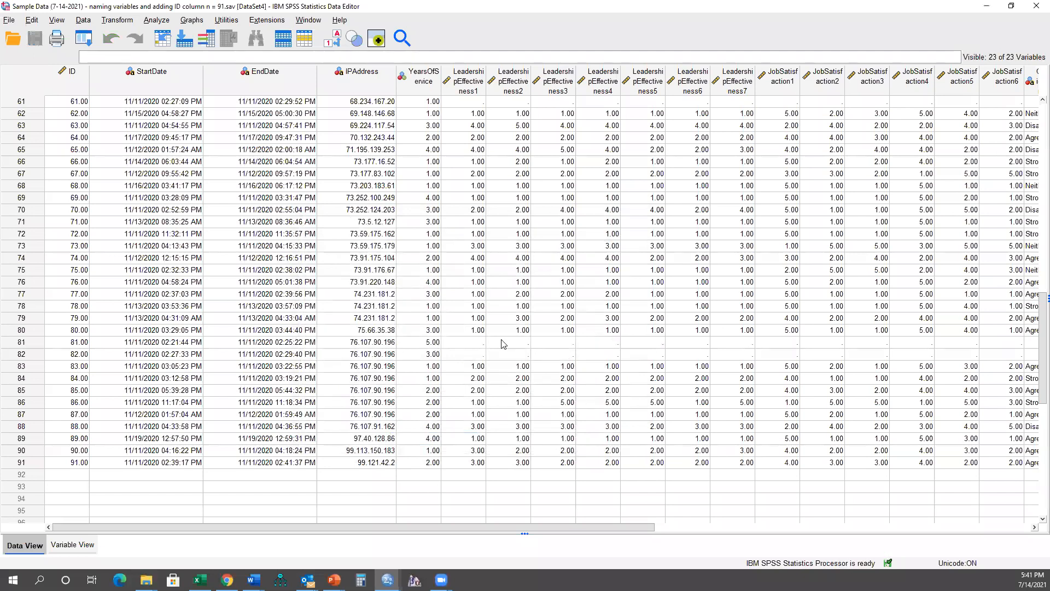
- Switch to the PowerPoint slide show and advance to the Recoding Variables and Reverse-coding slide
{"action": "left_click", "coordinate": [335, 580]}
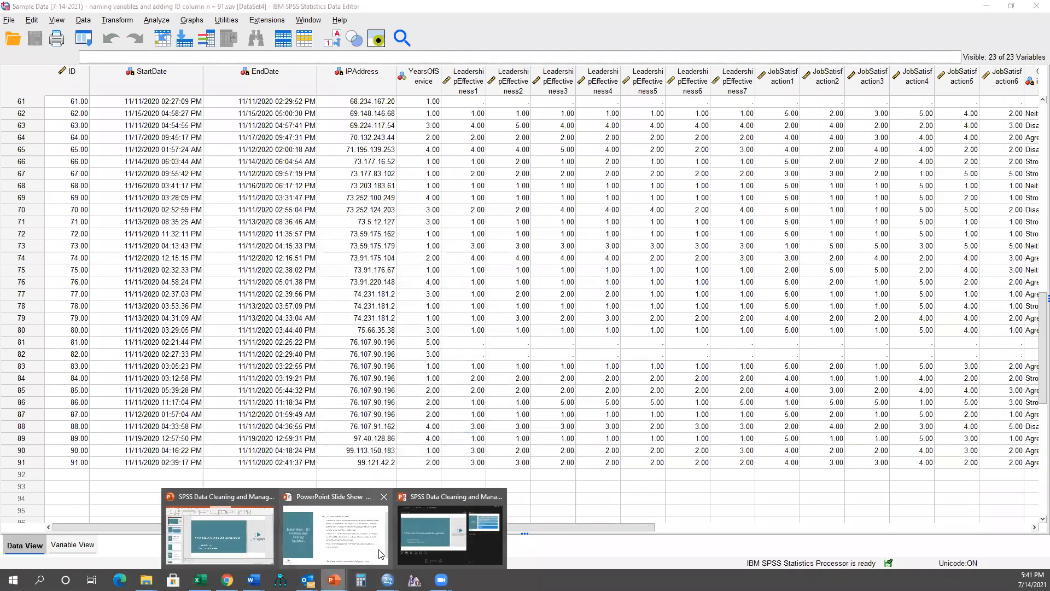
{"action": "left_click", "coordinate": [432, 532]}
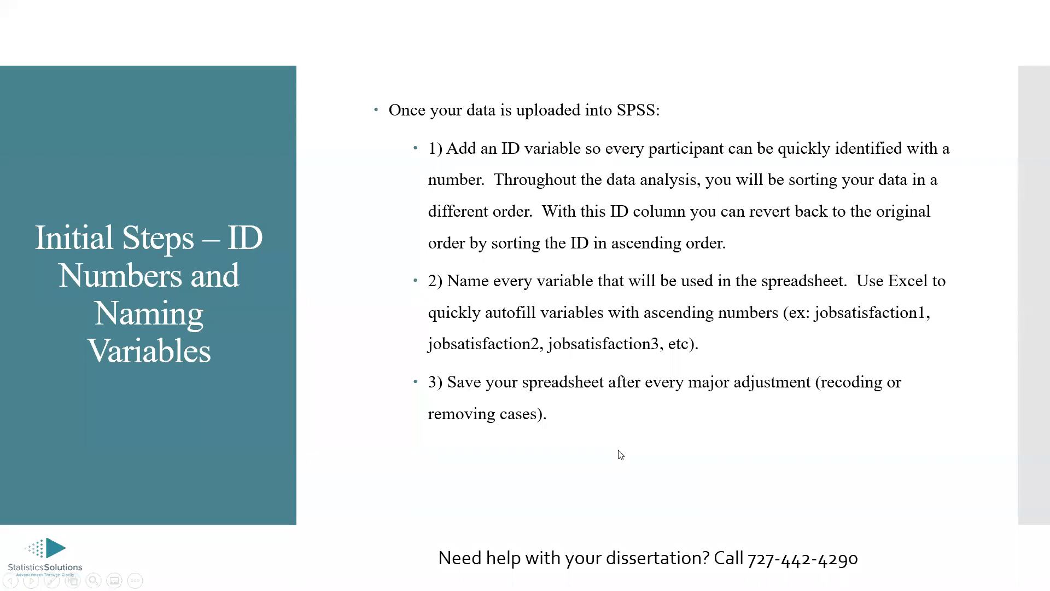
{"action": "left_click", "coordinate": [524, 289]}
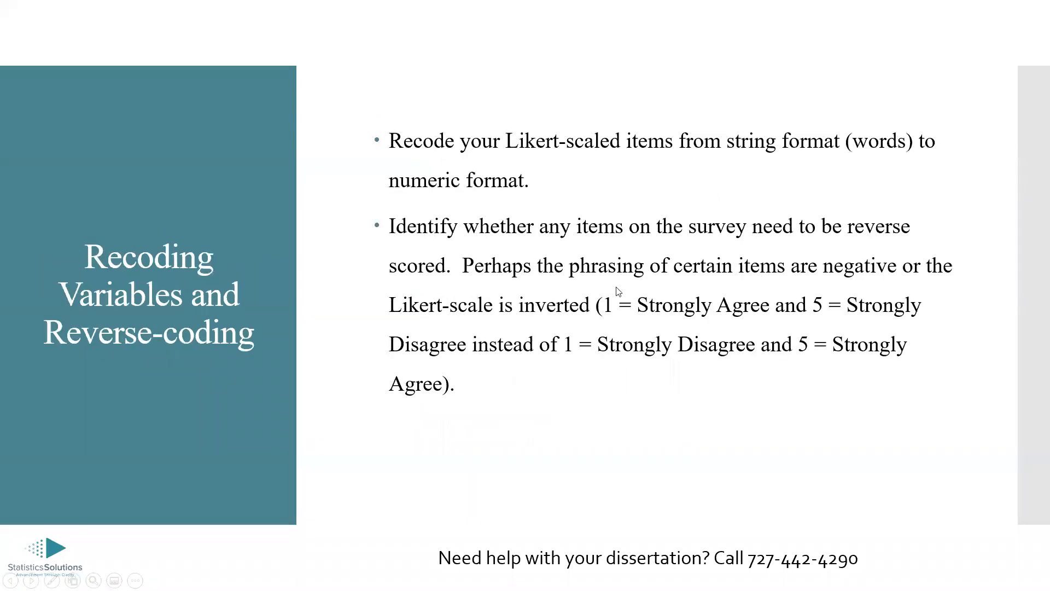
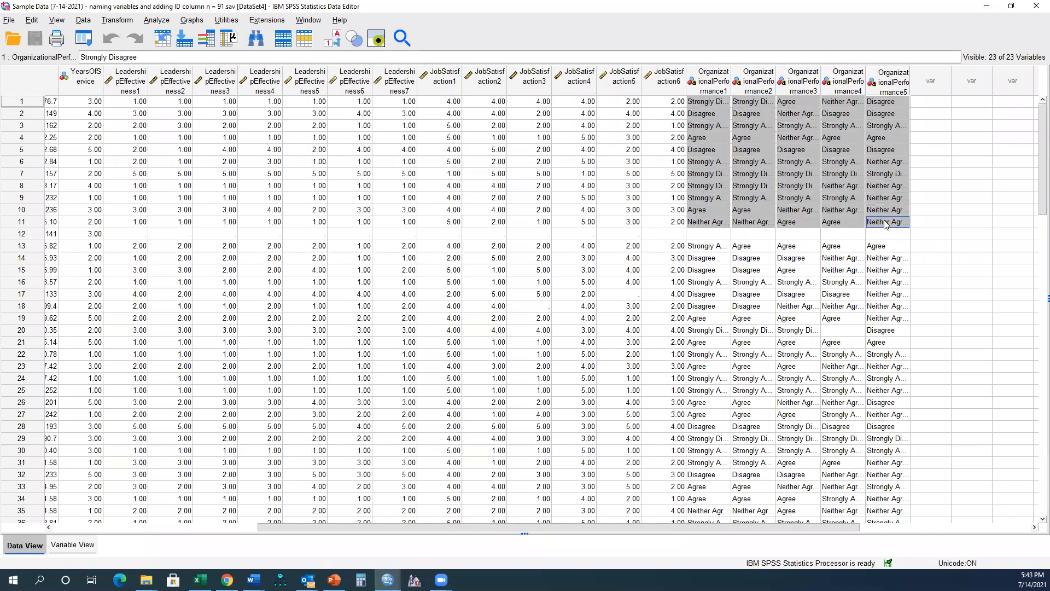
- In SPSS, start Recode into Same Variables and add OrganizationalPerformance1 through OrganizationalPerformance5 as the variables to recode
{"action": "left_click", "coordinate": [707, 101]}
{"action": "left_click", "coordinate": [707, 75]}
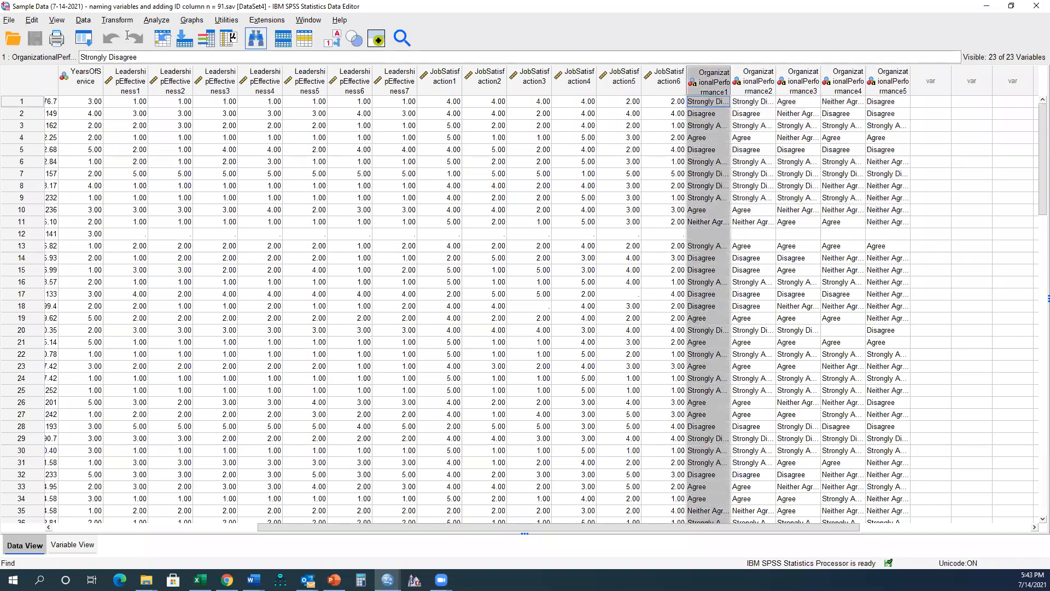
{"action": "left_click", "coordinate": [245, 174]}
{"action": "left_click", "coordinate": [131, 23]}
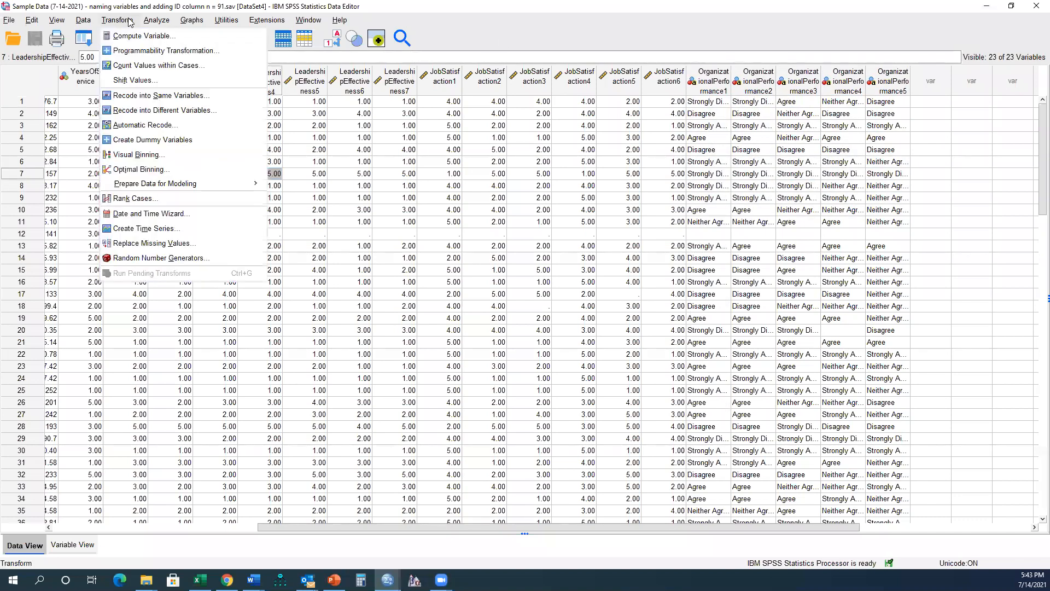
{"action": "left_click", "coordinate": [155, 97]}
{"action": "right_click", "coordinate": [274, 239]}
{"action": "left_click", "coordinate": [290, 245]}
{"action": "scroll", "coordinate": [288, 251], "scroll_direction": "down", "scroll_amount": 5}
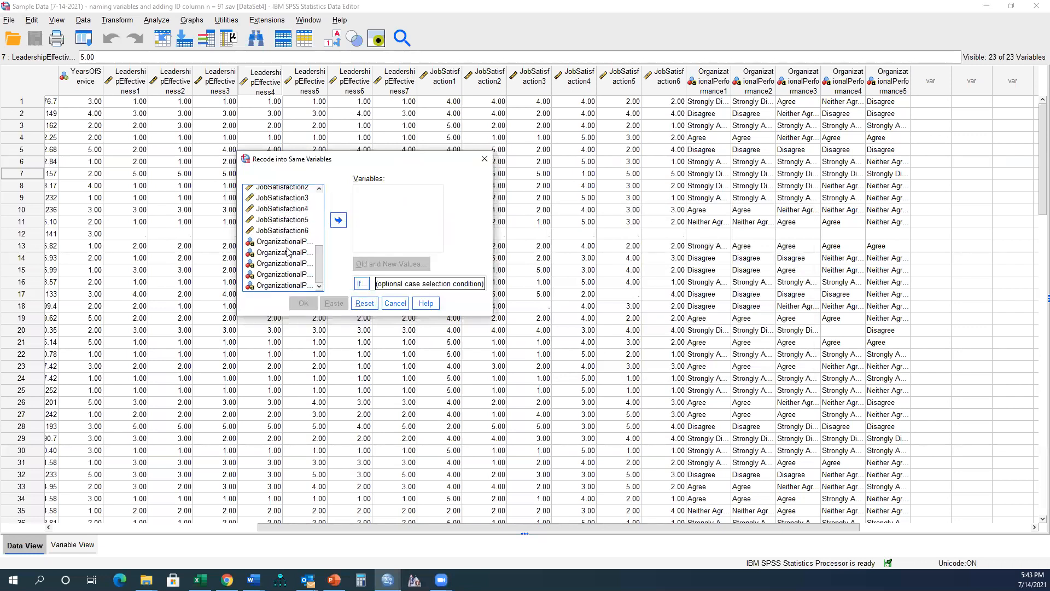
{"action": "left_click", "coordinate": [288, 242]}
{"action": "left_click", "coordinate": [289, 285], "text": "shift"}
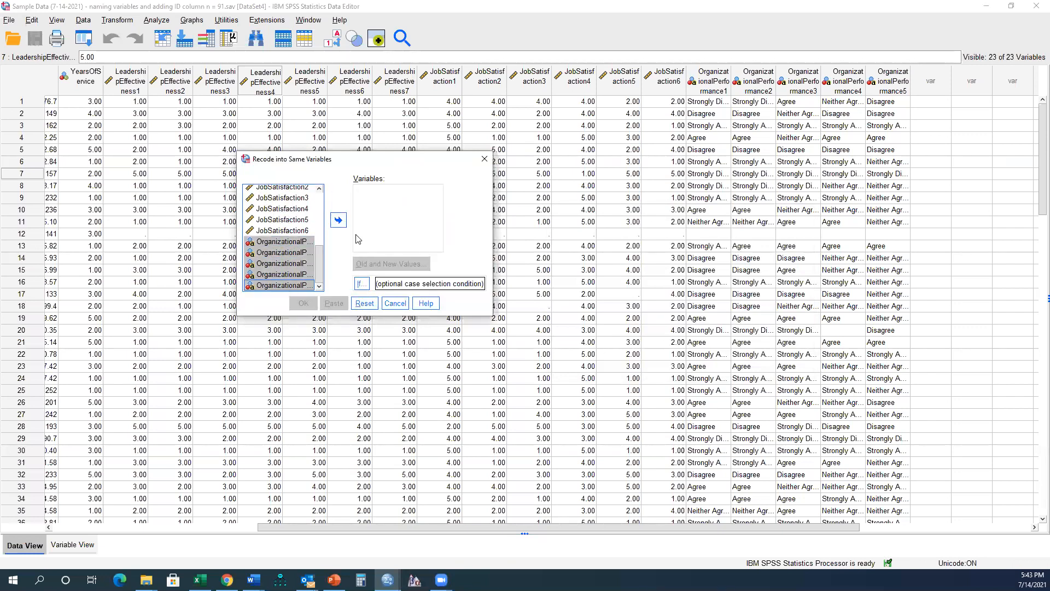
{"action": "left_click", "coordinate": [339, 221]}
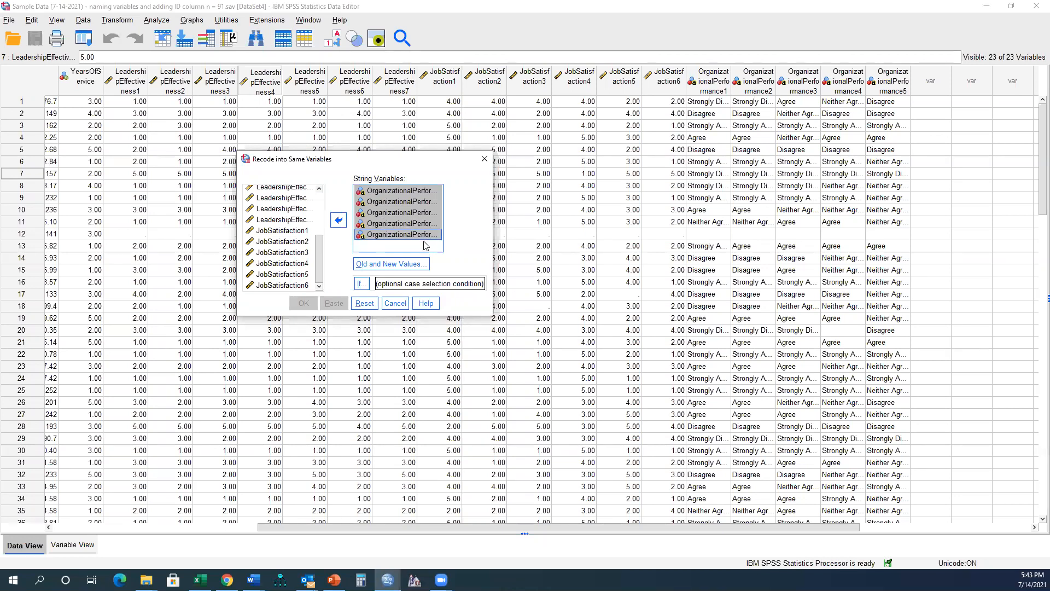
- Leave the old and new values definition and widen the OrganizationalPerformance1 column to fit its full response texts
{"action": "left_click", "coordinate": [393, 266]}
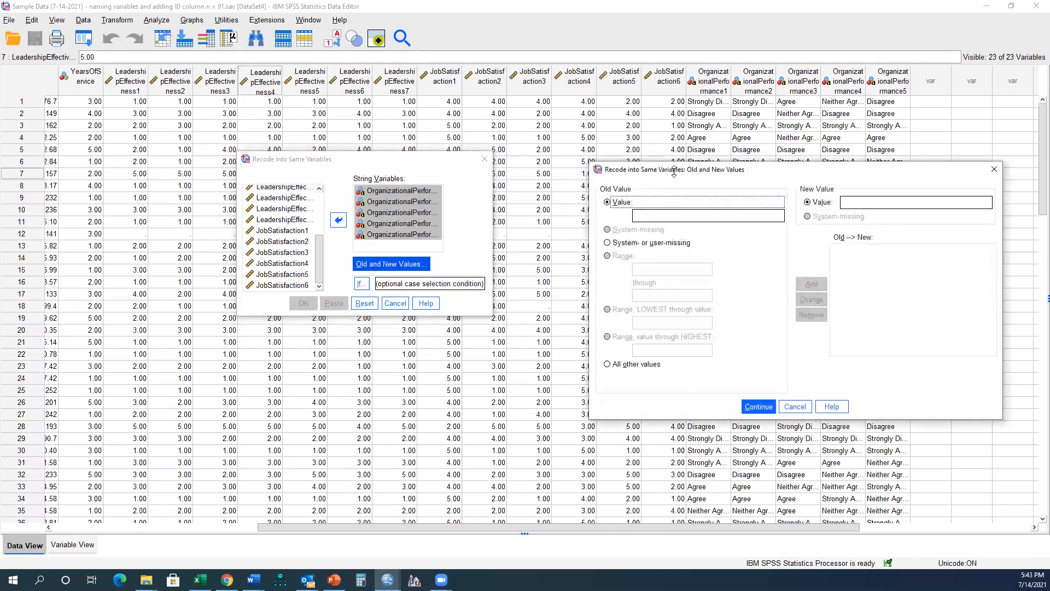
{"action": "left_click", "coordinate": [393, 410]}
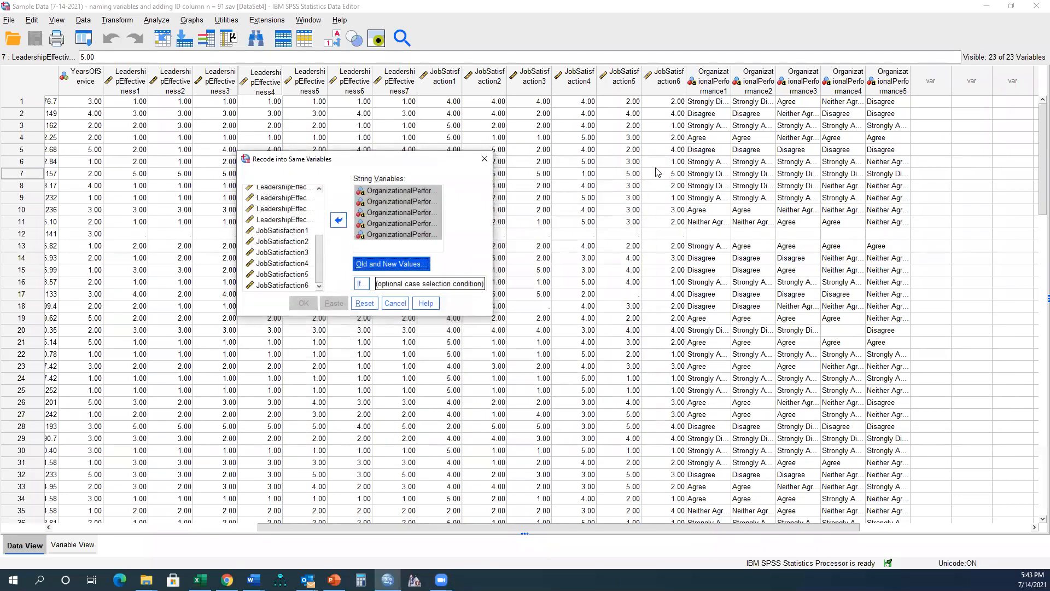
{"action": "left_click", "coordinate": [706, 105]}
{"action": "left_click", "coordinate": [716, 120]}
{"action": "left_click", "coordinate": [713, 104]}
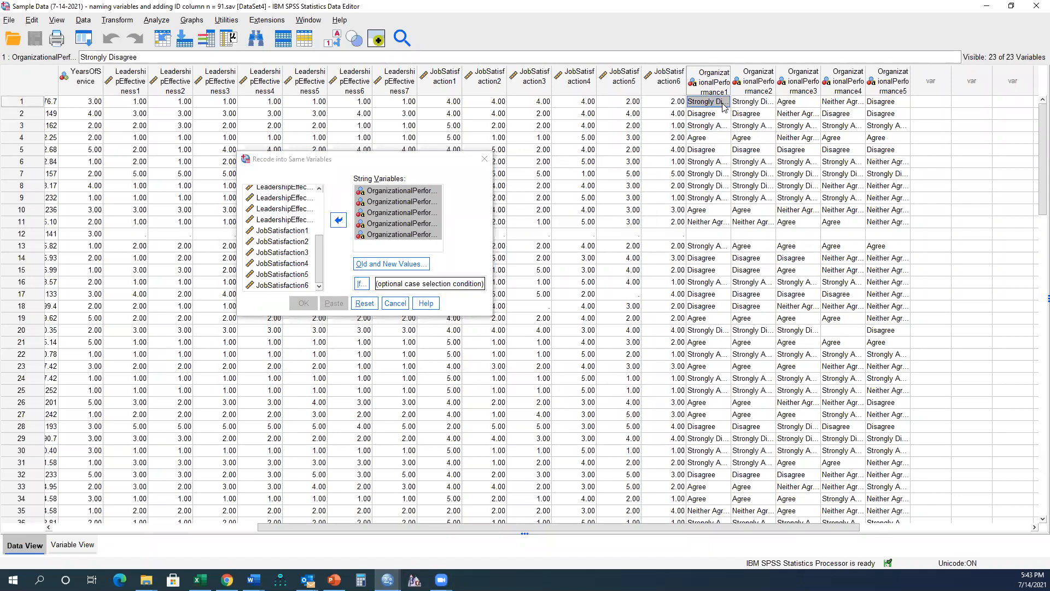
{"action": "left_click", "coordinate": [723, 90]}
{"action": "double_click", "coordinate": [730, 85]}
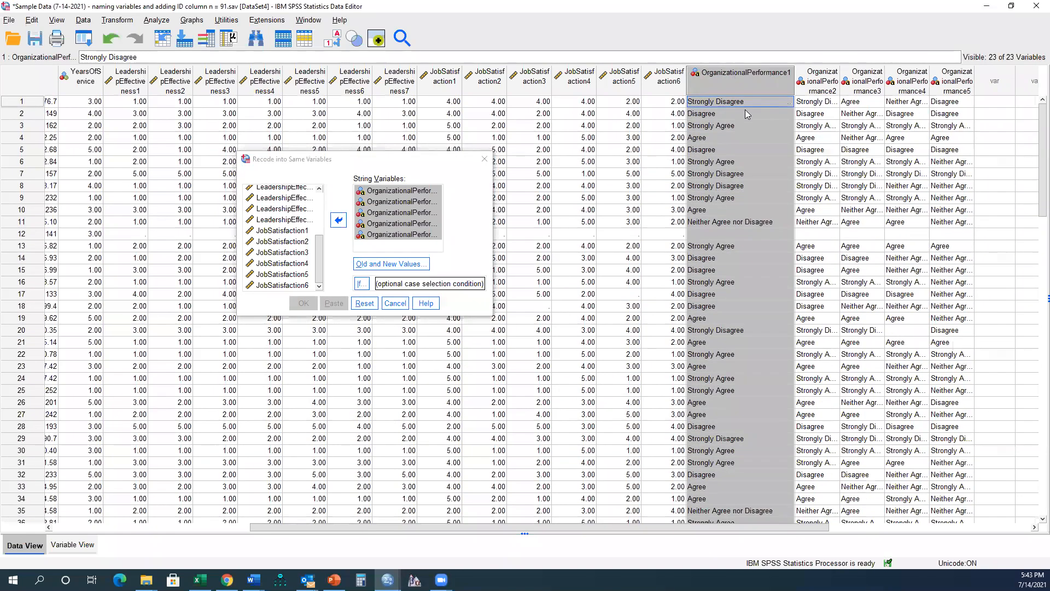
- Define the recode of the old value "Strongly Disagree" to the new value 1 and accept the definition
{"action": "left_click", "coordinate": [381, 260]}
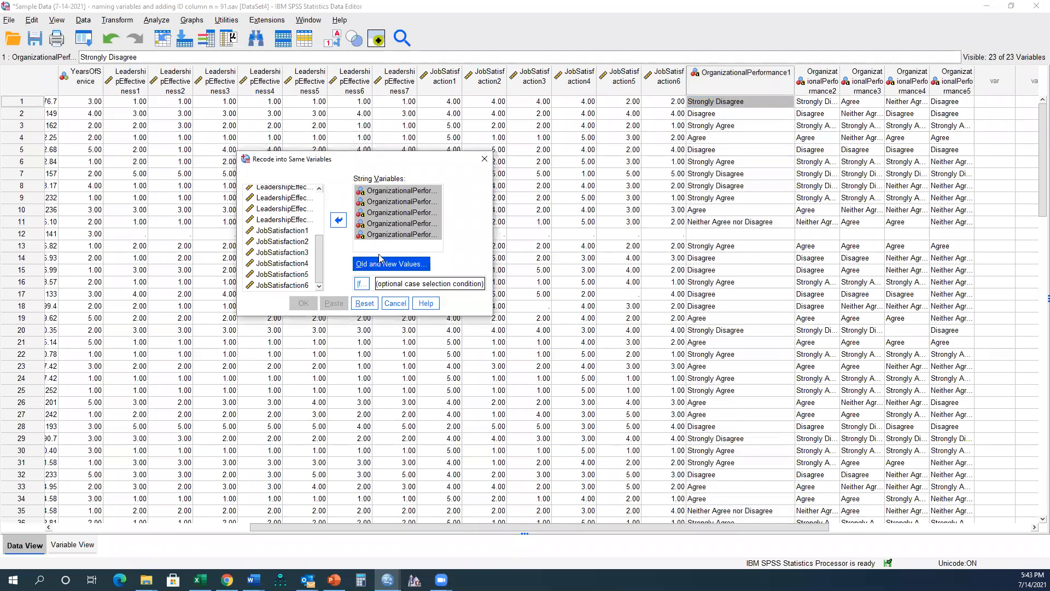
{"action": "left_click", "coordinate": [347, 219]}
{"action": "type", "text": "Strongly Disagree"}
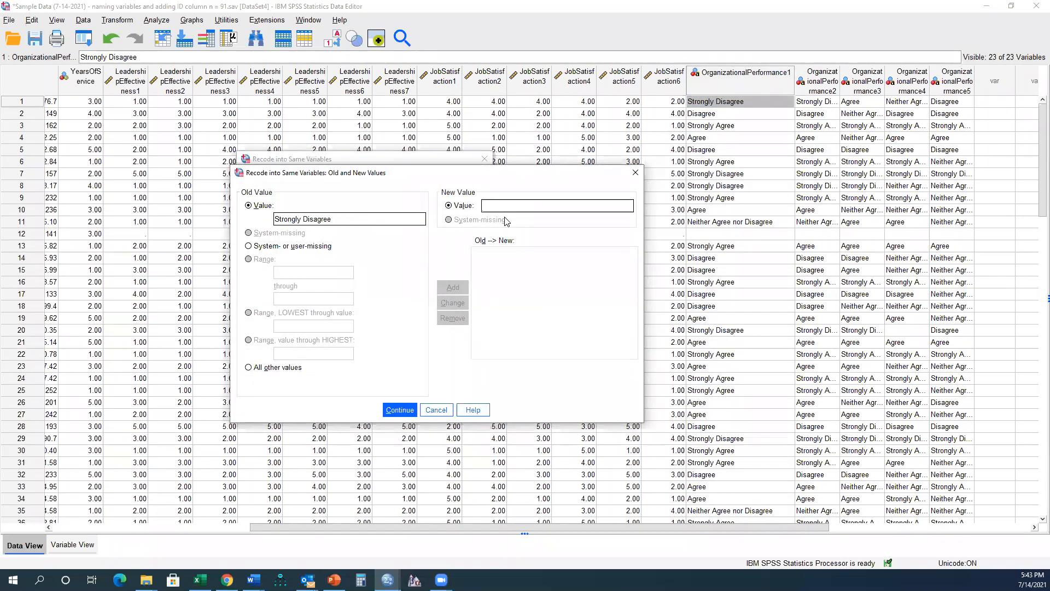
{"action": "type", "text": "1"}
{"action": "left_click", "coordinate": [452, 287]}
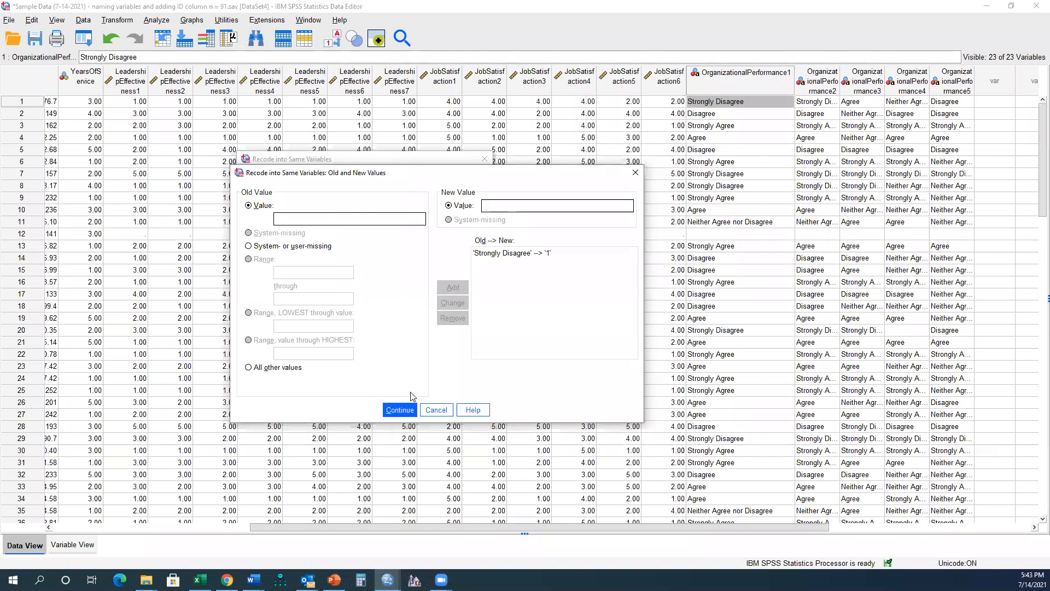
{"action": "left_click", "coordinate": [409, 409]}
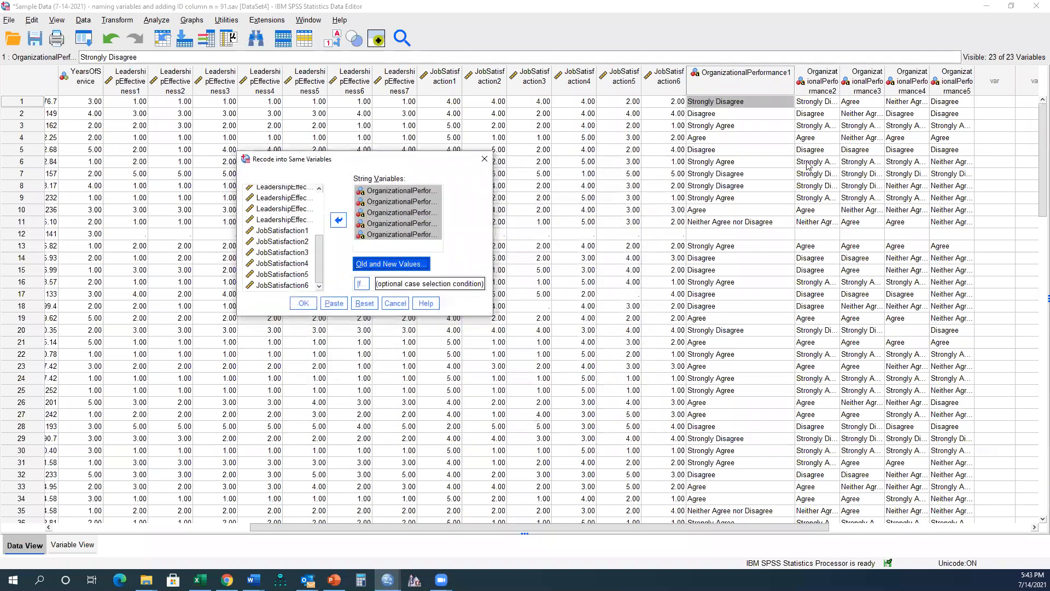
- Add a recode rule that changes "Disagree" to 2 for the OrganizationalPerformance variables
{"action": "left_click", "coordinate": [813, 113]}
{"action": "left_click", "coordinate": [391, 264]}
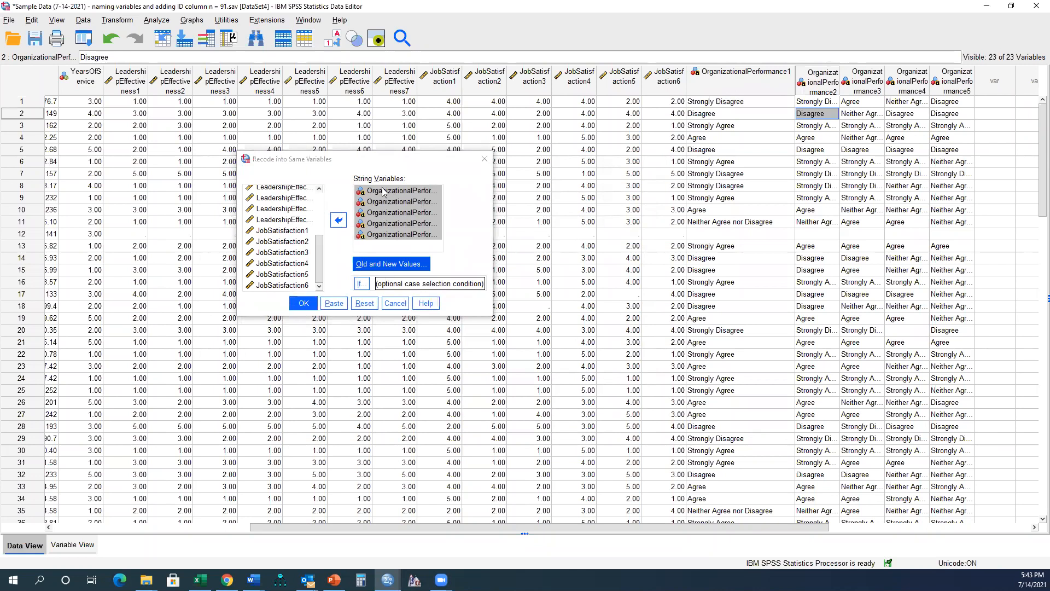
{"action": "left_click", "coordinate": [373, 220]}
{"action": "type", "text": "Disagree"}
{"action": "left_click", "coordinate": [503, 205]}
{"action": "type", "text": "2"}
{"action": "left_click", "coordinate": [453, 287]}
{"action": "left_click", "coordinate": [409, 413]}
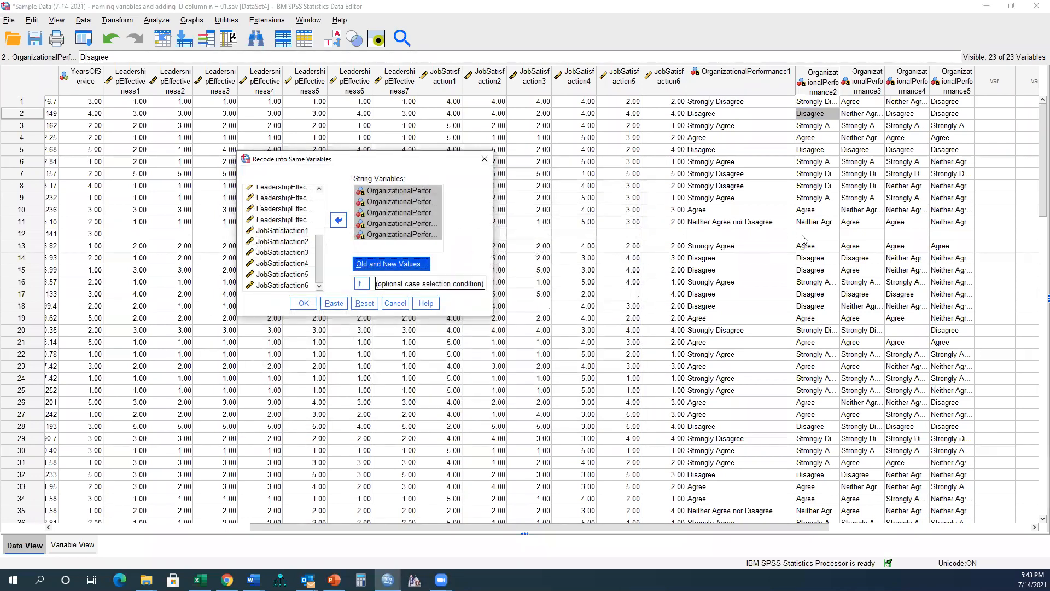
- Check the exact response text in OrganizationalPerformance3 and add a recode rule from "Neither Agree nor Disagree" to 3
{"action": "left_click", "coordinate": [872, 119]}
{"action": "left_click", "coordinate": [372, 264]}
{"action": "left_click", "coordinate": [350, 219]}
{"action": "type", "text": "Neither Agree nor Disagree"}
{"action": "left_click", "coordinate": [512, 206]}
{"action": "type", "text": "3"}
{"action": "left_click", "coordinate": [453, 287]}
{"action": "left_click", "coordinate": [390, 412]}
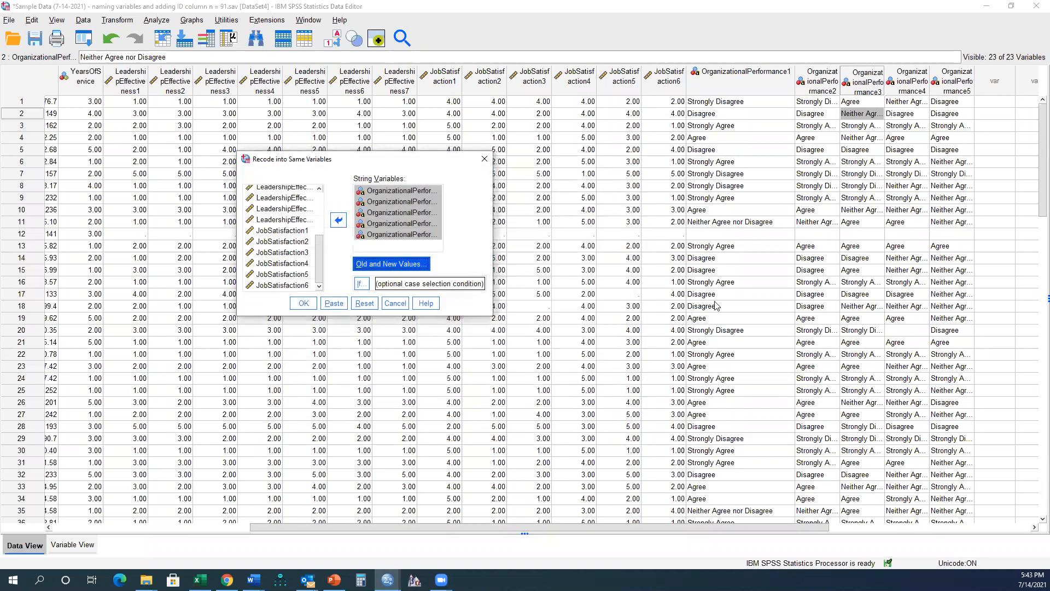
- Add a recode rule that changes "Agree" to 4 and accept the old and new values
{"action": "left_click", "coordinate": [805, 247]}
{"action": "left_click", "coordinate": [391, 264]}
{"action": "type", "text": "Agree"}
{"action": "type", "text": "4"}
{"action": "left_click", "coordinate": [453, 287]}
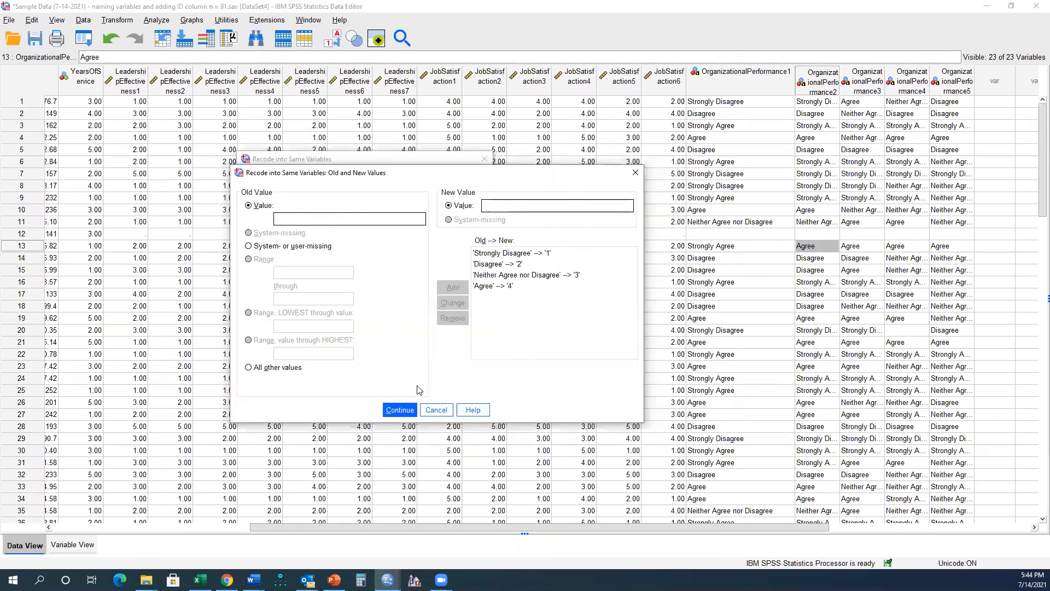
{"action": "left_click", "coordinate": [400, 409]}
- Add the last recode rule, changing "Strongly Agree" to 5, and return to the Recode into Same Variables dialog
{"action": "left_click", "coordinate": [803, 282]}
{"action": "left_click", "coordinate": [391, 264]}
{"action": "left_click", "coordinate": [400, 216]}
{"action": "type", "text": "Strongly Agree"}
{"action": "type", "text": "5"}
{"action": "left_click", "coordinate": [453, 287]}
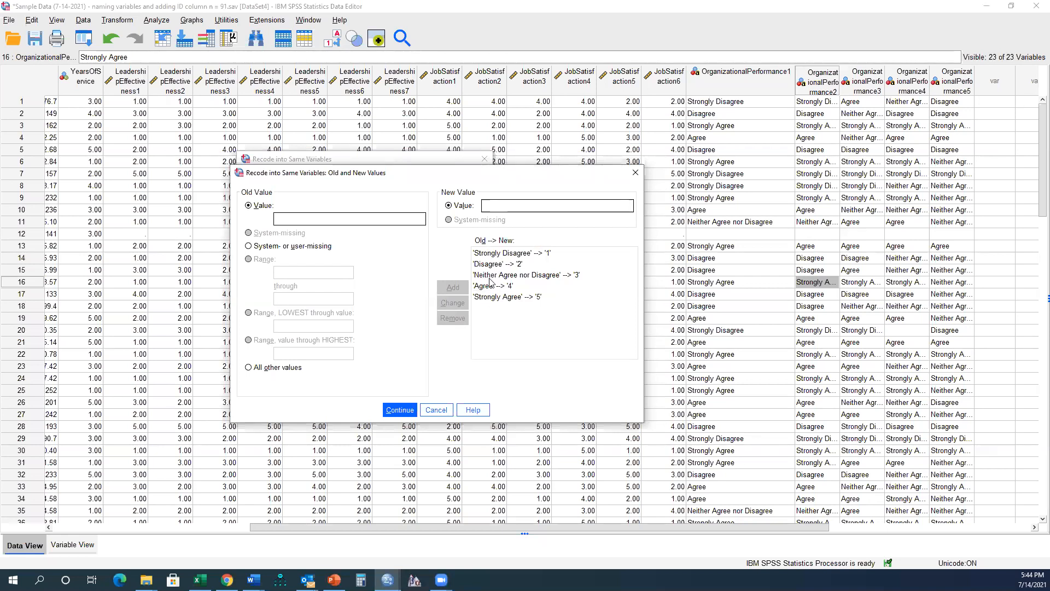
{"action": "left_click", "coordinate": [399, 410]}
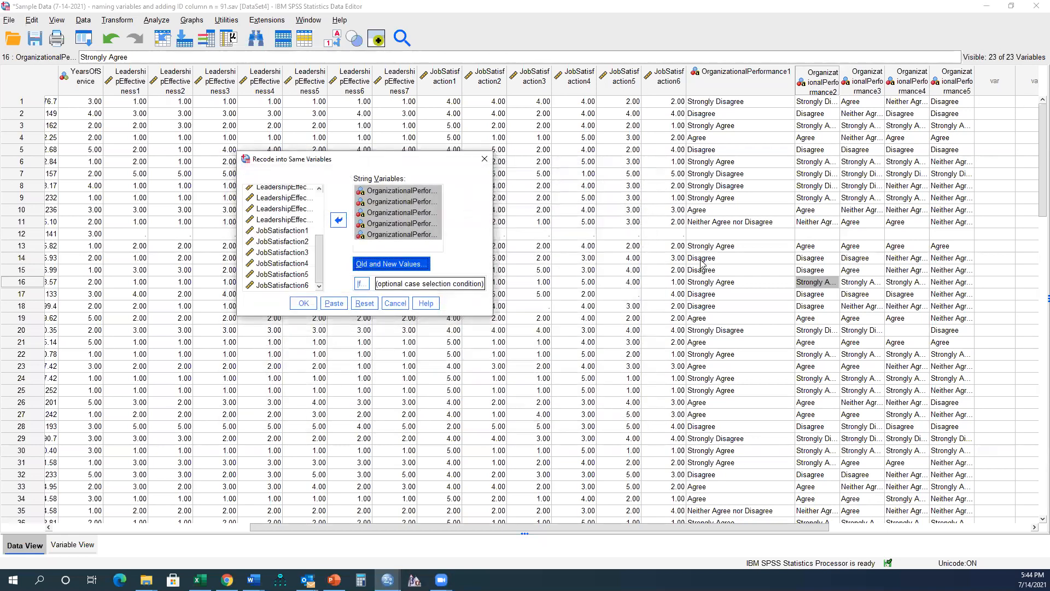
- Copy the full text "Strongly Disagree" from the OrganizationalPerformance1 cell of case 7
{"action": "left_click", "coordinate": [714, 175]}
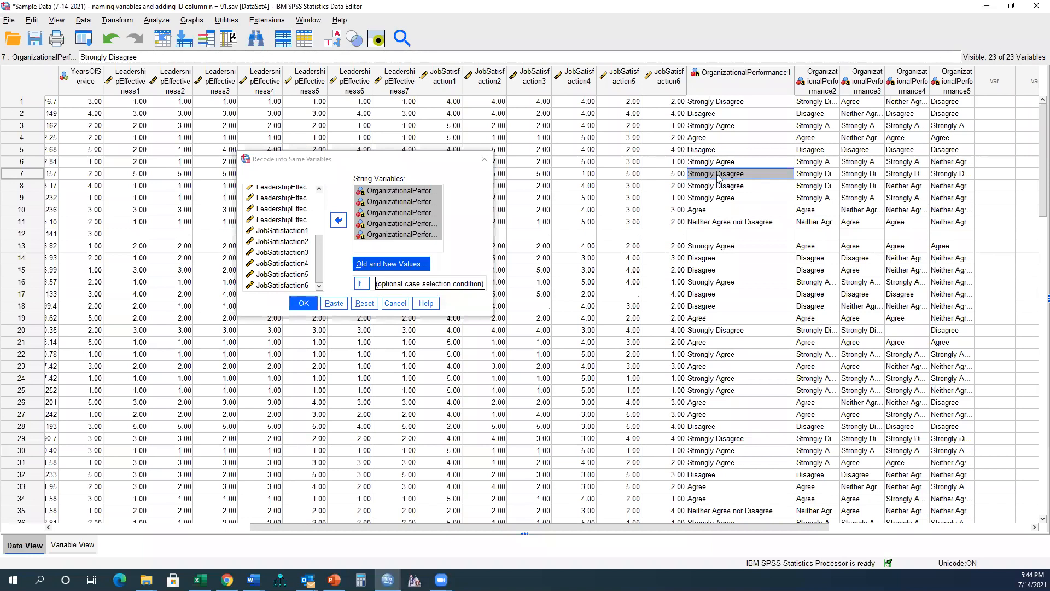
{"action": "double_click", "coordinate": [717, 174]}
{"action": "left_click_drag", "start_coordinate": [718, 173], "coordinate": [721, 174]}
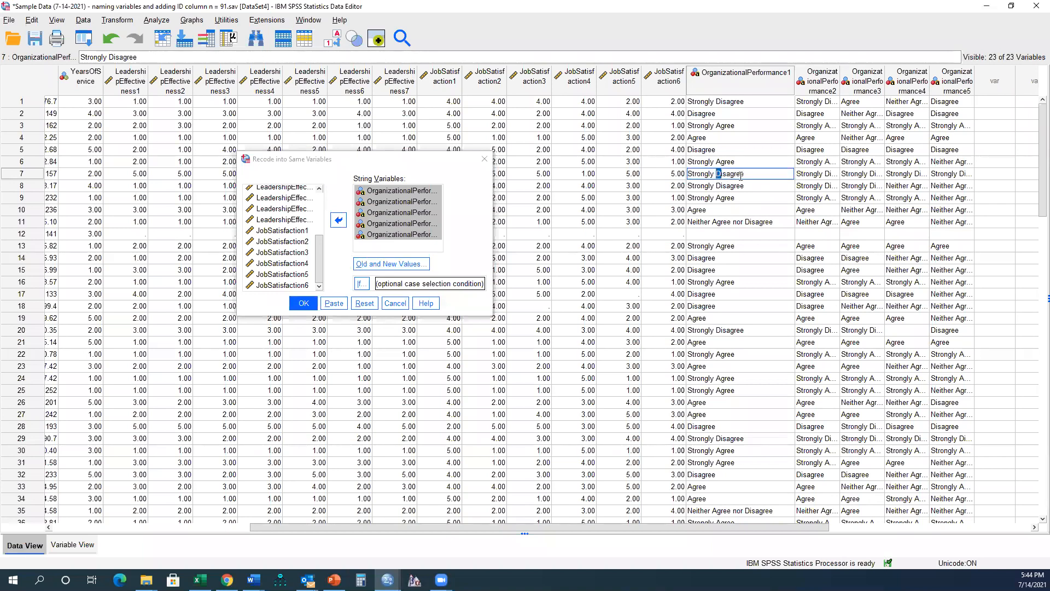
{"action": "left_click", "coordinate": [742, 184]}
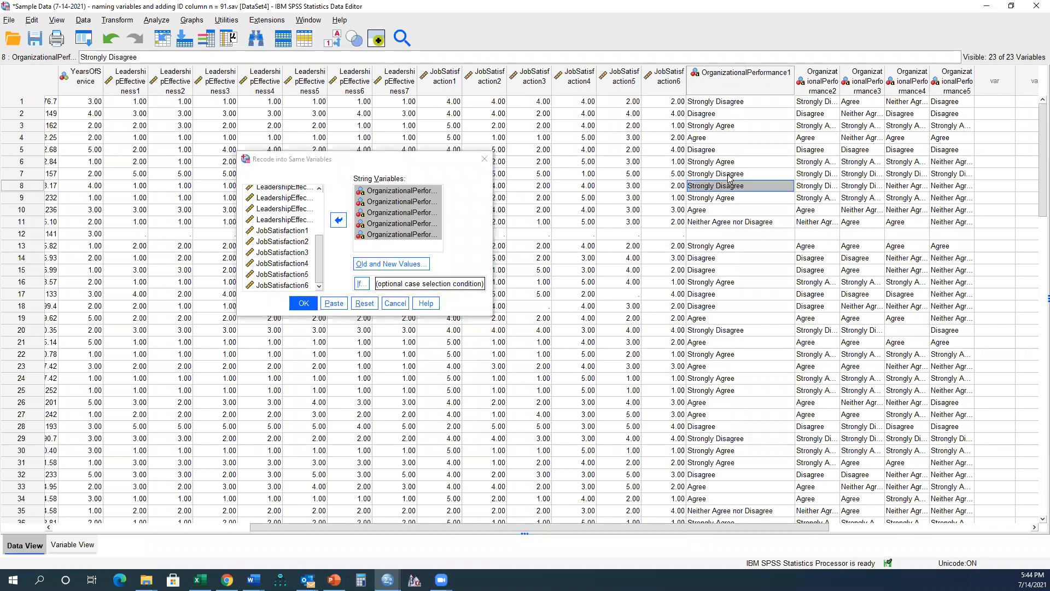
{"action": "left_click", "coordinate": [738, 175]}
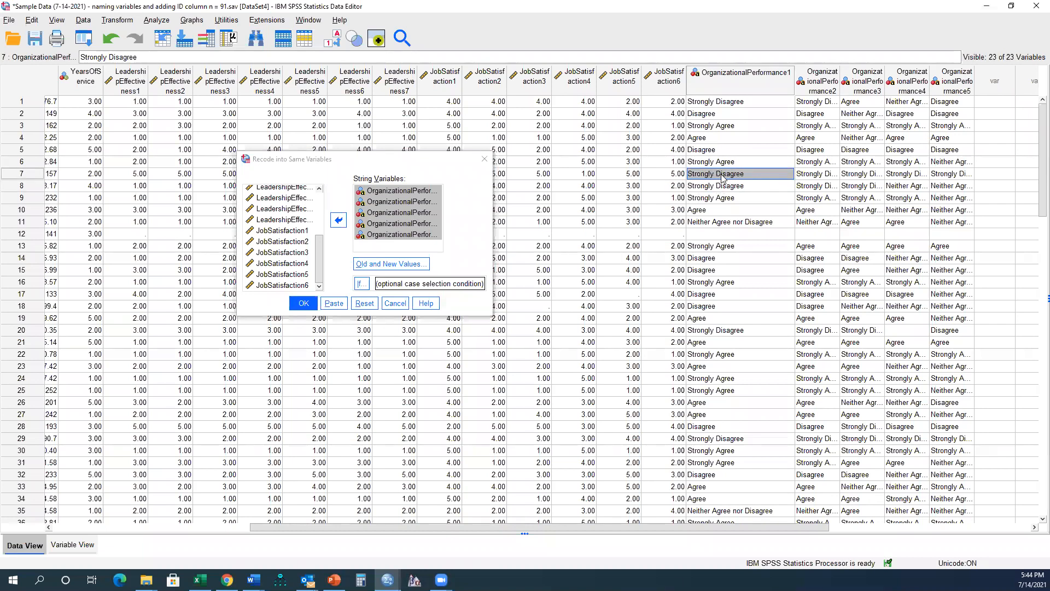
{"action": "double_click", "coordinate": [750, 174]}
{"action": "left_click_drag", "start_coordinate": [749, 174], "coordinate": [677, 175]}
{"action": "key", "text": "ctrl+c"}
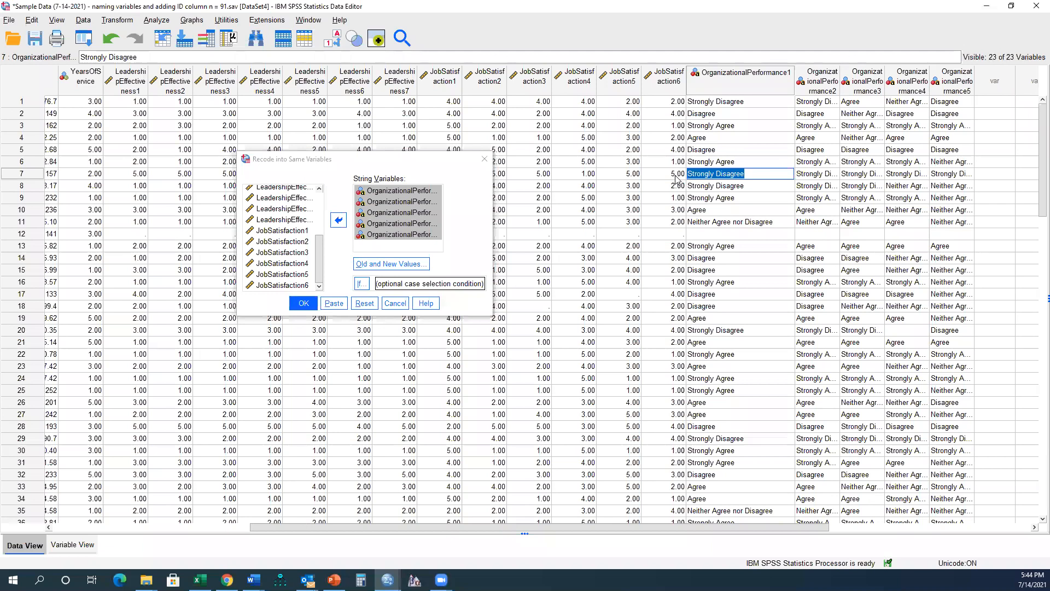
{"action": "key", "text": "Return"}
{"action": "left_click", "coordinate": [755, 173]}
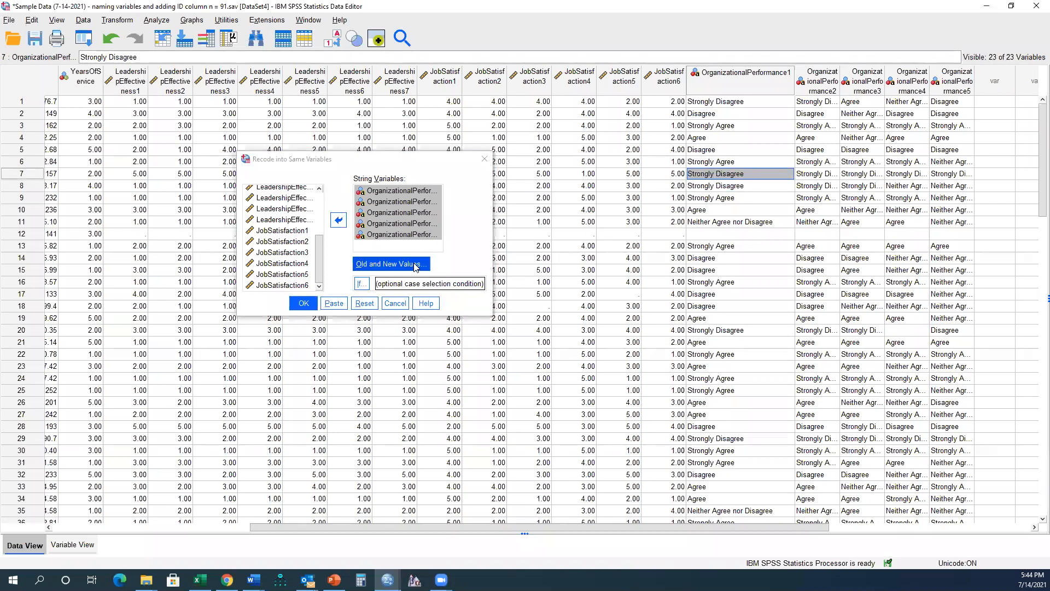
- Paste "Strongly Disagree" as an old value with new value 1, and leave the definition without adding the pair
{"action": "left_click", "coordinate": [391, 264]}
{"action": "key", "text": "ctrl+v"}
{"action": "left_click", "coordinate": [497, 206]}
{"action": "type", "text": "1"}
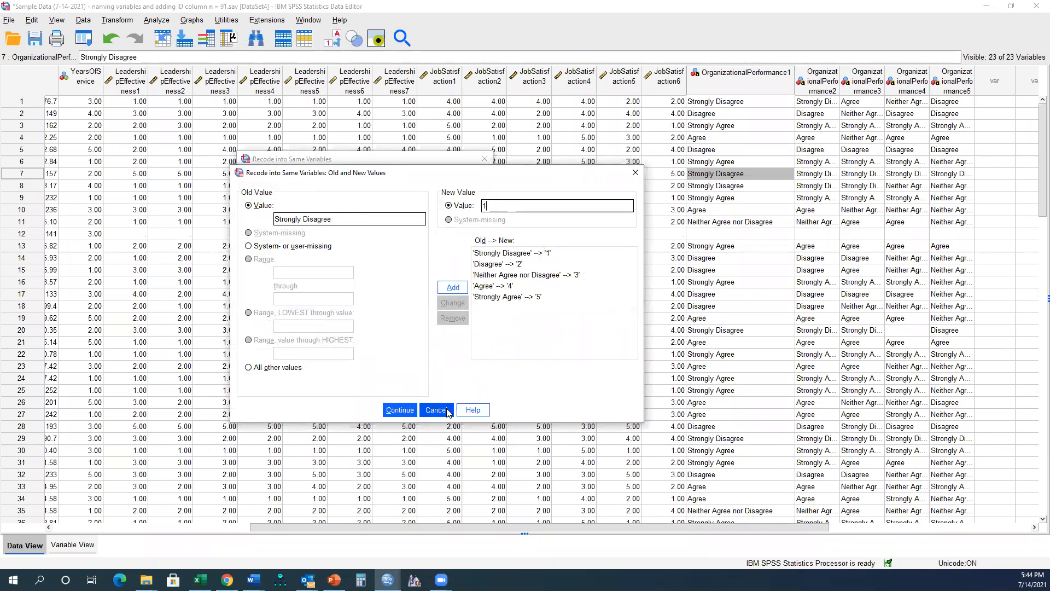
{"action": "left_click", "coordinate": [399, 409]}
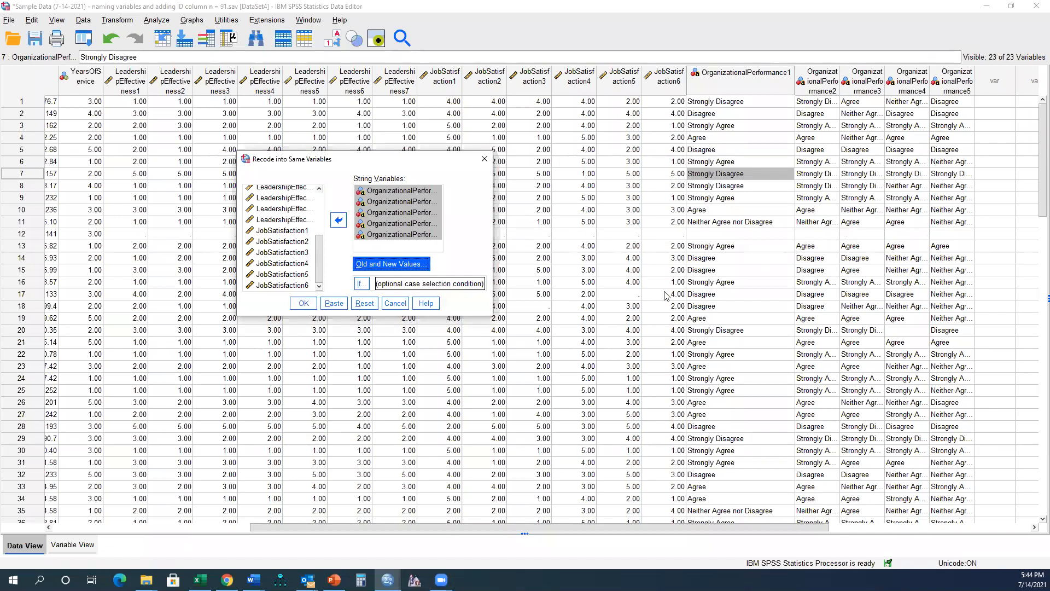
- Paste the recode command into the Syntax Editor instead of running it, and maximize that window
{"action": "left_click", "coordinate": [343, 308]}
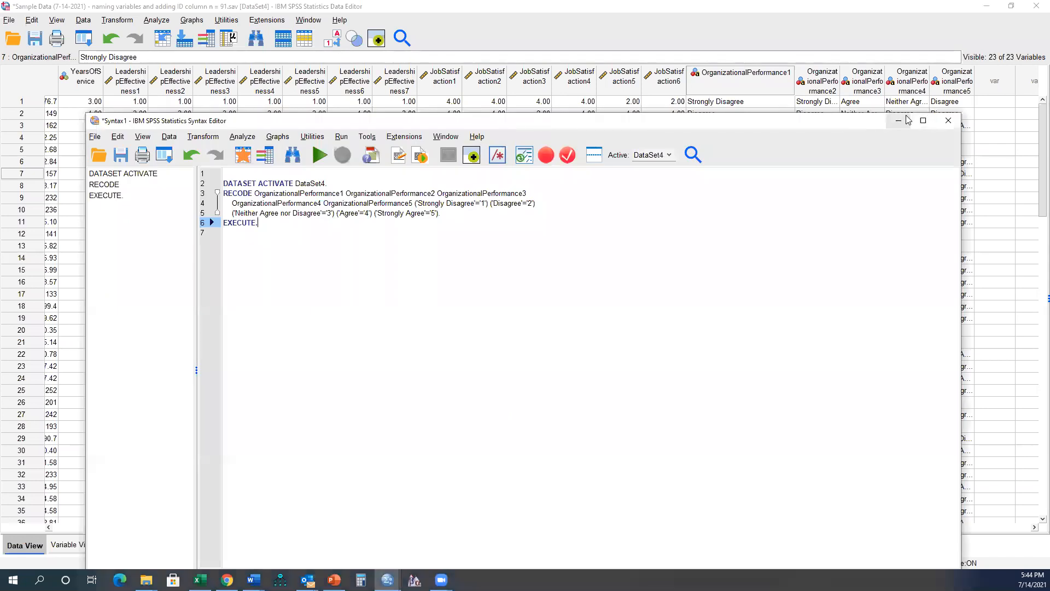
{"action": "left_click", "coordinate": [923, 120]}
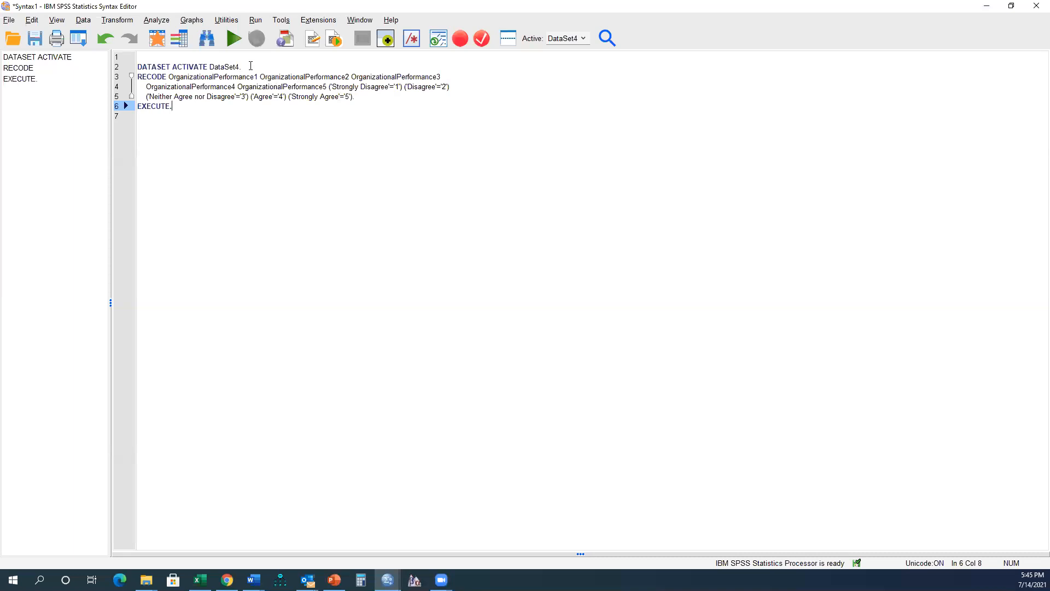
{"action": "left_click_drag", "start_coordinate": [213, 112], "coordinate": [109, 97]}
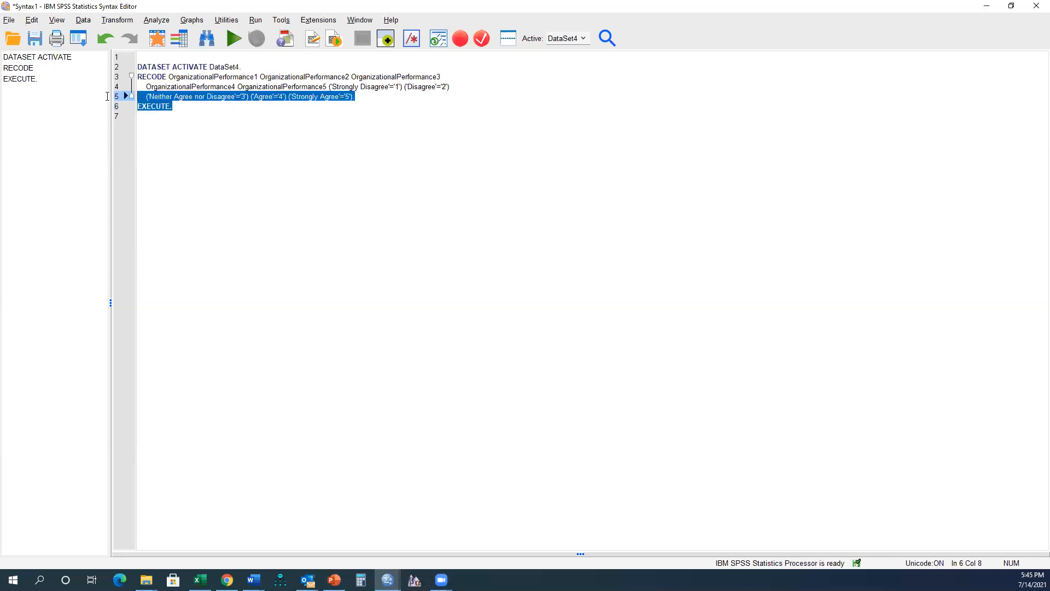
{"action": "left_click", "coordinate": [233, 97]}
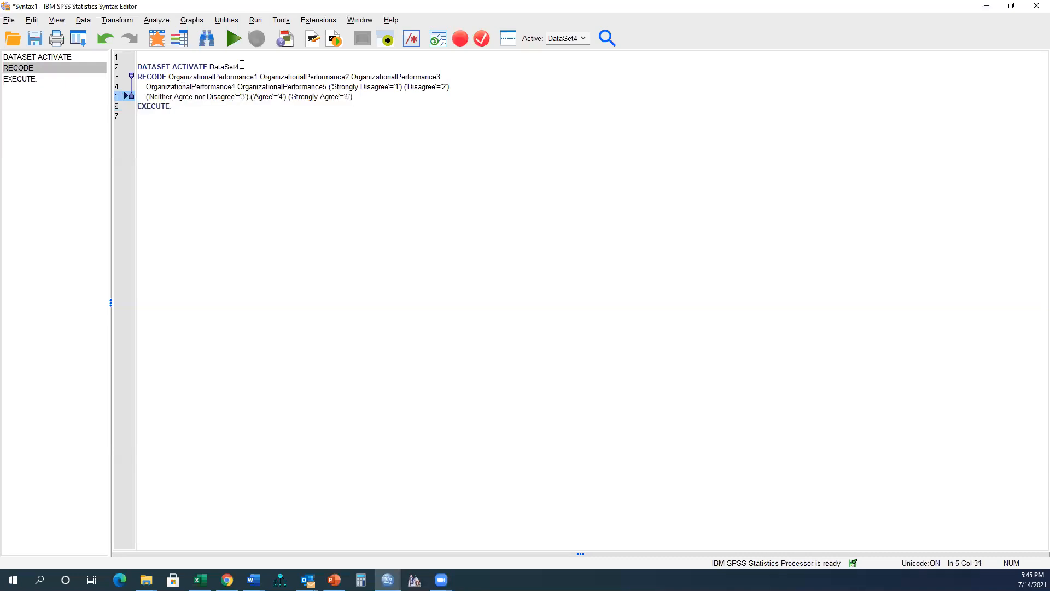
- Replace the DATASET ACTIVATE line with the comment "*Changing from string format to numeric." above the RECODE command
{"action": "left_click_drag", "start_coordinate": [228, 66], "coordinate": [136, 66]}
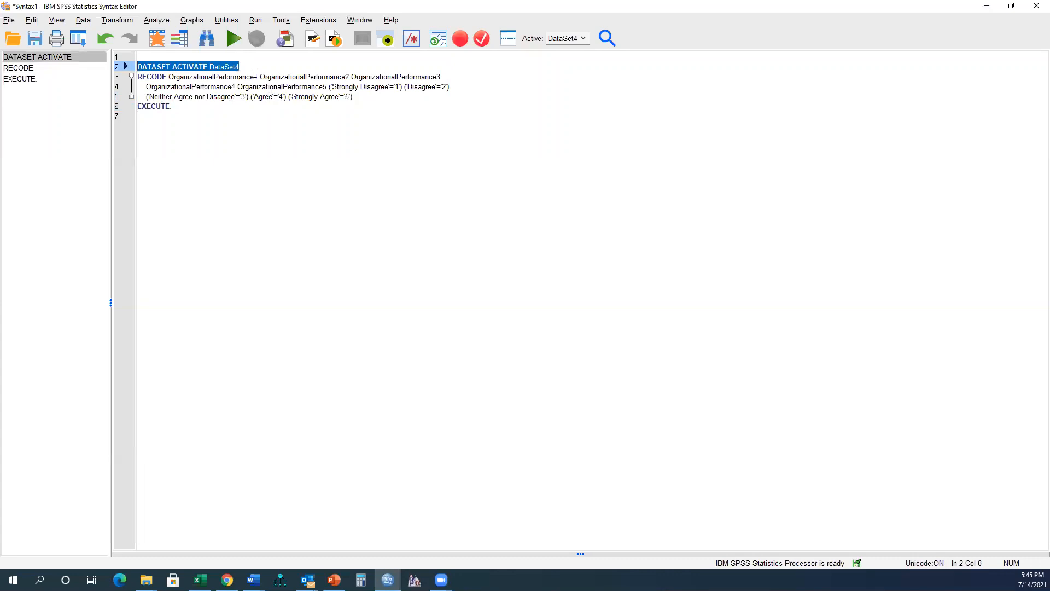
{"action": "key", "text": "BackSpace"}
{"action": "key", "text": "BackSpace"}
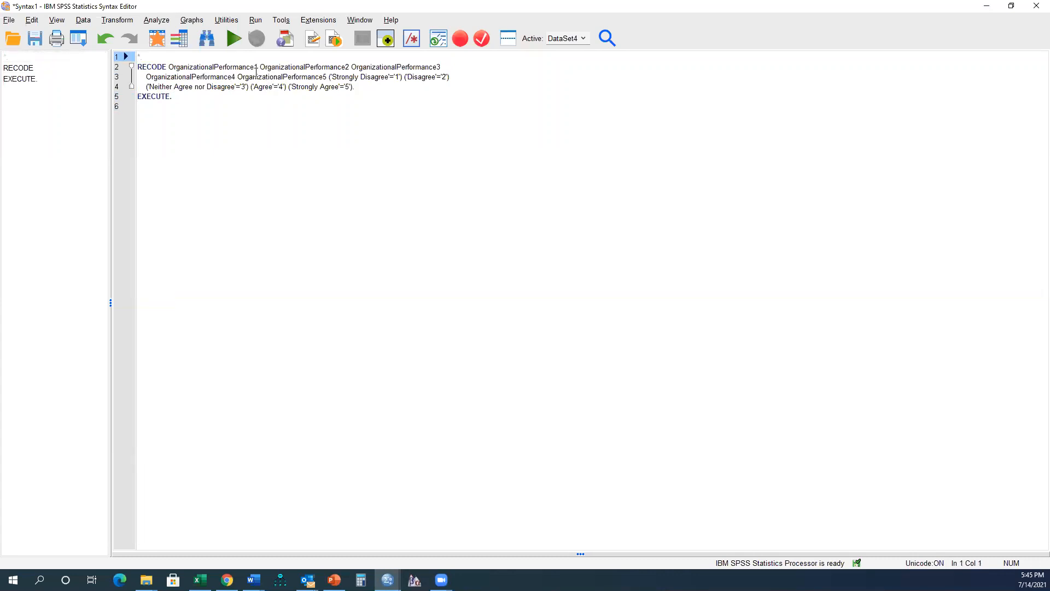
{"action": "type", "text": "*Changing from string format to numeric."}
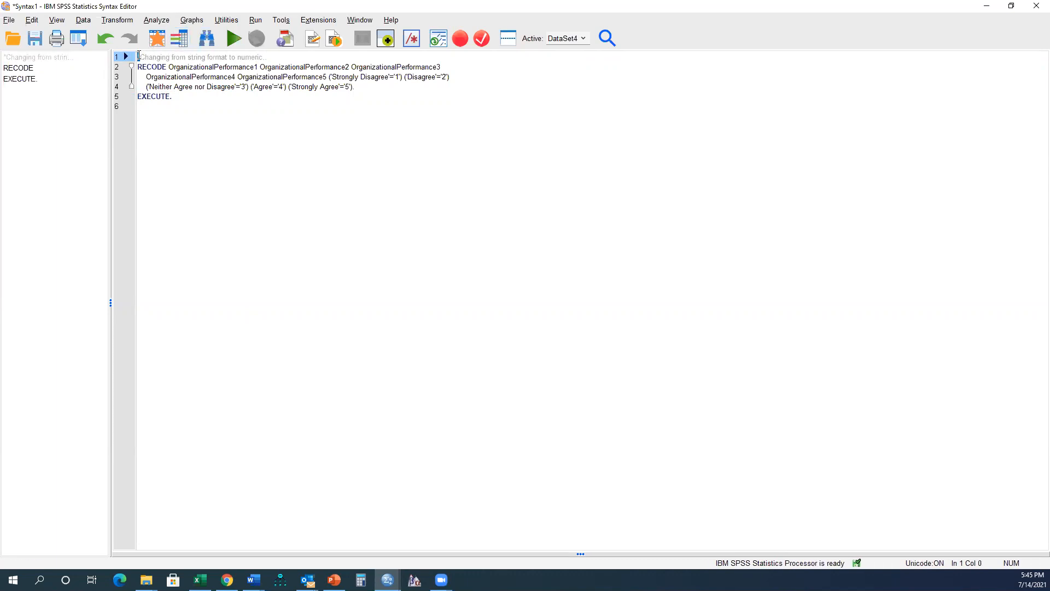
{"action": "left_click_drag", "start_coordinate": [267, 56], "coordinate": [213, 64]}
{"action": "left_click", "coordinate": [266, 57]}
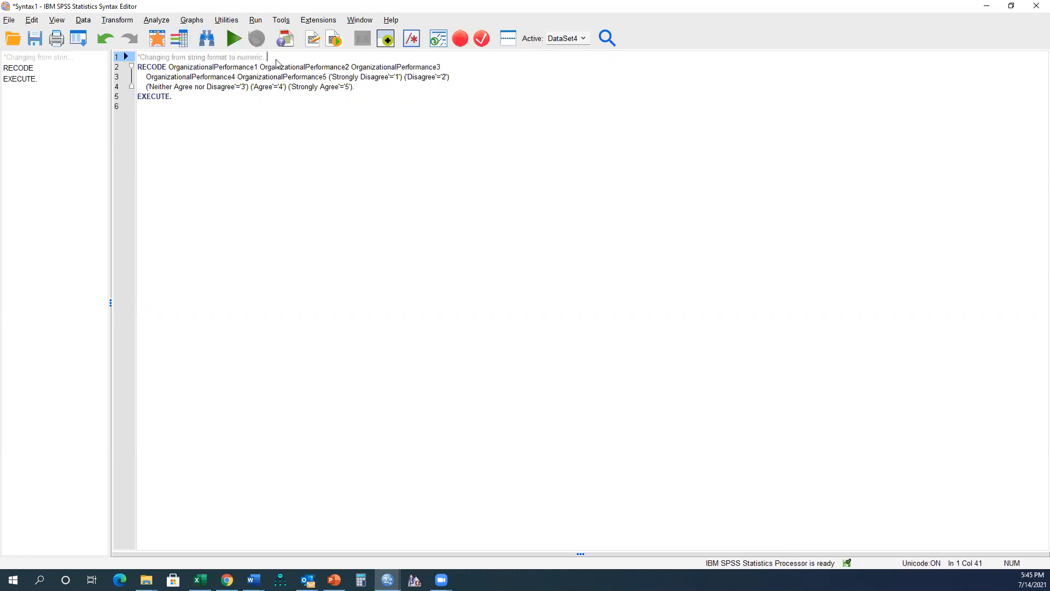
- Select the entire recode syntax from the comment through EXECUTE
{"action": "left_click_drag", "start_coordinate": [186, 114], "coordinate": [138, 57]}
{"action": "left_click", "coordinate": [185, 88]}
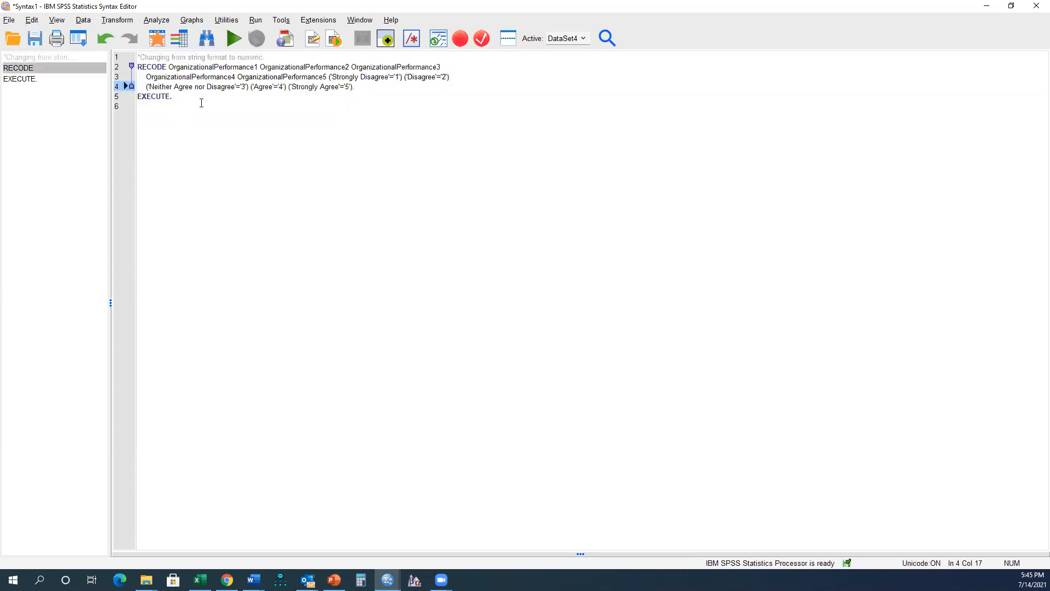
{"action": "left_click", "coordinate": [200, 103]}
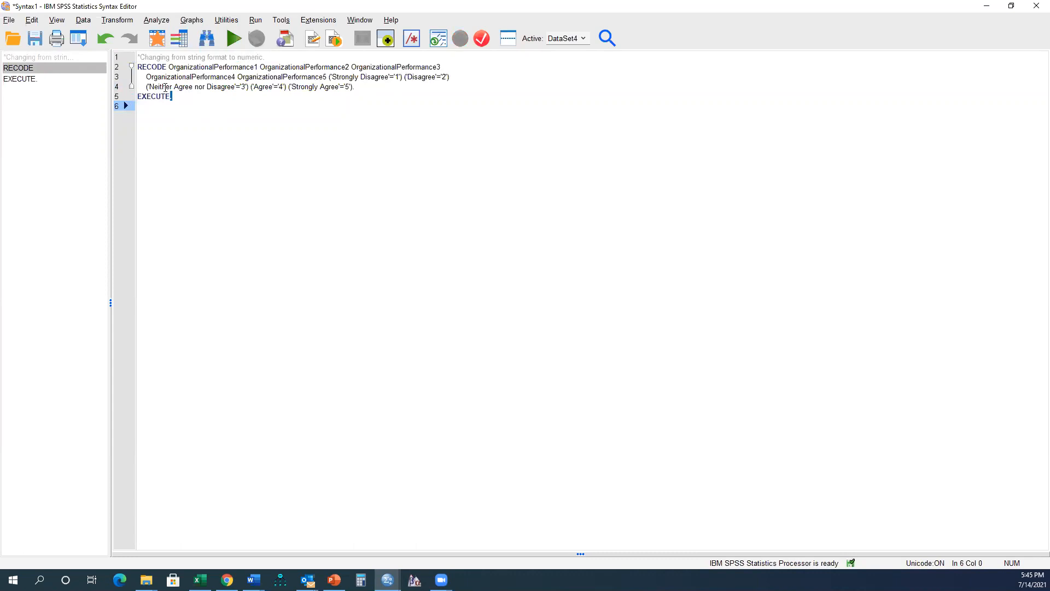
{"action": "key", "text": "ctrl+a"}
{"action": "left_click_drag", "start_coordinate": [124, 58], "coordinate": [124, 58]}
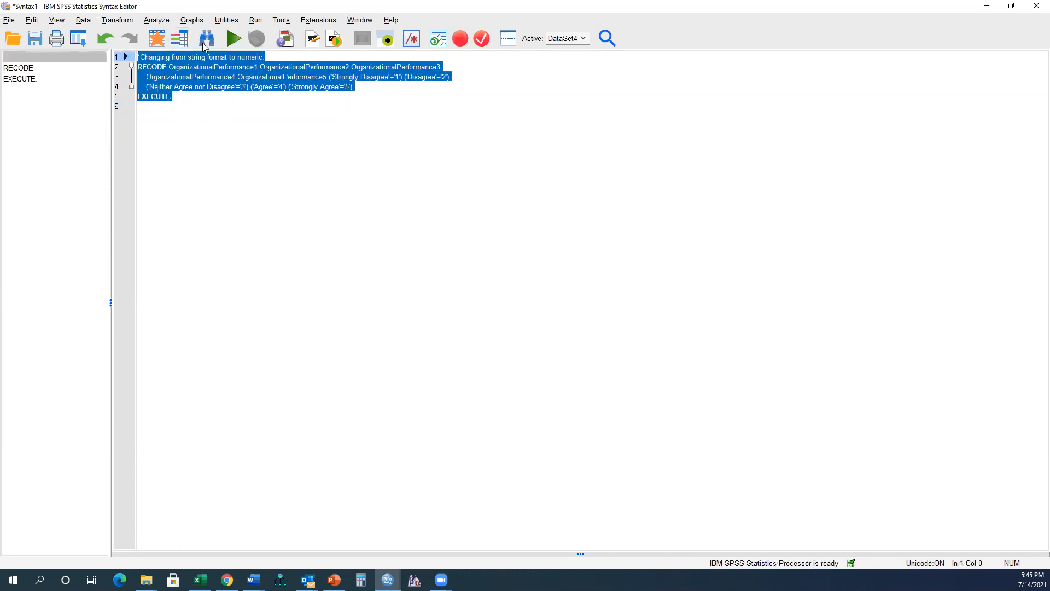
{"action": "left_click", "coordinate": [234, 39]}
- Arrange the Syntax Editor and Data Editor side by side, with the OrganizationalPerformance columns in view
{"action": "key", "text": "super+Right"}
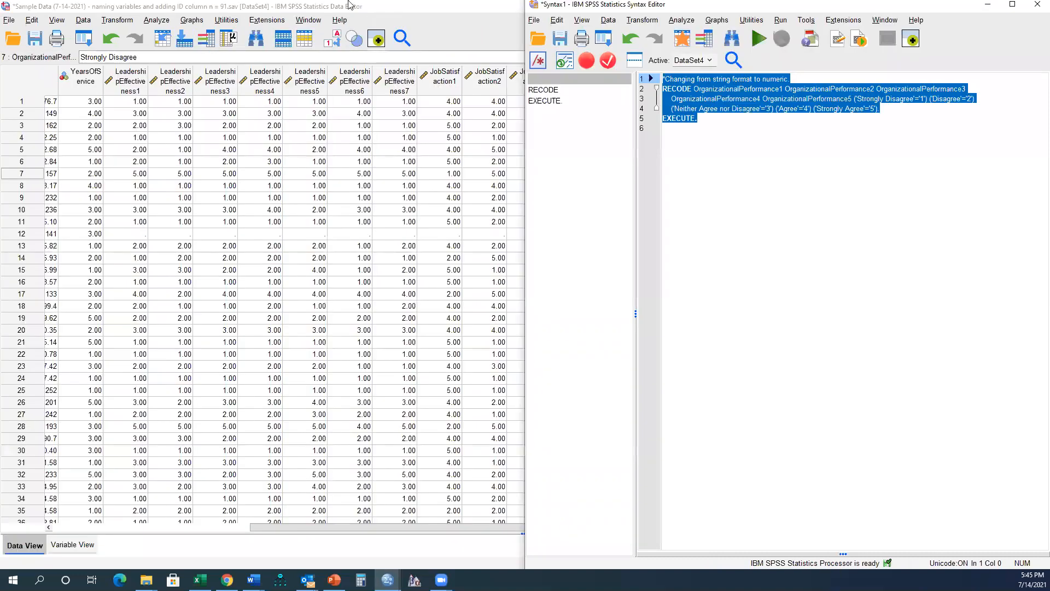
{"action": "left_click_drag", "start_coordinate": [302, 7], "coordinate": [364, 25]}
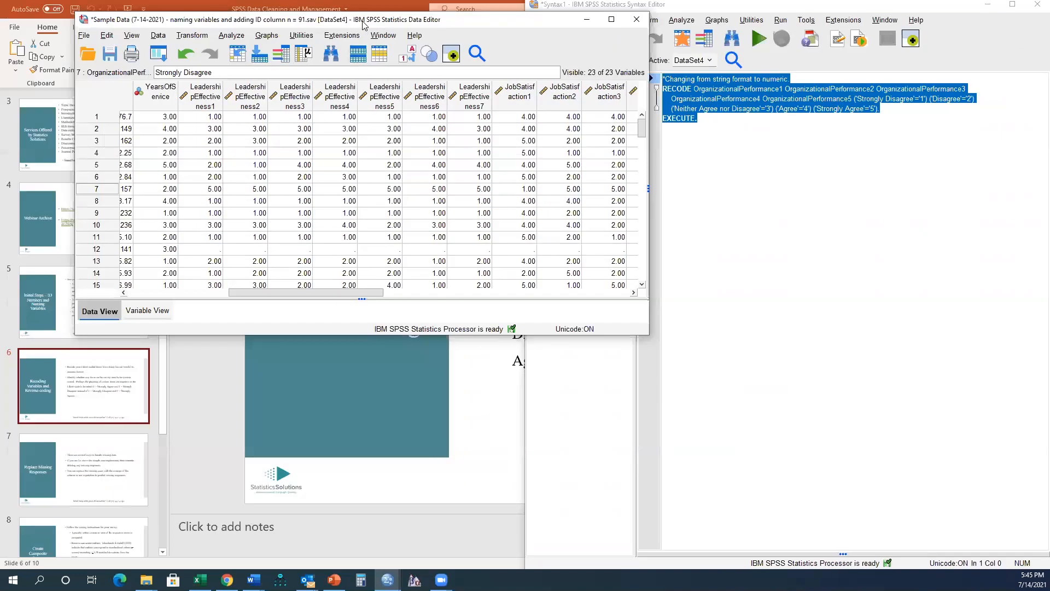
{"action": "key", "text": "super+Right"}
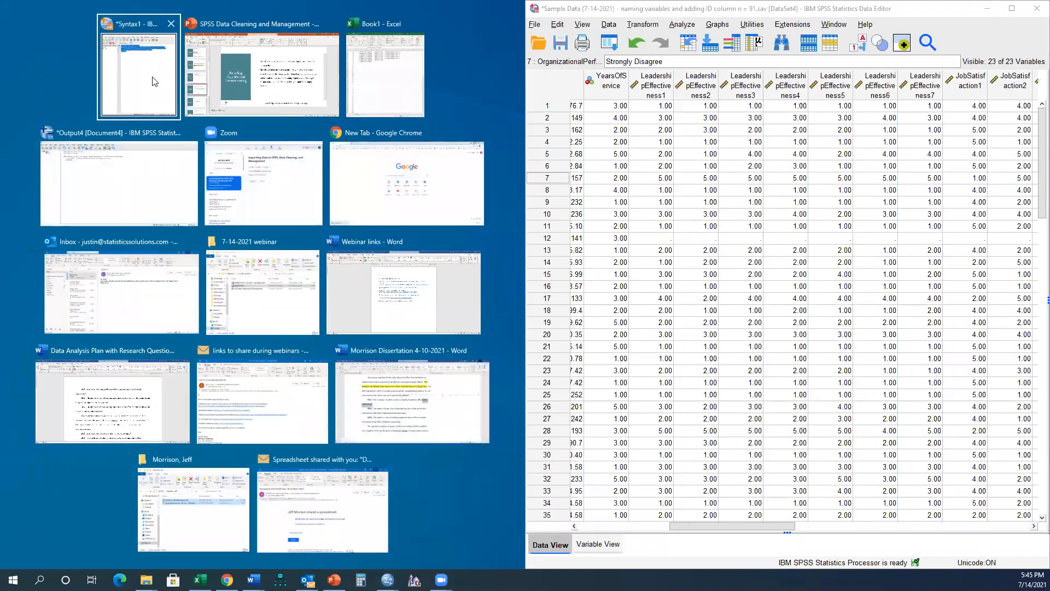
{"action": "left_click", "coordinate": [139, 73]}
{"action": "left_click", "coordinate": [763, 516]}
{"action": "left_click_drag", "start_coordinate": [784, 526], "coordinate": [983, 525]}
- Run all of the syntax from the comment through EXECUTE to recode OrganizationalPerformance1 through OrganizationalPerformance5, and inspect the recoded cells
{"action": "left_click", "coordinate": [235, 134]}
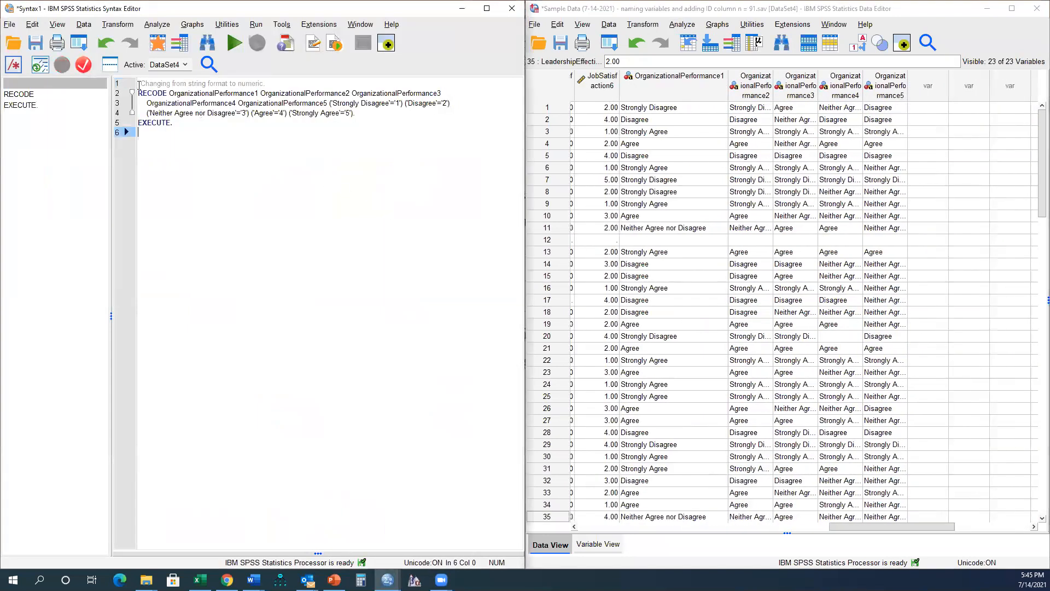
{"action": "left_click", "coordinate": [139, 84], "text": "shift"}
{"action": "left_click", "coordinate": [239, 50]}
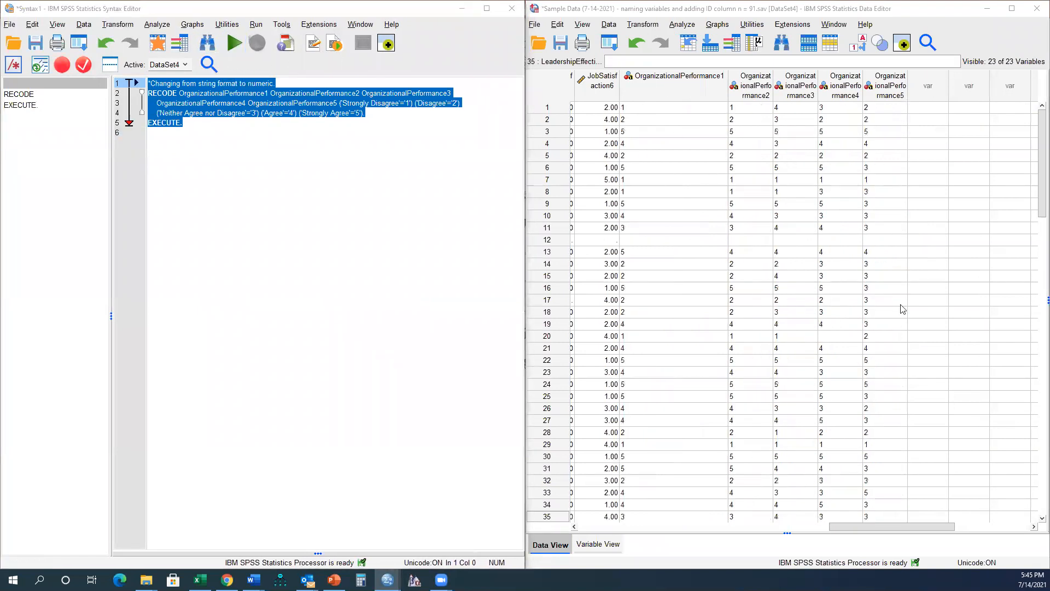
{"action": "left_click", "coordinate": [806, 167]}
{"action": "left_click", "coordinate": [684, 204]}
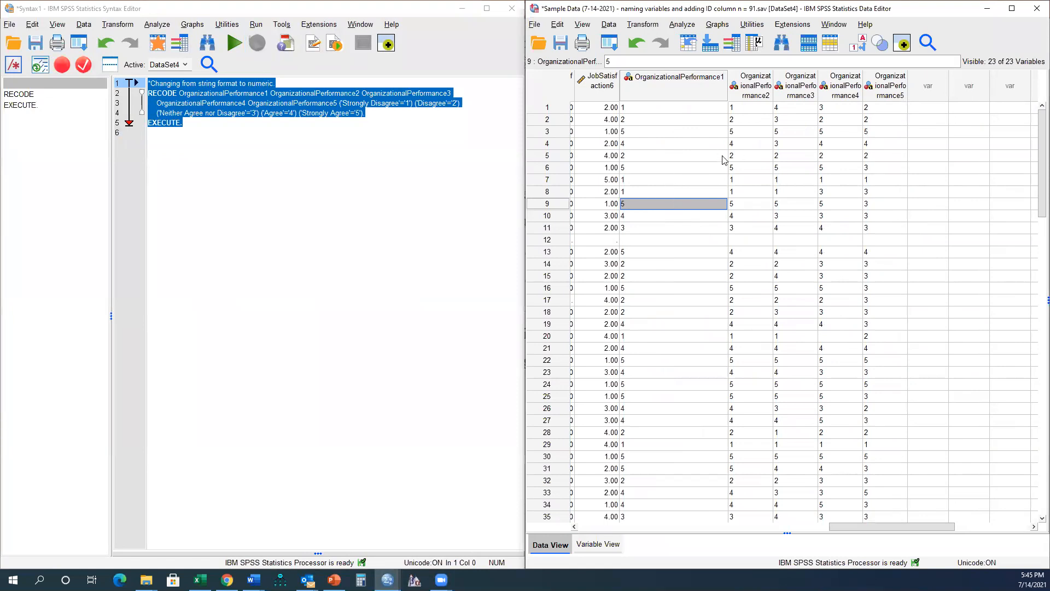
- Set the type of OrganizationalPerformance1 to Numeric and copy that type to OrganizationalPerformance2 through OrganizationalPerformance5
{"action": "double_click", "coordinate": [635, 84]}
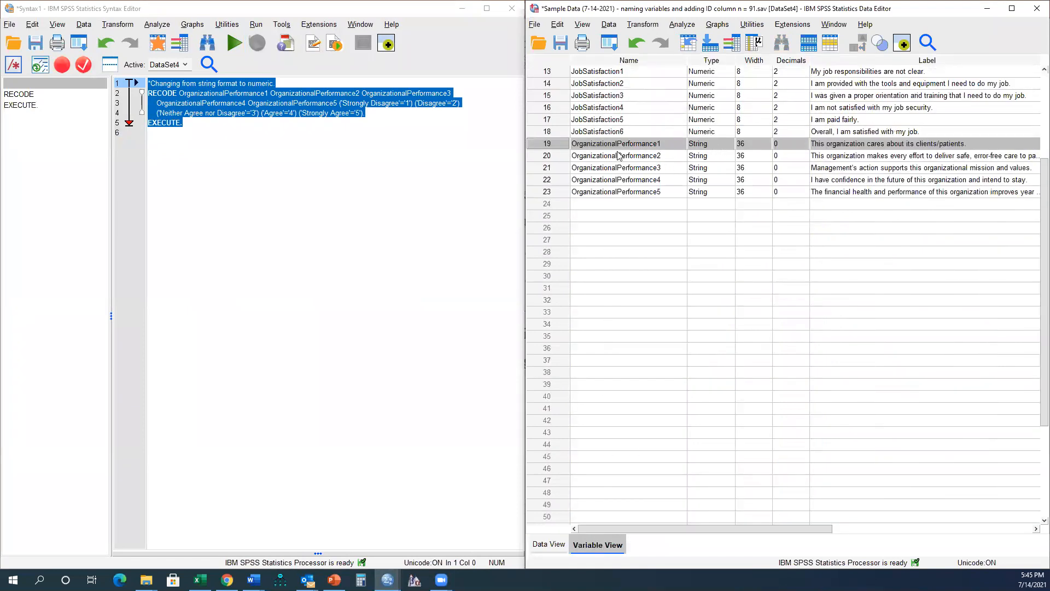
{"action": "left_click", "coordinate": [691, 143]}
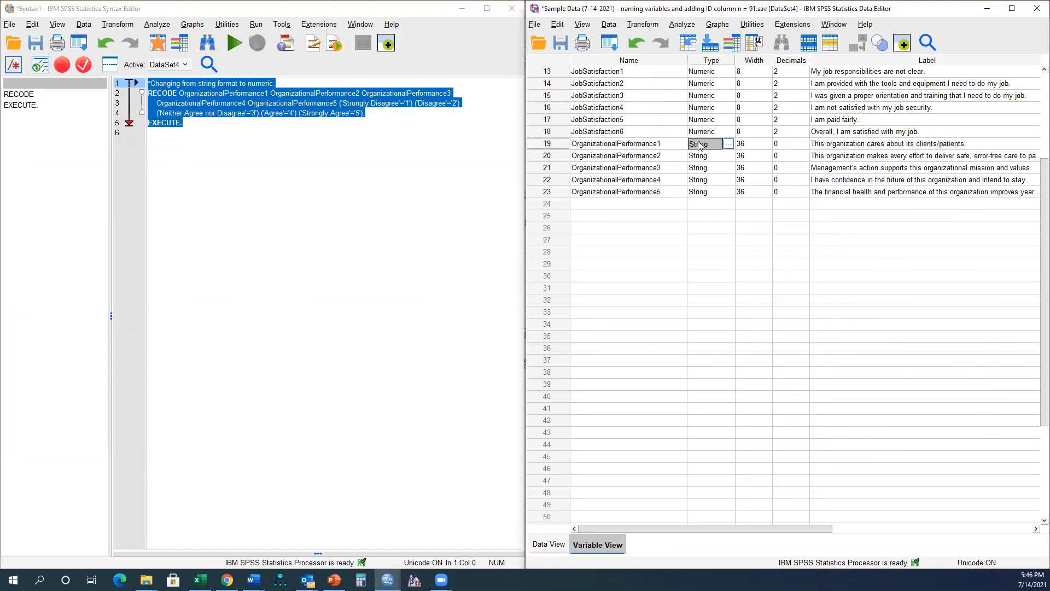
{"action": "left_click", "coordinate": [709, 134]}
{"action": "left_click", "coordinate": [709, 144]}
{"action": "left_click", "coordinate": [728, 144]}
{"action": "left_click", "coordinate": [687, 215]}
{"action": "left_click", "coordinate": [755, 370]}
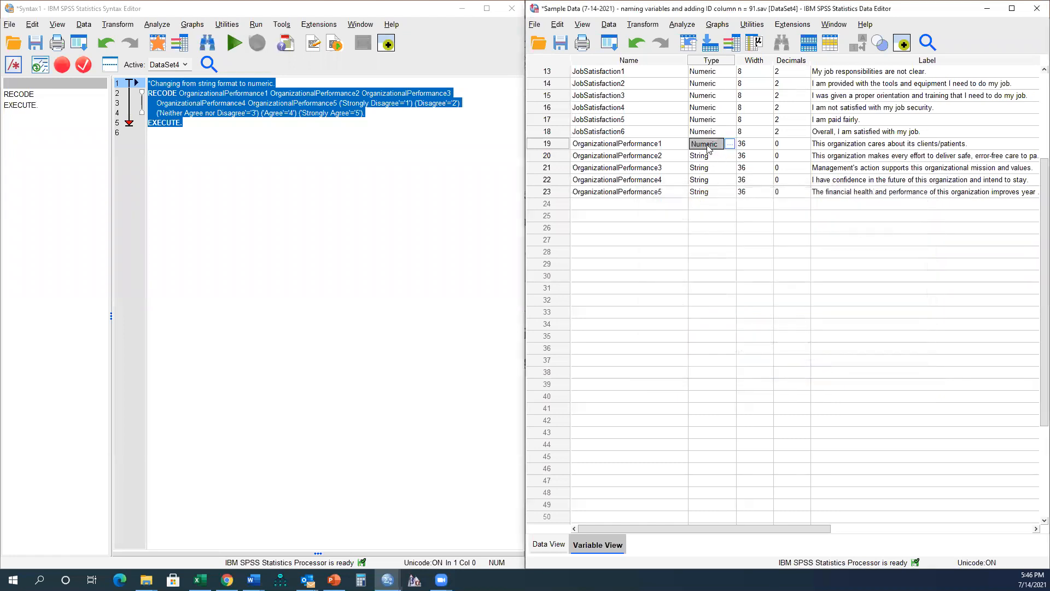
{"action": "left_click_drag", "start_coordinate": [706, 156], "coordinate": [712, 196]}
{"action": "key", "text": "ctrl+v"}
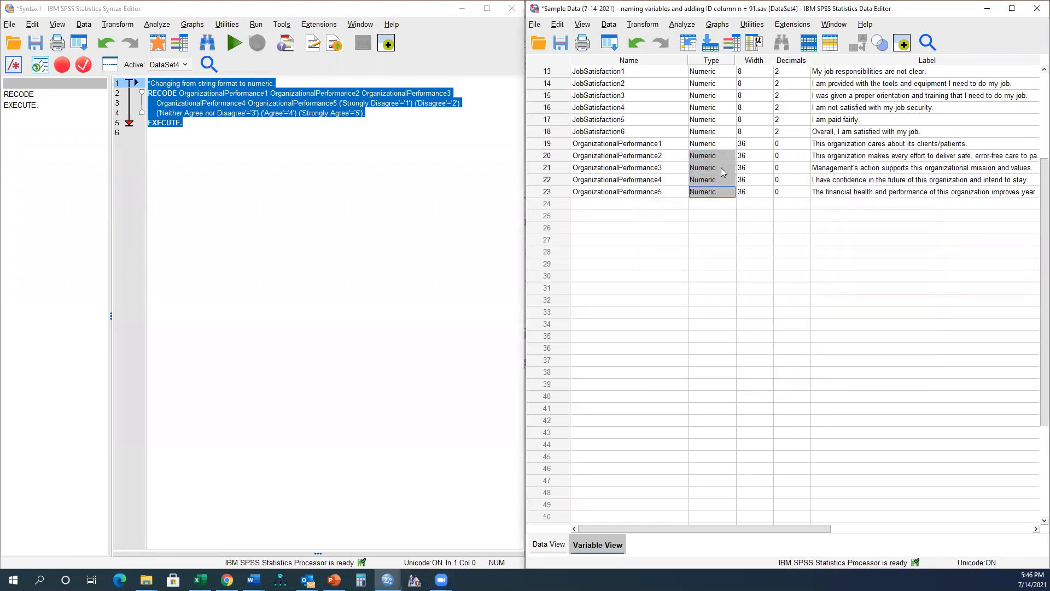
- Maximize the Data Editor and examine the wording of the JobSatisfaction1 through JobSatisfaction6 labels, highlighting those of JobSatisfaction1 and JobSatisfaction4
{"action": "scroll", "coordinate": [694, 181], "scroll_direction": "up", "scroll_amount": 4}
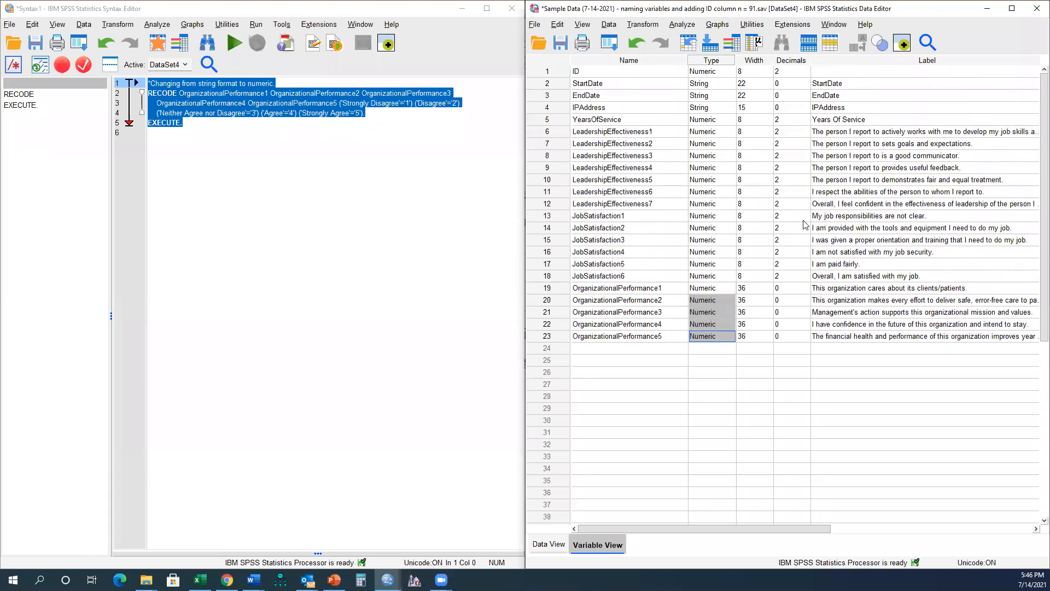
{"action": "left_click", "coordinate": [1011, 8]}
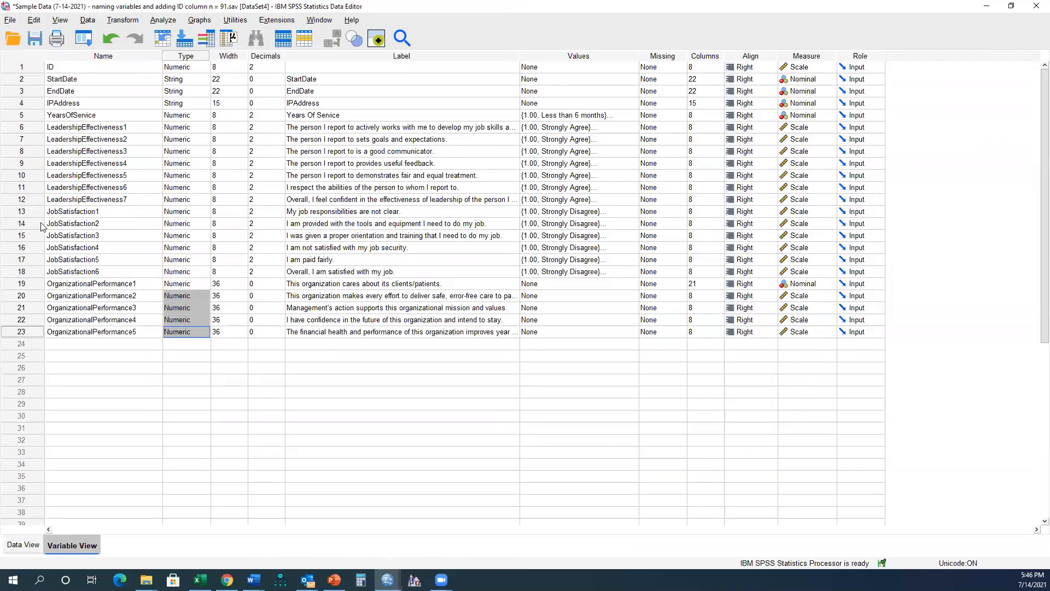
{"action": "left_click_drag", "start_coordinate": [32, 212], "coordinate": [23, 271]}
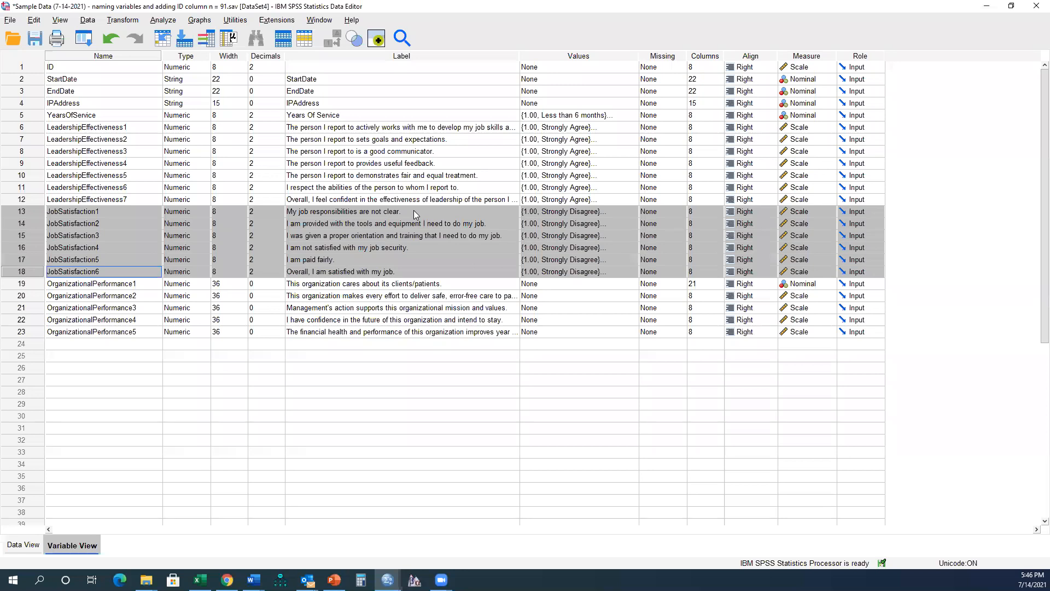
{"action": "left_click", "coordinate": [342, 223]}
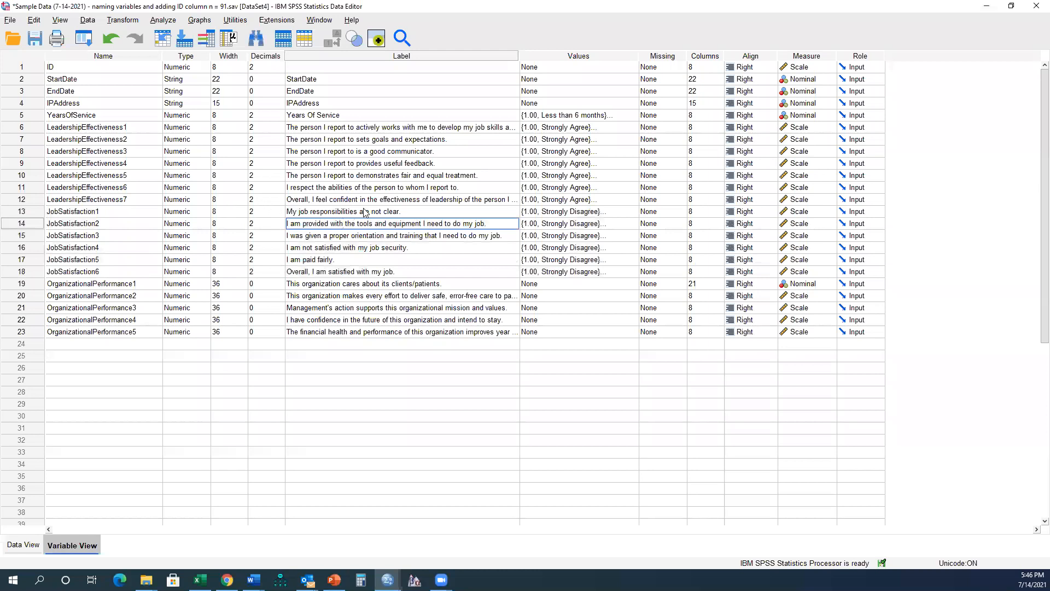
{"action": "left_click", "coordinate": [413, 211]}
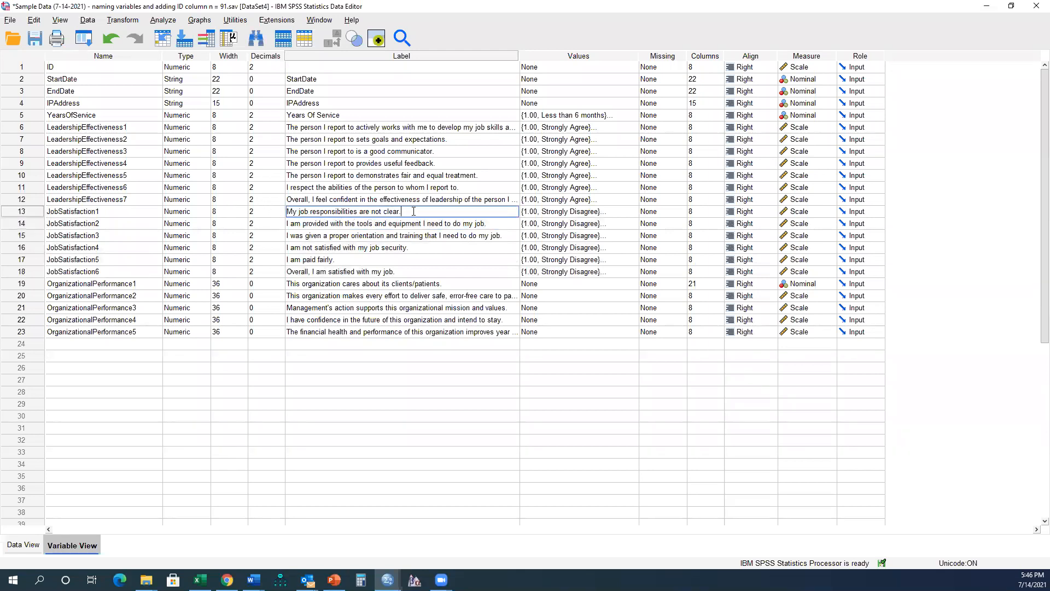
{"action": "key", "text": "ctrl+a"}
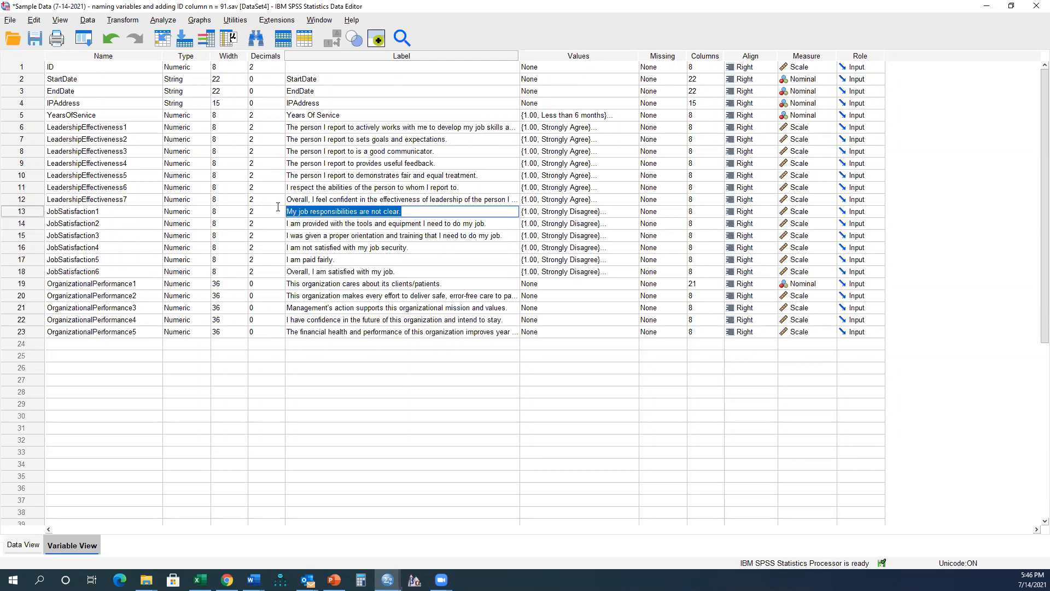
{"action": "left_click", "coordinate": [377, 250]}
{"action": "left_click_drag", "start_coordinate": [415, 247], "coordinate": [281, 247]}
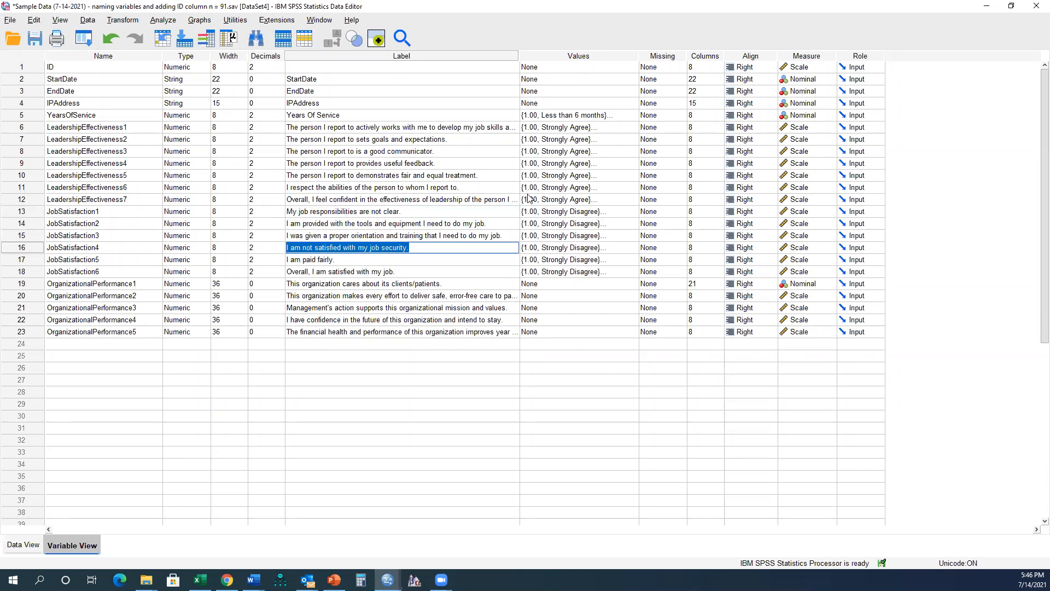
- Compare the value labels of JobSatisfaction1 with its item wording, without changing either
{"action": "left_click", "coordinate": [629, 212]}
{"action": "left_click", "coordinate": [631, 211]}
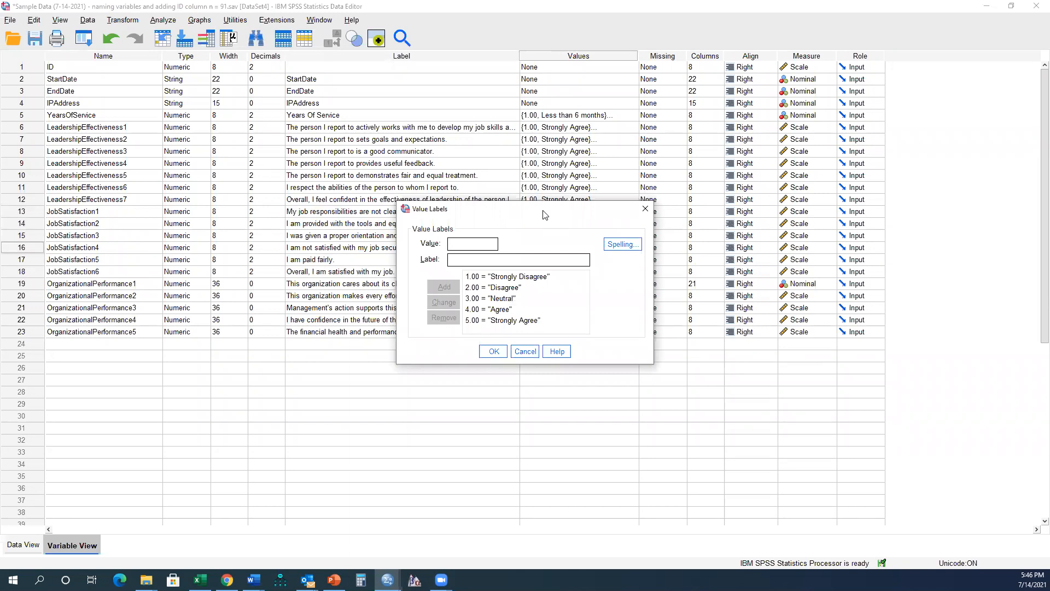
{"action": "left_click_drag", "start_coordinate": [544, 215], "coordinate": [729, 216]}
{"action": "left_click", "coordinate": [710, 358]}
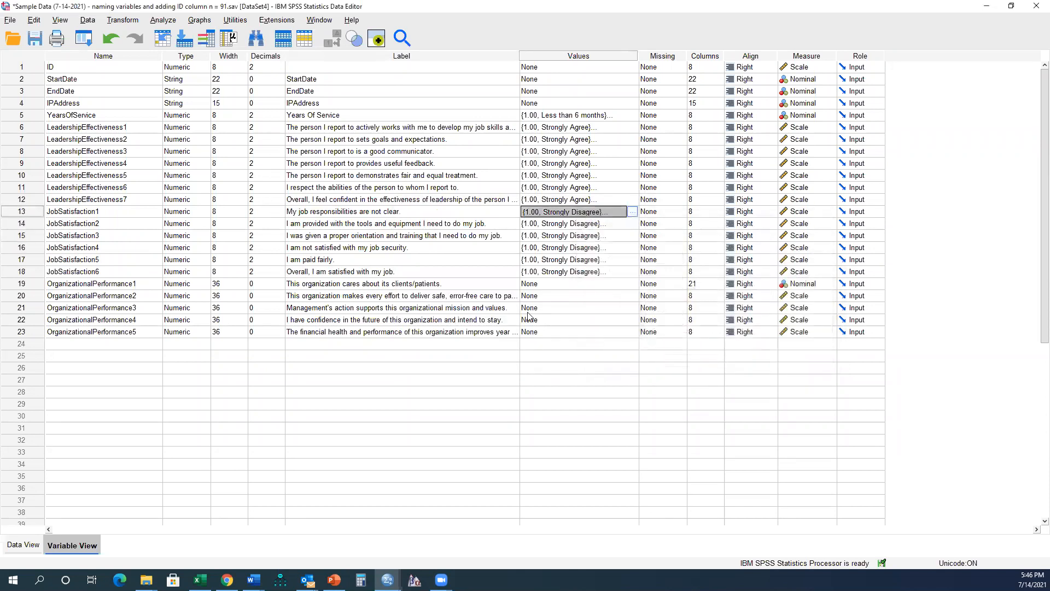
{"action": "left_click", "coordinate": [363, 224]}
{"action": "double_click", "coordinate": [417, 211]}
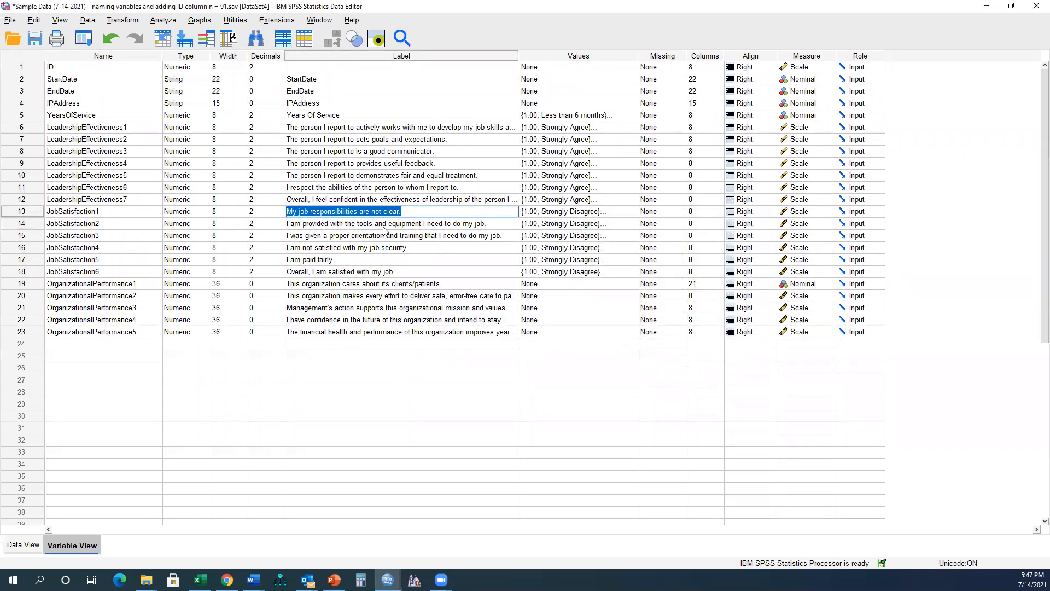
{"action": "left_click", "coordinate": [634, 212]}
{"action": "left_click", "coordinate": [635, 212]}
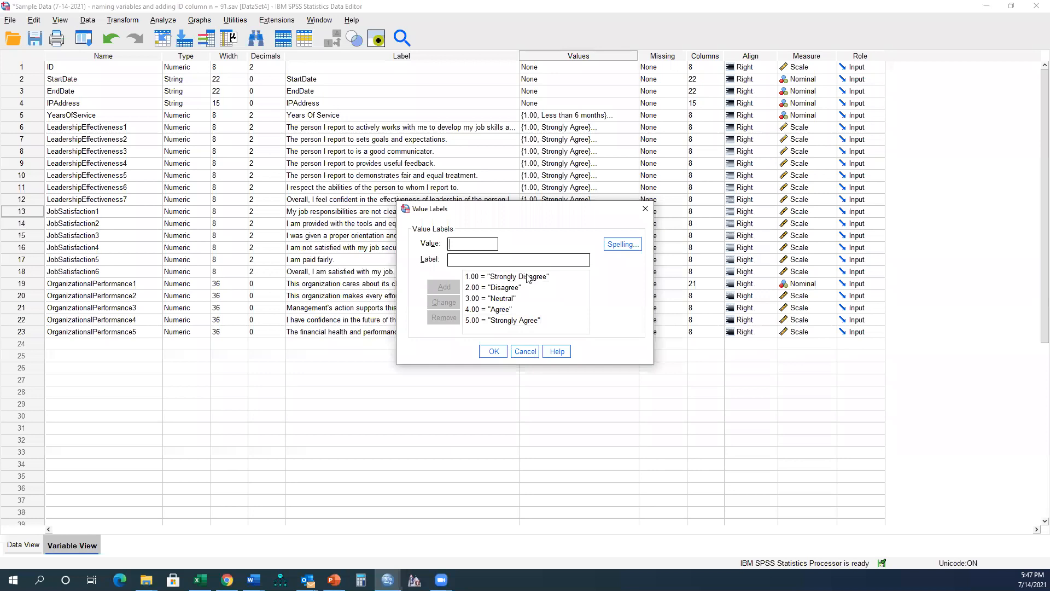
{"action": "left_click", "coordinate": [525, 351]}
{"action": "left_click", "coordinate": [415, 214]}
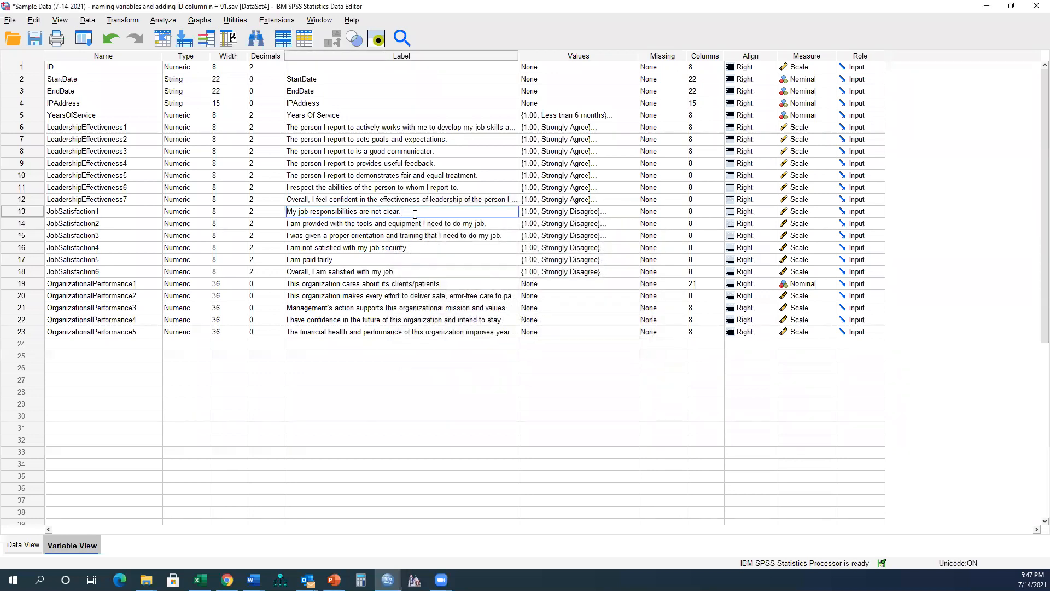
{"action": "left_click_drag", "start_coordinate": [415, 212], "coordinate": [155, 210]}
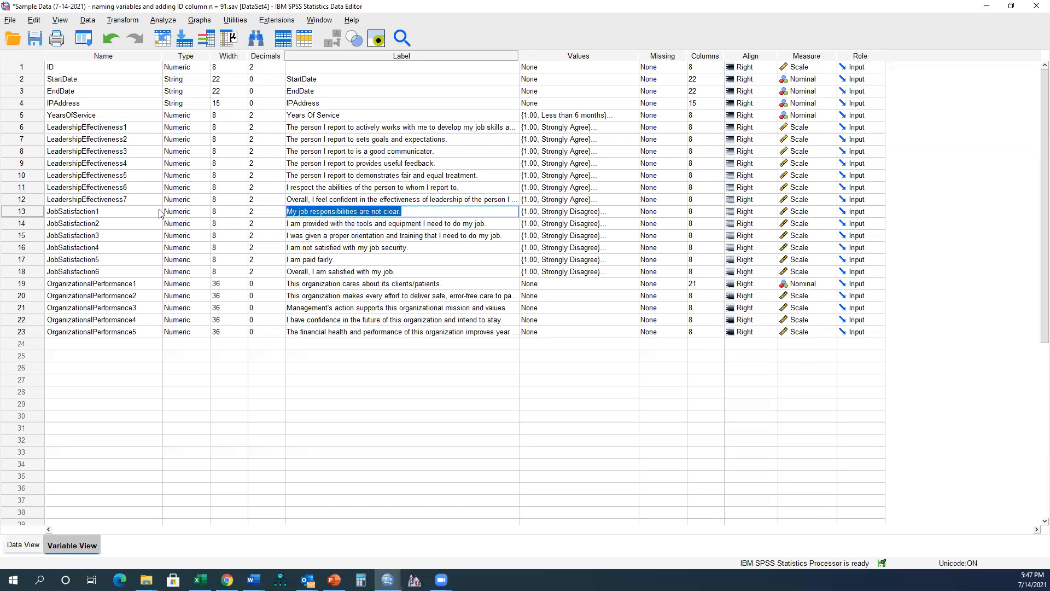
{"action": "left_click", "coordinate": [402, 211]}
{"action": "left_click", "coordinate": [404, 224]}
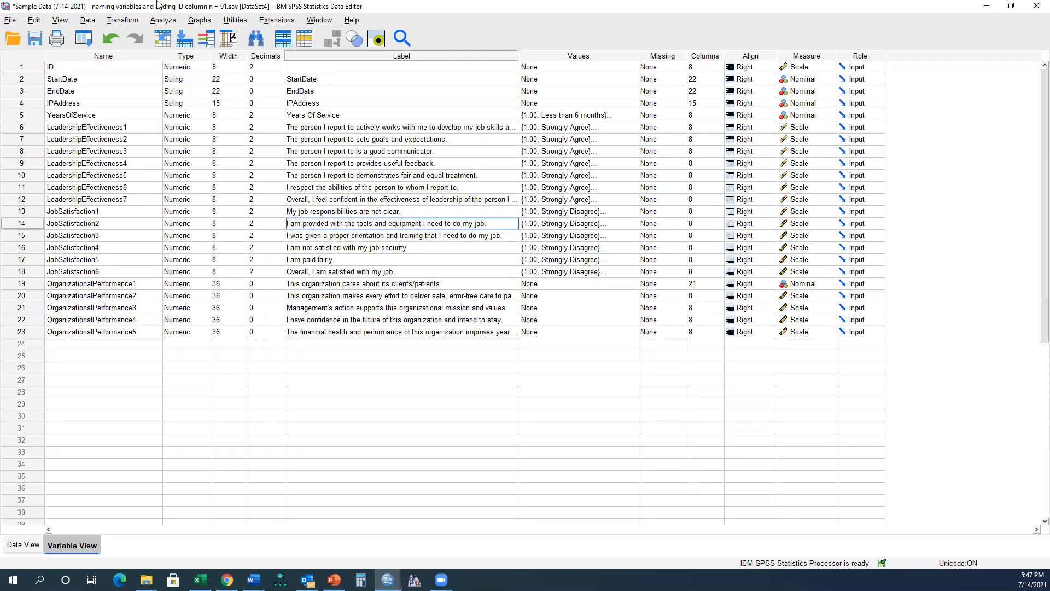
- Start Recode into Different Variables, list variables by name, and add JobSatisfaction1 and JobSatisfaction4 as the input variables
{"action": "left_click", "coordinate": [132, 22]}
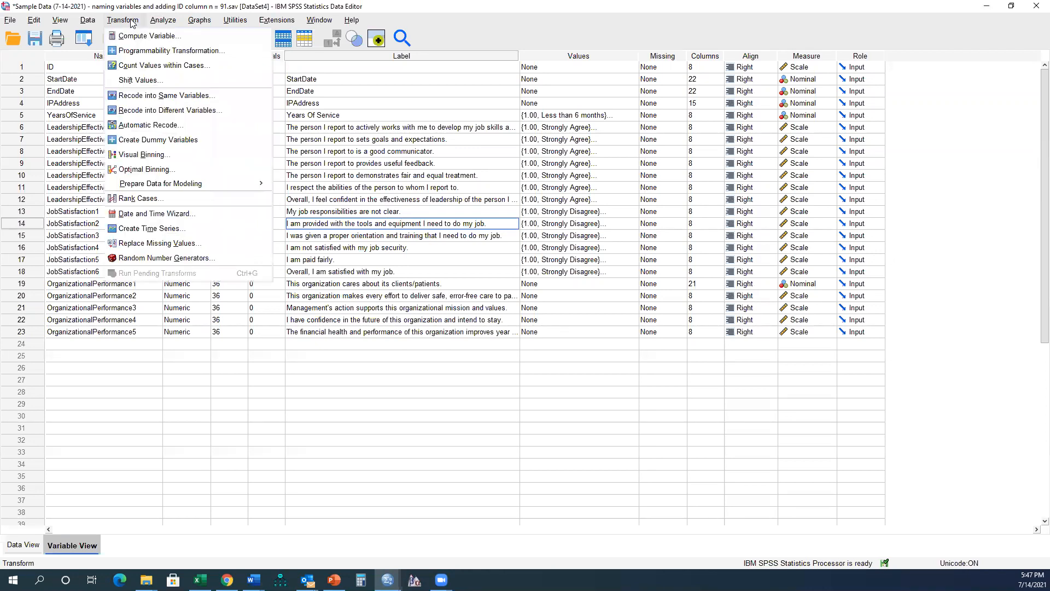
{"action": "left_click", "coordinate": [175, 112]}
{"action": "right_click", "coordinate": [480, 277]}
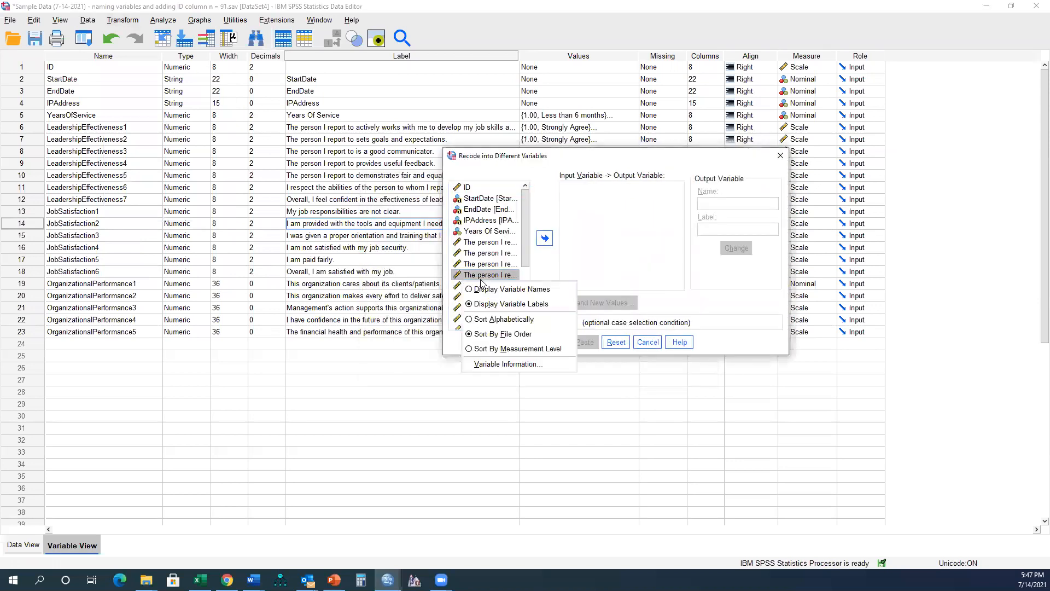
{"action": "left_click", "coordinate": [484, 289]}
{"action": "scroll", "coordinate": [475, 268], "scroll_direction": "down", "scroll_amount": 3}
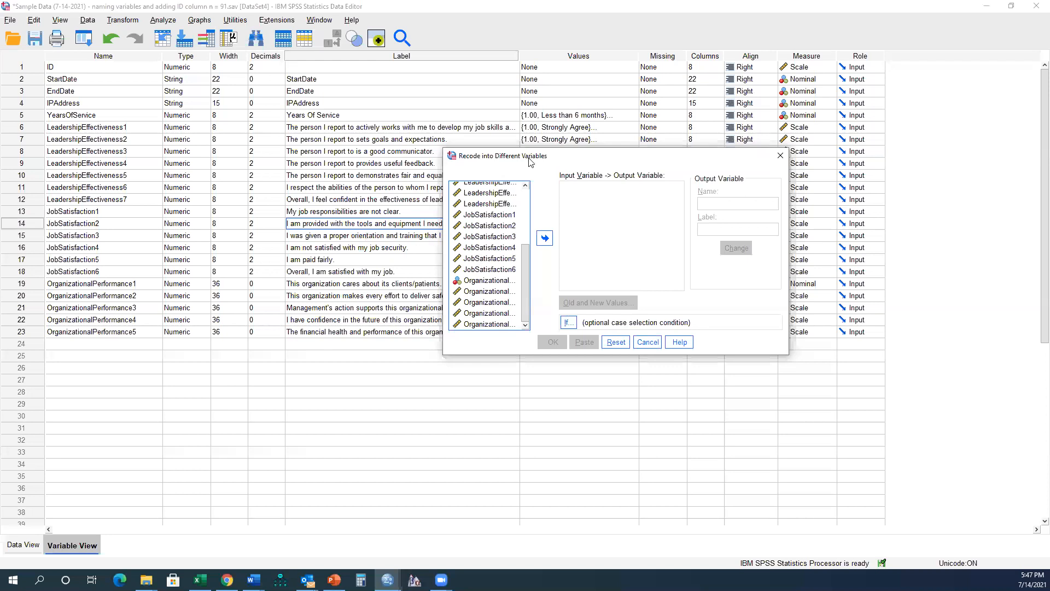
{"action": "left_click_drag", "start_coordinate": [523, 160], "coordinate": [603, 148]}
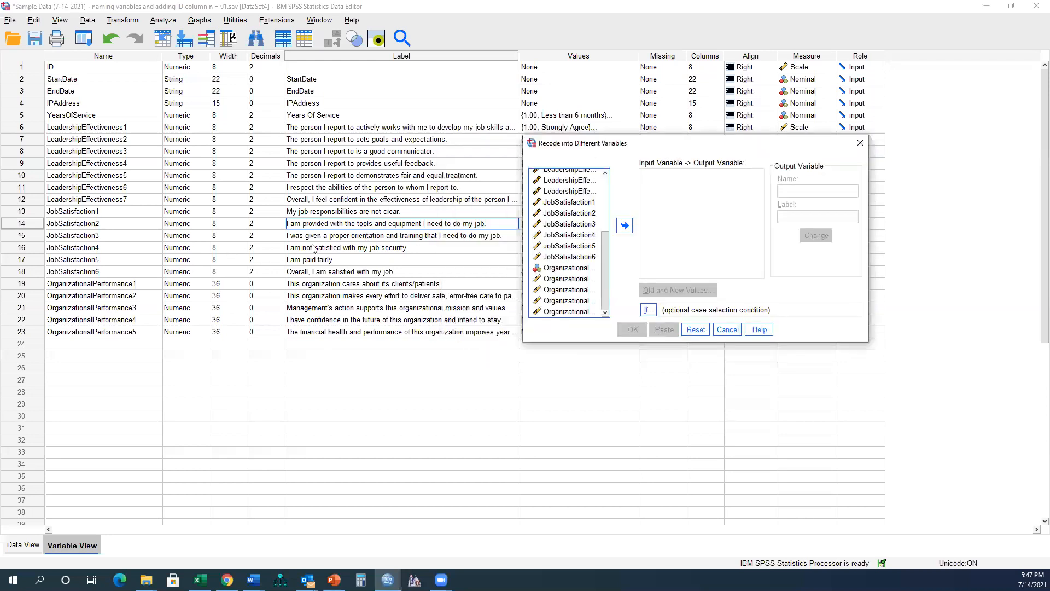
{"action": "left_click", "coordinate": [585, 201]}
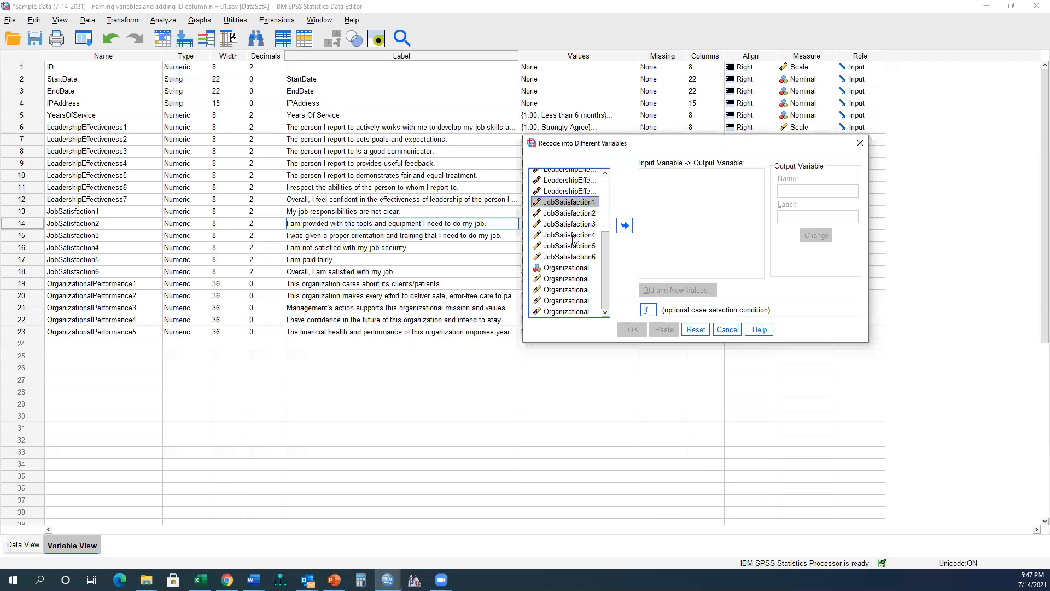
{"action": "left_click", "coordinate": [572, 235], "text": "ctrl"}
{"action": "left_click", "coordinate": [623, 225]}
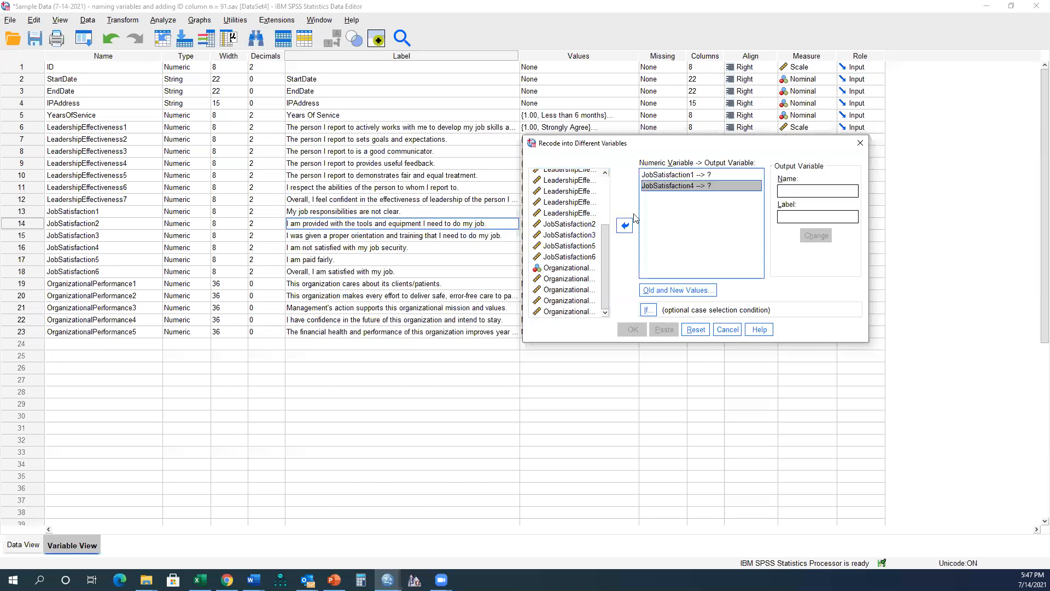
- Name the output variables JobSatisfaction1_reverse for JobSatisfaction1 and JobSatisfaction4_reverse for JobSatisfaction4
{"action": "left_click", "coordinate": [679, 175]}
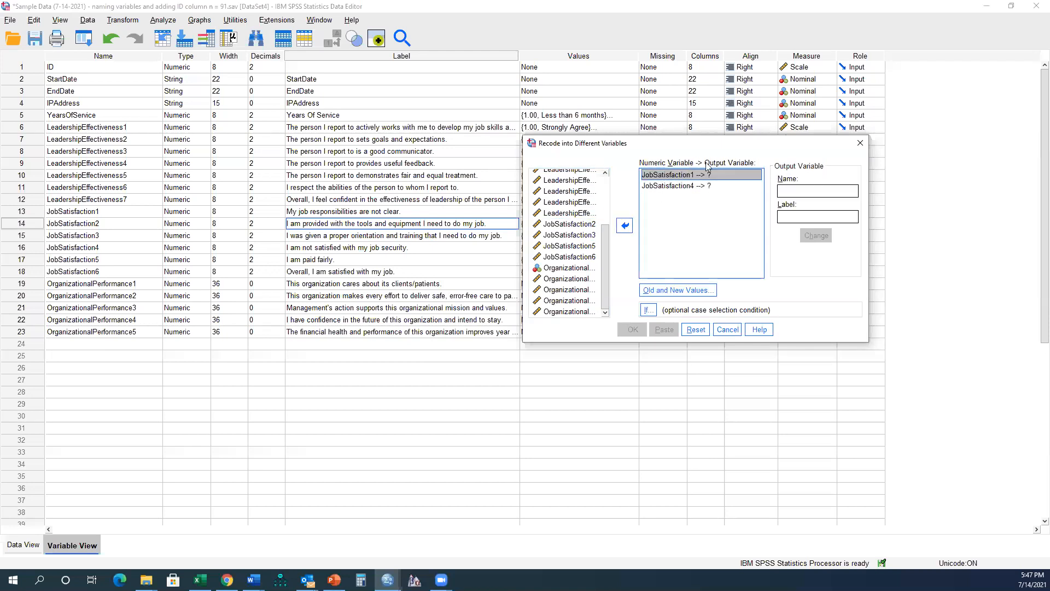
{"action": "left_click", "coordinate": [806, 188]}
{"action": "type", "text": "JobSatisfact"}
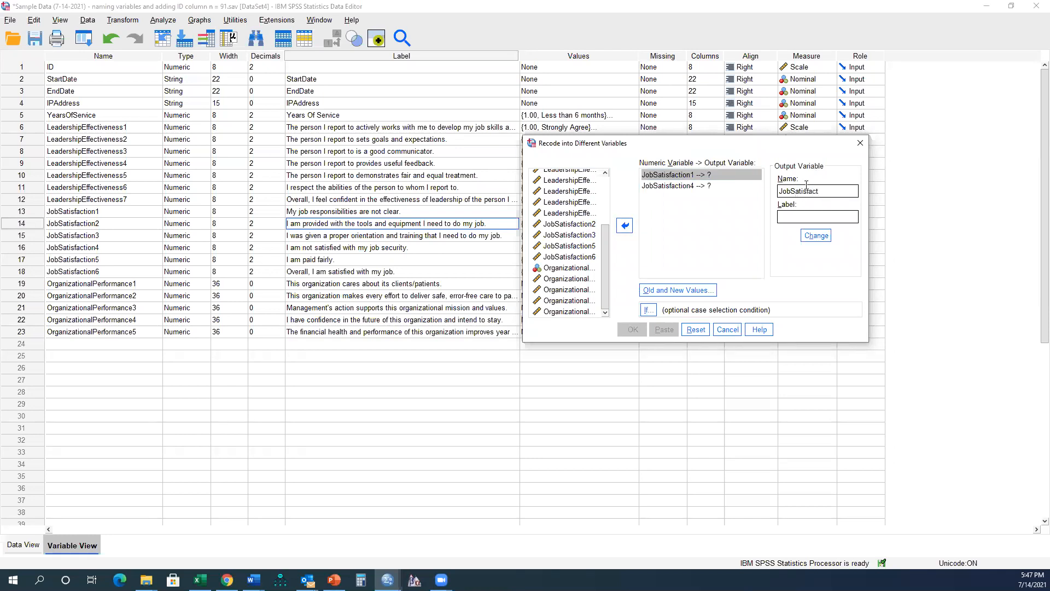
{"action": "type", "text": "ion1_reverse"}
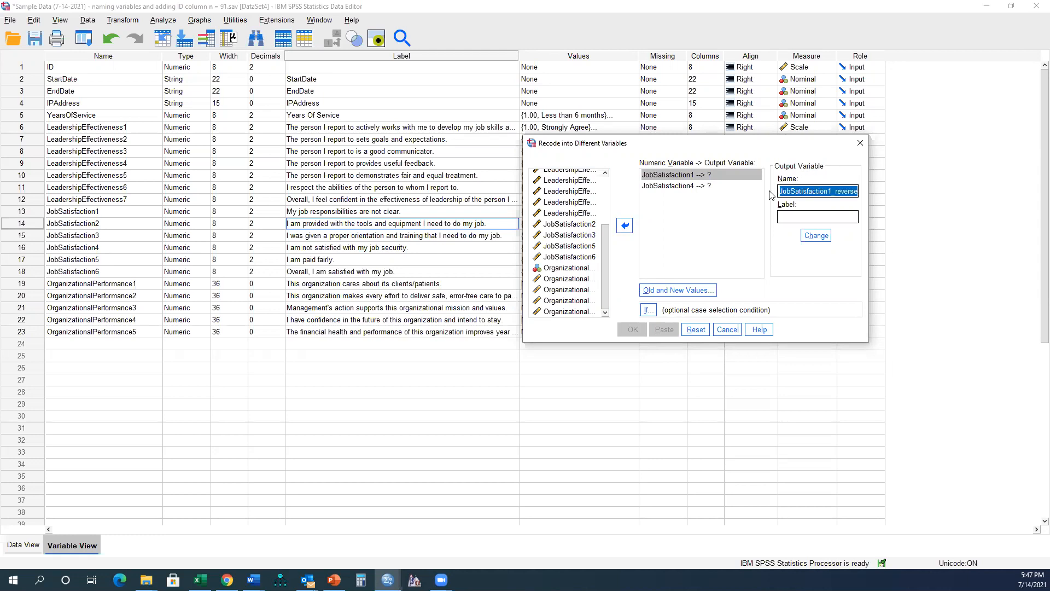
{"action": "left_click", "coordinate": [814, 235]}
{"action": "left_click", "coordinate": [705, 186]}
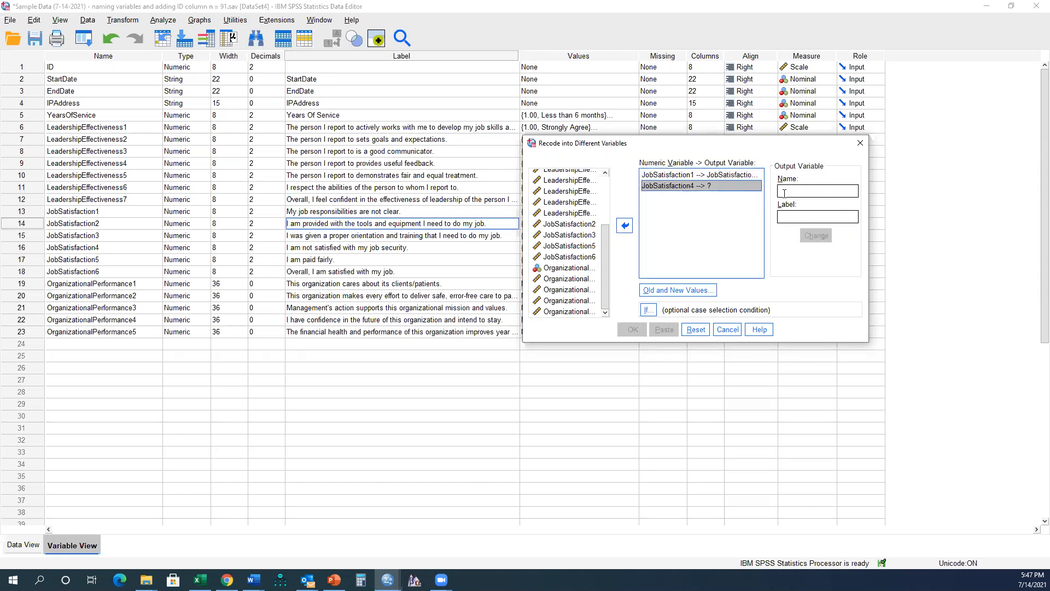
{"action": "type", "text": "4_reverse"}
{"action": "left_click", "coordinate": [816, 235]}
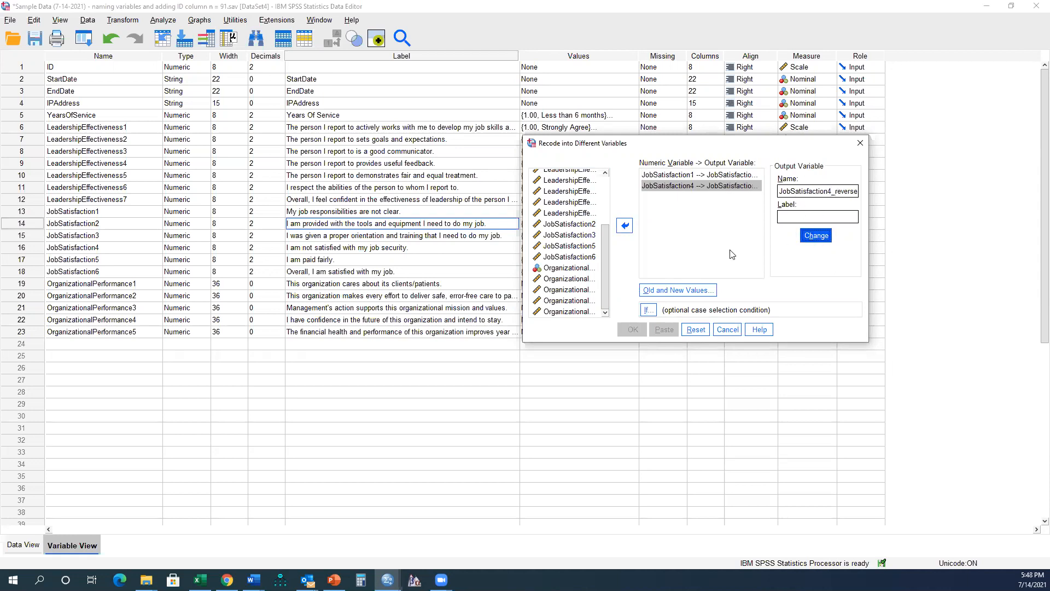
- Define the first old-to-new value mappings for the reverse coding: 1 to 5, 2 to 4, and 3 to 3
{"action": "left_click", "coordinate": [681, 290]}
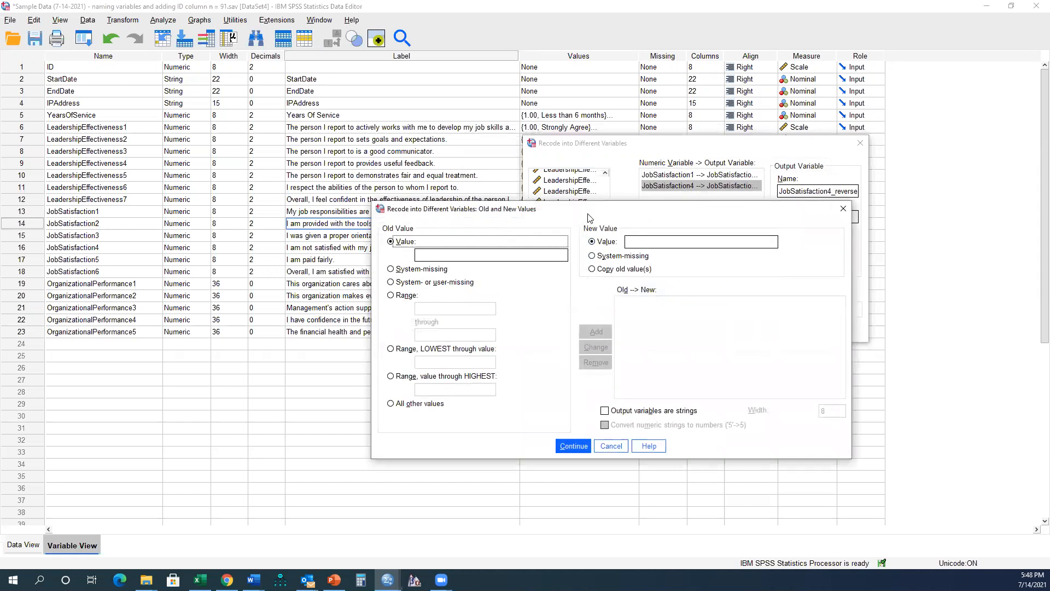
{"action": "left_click", "coordinate": [444, 254]}
{"action": "type", "text": "1"}
{"action": "type", "text": "5"}
{"action": "left_click", "coordinate": [596, 331]}
{"action": "left_click", "coordinate": [511, 256]}
{"action": "type", "text": "2"}
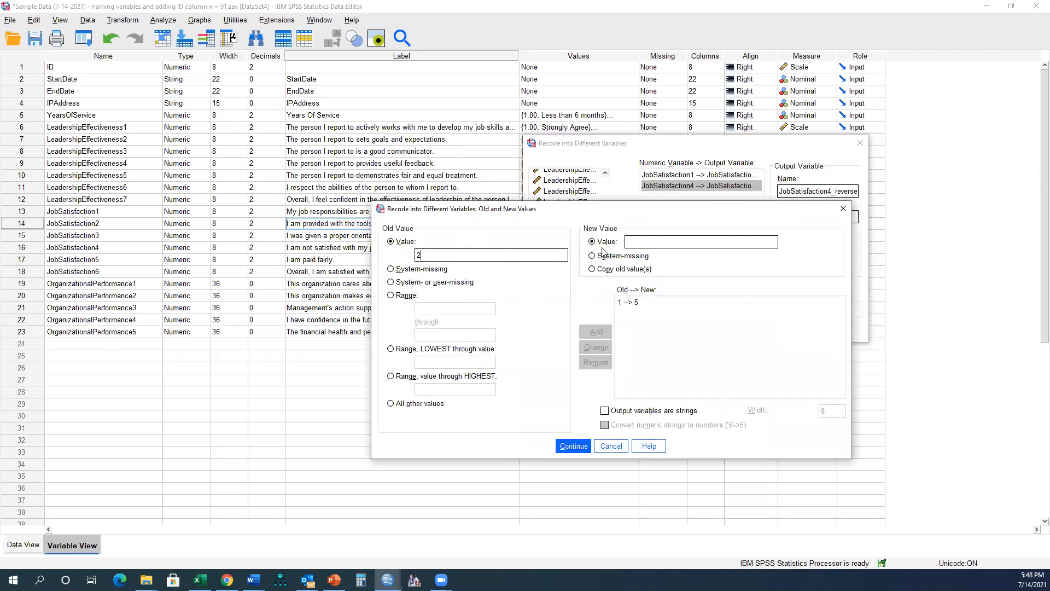
{"action": "type", "text": "4"}
{"action": "left_click", "coordinate": [596, 331]}
{"action": "type", "text": "33"}
{"action": "left_click", "coordinate": [596, 331]}
- Add the remaining reverse-coding mappings, 4 to 2 and 5 to 1, and accept the old and new values
{"action": "left_click", "coordinate": [541, 255]}
{"action": "type", "text": "4"}
{"action": "left_click", "coordinate": [656, 242]}
{"action": "type", "text": "2"}
{"action": "left_click", "coordinate": [596, 332]}
{"action": "type", "text": "5"}
{"action": "left_click", "coordinate": [652, 242]}
{"action": "type", "text": "1"}
{"action": "left_click", "coordinate": [596, 331]}
{"action": "left_click", "coordinate": [569, 449]}
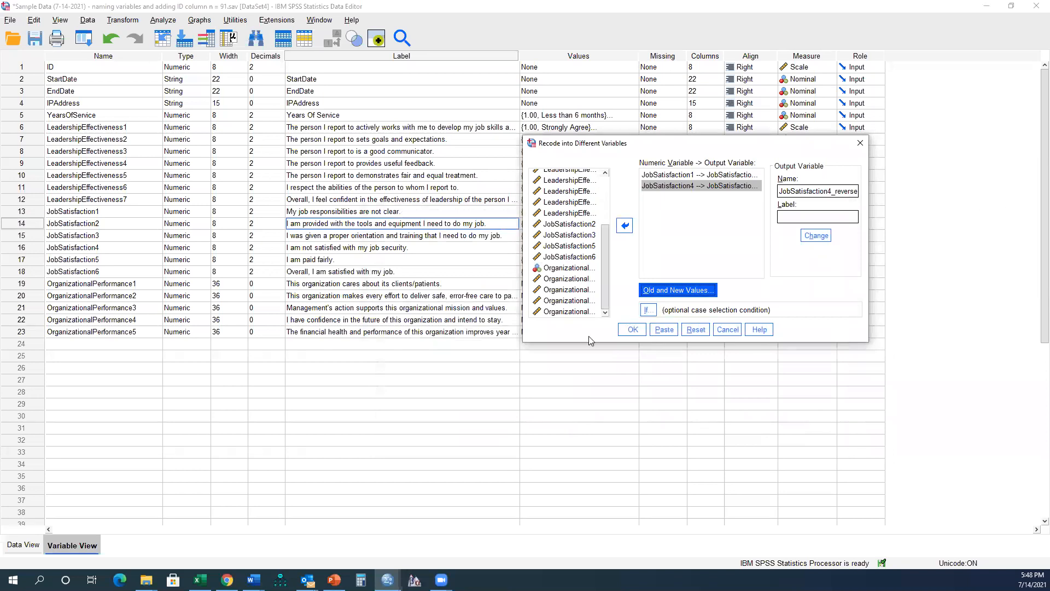
- Paste the reverse-coding command as syntax, bring up the Syntax Editor, and place the cursor on the blank line above the new RECODE command
{"action": "left_click", "coordinate": [631, 329]}
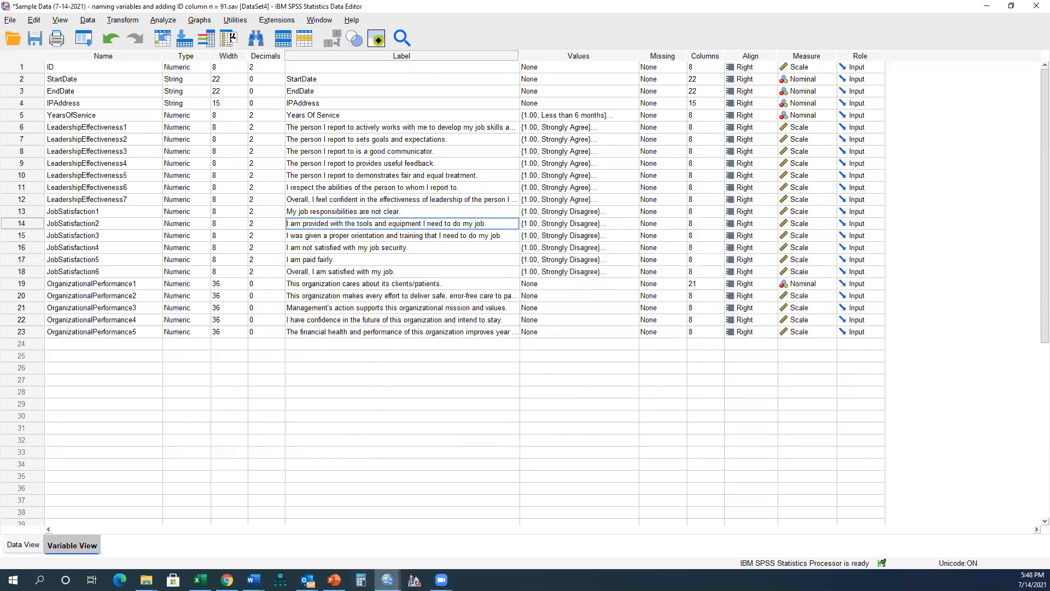
{"action": "mouse_move", "coordinate": [388, 578]}
{"action": "left_click", "coordinate": [507, 533]}
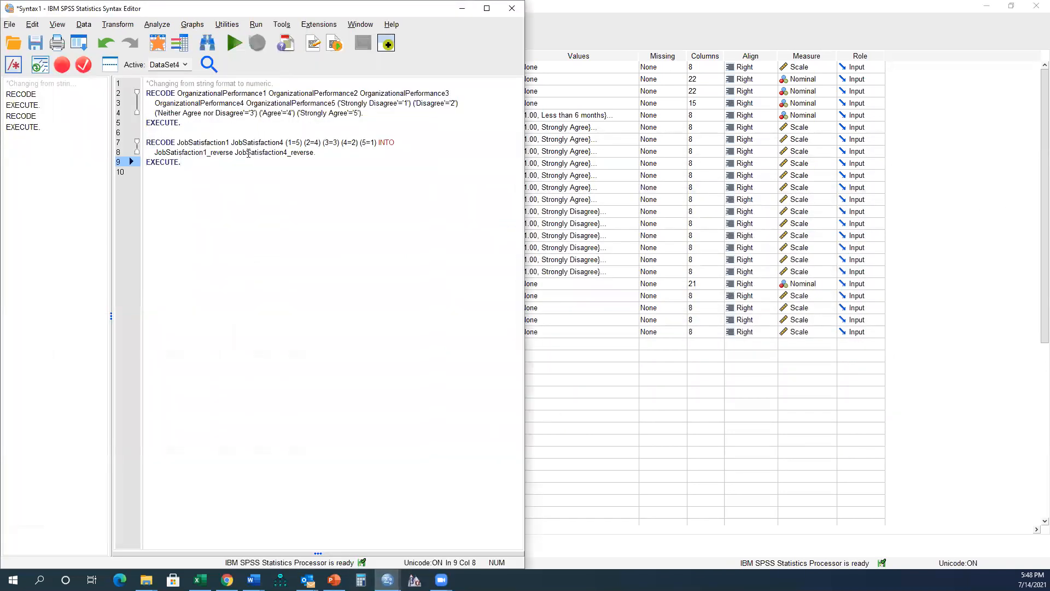
{"action": "left_click", "coordinate": [182, 132]}
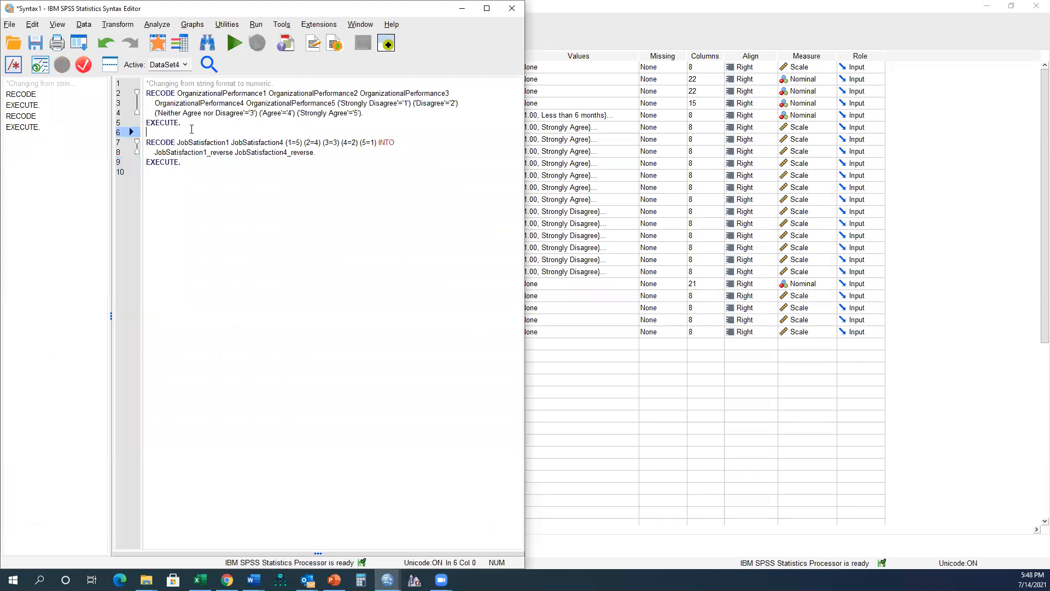
- Add the comment "*Reverse coding negatively phrased items" on a new line directly above the JobSatisfaction RECODE command
{"action": "key", "text": "Return"}
{"action": "type", "text": "*Reverse coding ne"}
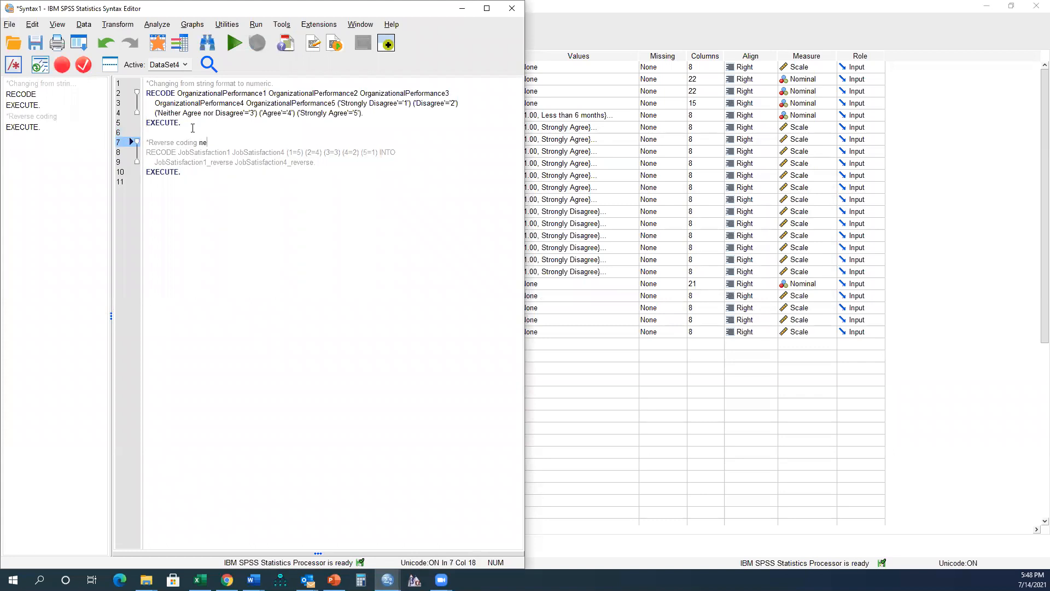
{"action": "type", "text": "gatively phrased items"}
- Run the commented reverse-coding block with the Data View beside the syntax, and enlarge the Data Editor to full screen
{"action": "left_click", "coordinate": [591, 5]}
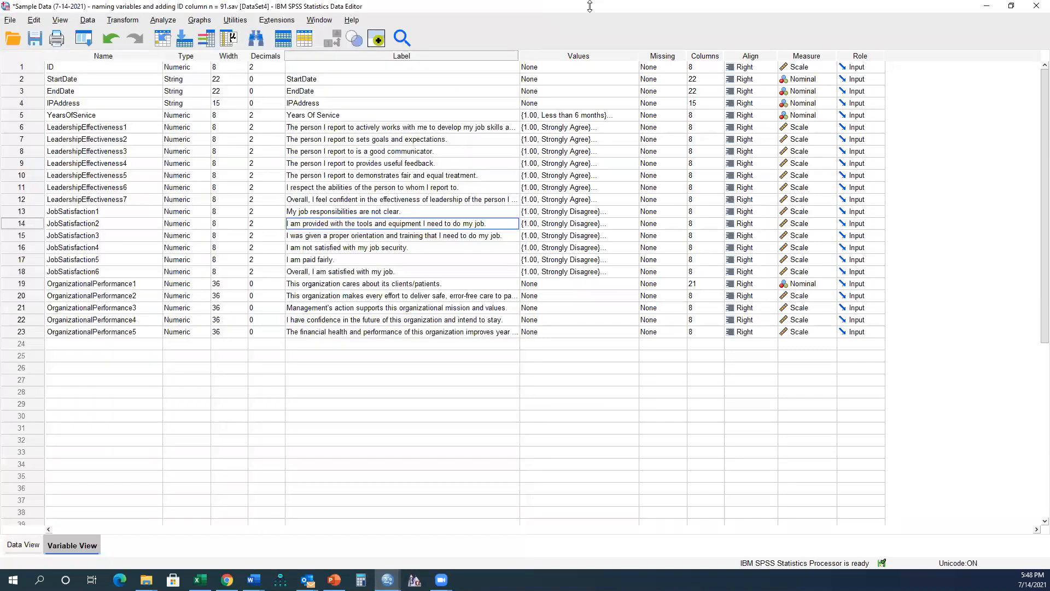
{"action": "double_click", "coordinate": [590, 5]}
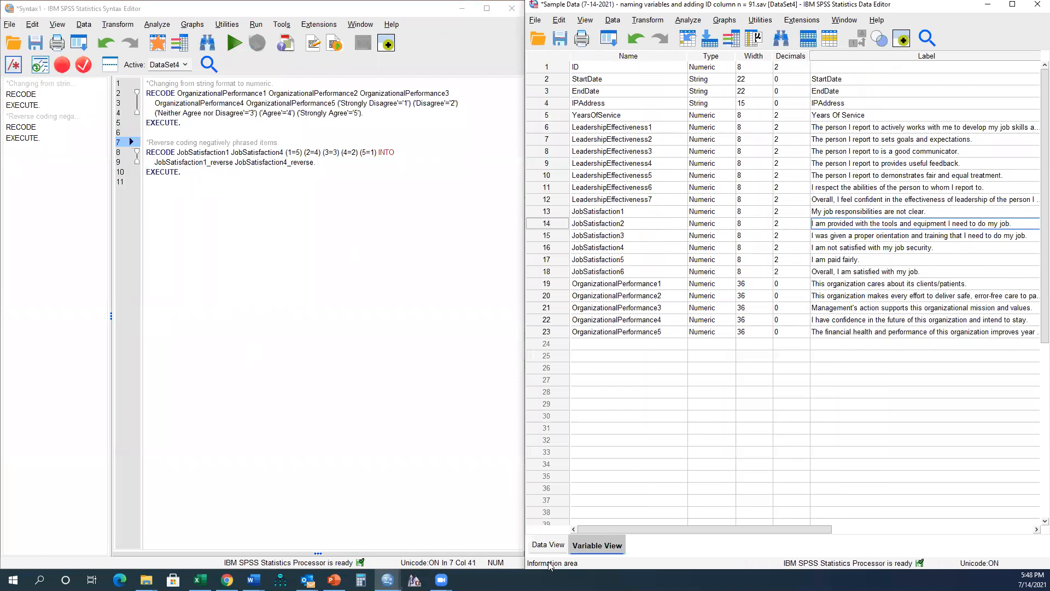
{"action": "left_click", "coordinate": [549, 545]}
{"action": "left_click_drag", "start_coordinate": [183, 174], "coordinate": [138, 143]}
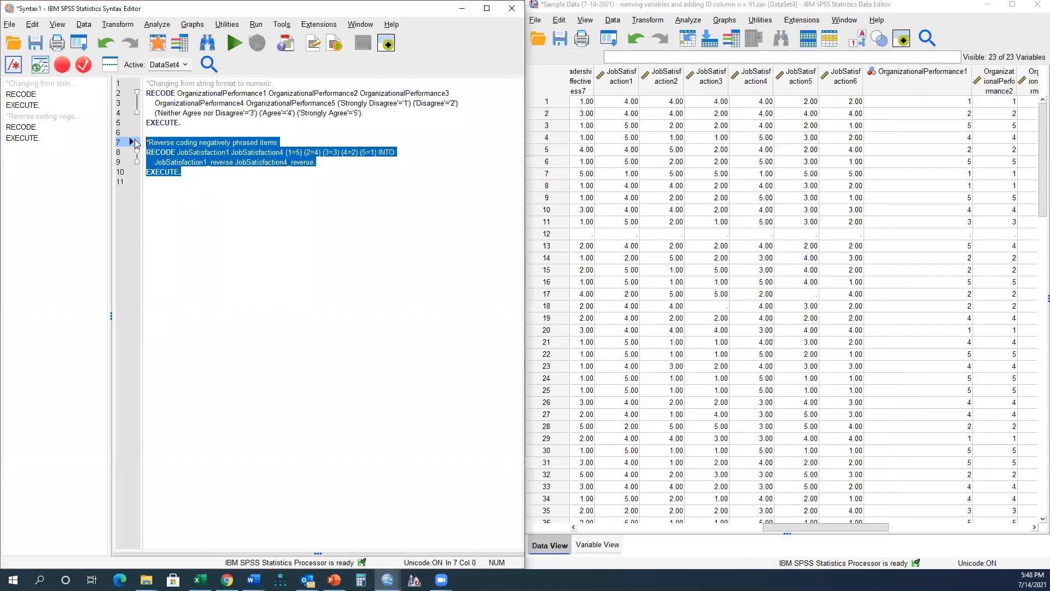
{"action": "left_click", "coordinate": [235, 44]}
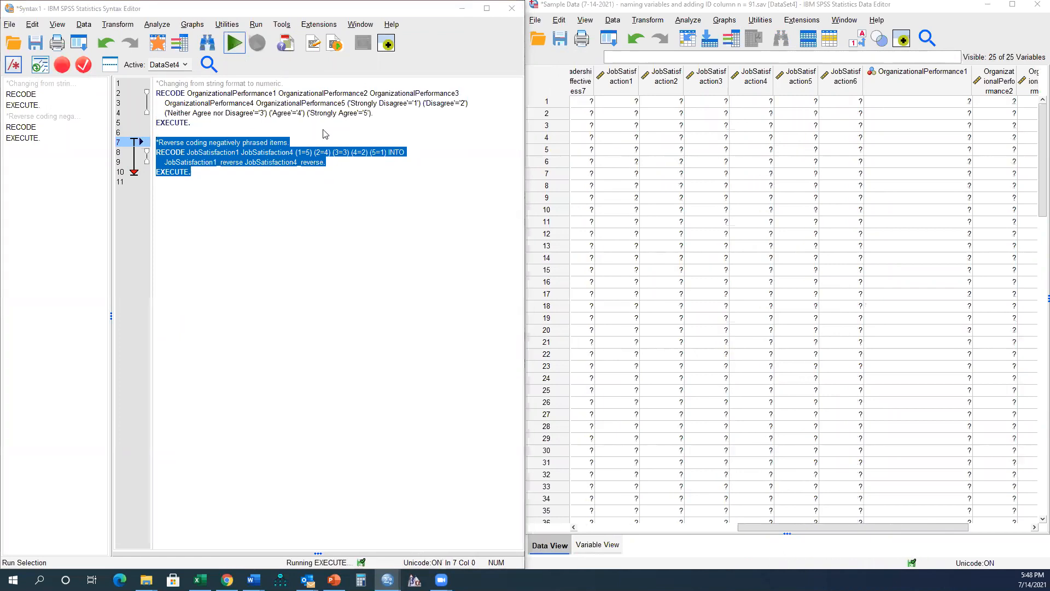
{"action": "left_click", "coordinate": [1013, 5]}
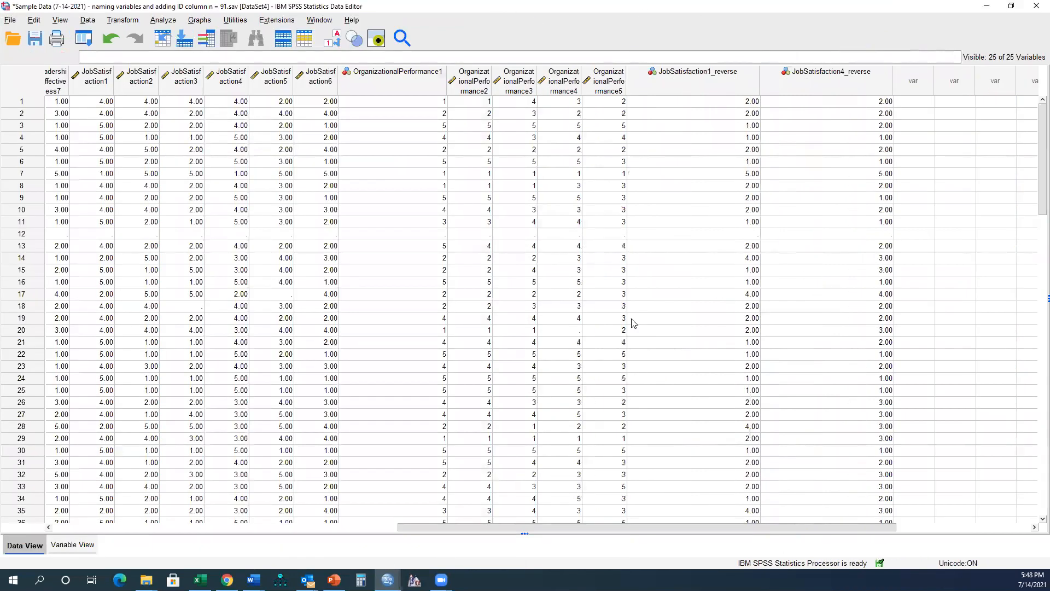
- Move JobSatisfaction1_reverse directly after JobSatisfaction1 and JobSatisfaction4_reverse directly after JobSatisfaction4
{"action": "left_click", "coordinate": [676, 74]}
{"action": "left_click", "coordinate": [783, 80], "text": "shift"}
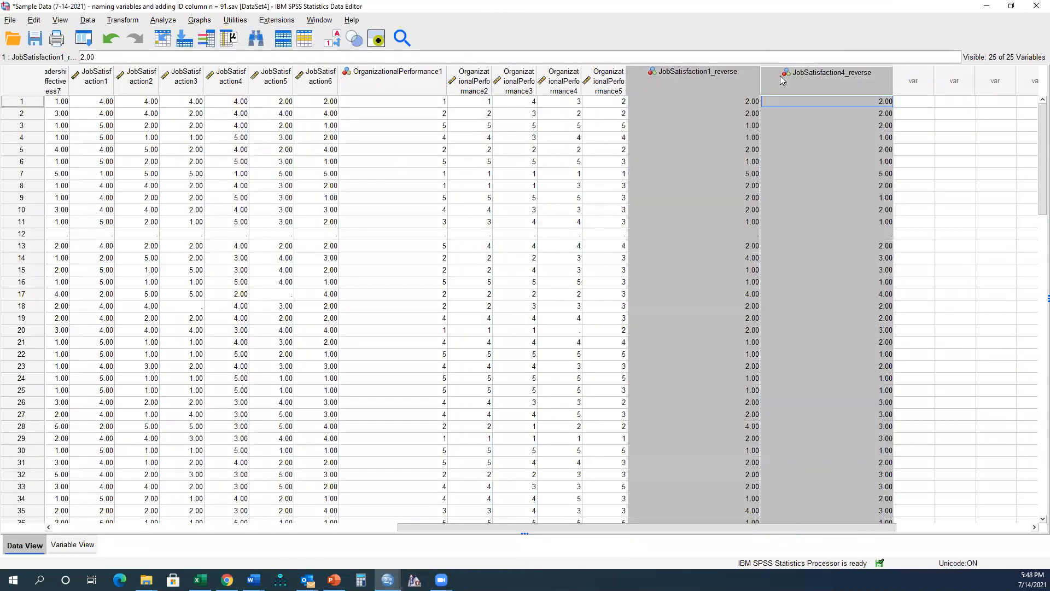
{"action": "left_click_drag", "start_coordinate": [741, 78], "coordinate": [119, 87]}
{"action": "left_click", "coordinate": [726, 82]}
{"action": "left_click", "coordinate": [809, 77]}
{"action": "left_click_drag", "start_coordinate": [832, 78], "coordinate": [399, 84]}
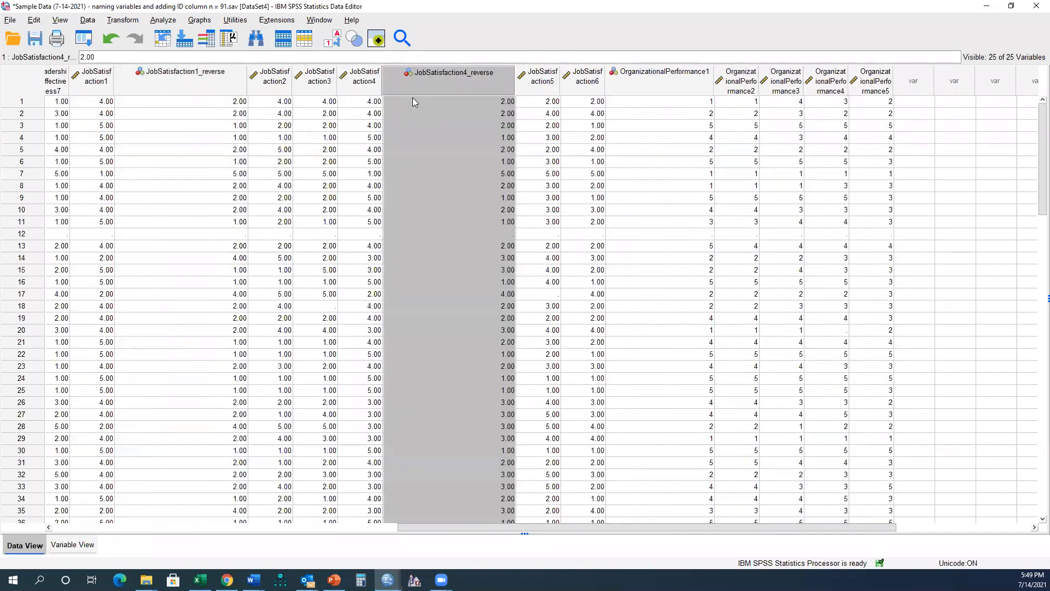
- Move the original JobSatisfaction1 and JobSatisfaction4 columns to the end of the dataset, after OrganizationalPerformance5
{"action": "left_click", "coordinate": [97, 81]}
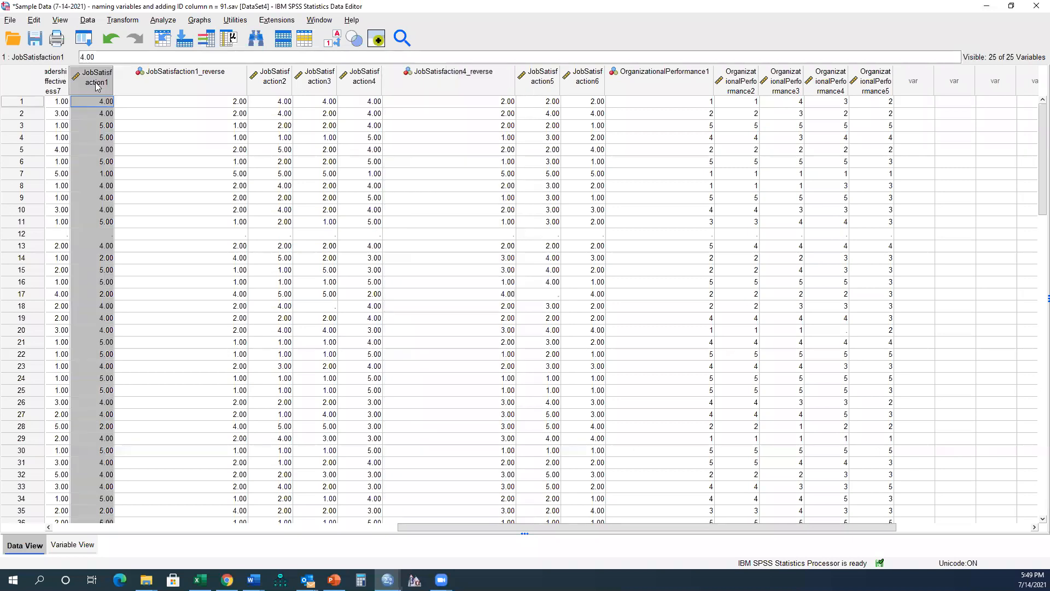
{"action": "left_click", "coordinate": [356, 79]}
{"action": "left_click_drag", "start_coordinate": [357, 83], "coordinate": [908, 96]}
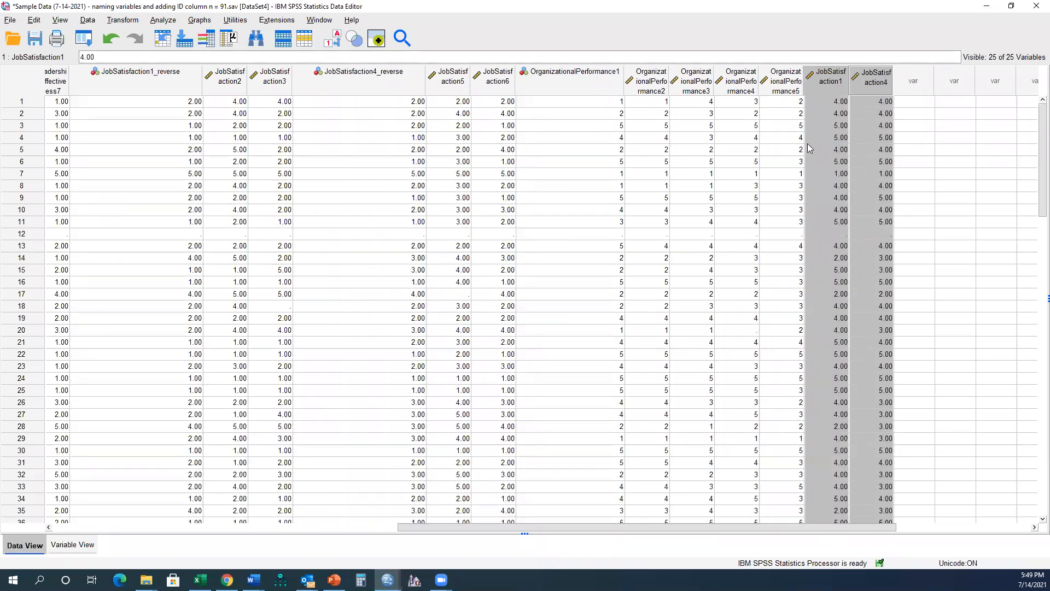
- Examine the reordered job satisfaction columns from JobSatisfaction1_reverse through JobSatisfaction6
{"action": "left_click", "coordinate": [399, 114]}
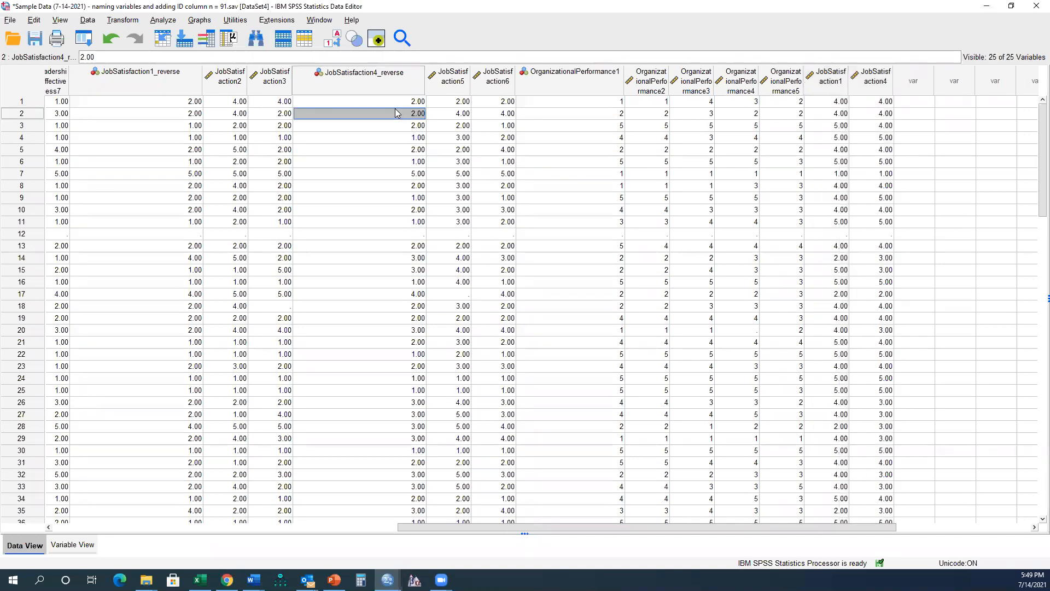
{"action": "left_click", "coordinate": [175, 88]}
{"action": "left_click", "coordinate": [240, 87]}
{"action": "left_click", "coordinate": [264, 88]}
{"action": "left_click", "coordinate": [148, 90]}
{"action": "left_click", "coordinate": [486, 87]}
{"action": "left_click", "coordinate": [151, 87]}
{"action": "left_click", "coordinate": [507, 82], "text": "shift"}
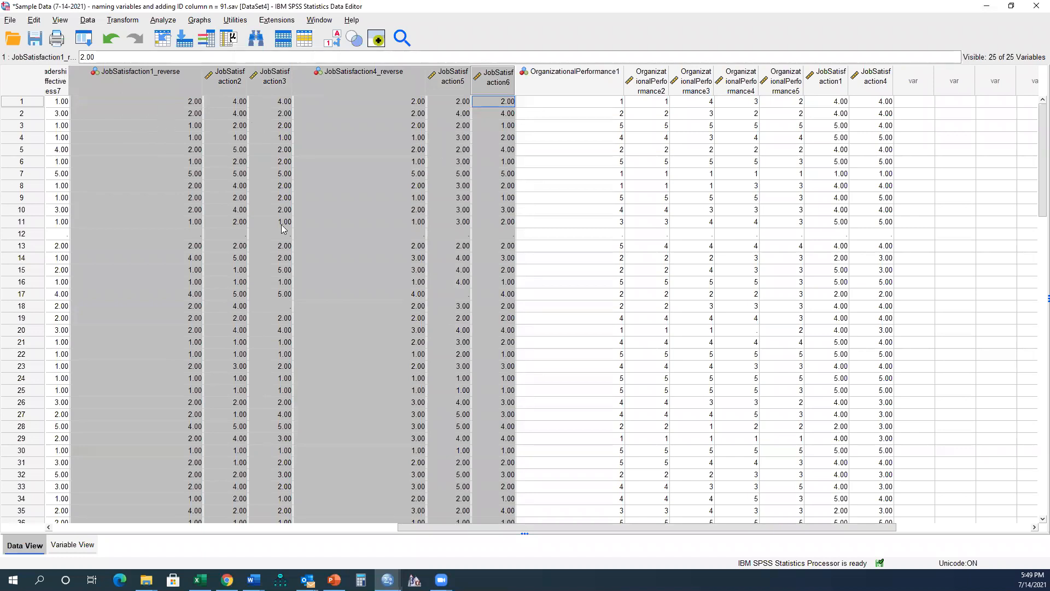
- Save the dataset as a new file named "Sample Data (7-14-2021) - changed from string to numeric, and reverse coded n = 91.sav"
{"action": "left_click", "coordinate": [14, 21]}
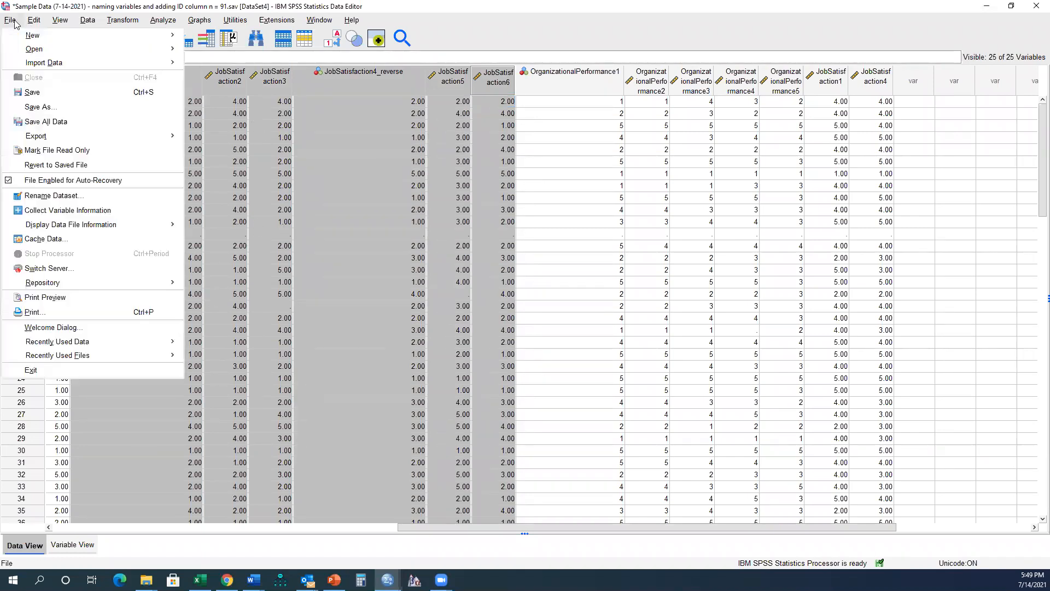
{"action": "left_click", "coordinate": [42, 108]}
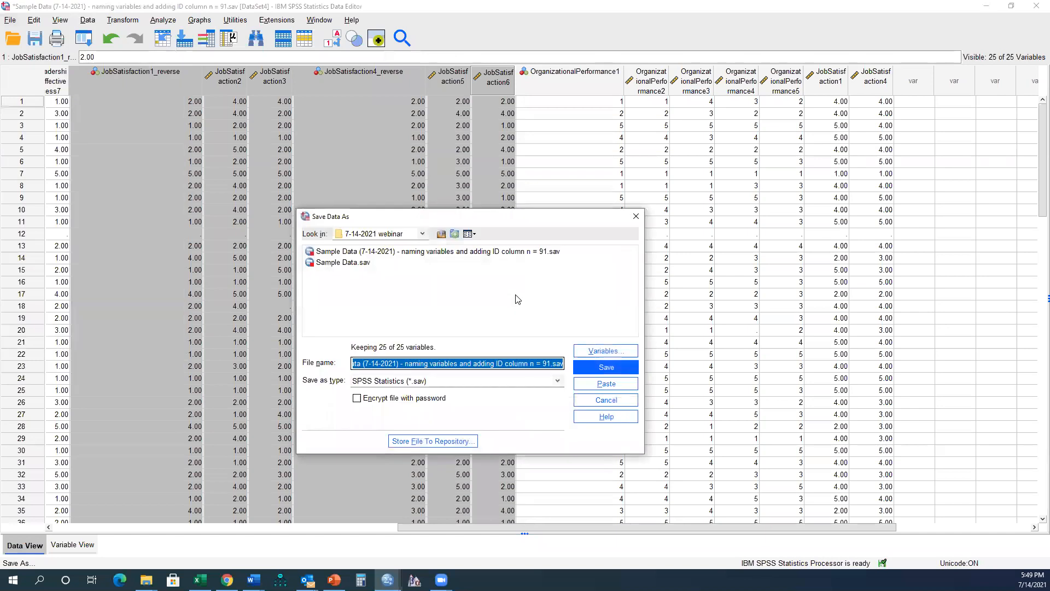
{"action": "left_click_drag", "start_coordinate": [406, 363], "coordinate": [527, 359]}
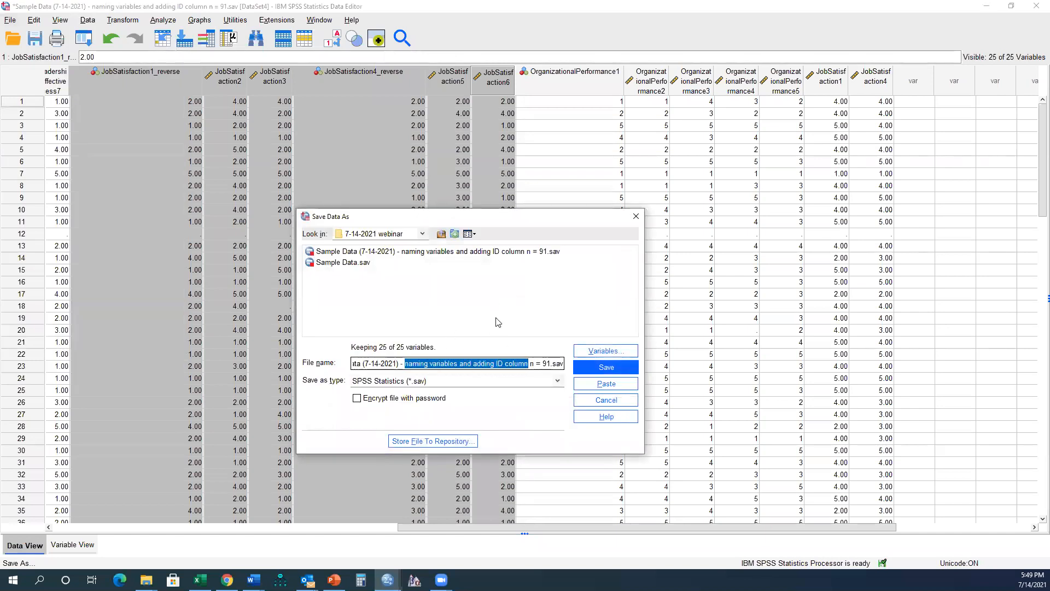
{"action": "type", "text": "change"}
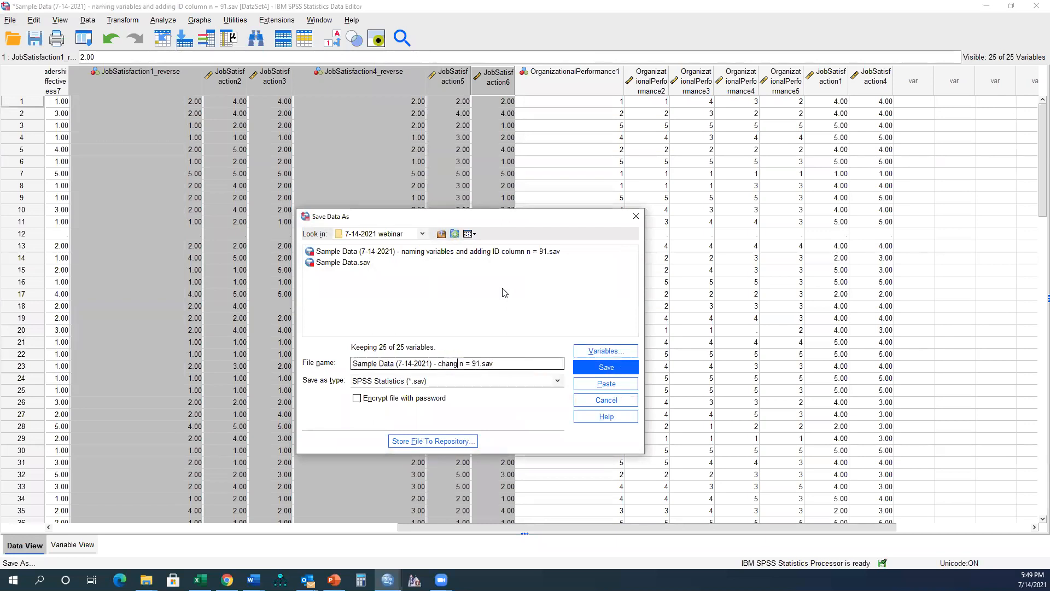
{"action": "type", "text": "d from string to"}
{"action": "type", "text": " numeric"}
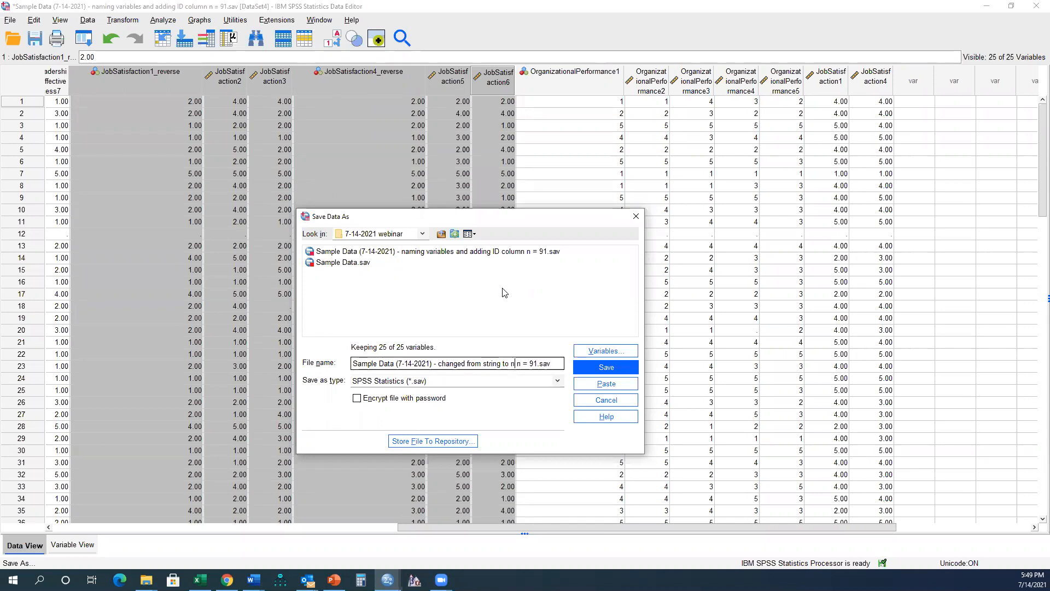
{"action": "type", "text": ", and d"}
{"action": "key", "text": "BackSpace"}
{"action": "type", "text": "reverse coded"}
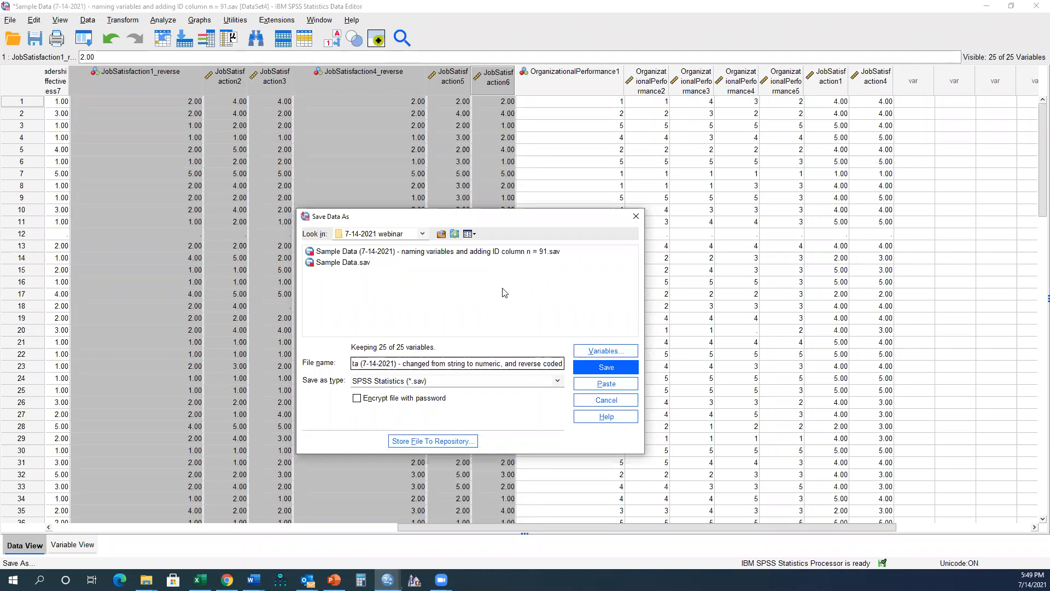
{"action": "key", "text": "Return"}
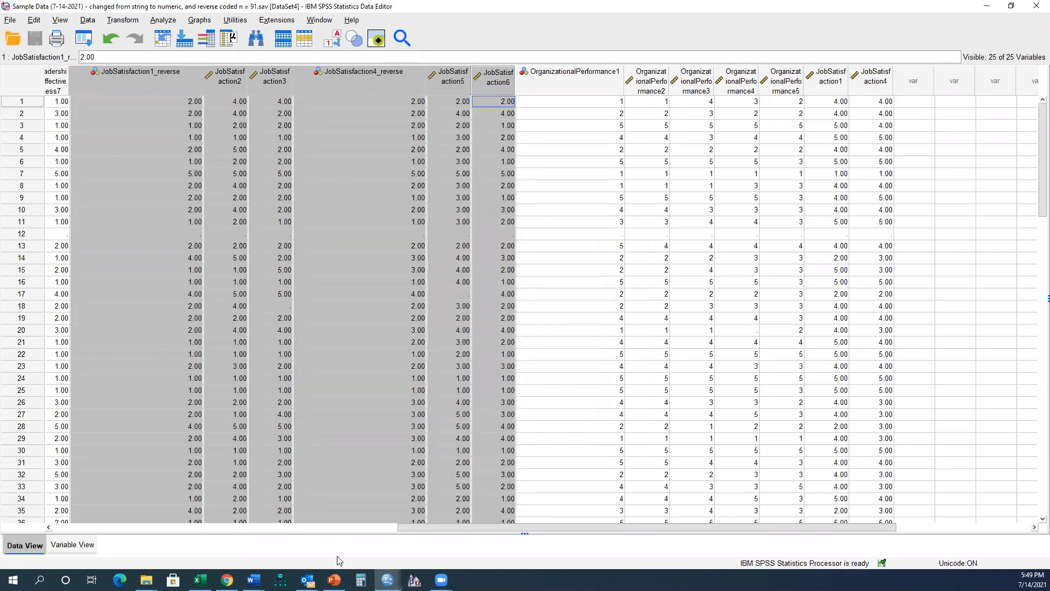
- Switch to PowerPoint, start the slide show from the recoding slide, and advance to the "Replace Missing Responses" slide
{"action": "left_click", "coordinate": [334, 580]}
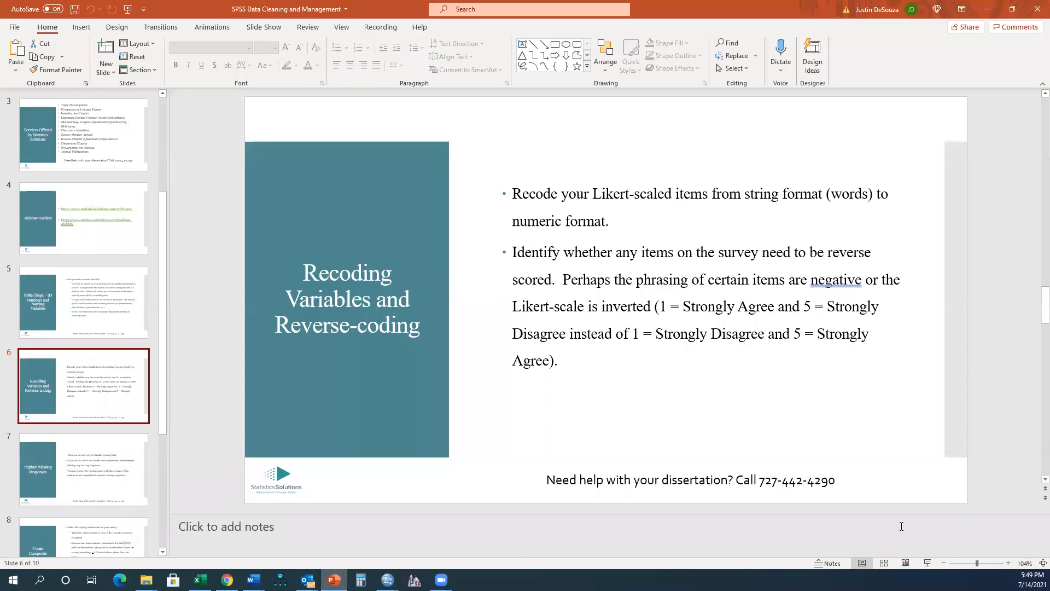
{"action": "left_click", "coordinate": [928, 562]}
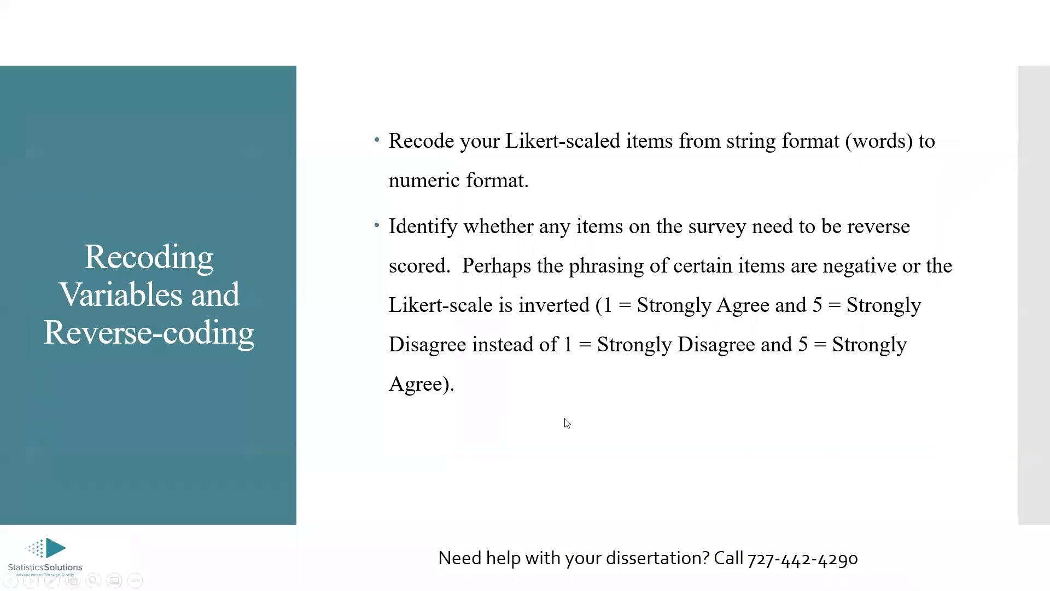
{"action": "left_click", "coordinate": [536, 272]}
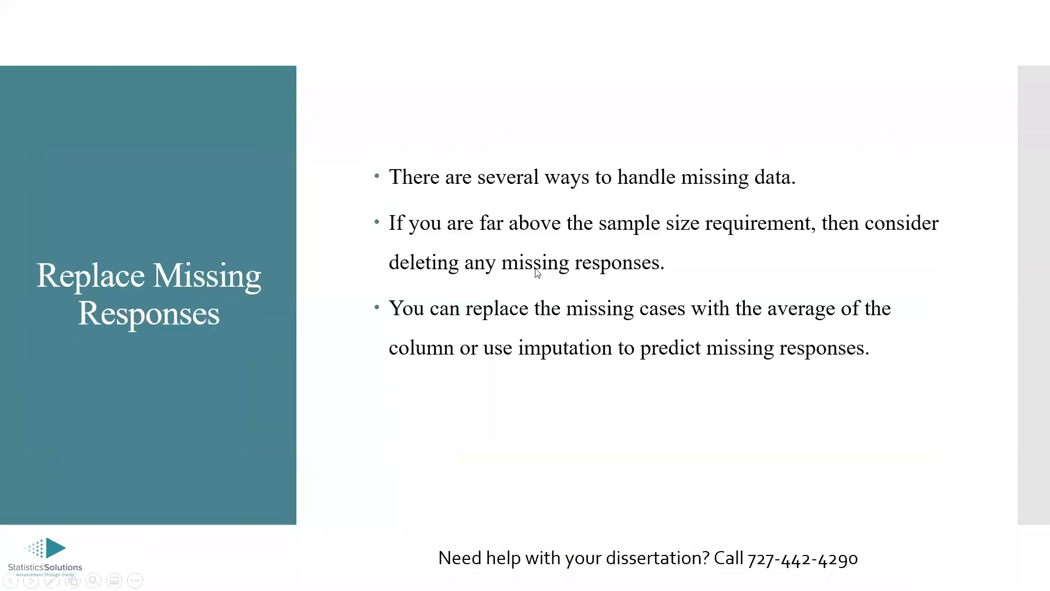
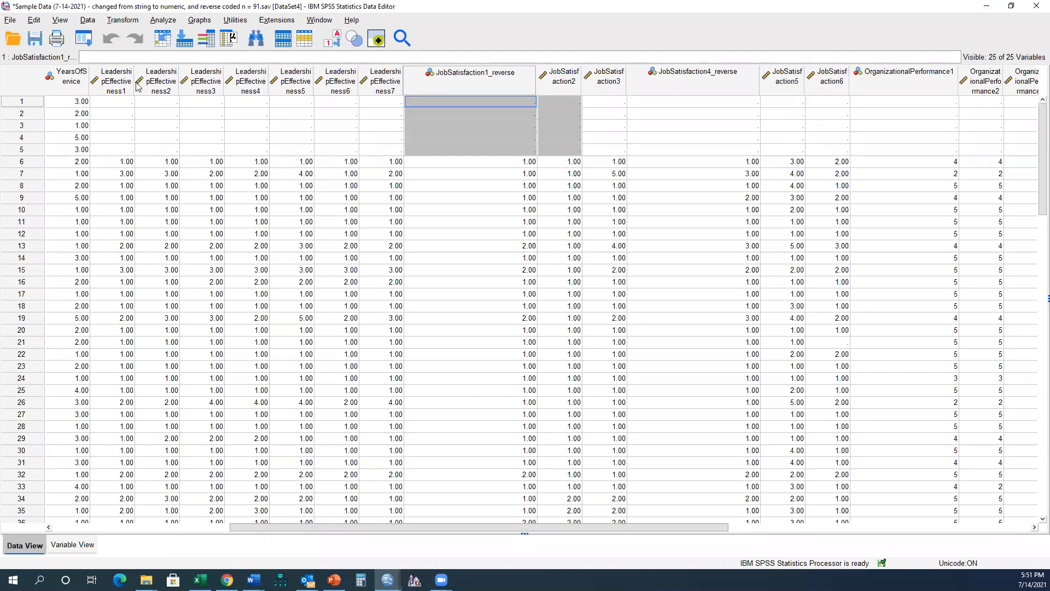
- Review the missing responses across the survey items and delete the first five cases, whose survey items are entirely blank
{"action": "left_click", "coordinate": [114, 104]}
{"action": "left_click_drag", "start_coordinate": [155, 134], "coordinate": [347, 149]}
{"action": "scroll", "coordinate": [426, 152], "scroll_direction": "down", "scroll_amount": 4}
{"action": "scroll", "coordinate": [426, 152], "scroll_direction": "up", "scroll_amount": 4}
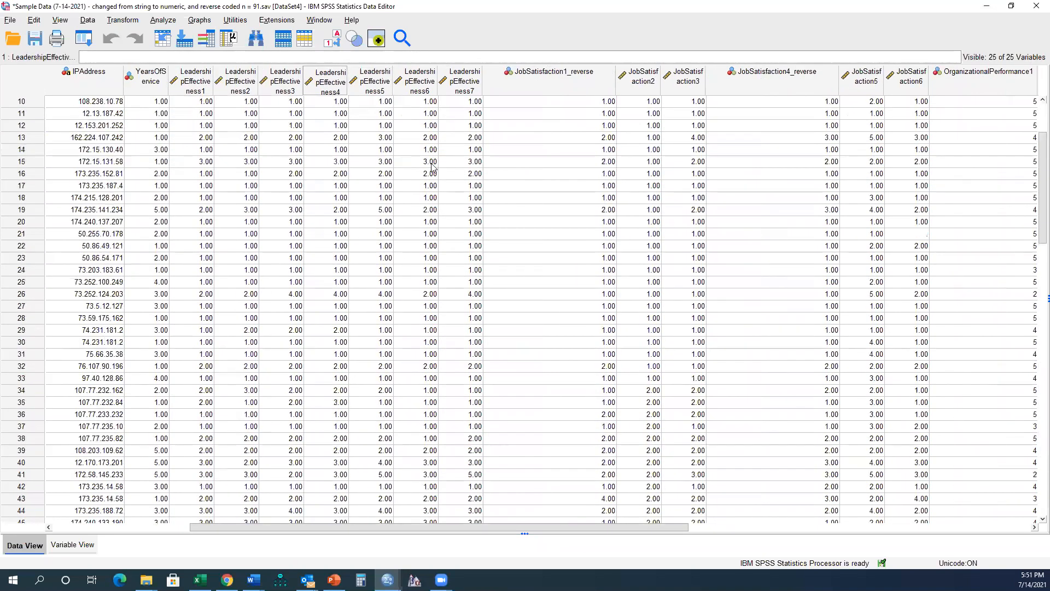
{"action": "scroll", "coordinate": [350, 210], "scroll_direction": "down", "scroll_amount": 20}
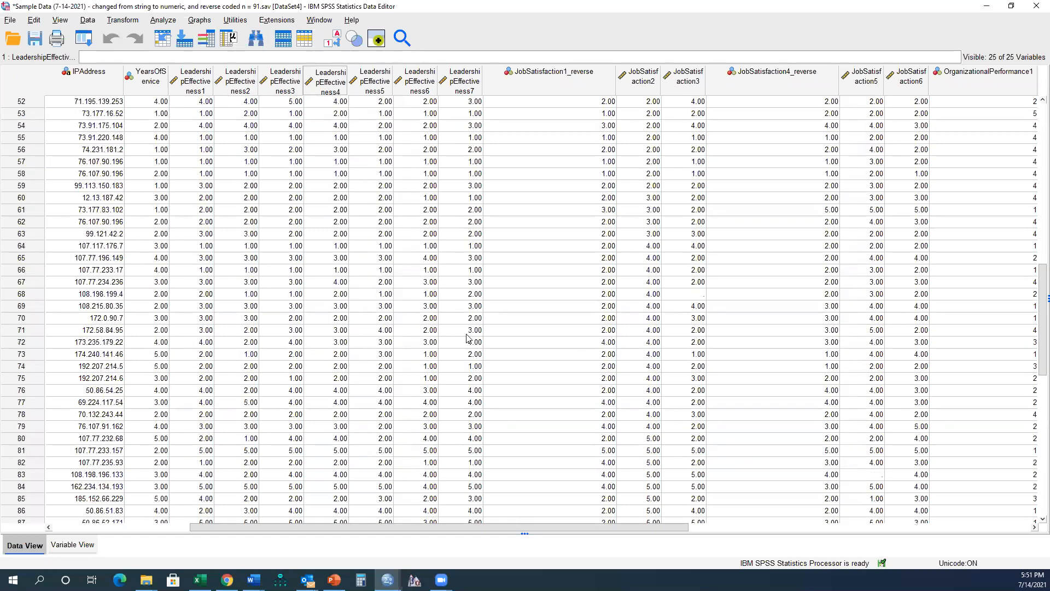
{"action": "scroll", "coordinate": [448, 322], "scroll_direction": "up", "scroll_amount": 20}
{"action": "left_click_drag", "start_coordinate": [17, 155], "coordinate": [31, 108]}
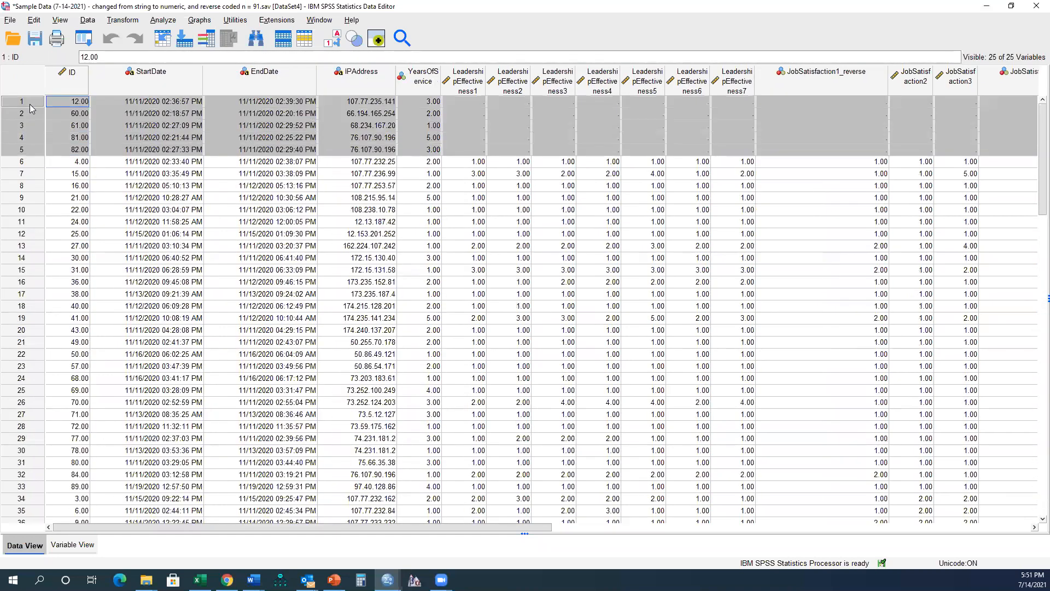
{"action": "right_click", "coordinate": [32, 126]}
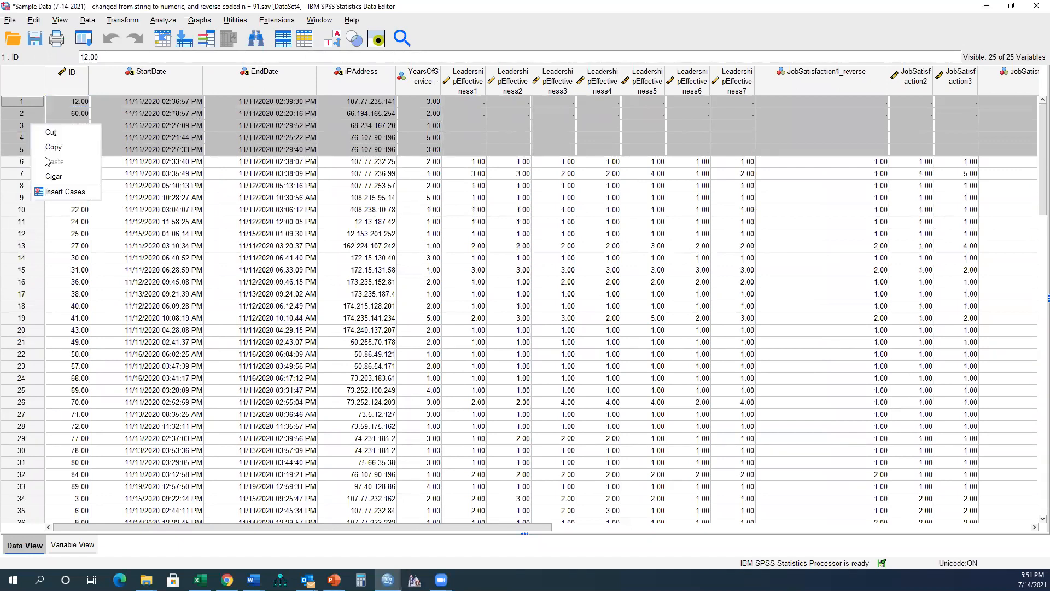
{"action": "left_click", "coordinate": [54, 177]}
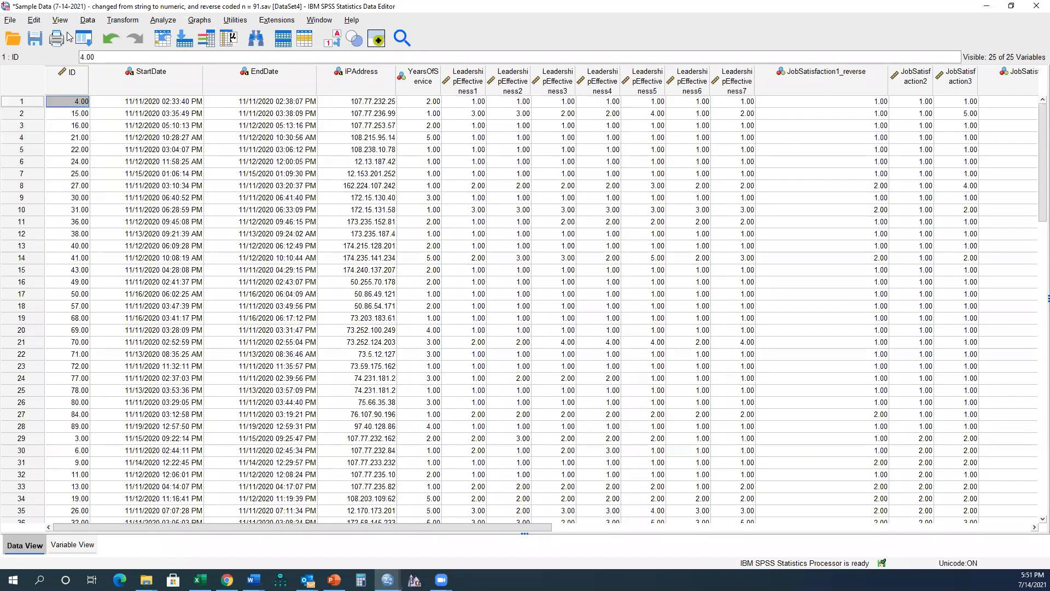
{"action": "left_click", "coordinate": [14, 22]}
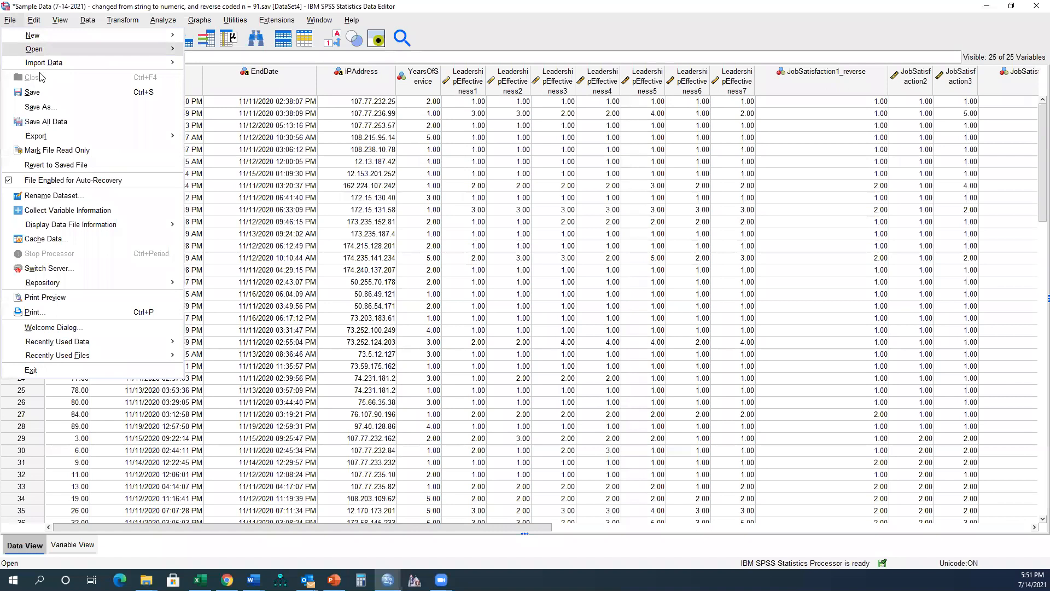
{"action": "left_click", "coordinate": [30, 105]}
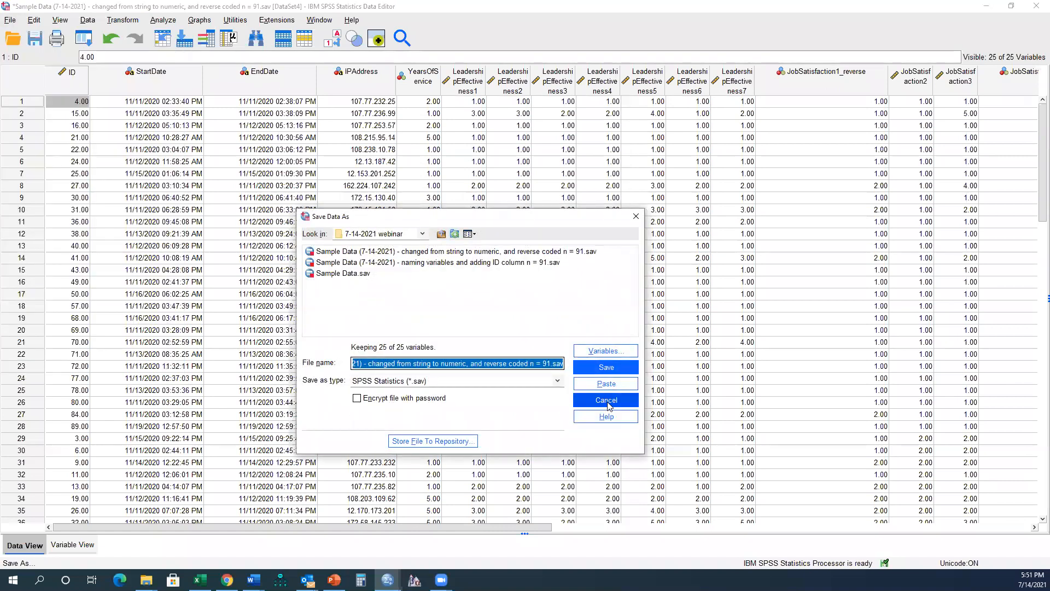
{"action": "left_click", "coordinate": [597, 398]}
- Check the number of remaining cases and save the dataset as "Sample Data (7-14-2021) - removed full non-responses n = 86.sav"
{"action": "scroll", "coordinate": [494, 434], "scroll_direction": "down", "scroll_amount": 15}
{"action": "scroll", "coordinate": [493, 435], "scroll_direction": "down", "scroll_amount": 6}
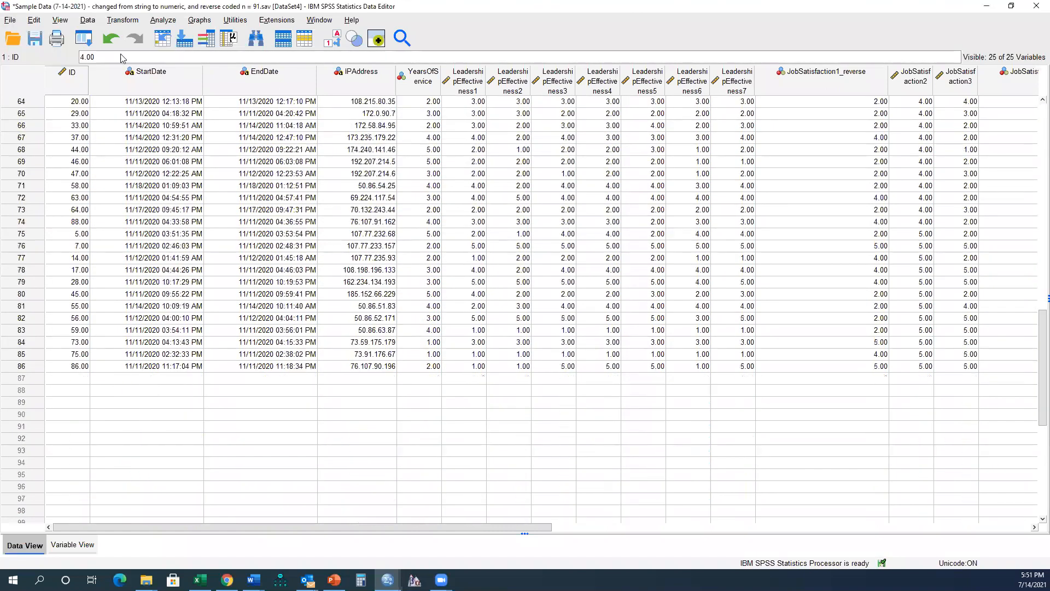
{"action": "left_click", "coordinate": [9, 21]}
{"action": "left_click", "coordinate": [38, 105]}
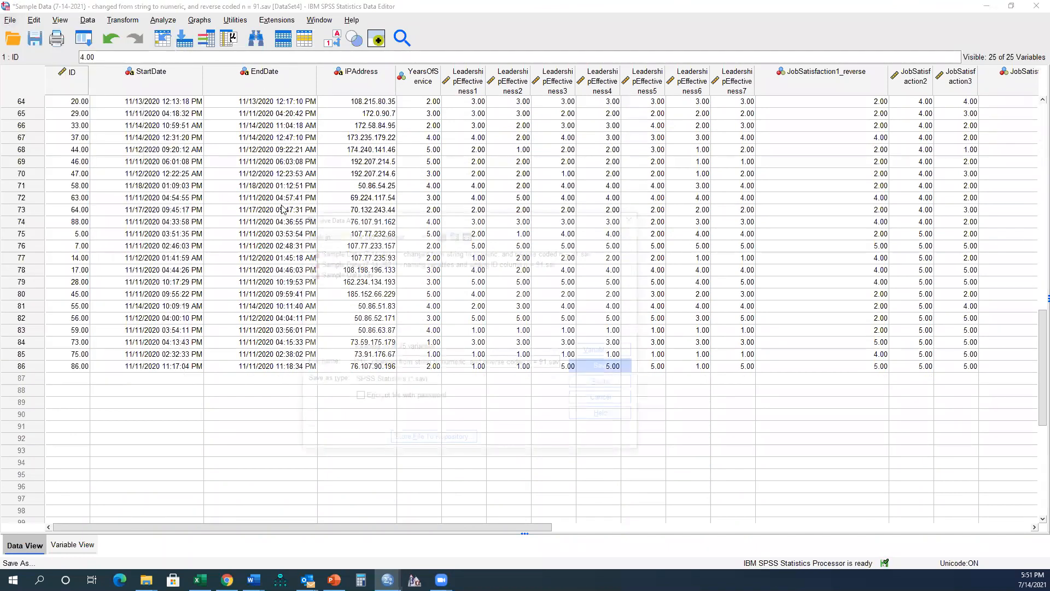
{"action": "left_click_drag", "start_coordinate": [372, 363], "coordinate": [527, 363]}
{"action": "type", "text": "removed full"}
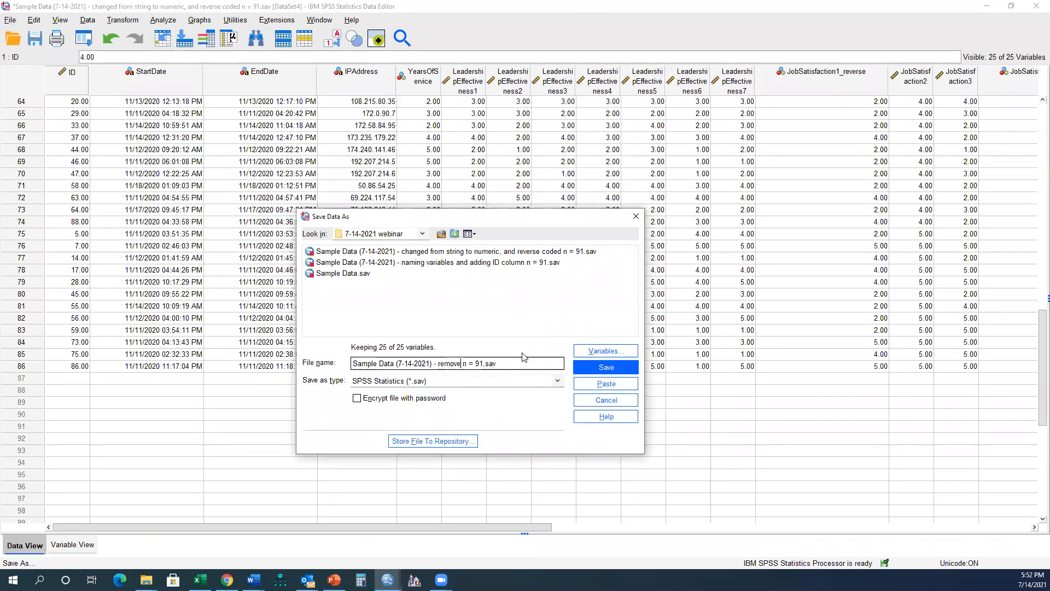
{"action": "type", "text": " non-responses n = 86"}
{"action": "key", "text": "Return"}
- Locate the missing JobSatisfaction6 response in row 16 and select that cell
{"action": "scroll", "coordinate": [514, 247], "scroll_direction": "up", "scroll_amount": 20}
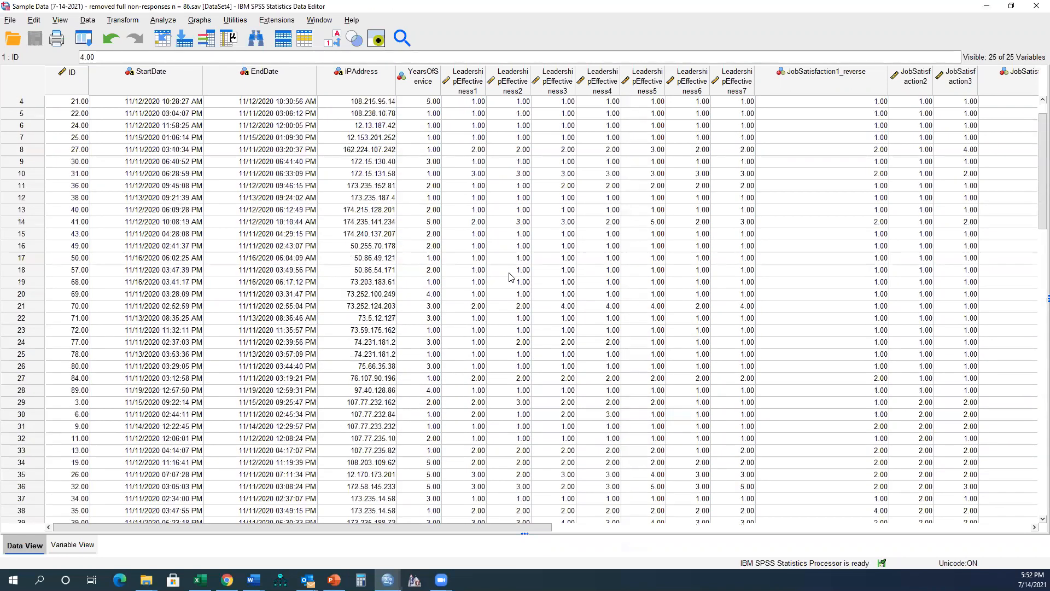
{"action": "left_click_drag", "start_coordinate": [508, 524], "coordinate": [700, 511]}
{"action": "left_click", "coordinate": [830, 283]}
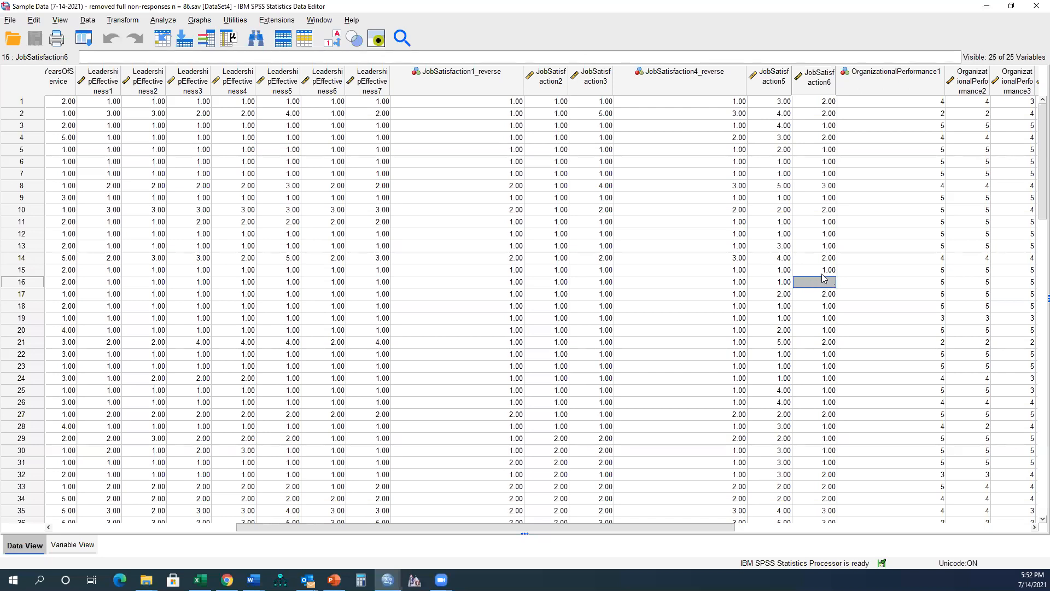
- Start the Replace Missing Values command and show the source variables by name instead of by label
{"action": "left_click_drag", "start_coordinate": [294, 532], "coordinate": [267, 529]}
{"action": "left_click", "coordinate": [122, 20]}
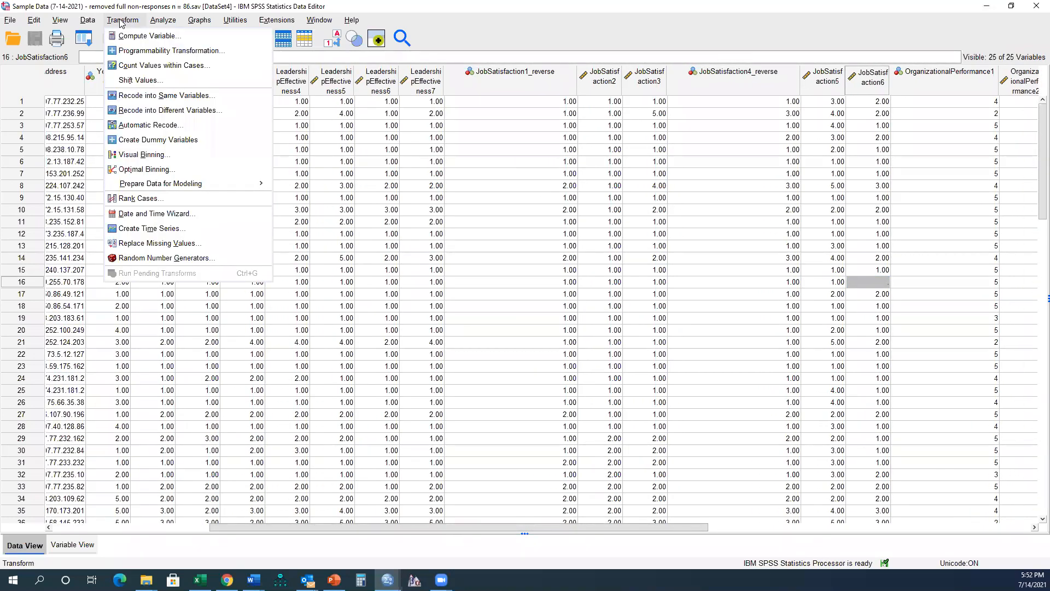
{"action": "mouse_move", "coordinate": [80, 18]}
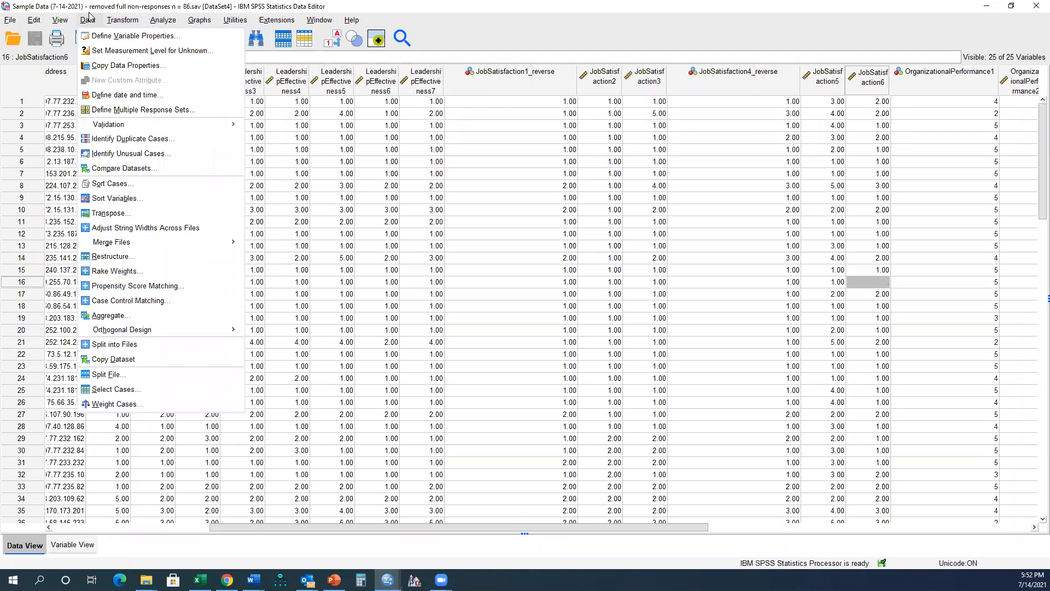
{"action": "mouse_move", "coordinate": [118, 19]}
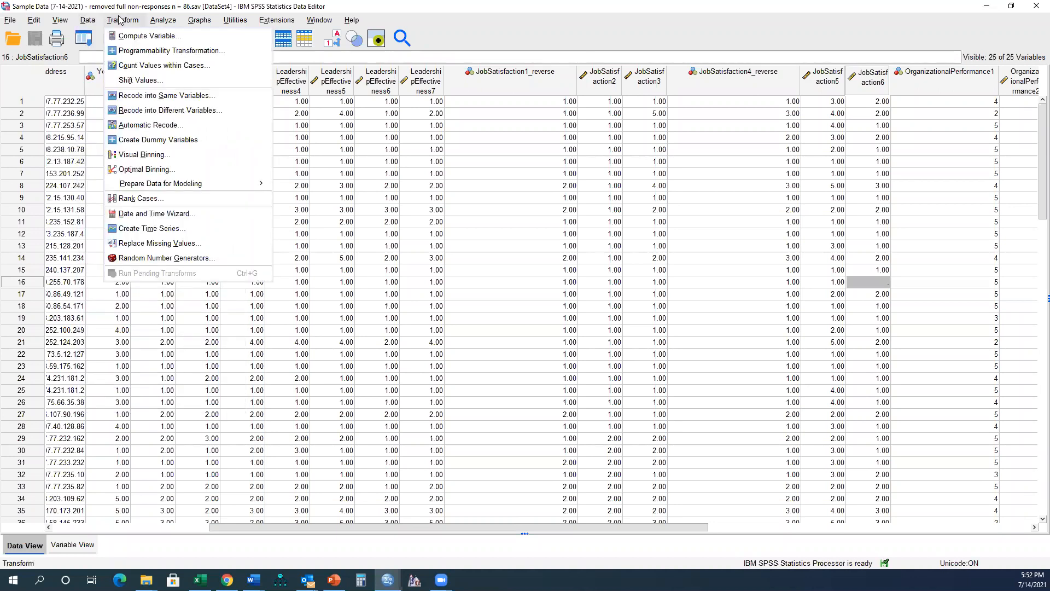
{"action": "left_click", "coordinate": [195, 244]}
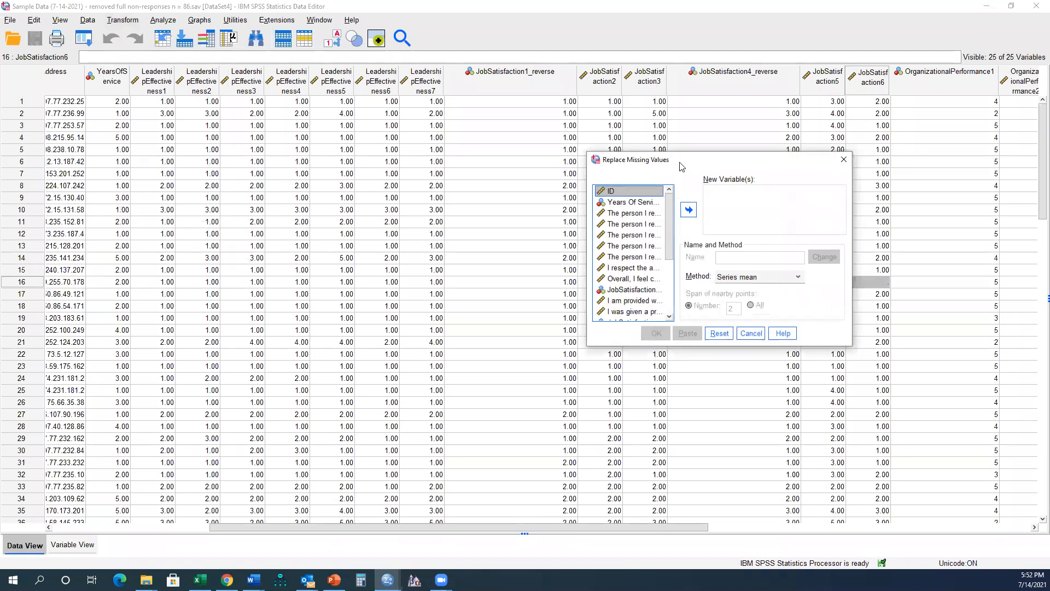
{"action": "left_click_drag", "start_coordinate": [681, 161], "coordinate": [535, 157]}
{"action": "right_click", "coordinate": [484, 241]}
{"action": "left_click", "coordinate": [495, 255]}
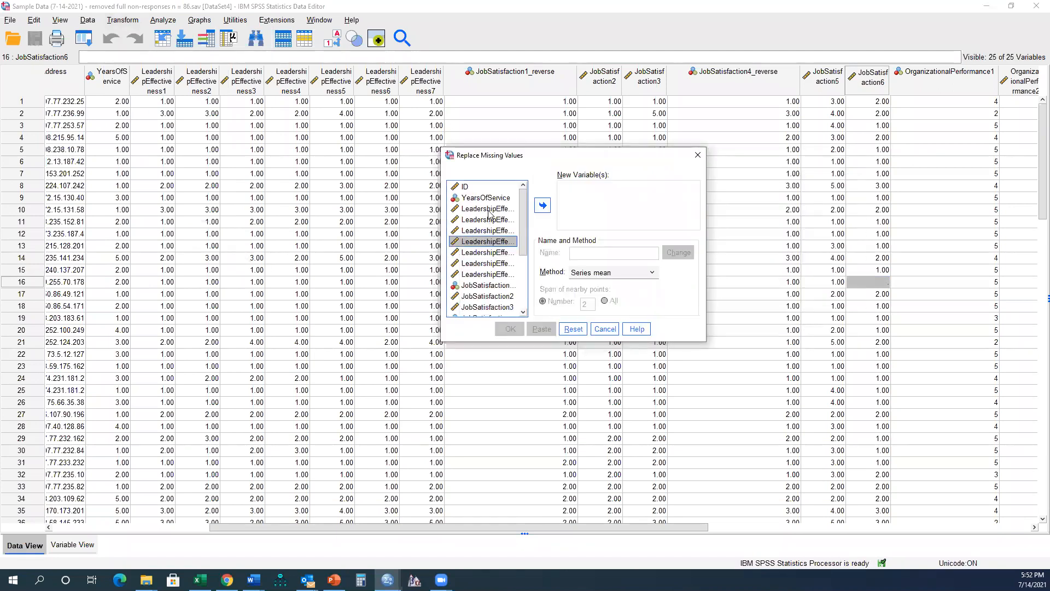
- Set up series mean replacement for all items from LeadershipEffectiveness1 through JobSatisfaction4 and paste the command as syntax
{"action": "left_click", "coordinate": [489, 210]}
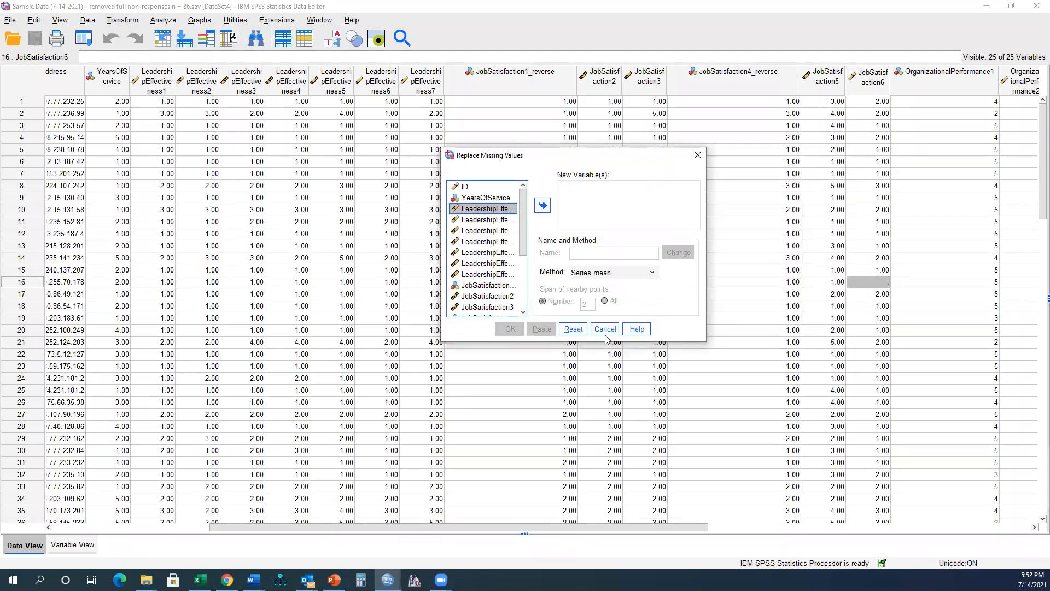
{"action": "scroll", "coordinate": [224, 284], "scroll_direction": "down", "scroll_amount": 18}
{"action": "scroll", "coordinate": [234, 290], "scroll_direction": "up", "scroll_amount": 4}
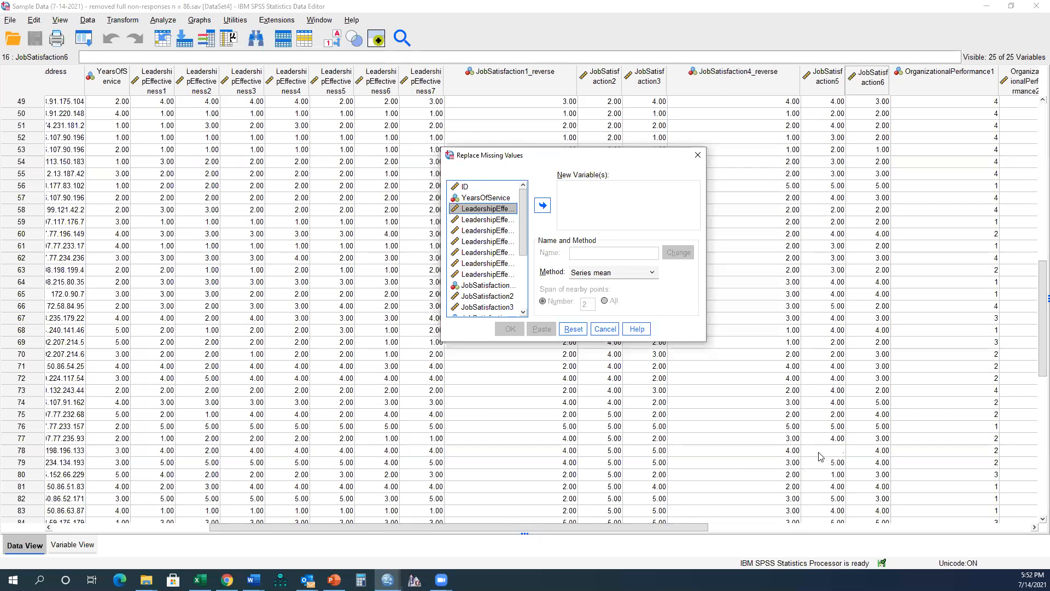
{"action": "scroll", "coordinate": [519, 480], "scroll_direction": "down", "scroll_amount": 1}
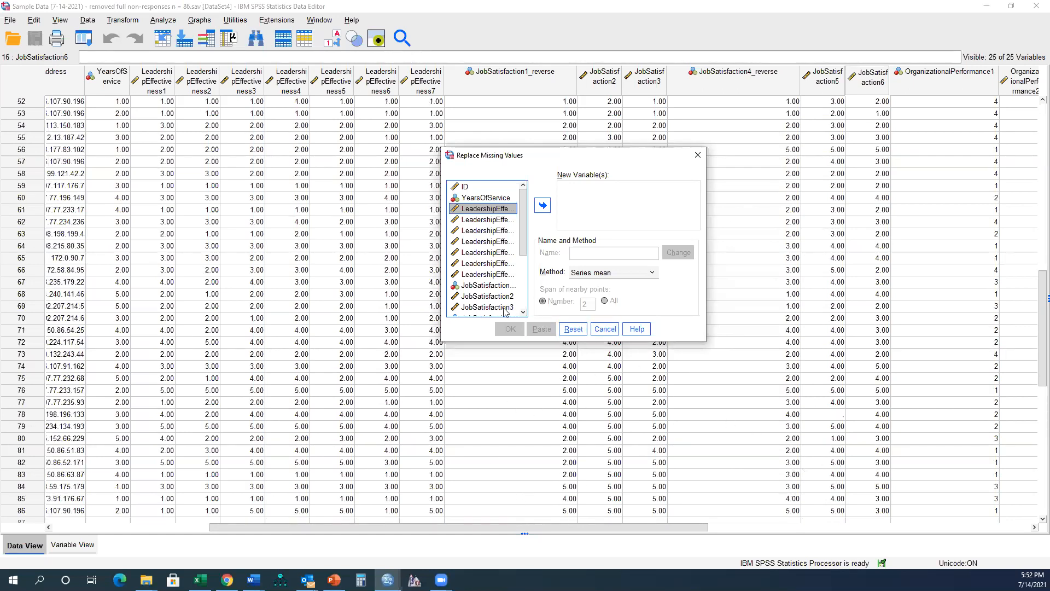
{"action": "scroll", "coordinate": [492, 251], "scroll_direction": "down", "scroll_amount": 4}
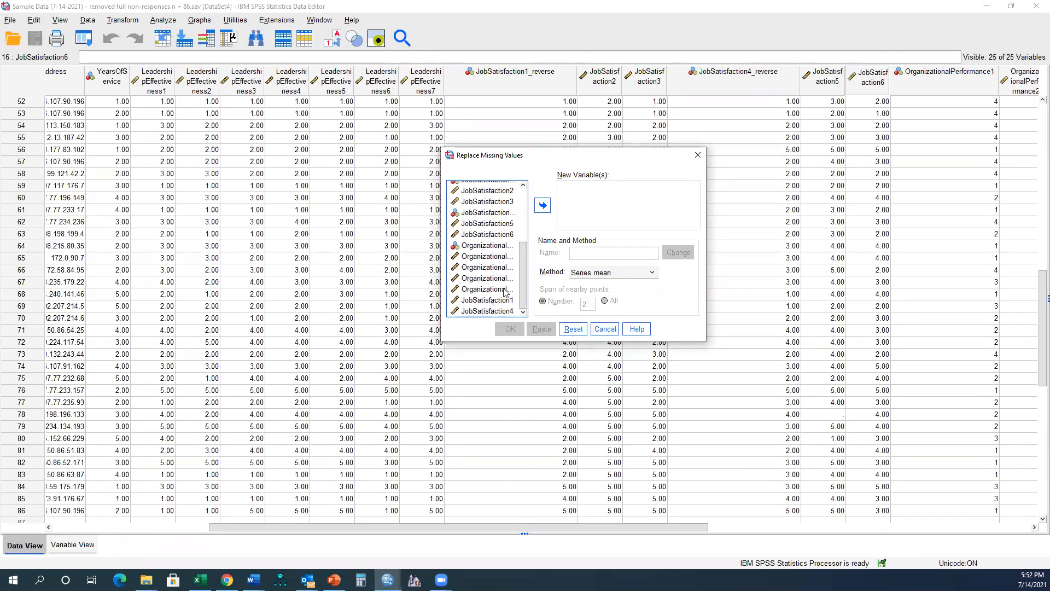
{"action": "left_click", "coordinate": [492, 311], "text": "shift"}
{"action": "left_click", "coordinate": [539, 211]}
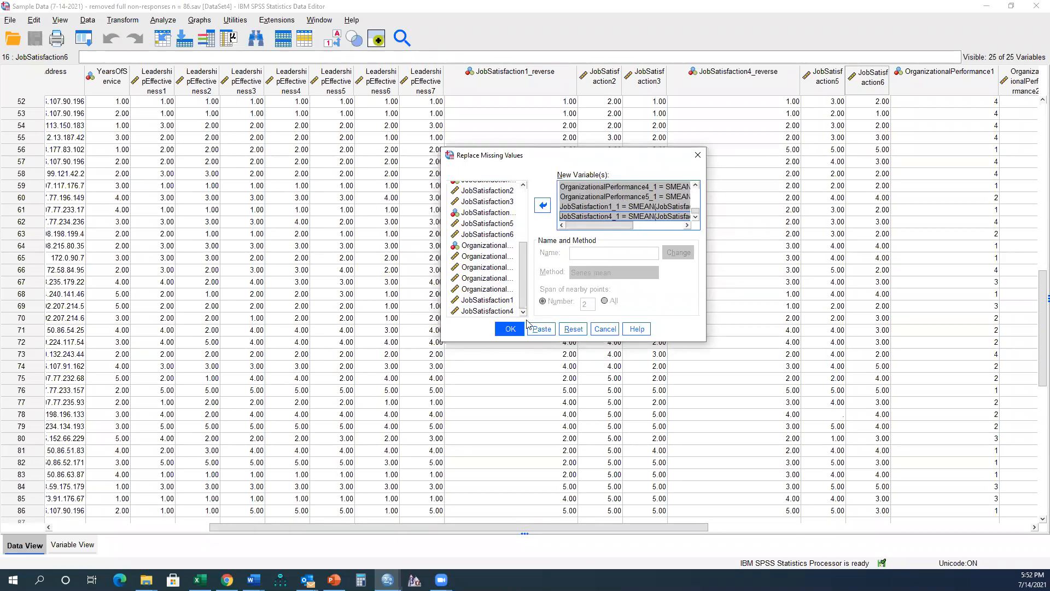
{"action": "left_click", "coordinate": [542, 330]}
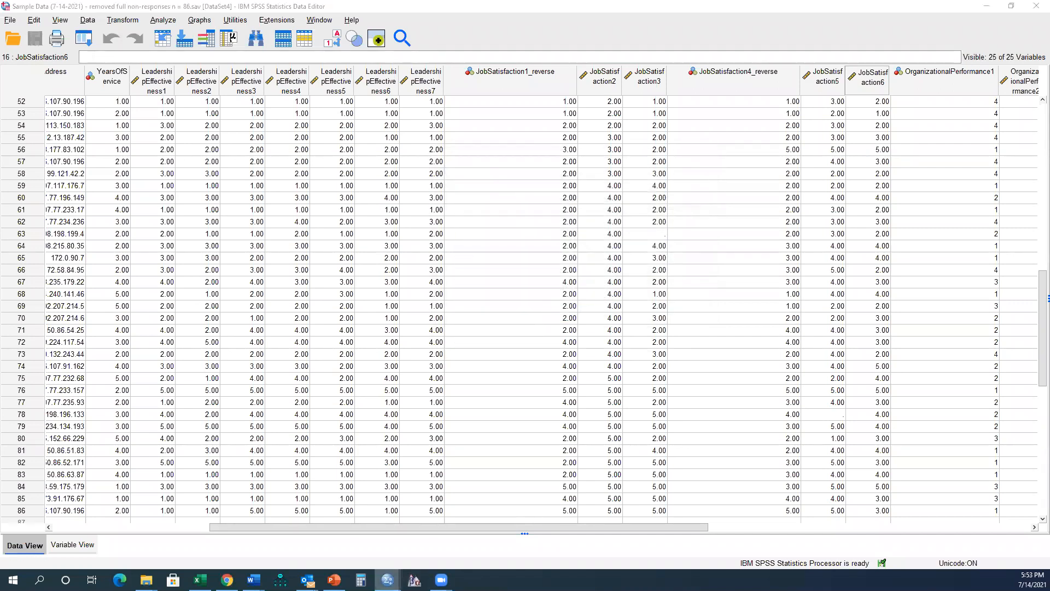
- In the Syntax Editor, add the comment "*Replacing missing values with the average." above the RMV command, separated by a blank line from the preceding EXECUTE
{"action": "mouse_move", "coordinate": [387, 580]}
{"action": "left_click", "coordinate": [489, 540]}
{"action": "left_click", "coordinate": [195, 178]}
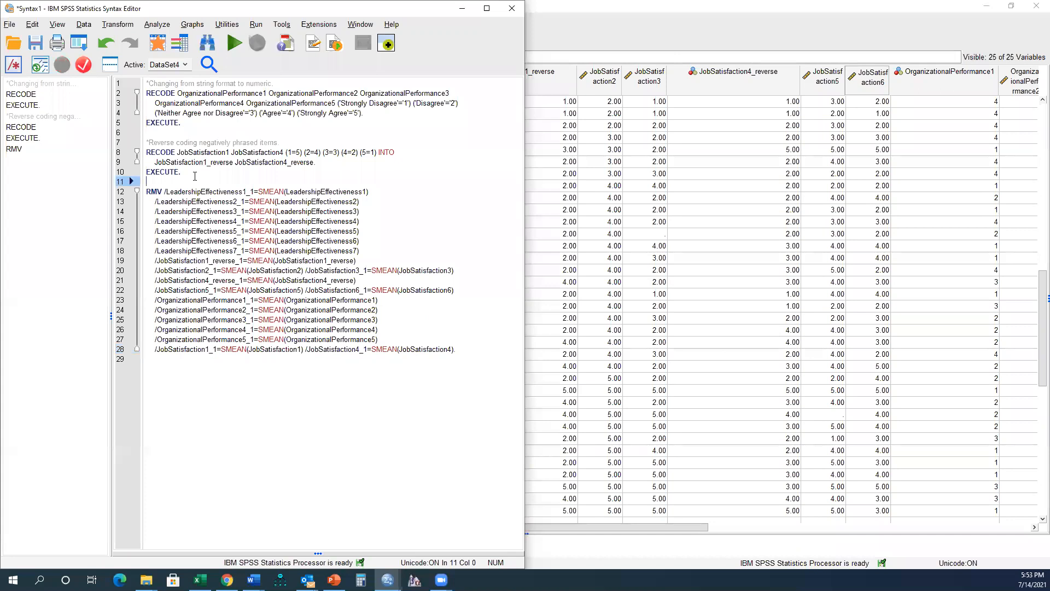
{"action": "key", "text": "Return"}
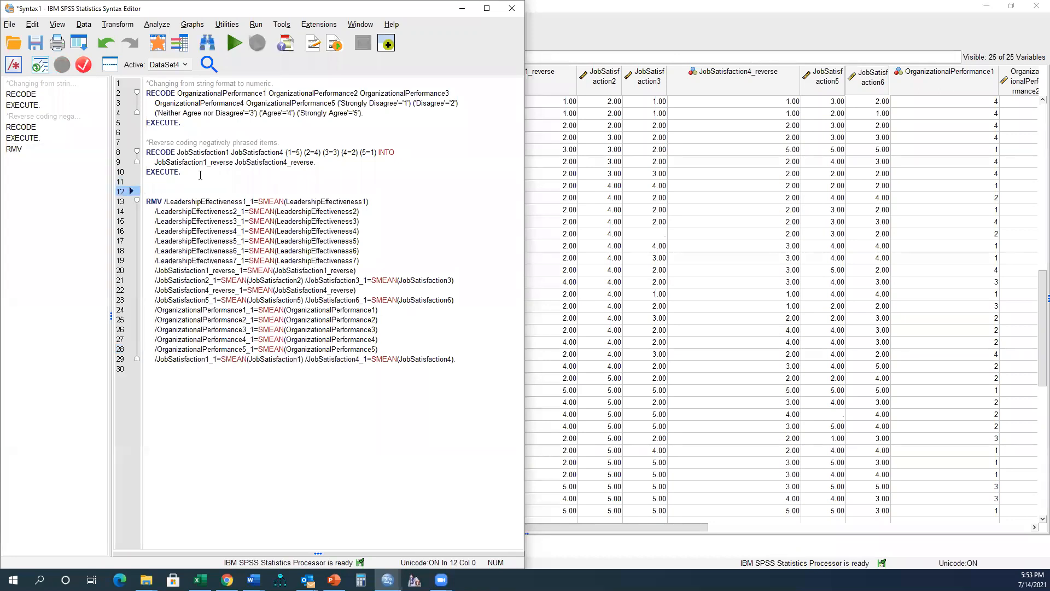
{"action": "type", "text": "*Replace"}
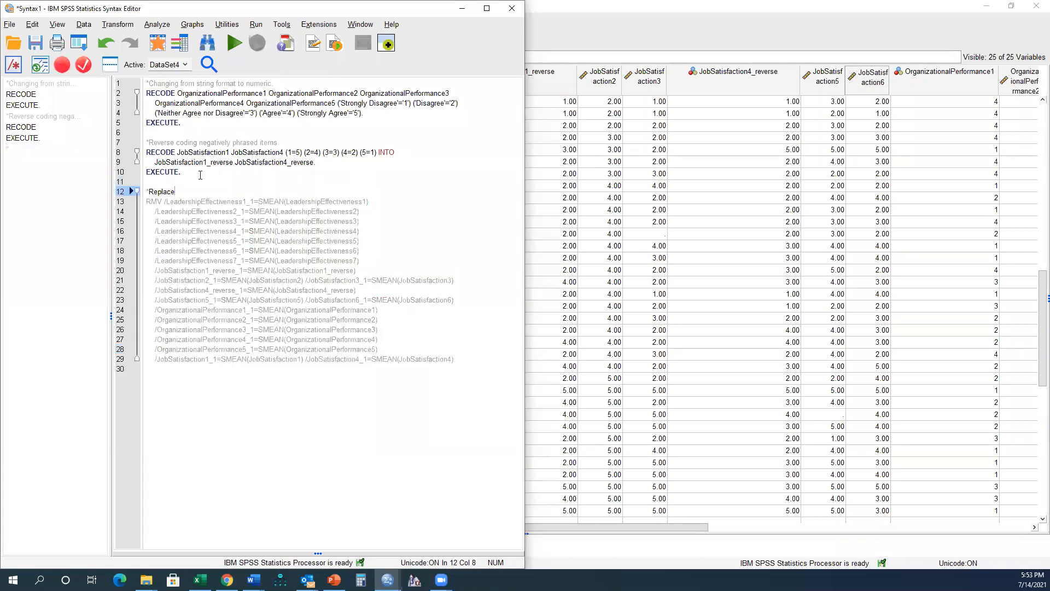
{"action": "key", "text": "BackSpace"}
{"action": "type", "text": "ing "}
{"action": "type", "text": "mies"}
{"action": "key", "text": "BackSpace"}
{"action": "key", "text": "BackSpace"}
{"action": "type", "text": "ss"}
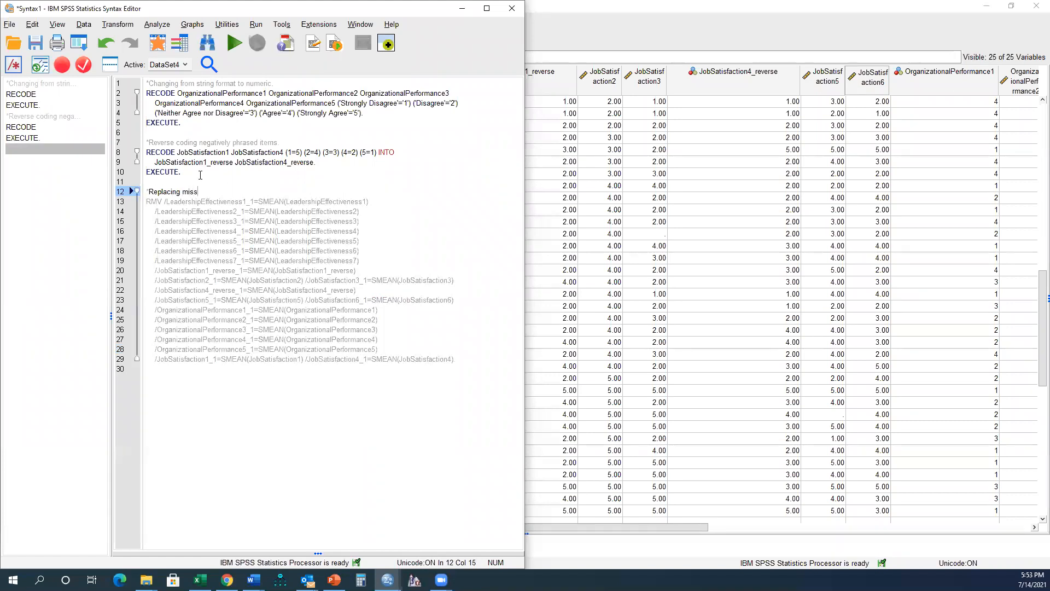
{"action": "type", "text": "ing values with the average."}
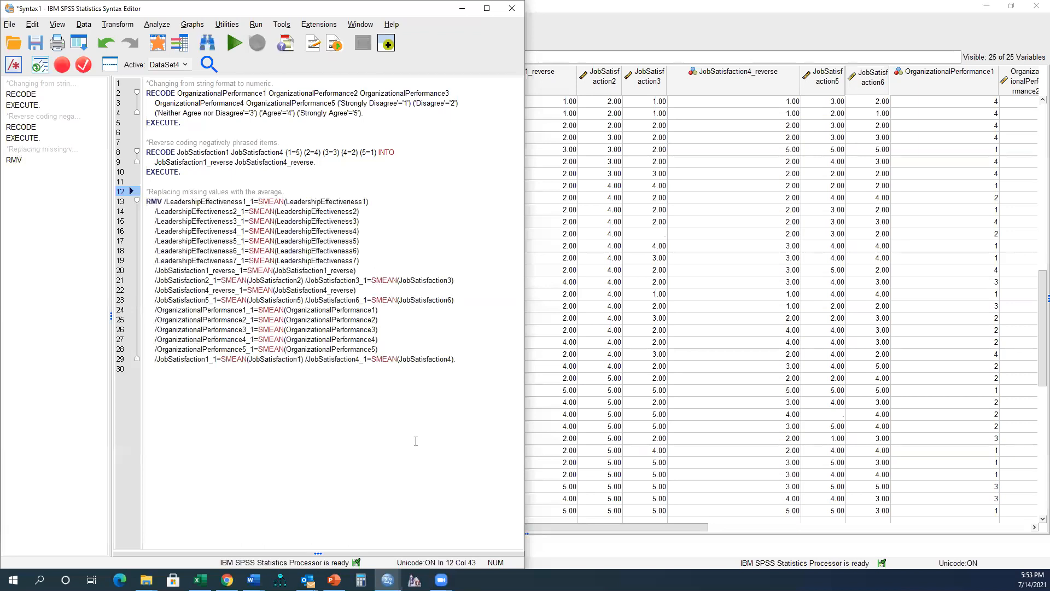
- Run the commented RMV block from the syntax and return to the Data Editor
{"action": "left_click_drag", "start_coordinate": [479, 369], "coordinate": [145, 191]}
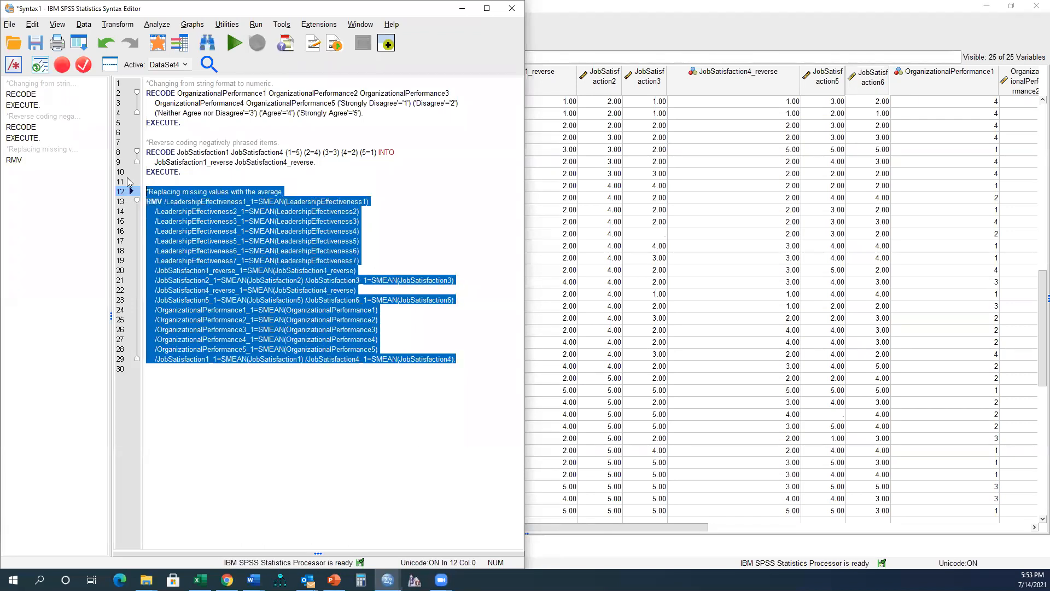
{"action": "left_click", "coordinate": [234, 43]}
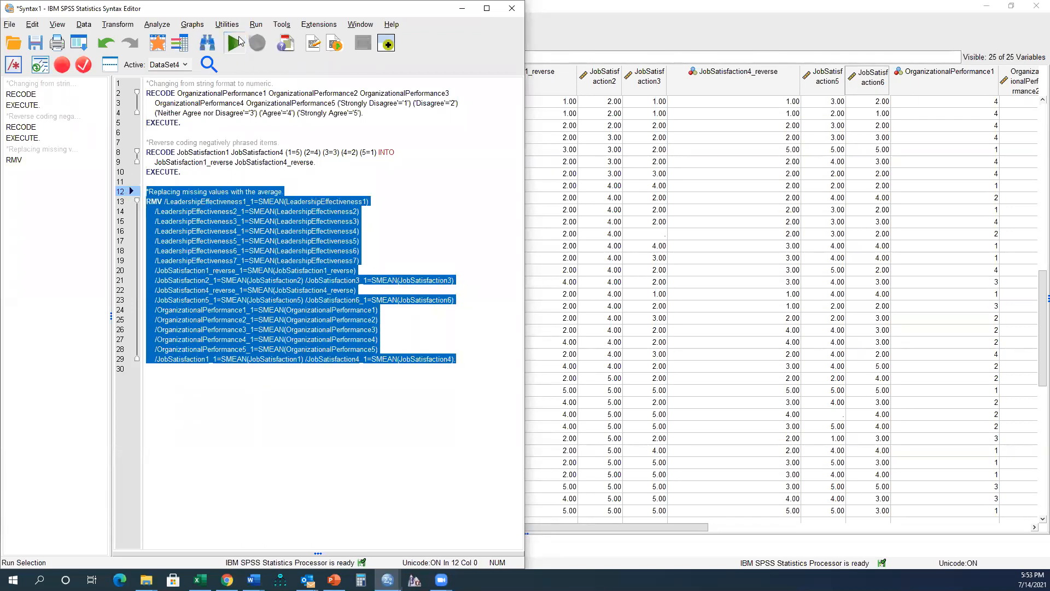
{"action": "left_click", "coordinate": [665, 379]}
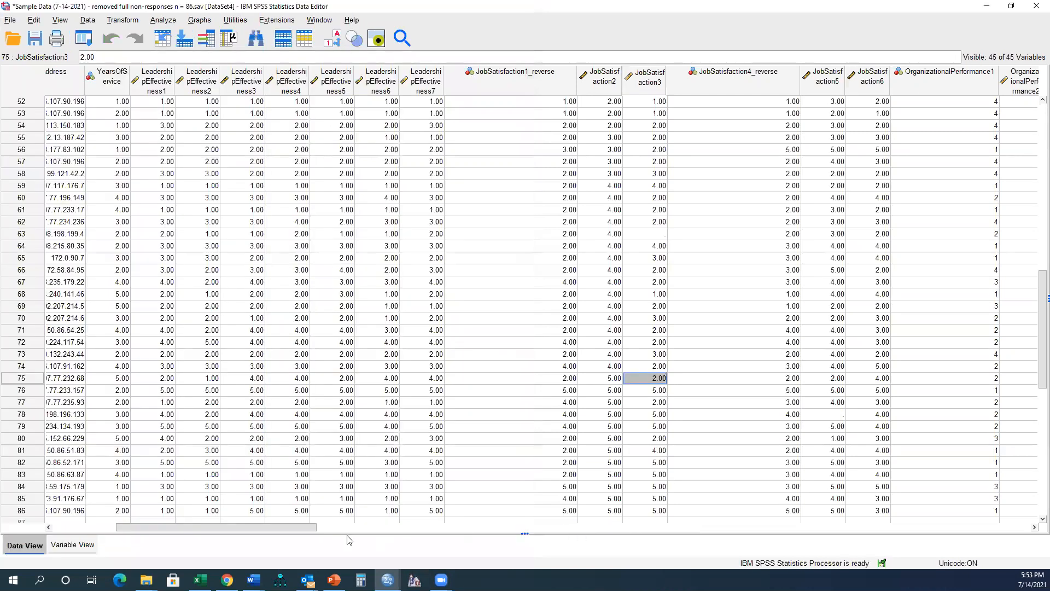
- Compare the LeadershipEffectiveness1 and LeadershipEffectiveness1_1 definitions, and jump to the LeadershipEffectiveness1 data column
{"action": "left_click", "coordinate": [72, 544]}
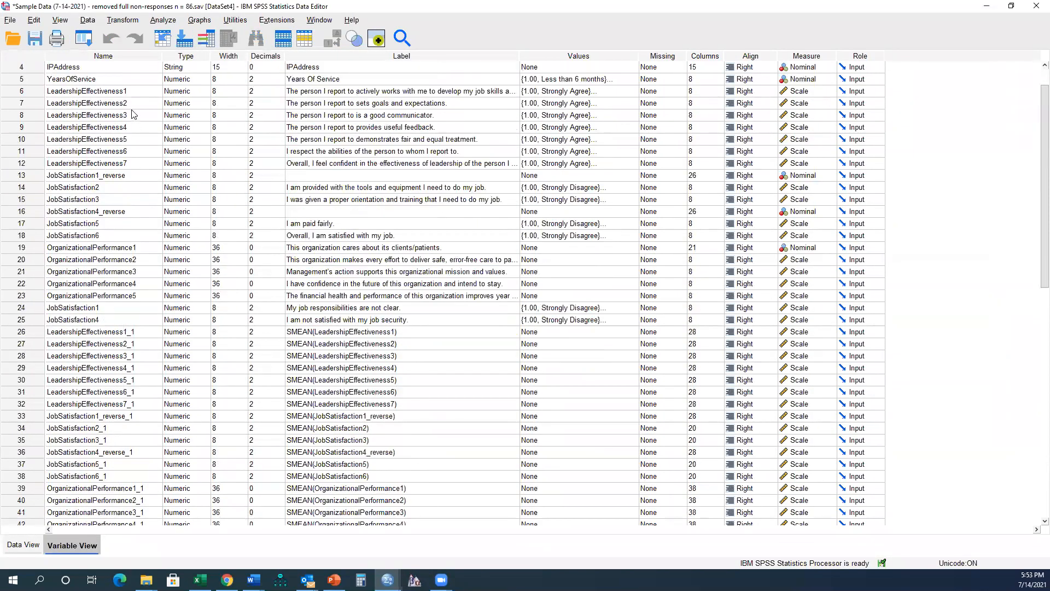
{"action": "left_click", "coordinate": [29, 92]}
{"action": "left_click", "coordinate": [37, 332], "text": "ctrl"}
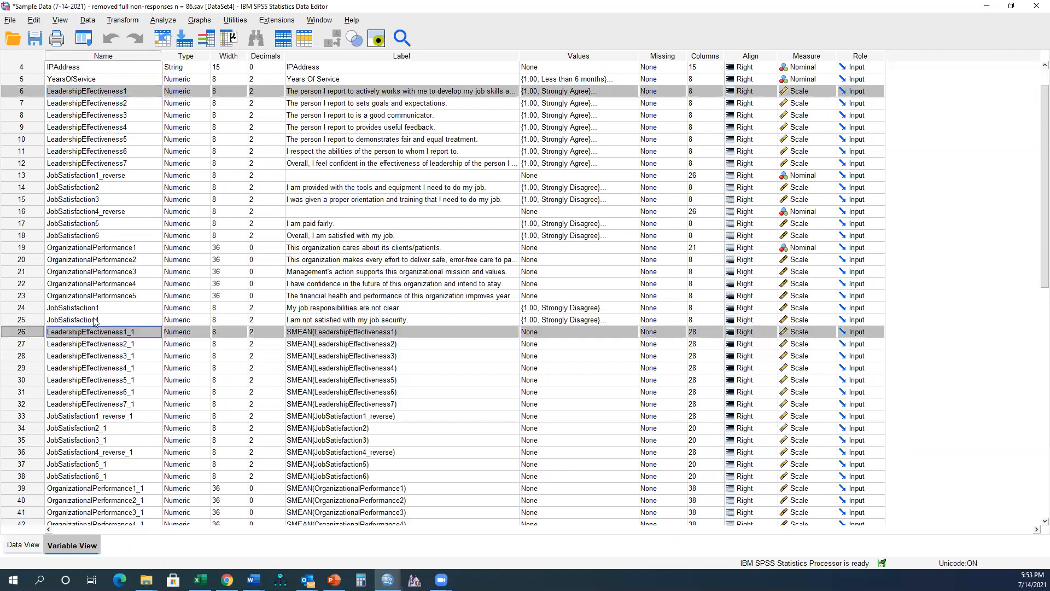
{"action": "double_click", "coordinate": [29, 93]}
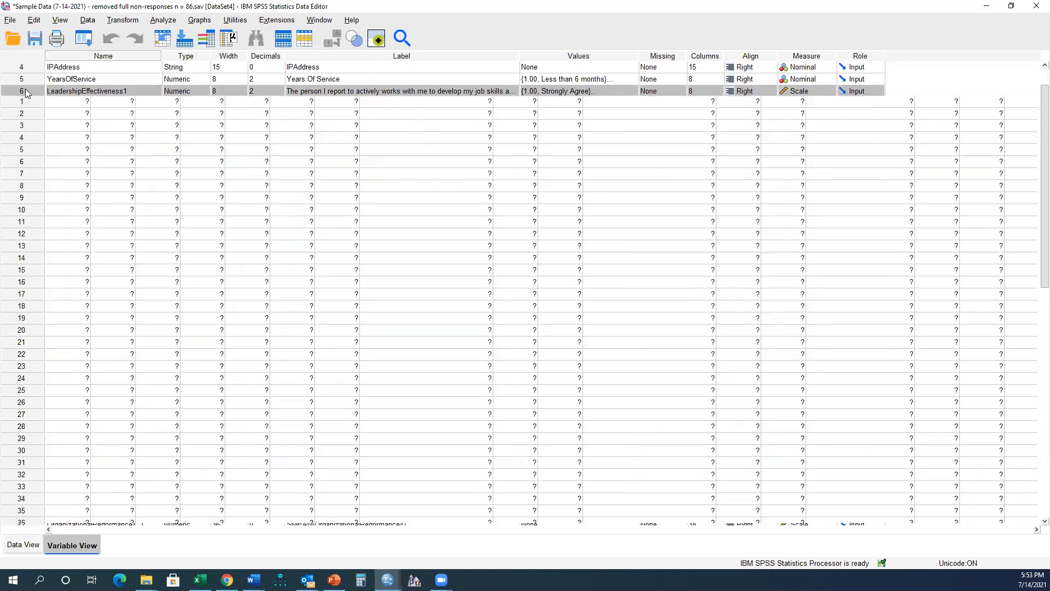
- Look through the original survey items for missing responses and select the blank JobSatisfaction3 cell in row 63
{"action": "scroll", "coordinate": [213, 391], "scroll_direction": "down", "scroll_amount": 1}
{"action": "scroll", "coordinate": [213, 392], "scroll_direction": "down", "scroll_amount": 10}
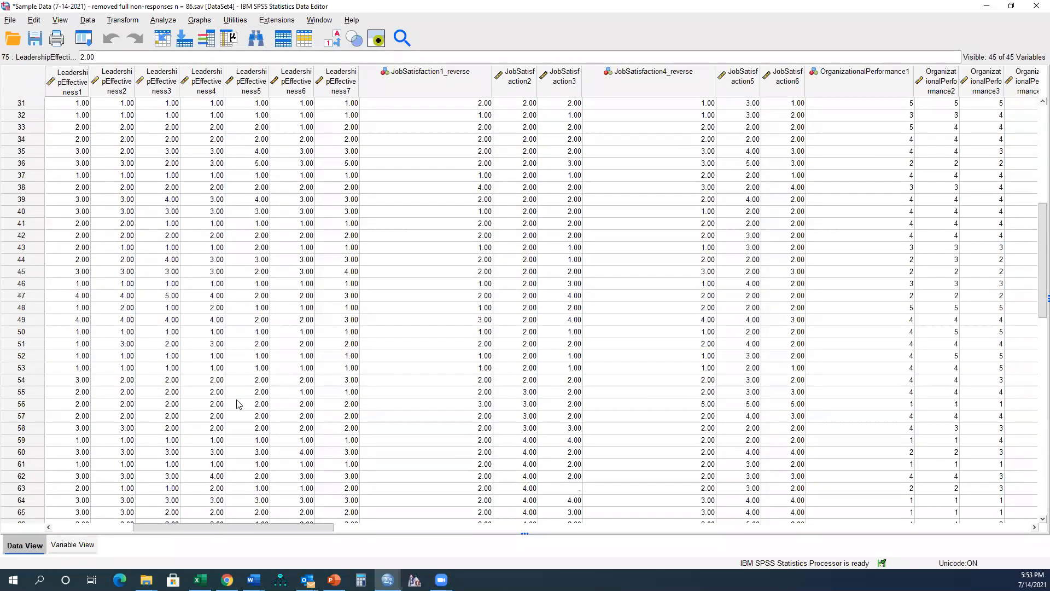
{"action": "scroll", "coordinate": [239, 399], "scroll_direction": "up", "scroll_amount": 5}
{"action": "scroll", "coordinate": [239, 398], "scroll_direction": "up", "scroll_amount": 6}
{"action": "left_click_drag", "start_coordinate": [215, 527], "coordinate": [193, 526]}
{"action": "scroll", "coordinate": [227, 416], "scroll_direction": "down", "scroll_amount": 15}
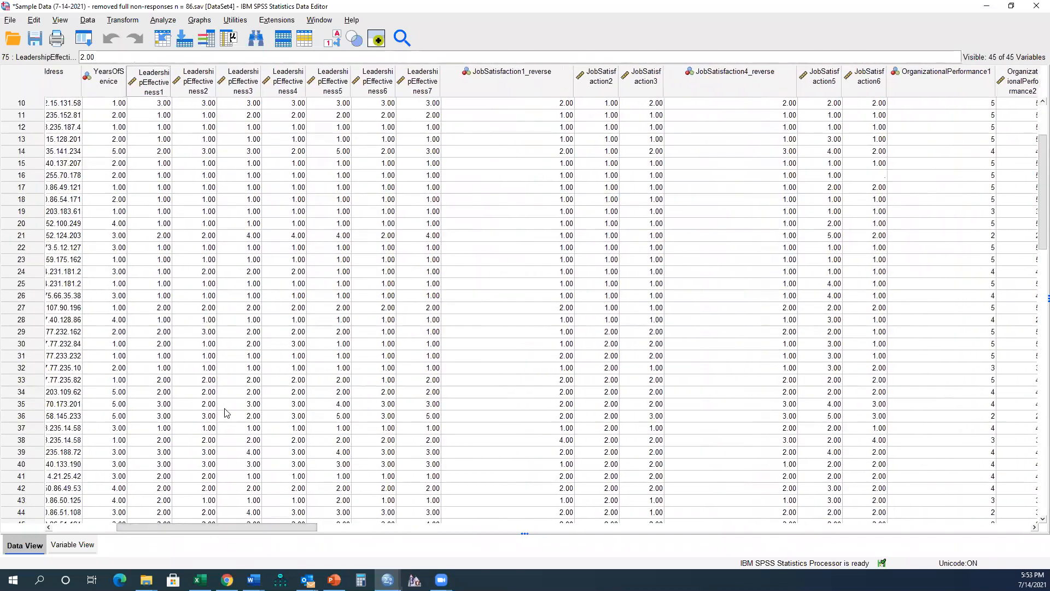
{"action": "scroll", "coordinate": [240, 427], "scroll_direction": "down", "scroll_amount": 4}
{"action": "scroll", "coordinate": [249, 428], "scroll_direction": "up", "scroll_amount": 16}
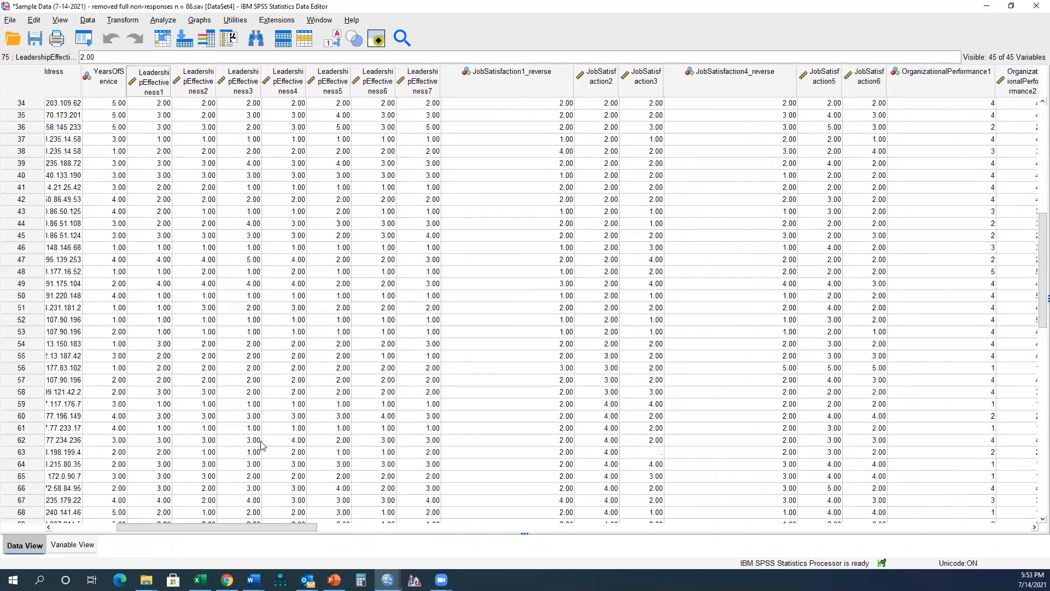
{"action": "scroll", "coordinate": [550, 357], "scroll_direction": "down", "scroll_amount": 11}
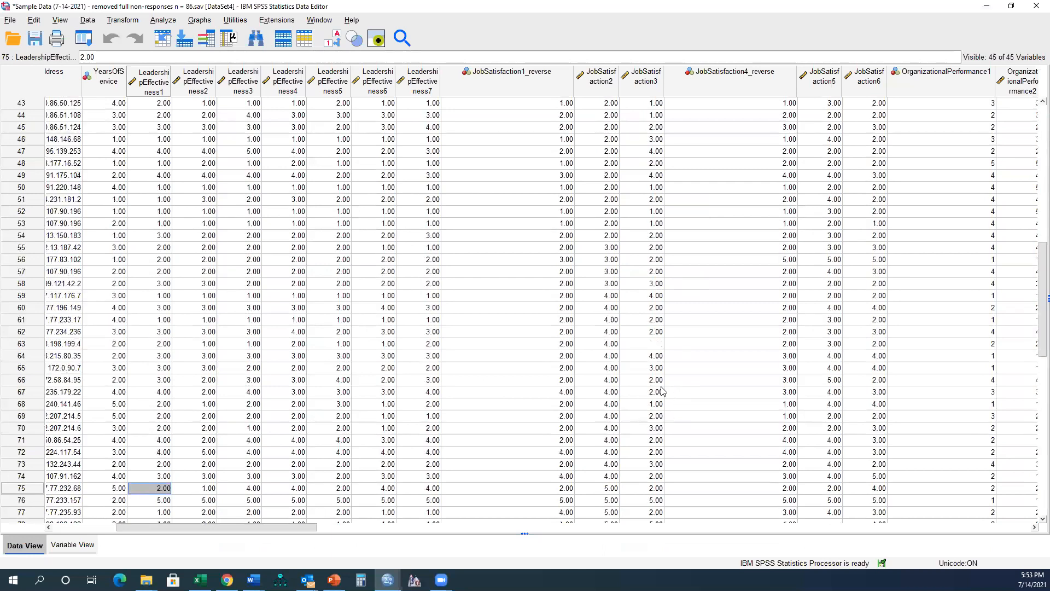
{"action": "left_click", "coordinate": [650, 347]}
- Inspect the replaced value in row 63 of JobSatisfaction3_1 and look through the rest of that column
{"action": "left_click_drag", "start_coordinate": [232, 530], "coordinate": [664, 510]}
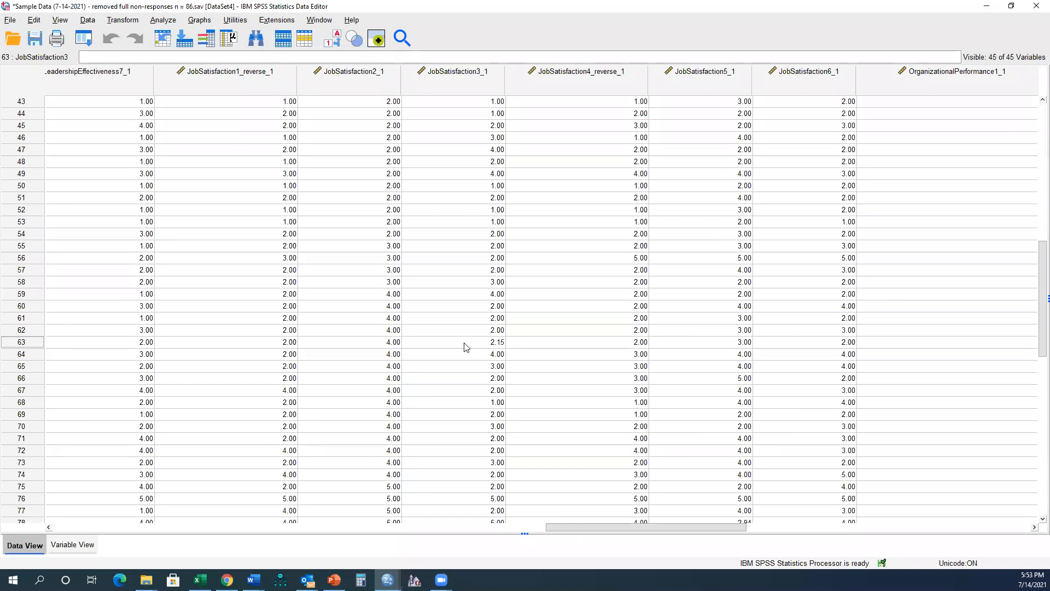
{"action": "left_click", "coordinate": [487, 343]}
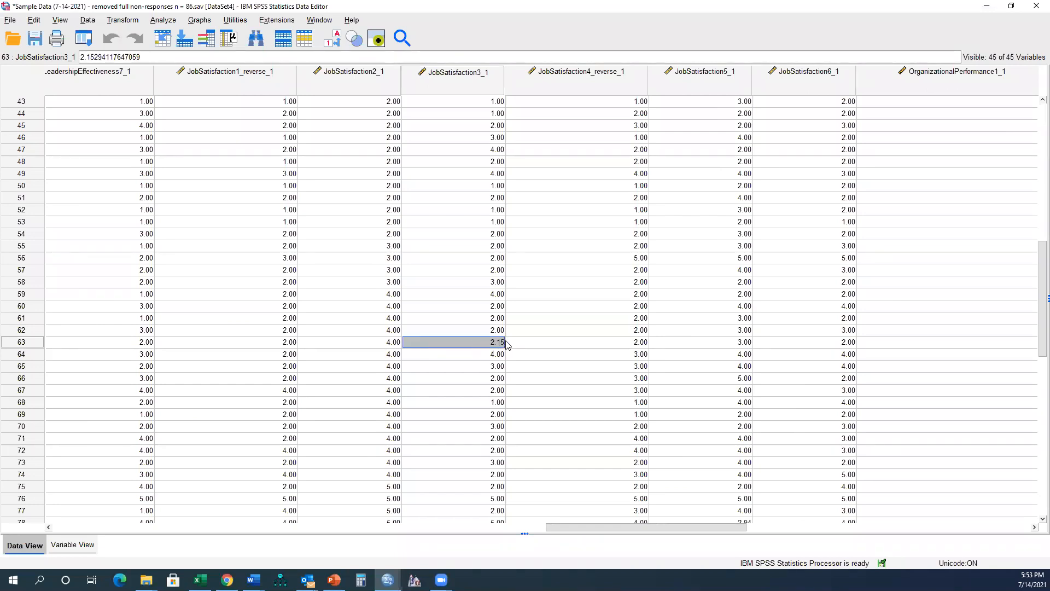
{"action": "left_click", "coordinate": [469, 77]}
{"action": "scroll", "coordinate": [484, 230], "scroll_direction": "down", "scroll_amount": 8}
{"action": "scroll", "coordinate": [488, 248], "scroll_direction": "down", "scroll_amount": 3}
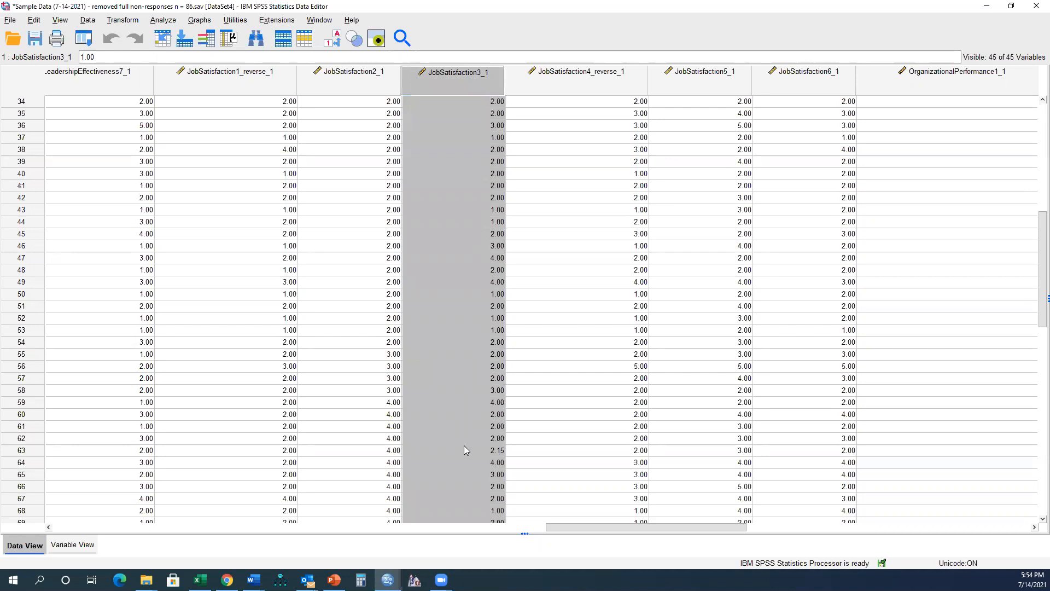
{"action": "left_click", "coordinate": [481, 450]}
- Look through the variable definitions down to the series-mean variables and return to the original LeadershipEffectiveness1 row
{"action": "left_click", "coordinate": [71, 544]}
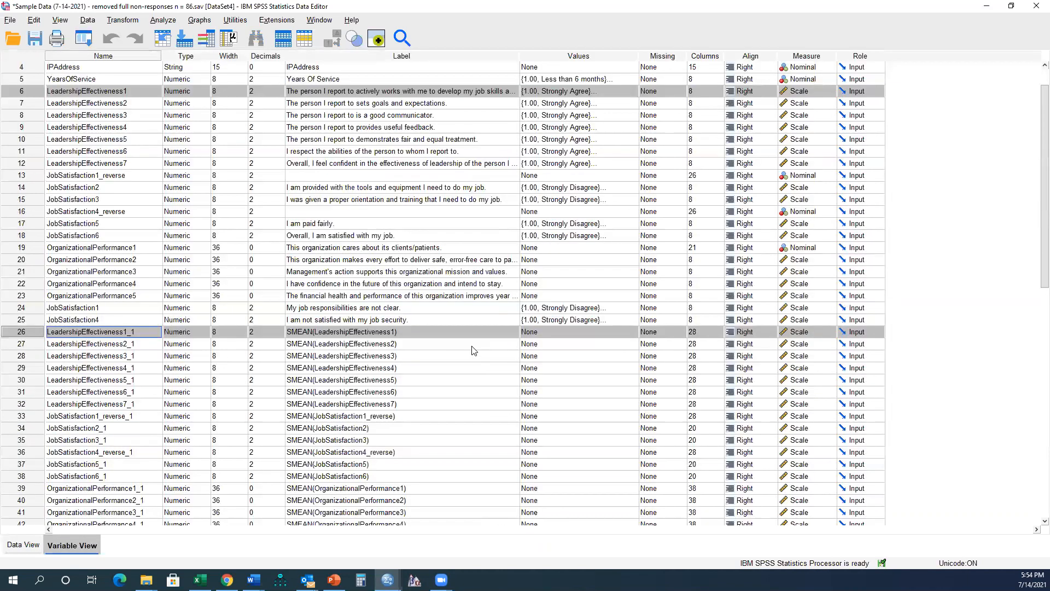
{"action": "scroll", "coordinate": [449, 342], "scroll_direction": "down", "scroll_amount": 3}
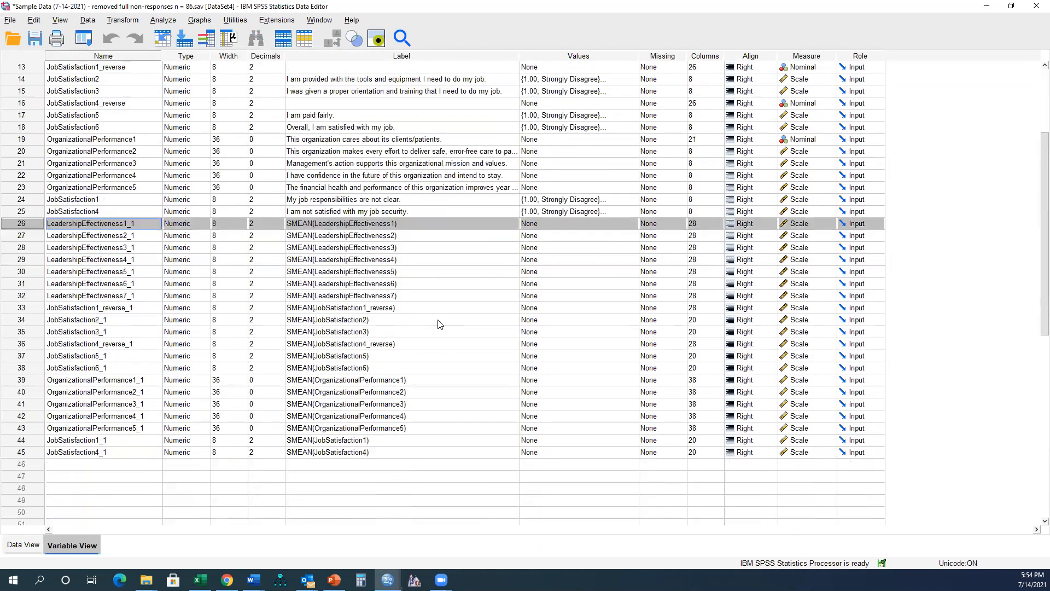
{"action": "scroll", "coordinate": [436, 323], "scroll_direction": "up", "scroll_amount": 4}
{"action": "left_click", "coordinate": [50, 129]}
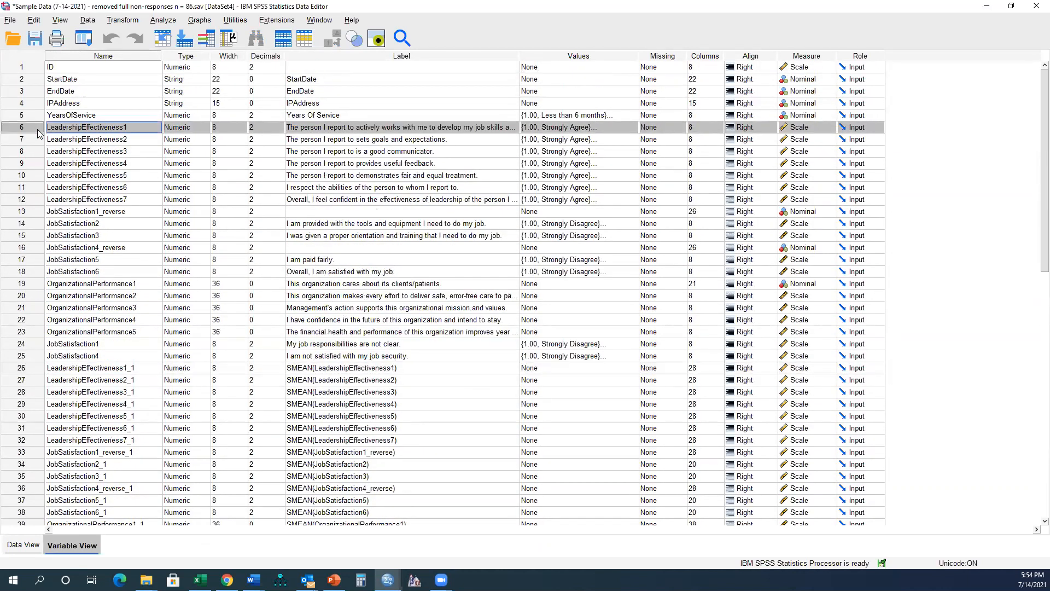
- Compare the original LeadershipEffectiveness1 name with its replacement variable's name, highlighting the _1 suffix of LeadershipEffectiveness1_1
{"action": "double_click", "coordinate": [145, 369]}
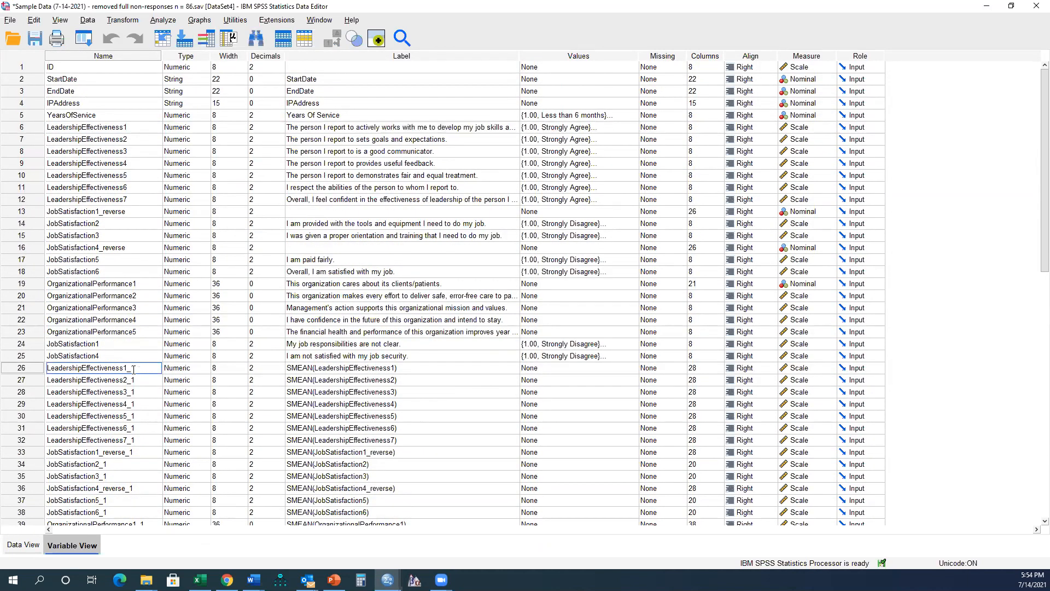
{"action": "double_click", "coordinate": [139, 382]}
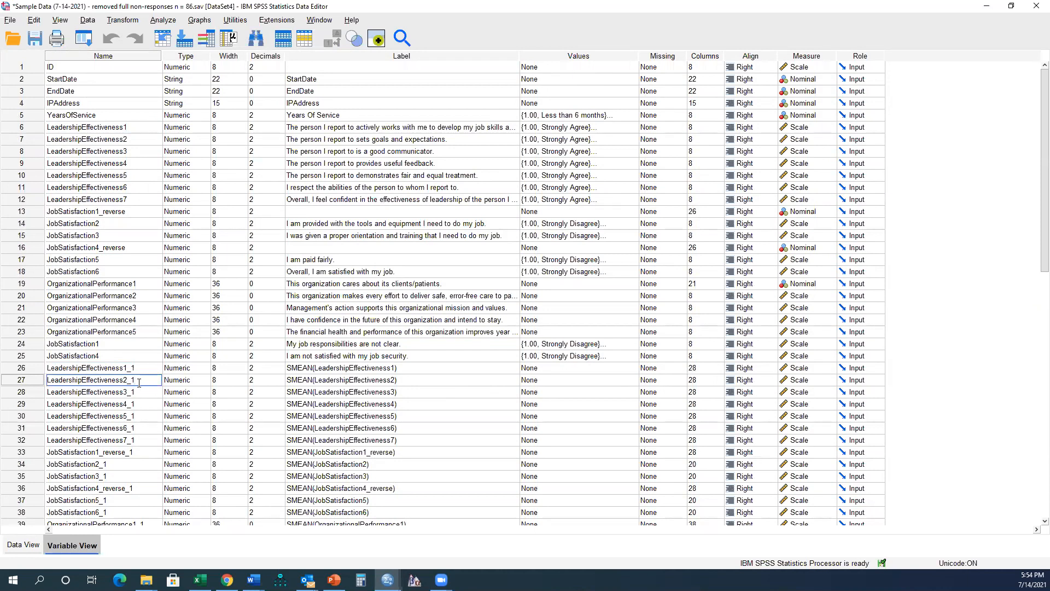
{"action": "double_click", "coordinate": [118, 126]}
{"action": "left_click_drag", "start_coordinate": [134, 126], "coordinate": [44, 125]}
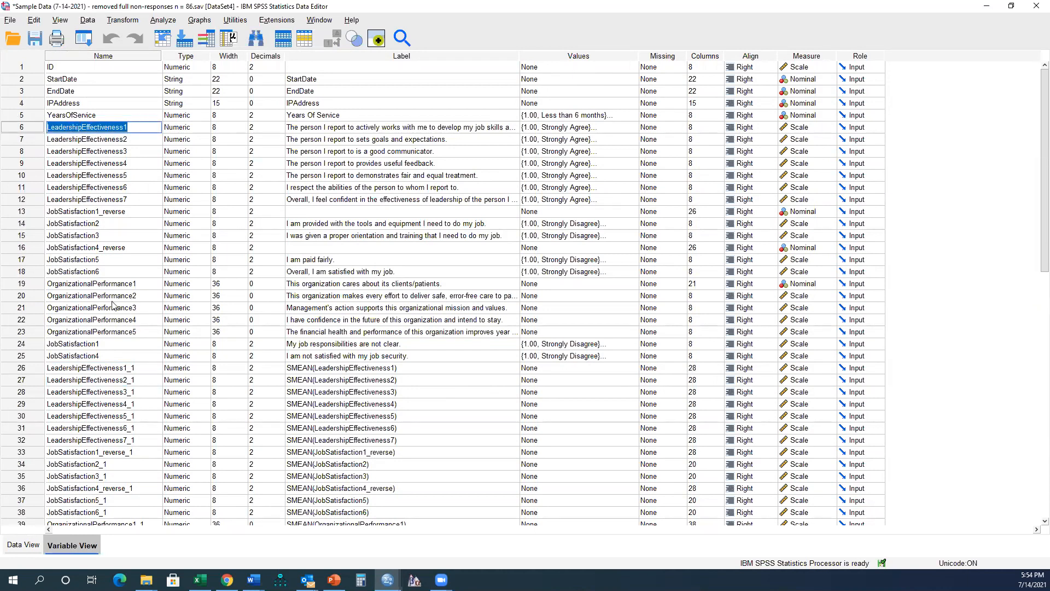
{"action": "double_click", "coordinate": [133, 367]}
{"action": "left_click_drag", "start_coordinate": [126, 367], "coordinate": [58, 370]}
{"action": "mouse_move", "coordinate": [135, 368]}
{"action": "left_mouse_down"}
{"action": "mouse_move", "coordinate": [80, 367]}
{"action": "mouse_move", "coordinate": [135, 368]}
{"action": "mouse_move", "coordinate": [126, 369]}
{"action": "left_mouse_up"}
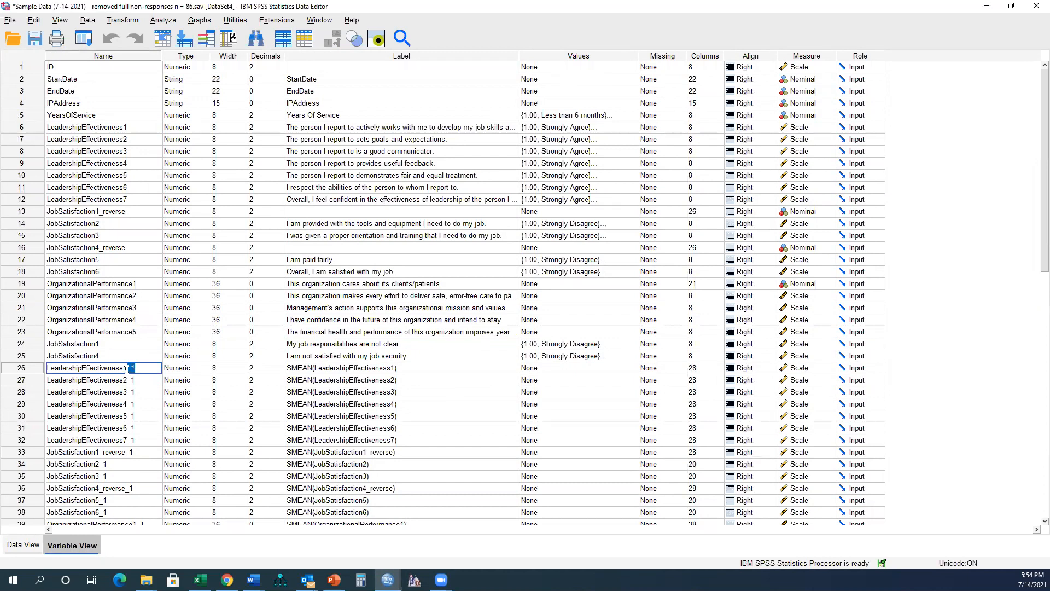
{"action": "double_click", "coordinate": [141, 347]}
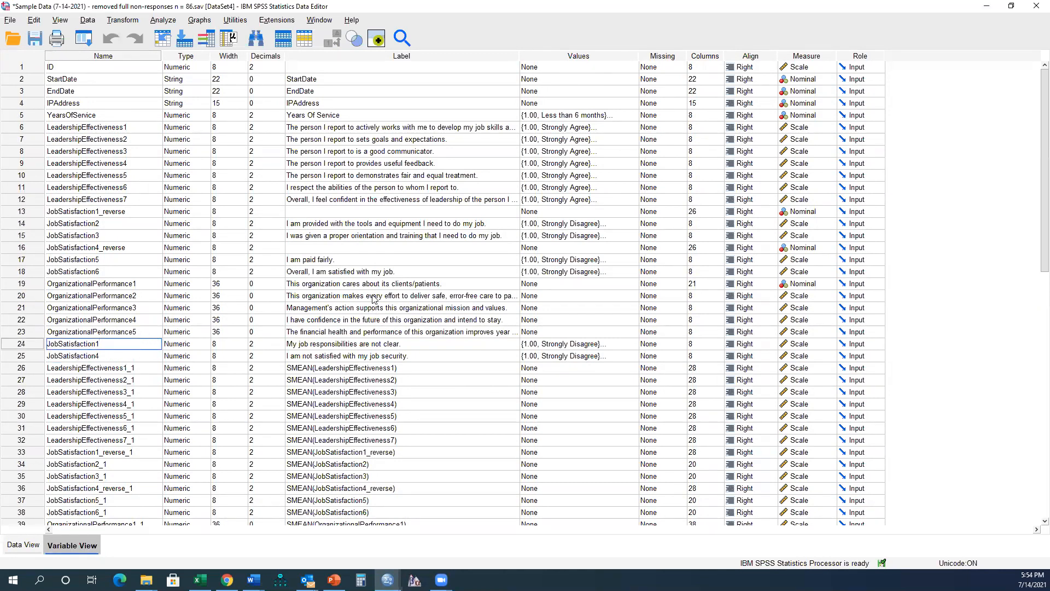
- Compare the labels of LeadershipEffectiveness1 through 7 with the SMEAN labels of their replacement variables by selecting each block of label cells
{"action": "scroll", "coordinate": [373, 298], "scroll_direction": "down", "scroll_amount": 3}
{"action": "scroll", "coordinate": [371, 273], "scroll_direction": "up", "scroll_amount": 3}
{"action": "left_click_drag", "start_coordinate": [355, 129], "coordinate": [356, 199]}
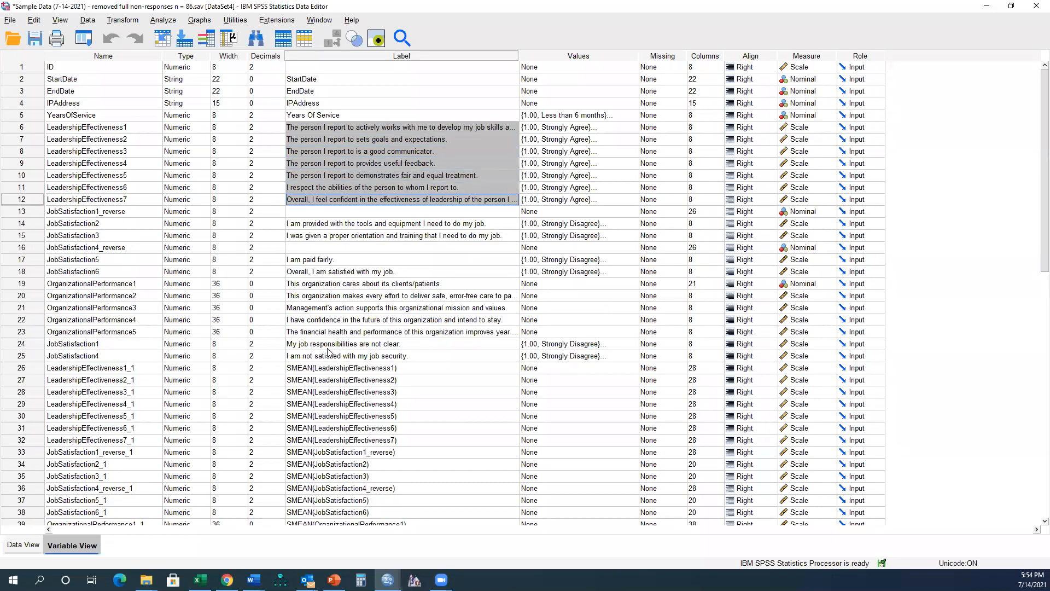
{"action": "left_click_drag", "start_coordinate": [328, 370], "coordinate": [346, 433]}
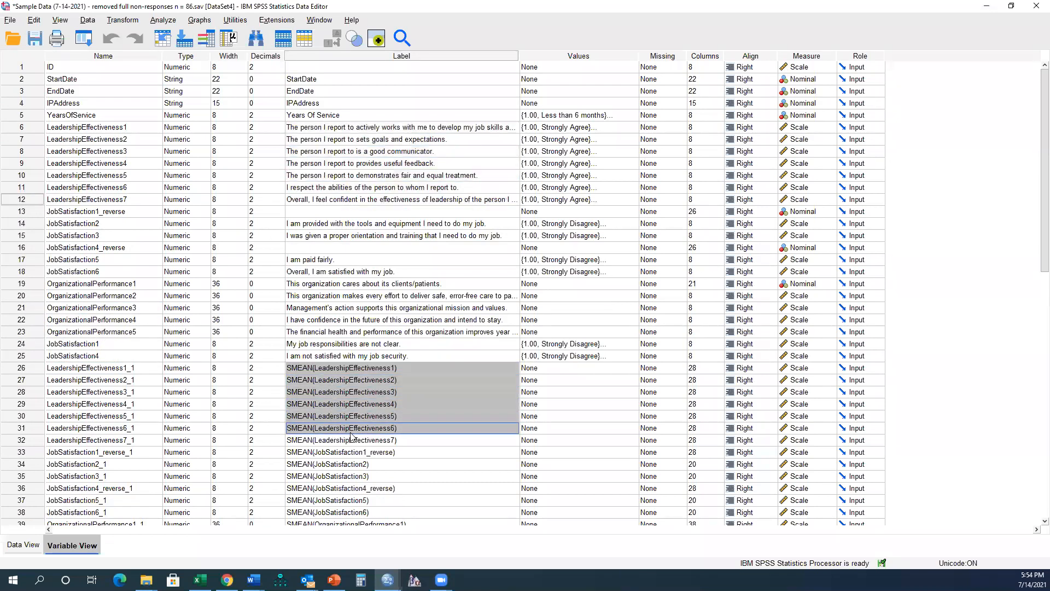
{"action": "left_click_drag", "start_coordinate": [349, 131], "coordinate": [354, 201]}
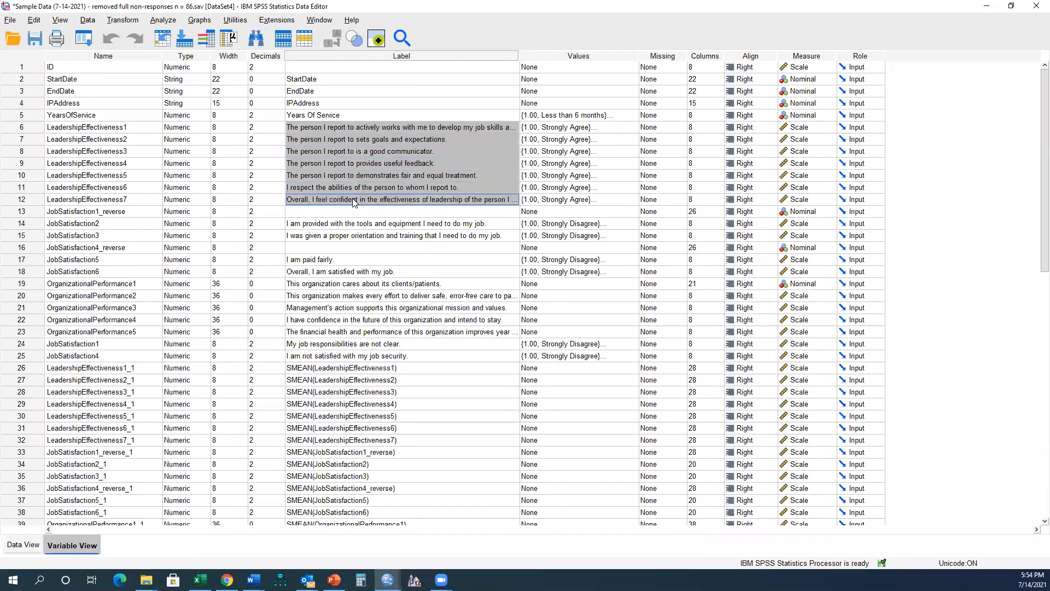
{"action": "left_click_drag", "start_coordinate": [350, 366], "coordinate": [363, 439]}
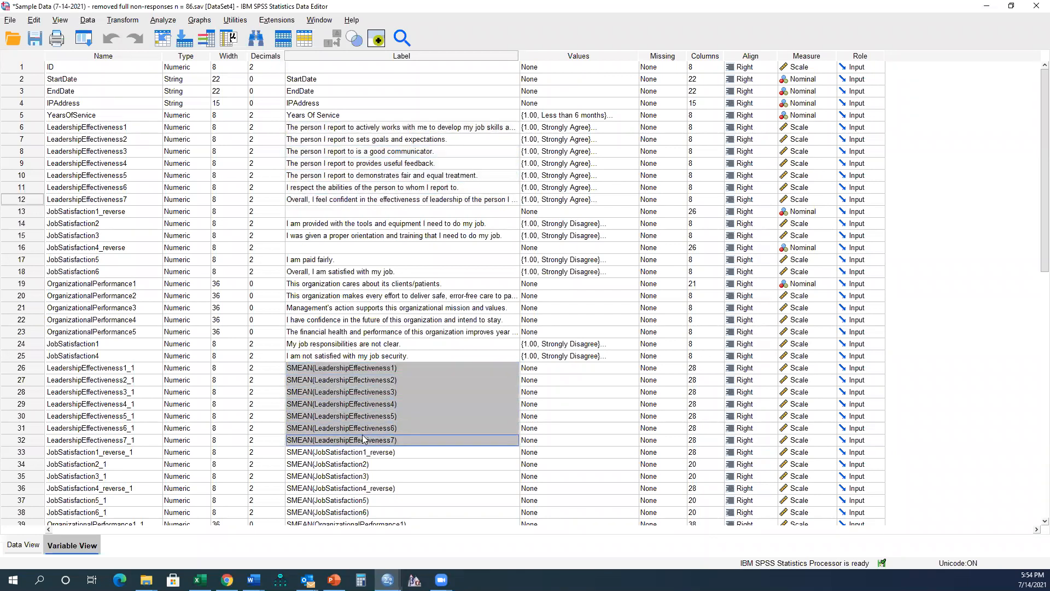
- Fill the labels of LeadershipEffectiveness1_1 to LeadershipEffectiveness7_1 with the copied question texts, and copy the JobSatisfaction1 label to JobSatisfaction1_reverse_1
{"action": "key", "text": "ctrl+v"}
{"action": "scroll", "coordinate": [350, 311], "scroll_direction": "down", "scroll_amount": 1}
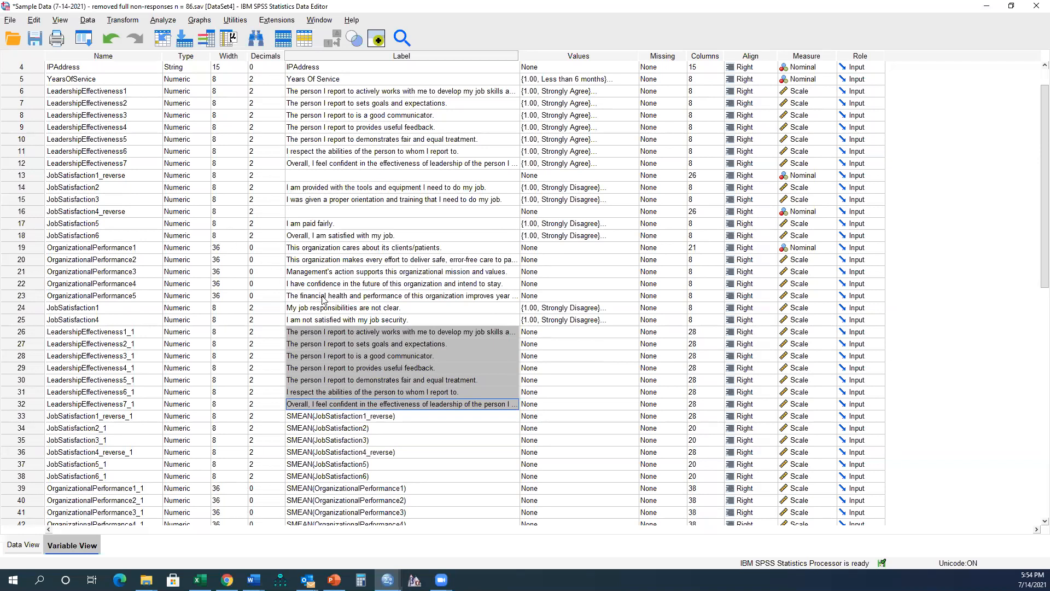
{"action": "left_click_drag", "start_coordinate": [407, 309], "coordinate": [285, 305]}
{"action": "key", "text": "ctrl+c"}
{"action": "left_click", "coordinate": [411, 415]}
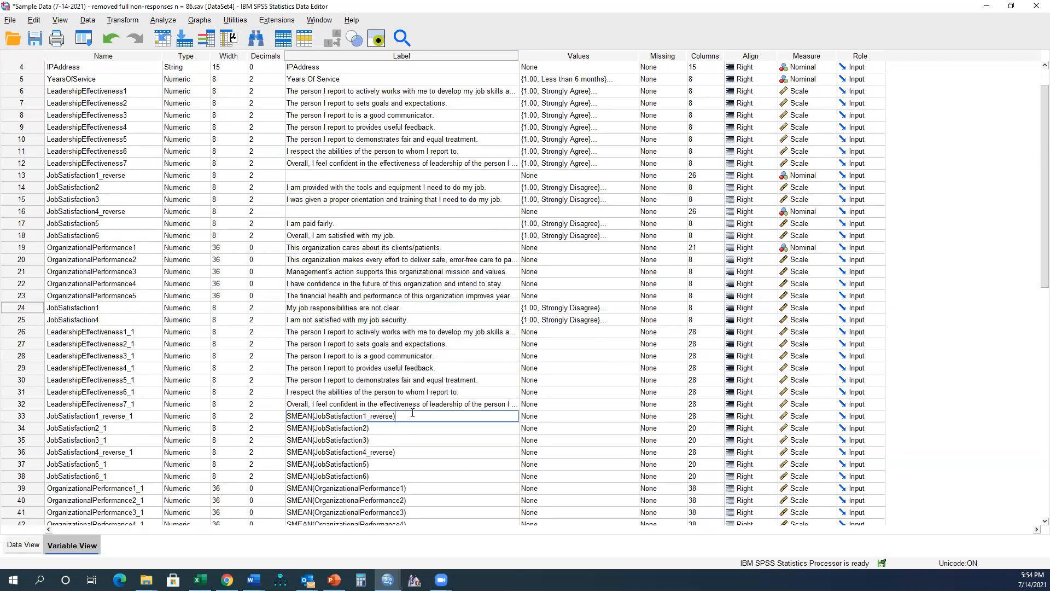
{"action": "key", "text": "ctrl+v"}
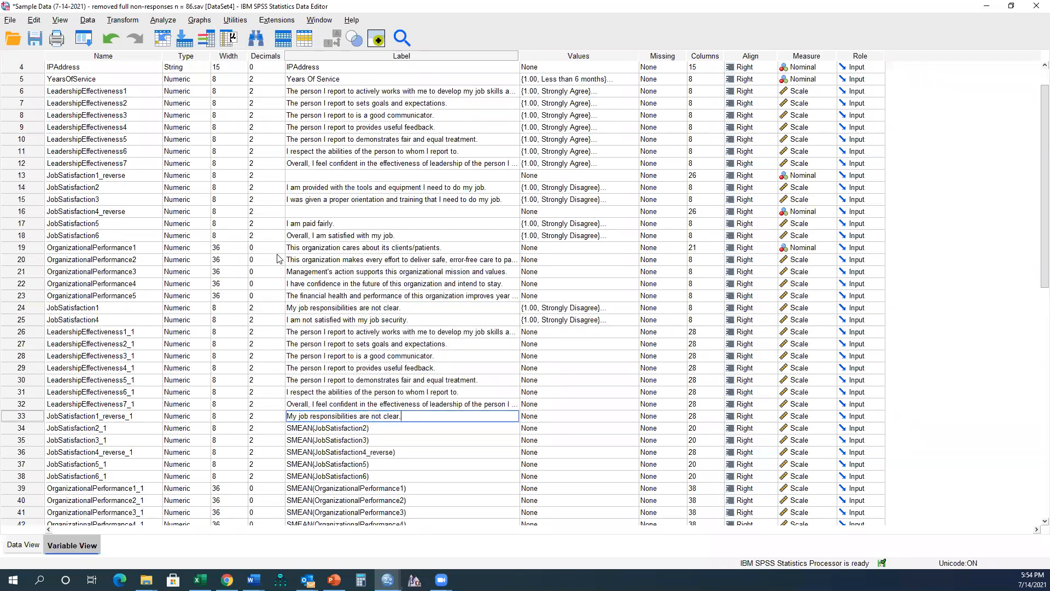
- Copy the labels of JobSatisfaction2 and JobSatisfaction3 to JobSatisfaction2_1 and JobSatisfaction3_1
{"action": "left_click_drag", "start_coordinate": [297, 192], "coordinate": [298, 199]}
{"action": "key", "text": "ctrl+c"}
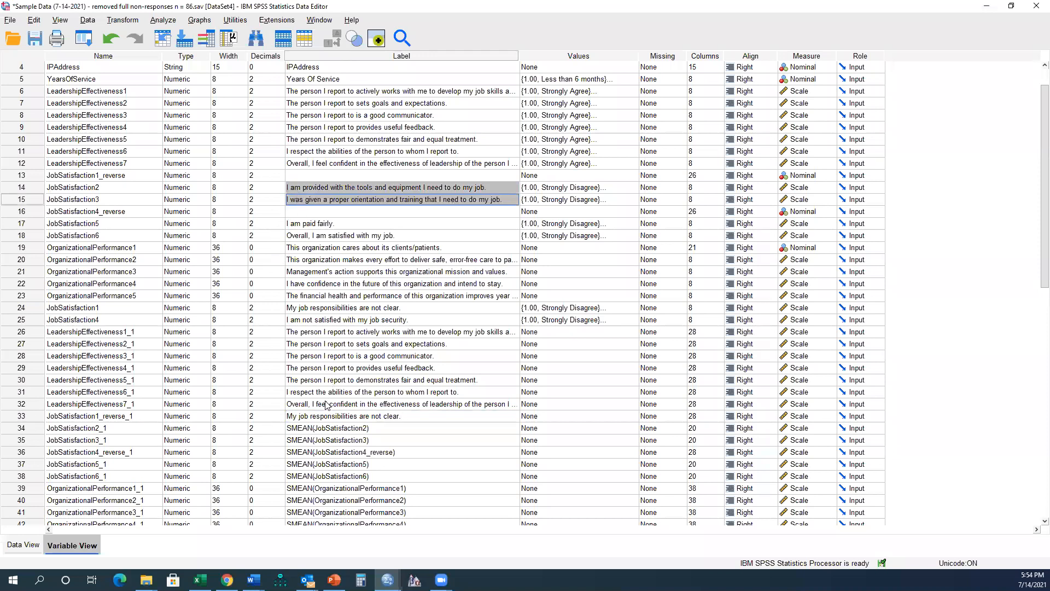
{"action": "scroll", "coordinate": [287, 383], "scroll_direction": "down", "scroll_amount": 1}
{"action": "left_click_drag", "start_coordinate": [303, 395], "coordinate": [304, 405]}
{"action": "key", "text": "ctrl+v"}
- Replace the label of JobSatisfaction4_reverse_1 with the JobSatisfaction4 label "I am not satisfied with my job security."
{"action": "left_click", "coordinate": [349, 284]}
{"action": "left_click_drag", "start_coordinate": [419, 284], "coordinate": [286, 284]}
{"action": "key", "text": "ctrl+c"}
{"action": "left_click", "coordinate": [386, 425]}
{"action": "left_click", "coordinate": [402, 416]}
{"action": "left_click_drag", "start_coordinate": [402, 416], "coordinate": [230, 409]}
{"action": "key", "text": "ctrl+v"}
- Try to paste the labels of JobSatisfaction6 through OrganizationalPerformance5 onto JobSatisfaction5_1 through OrganizationalPerformance4_1, and undo the paste
{"action": "left_click", "coordinate": [332, 184]}
{"action": "left_click_drag", "start_coordinate": [398, 199], "coordinate": [386, 260]}
{"action": "scroll", "coordinate": [343, 394], "scroll_direction": "down", "scroll_amount": 1}
{"action": "left_click_drag", "start_coordinate": [339, 388], "coordinate": [339, 455]}
{"action": "key", "text": "ctrl+v"}
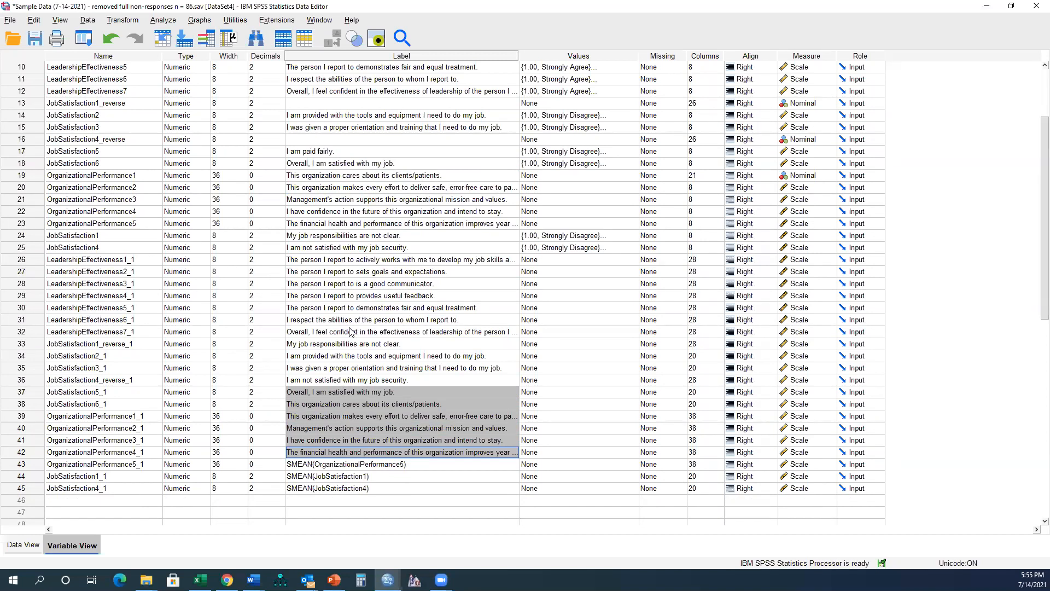
{"action": "key", "text": "ctrl+z"}
- Copy the labels of JobSatisfaction5 and JobSatisfaction6 to JobSatisfaction5_1 and JobSatisfaction6_1
{"action": "left_click", "coordinate": [311, 152]}
{"action": "left_click_drag", "start_coordinate": [336, 164], "coordinate": [318, 154]}
{"action": "key", "text": "ctrl+c"}
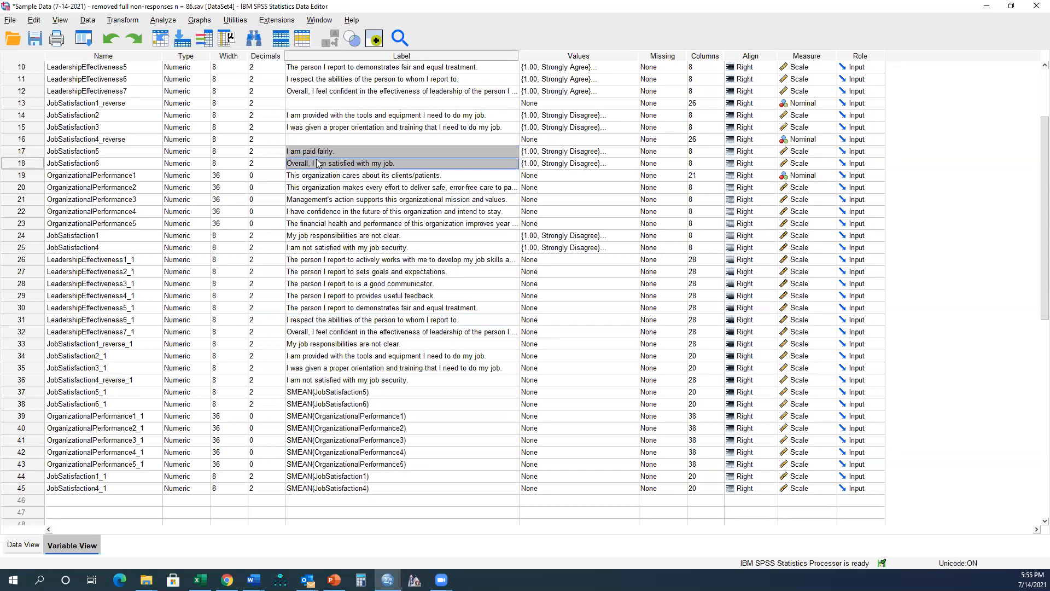
{"action": "left_click", "coordinate": [314, 400]}
{"action": "left_click_drag", "start_coordinate": [314, 395], "coordinate": [323, 405]}
{"action": "key", "text": "ctrl+v"}
- Copy the labels of OrganizationalPerformance1 to OrganizationalPerformance5 to the matching variables OrganizationalPerformance1_1 to OrganizationalPerformance5_1
{"action": "left_click_drag", "start_coordinate": [305, 176], "coordinate": [310, 225]}
{"action": "key", "text": "ctrl+c"}
{"action": "left_click_drag", "start_coordinate": [321, 416], "coordinate": [322, 465]}
{"action": "key", "text": "ctrl+v"}
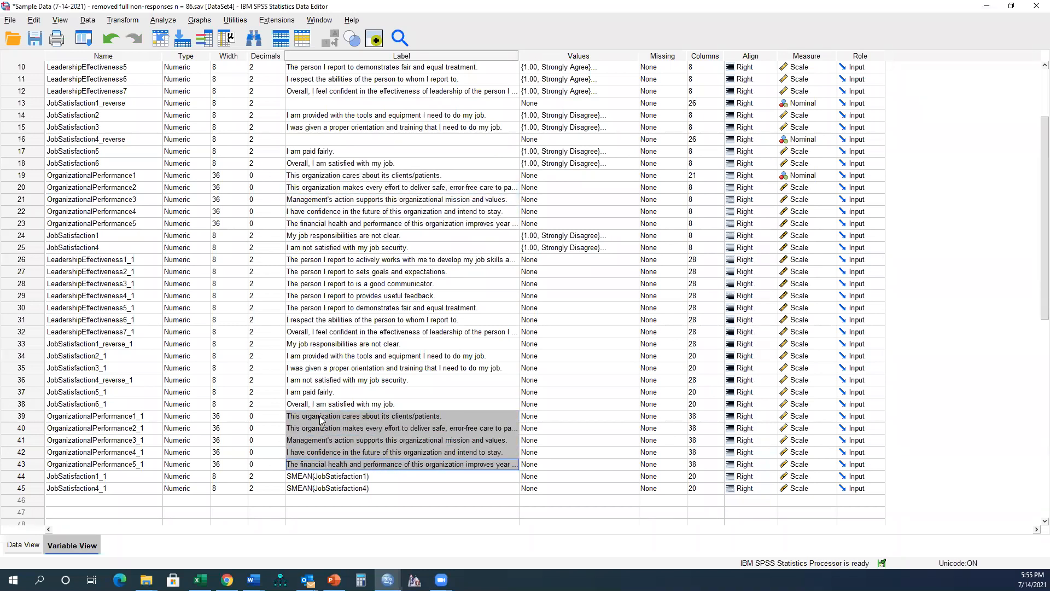
{"action": "scroll", "coordinate": [308, 380], "scroll_direction": "up", "scroll_amount": 2}
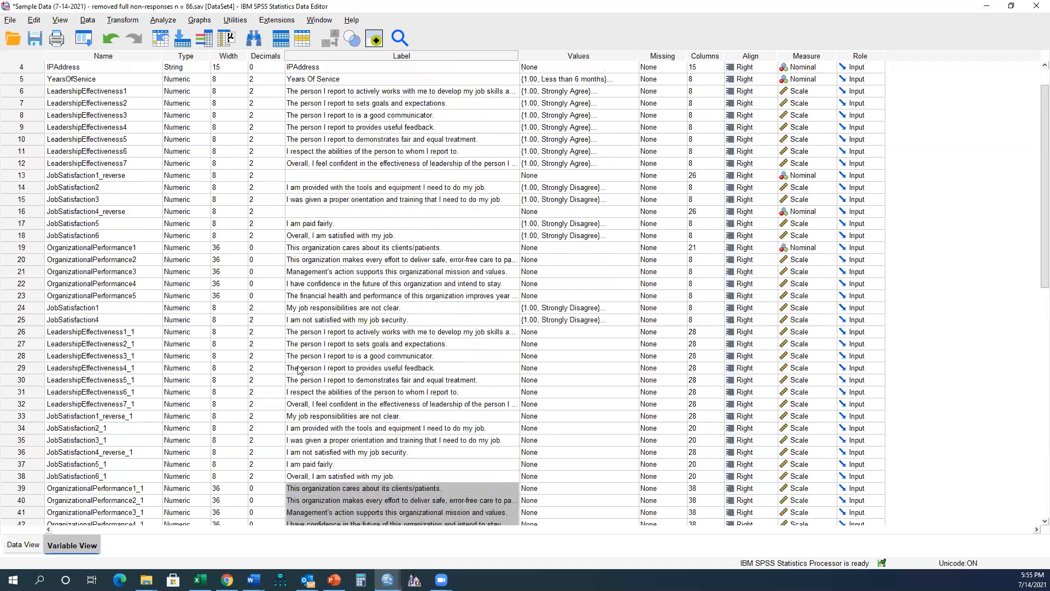
- Examine the case values of the mean-replaced leadership effectiveness variables for remaining gaps
{"action": "double_click", "coordinate": [31, 340]}
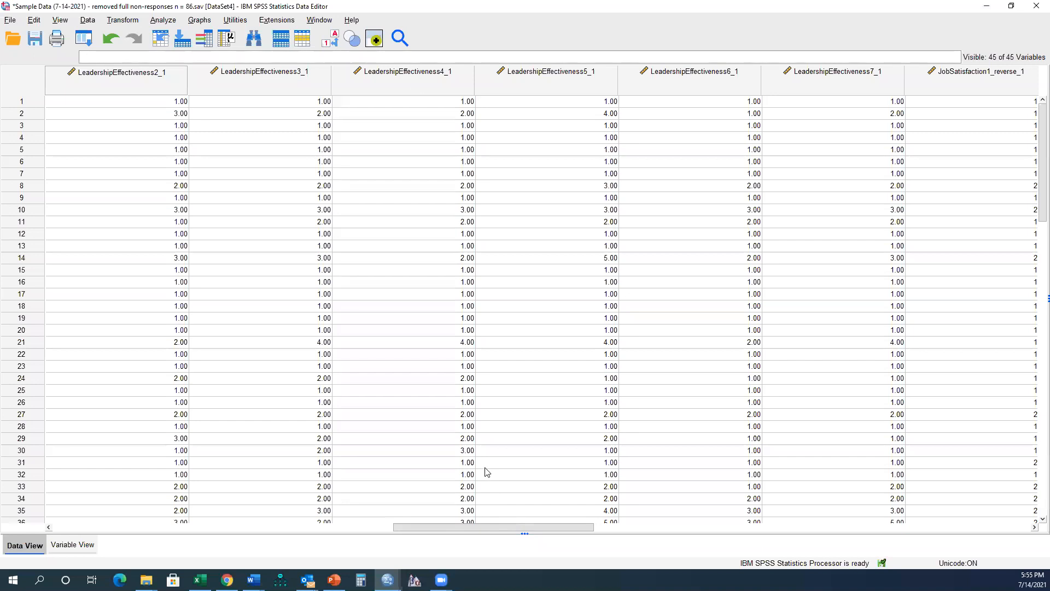
{"action": "scroll", "coordinate": [491, 450], "scroll_direction": "down", "scroll_amount": 5}
{"action": "scroll", "coordinate": [486, 432], "scroll_direction": "down", "scroll_amount": 5}
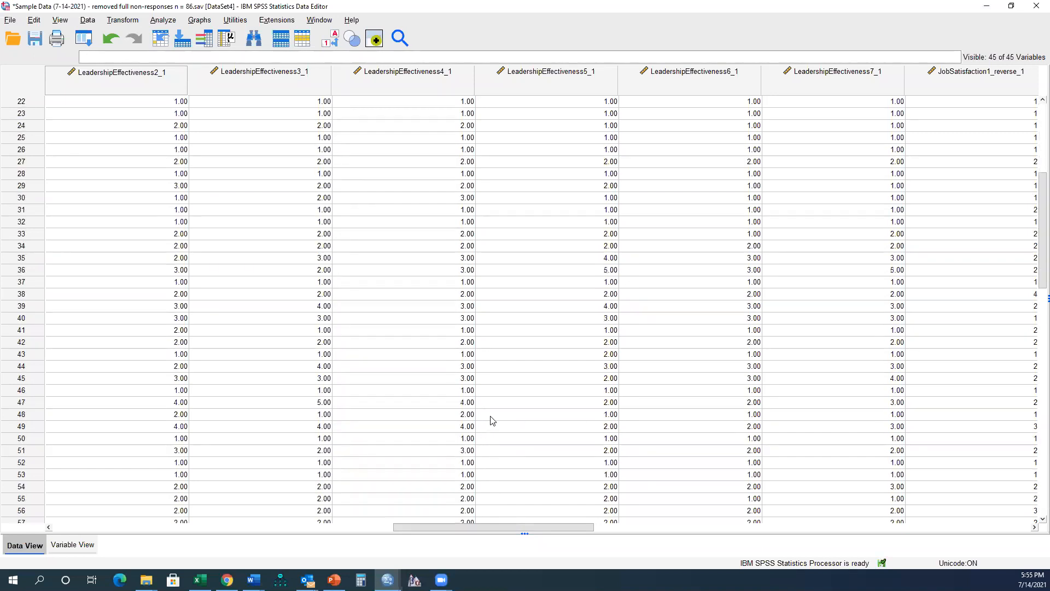
{"action": "scroll", "coordinate": [496, 409], "scroll_direction": "up", "scroll_amount": 10}
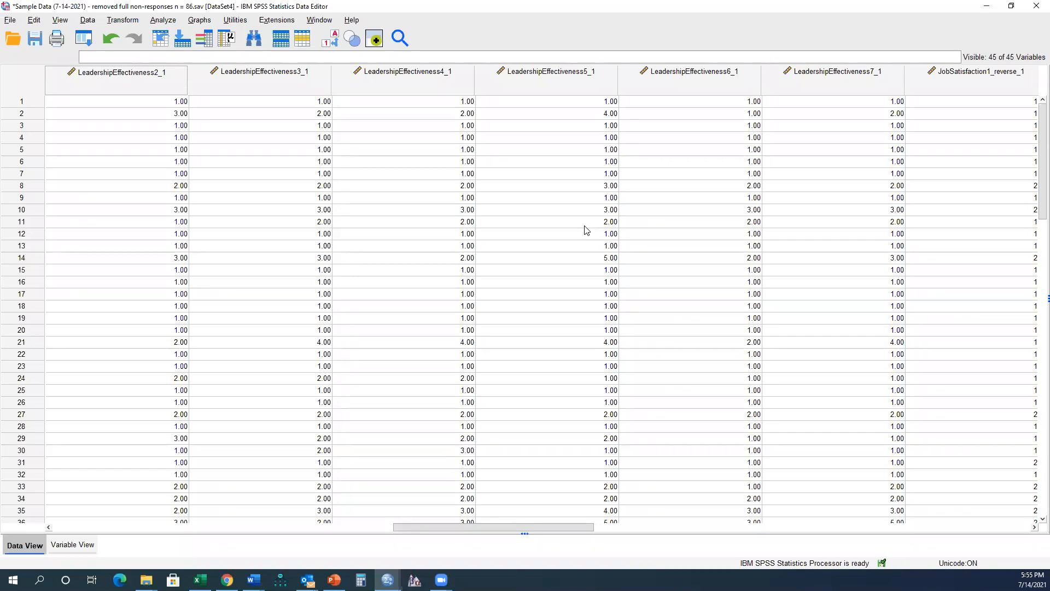
{"action": "scroll", "coordinate": [576, 226], "scroll_direction": "down", "scroll_amount": 7}
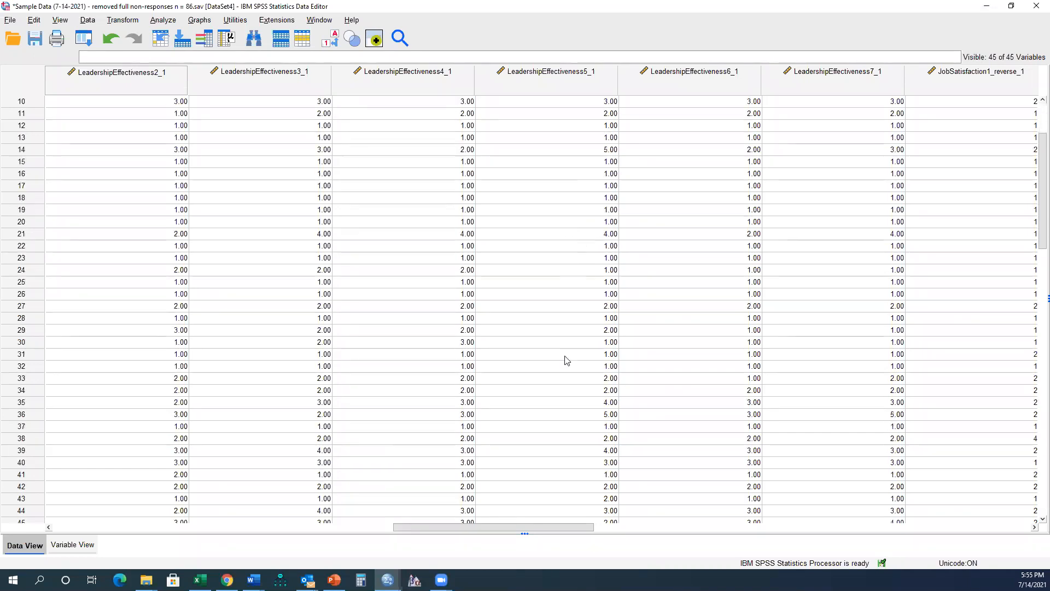
- Save the dataset under the new name "Sample Data (7-14-2021) - replaced missing values with average n = 86.sav"
{"action": "left_click", "coordinate": [12, 22]}
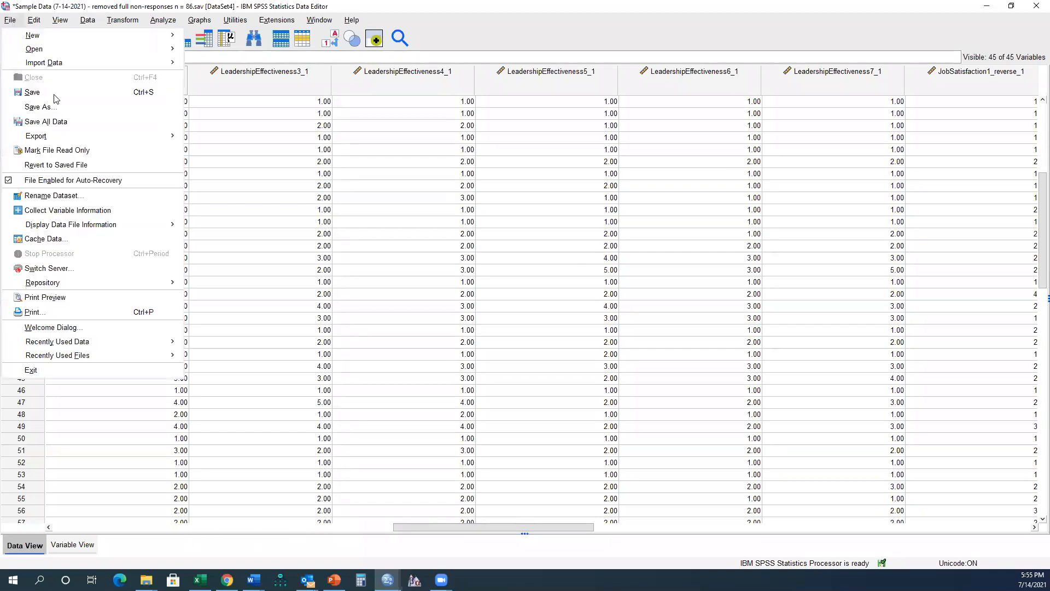
{"action": "left_click", "coordinate": [41, 106]}
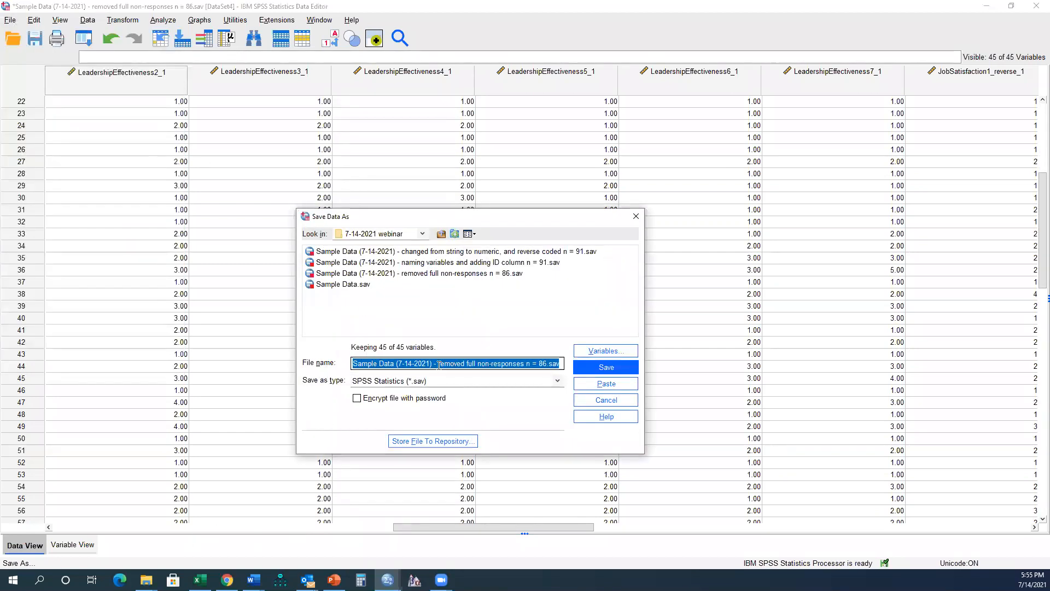
{"action": "left_click_drag", "start_coordinate": [439, 365], "coordinate": [517, 364]}
{"action": "type", "text": "replasced missing values with avera"}
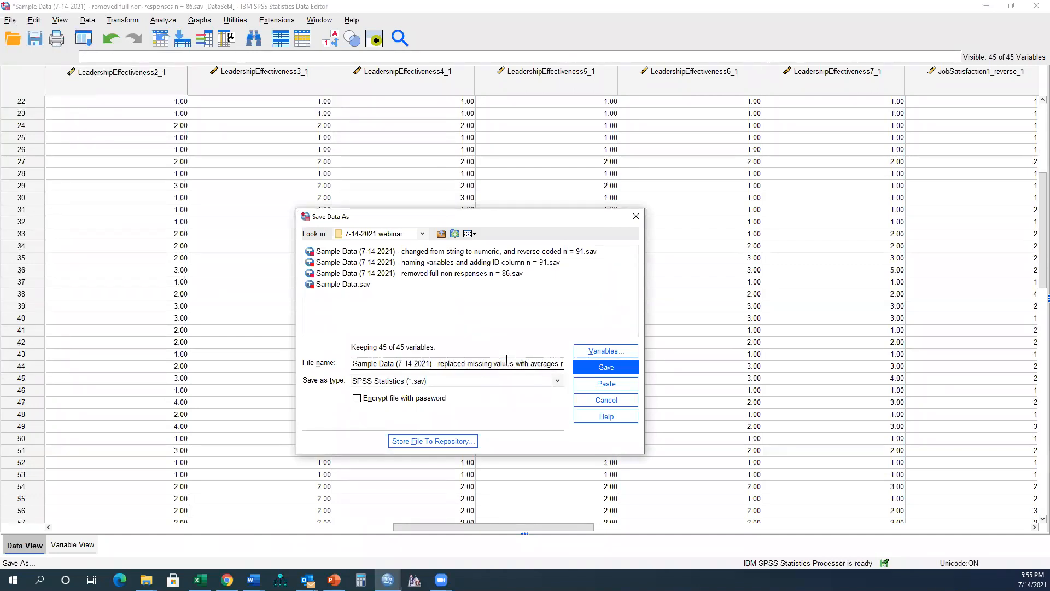
{"action": "type", "text": "ge"}
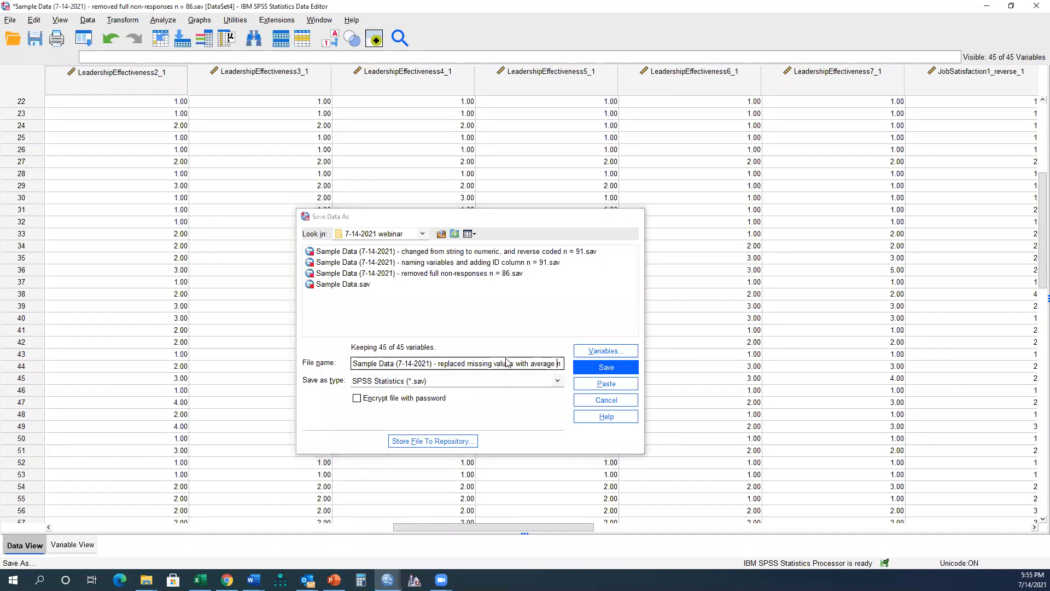
{"action": "key", "text": "Return"}
- Delete the original variables from LeadershipEffectiveness1 through JobSatisfaction4 in the variable list, and switch to the PowerPoint presentation
{"action": "left_click", "coordinate": [72, 544]}
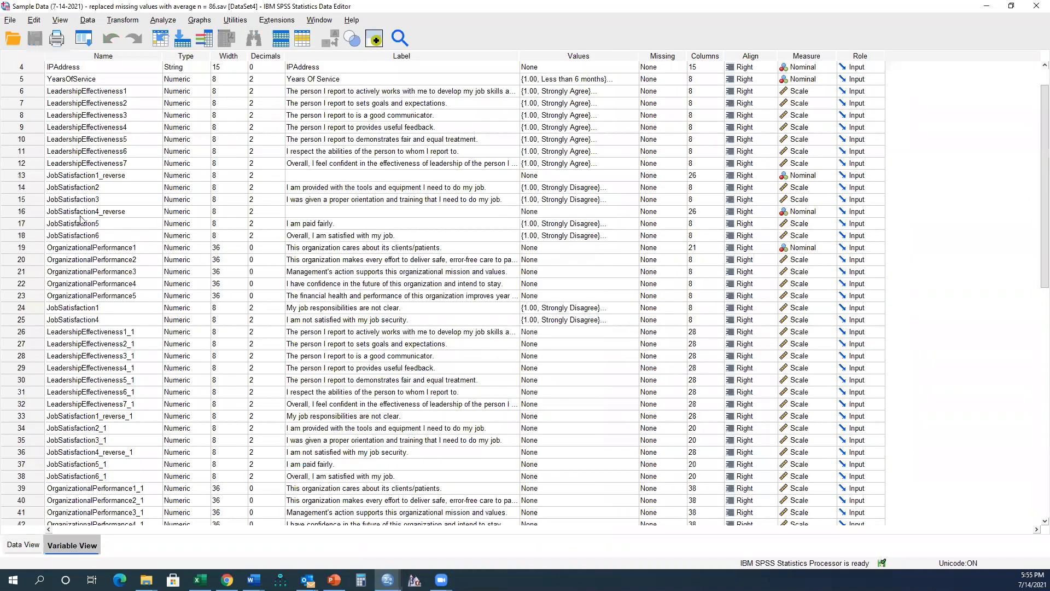
{"action": "left_click", "coordinate": [31, 131]}
{"action": "scroll", "coordinate": [44, 195], "scroll_direction": "down", "scroll_amount": 2}
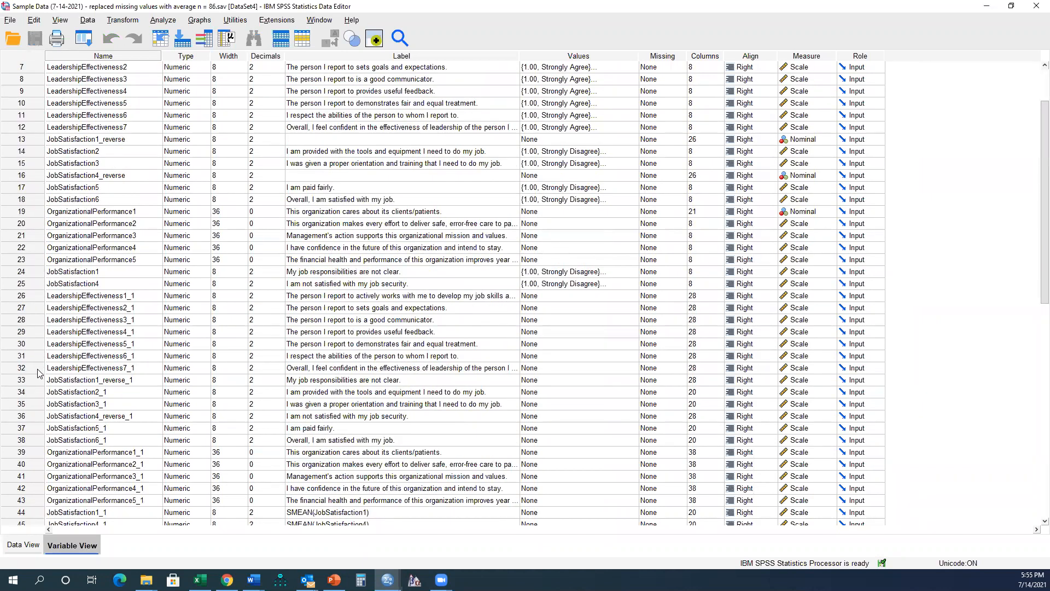
{"action": "left_click", "coordinate": [31, 288], "text": "shift"}
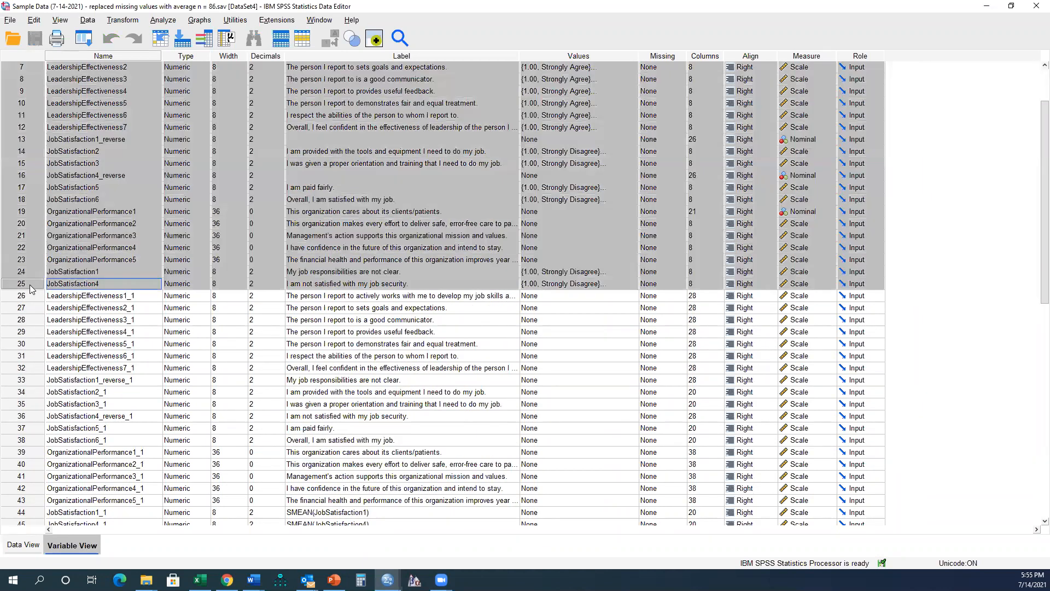
{"action": "scroll", "coordinate": [31, 285], "scroll_direction": "up", "scroll_amount": 2}
{"action": "right_click", "coordinate": [31, 261]}
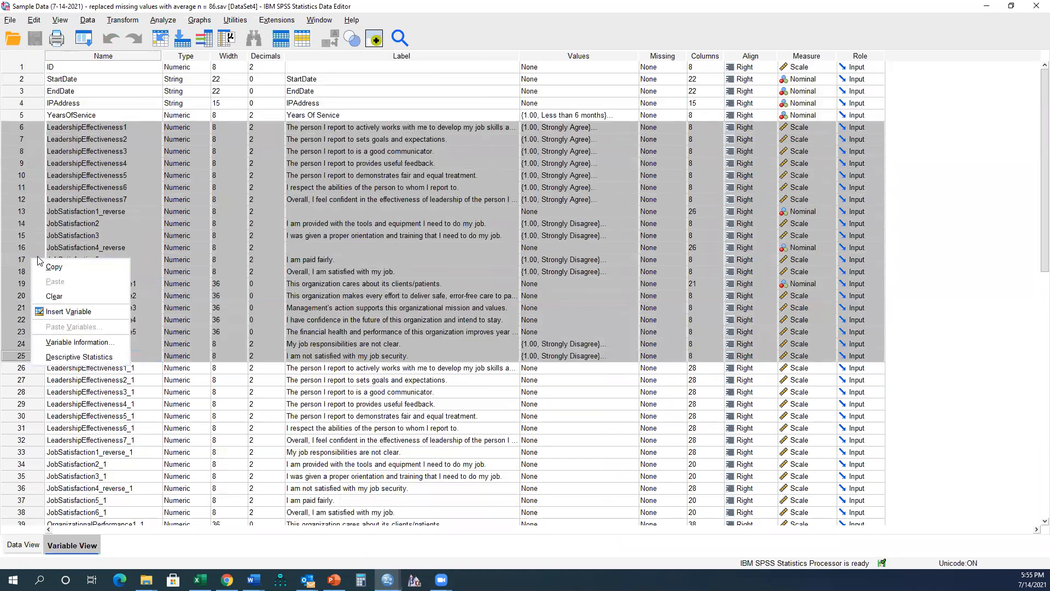
{"action": "left_click", "coordinate": [59, 297]}
{"action": "left_click_drag", "start_coordinate": [97, 132], "coordinate": [107, 346]}
{"action": "left_click", "coordinate": [114, 115]}
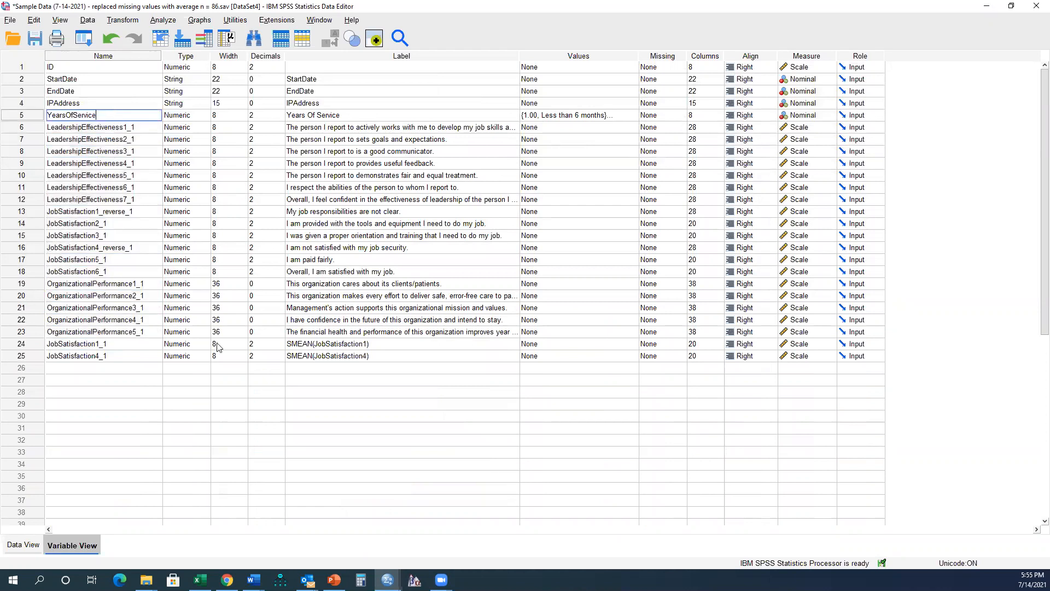
{"action": "left_click", "coordinate": [334, 579]}
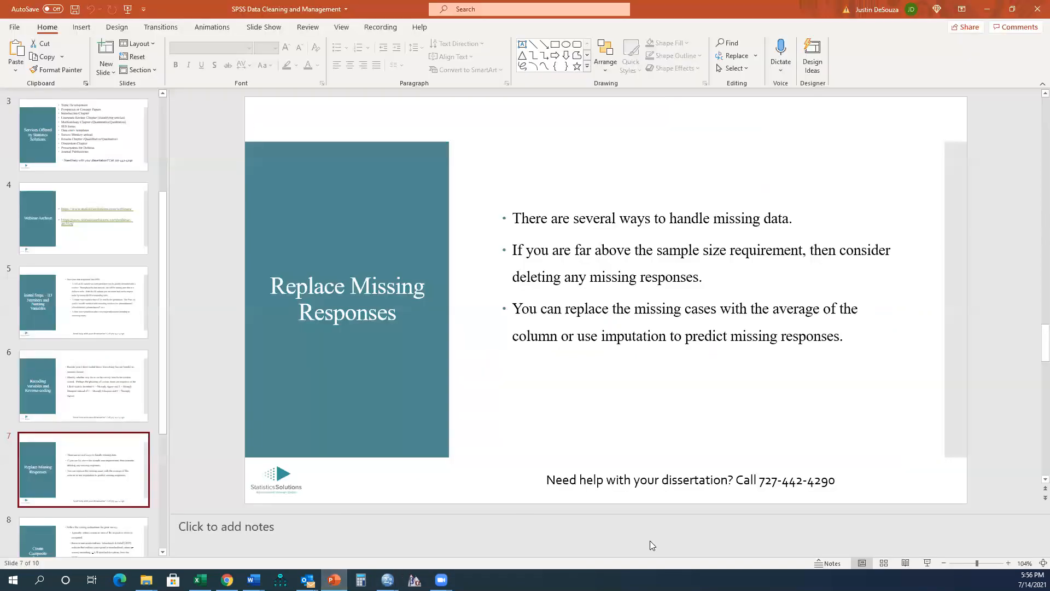
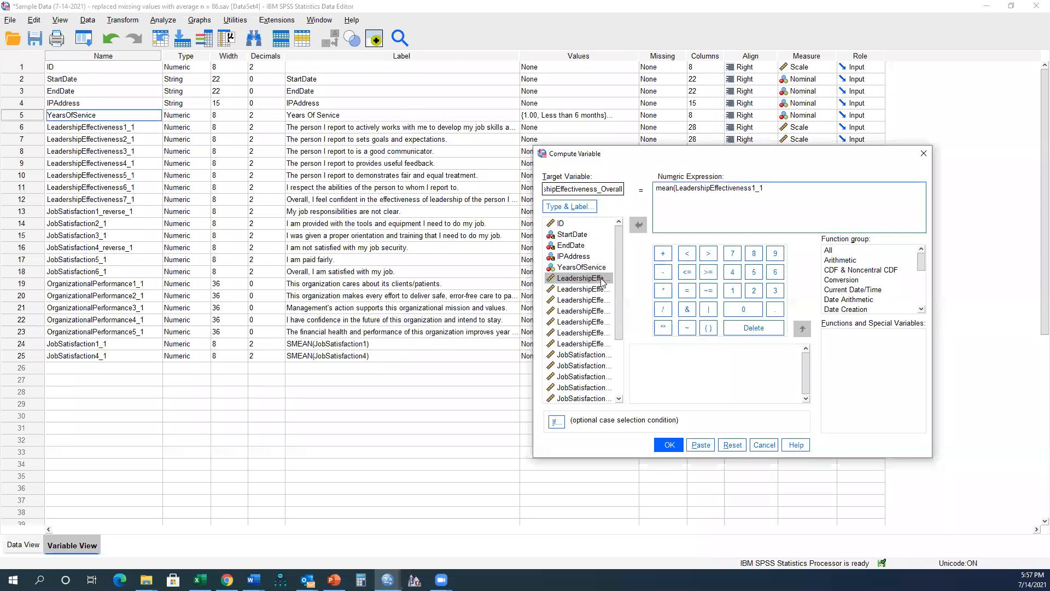
- Try to list LeadershipEffectiveness2_1 to LeadershipEffectiveness4_1 one by one in the mean expression, and delete them again
{"action": "type", "text": ","}
{"action": "double_click", "coordinate": [597, 290]}
{"action": "type", "text": ","}
{"action": "double_click", "coordinate": [595, 300]}
{"action": "double_click", "coordinate": [595, 311]}
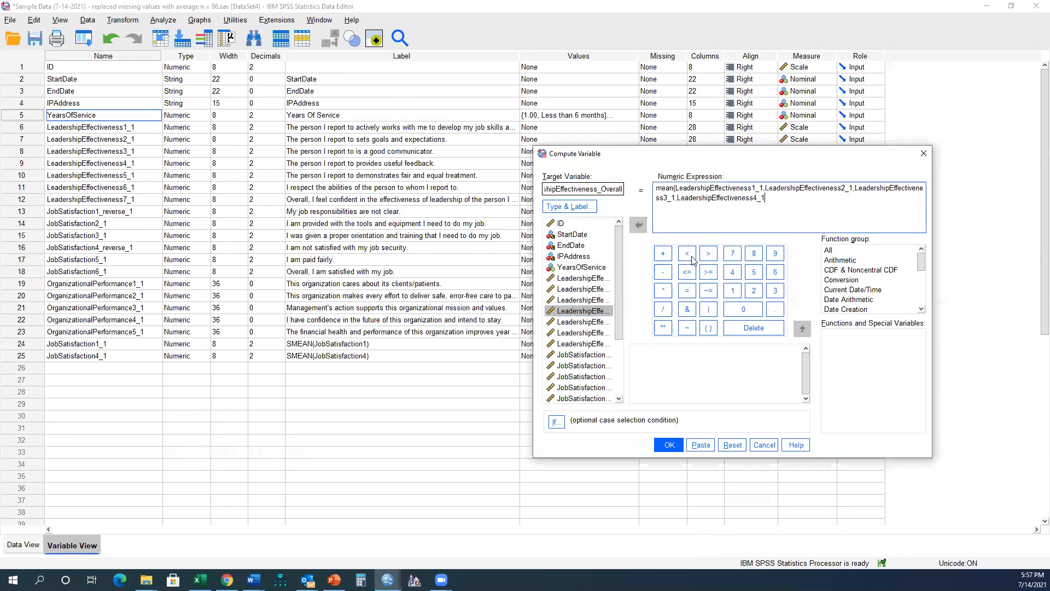
{"action": "left_click_drag", "start_coordinate": [765, 198], "coordinate": [765, 189]}
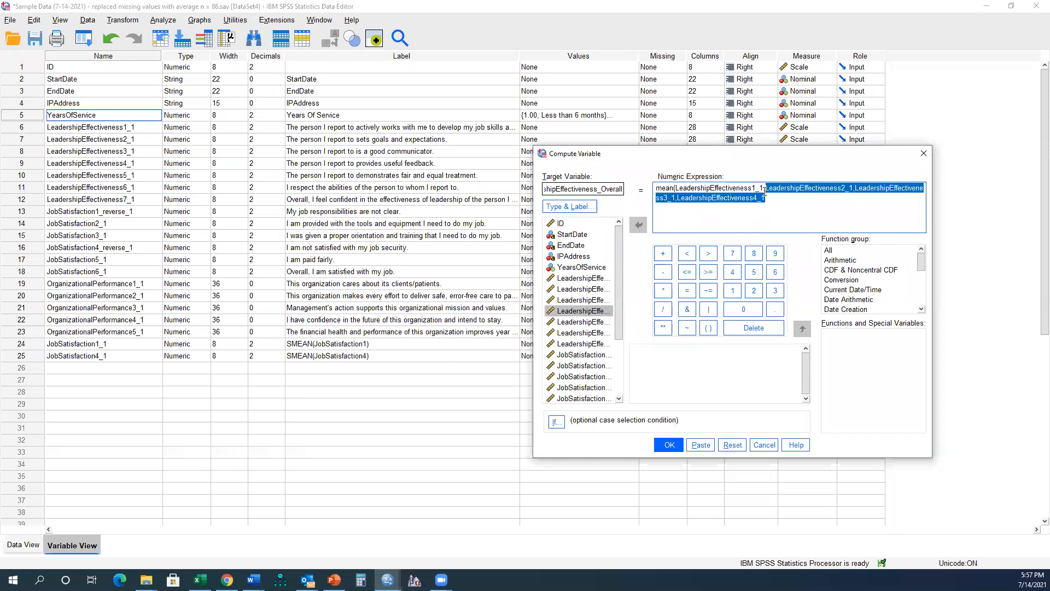
{"action": "key", "text": "BackSpace"}
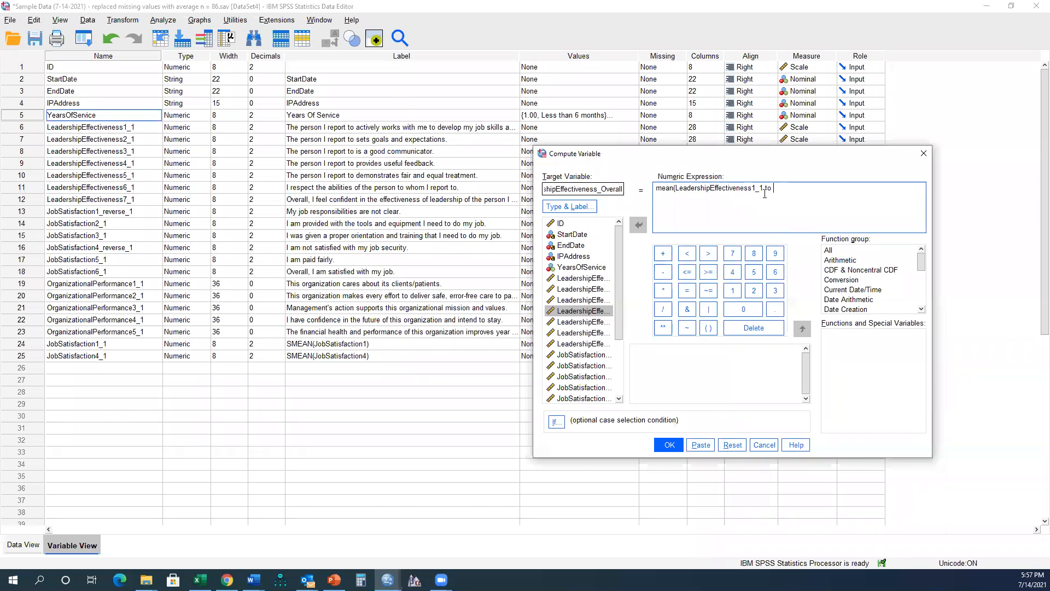
- Complete the expression as mean(LeadershipEffectiveness1_1 to LeadershipEffectiveness7_1) and send the computation to the syntax
{"action": "double_click", "coordinate": [596, 344]}
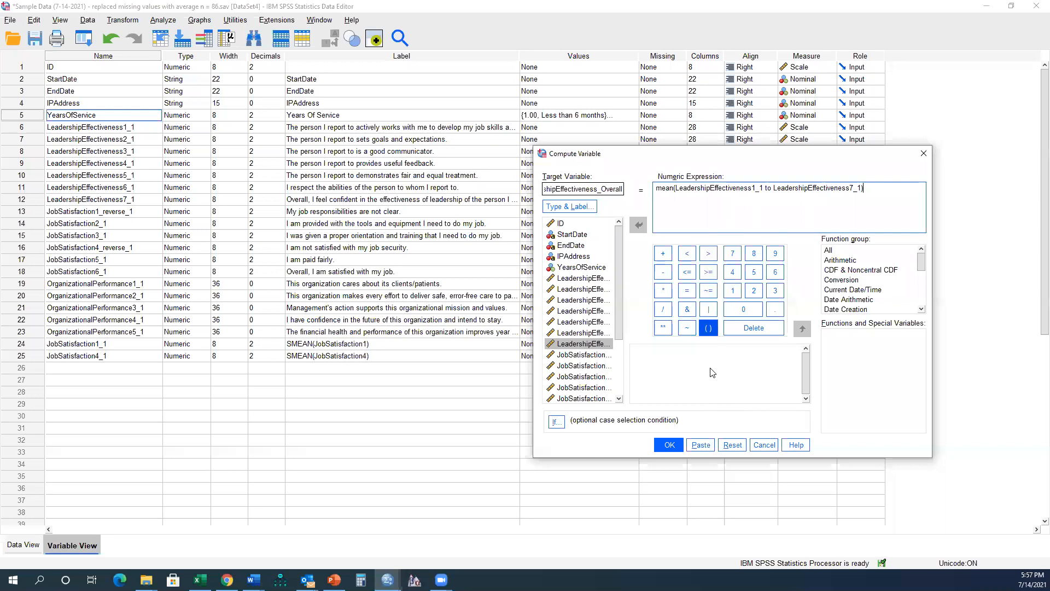
{"action": "left_click", "coordinate": [697, 445]}
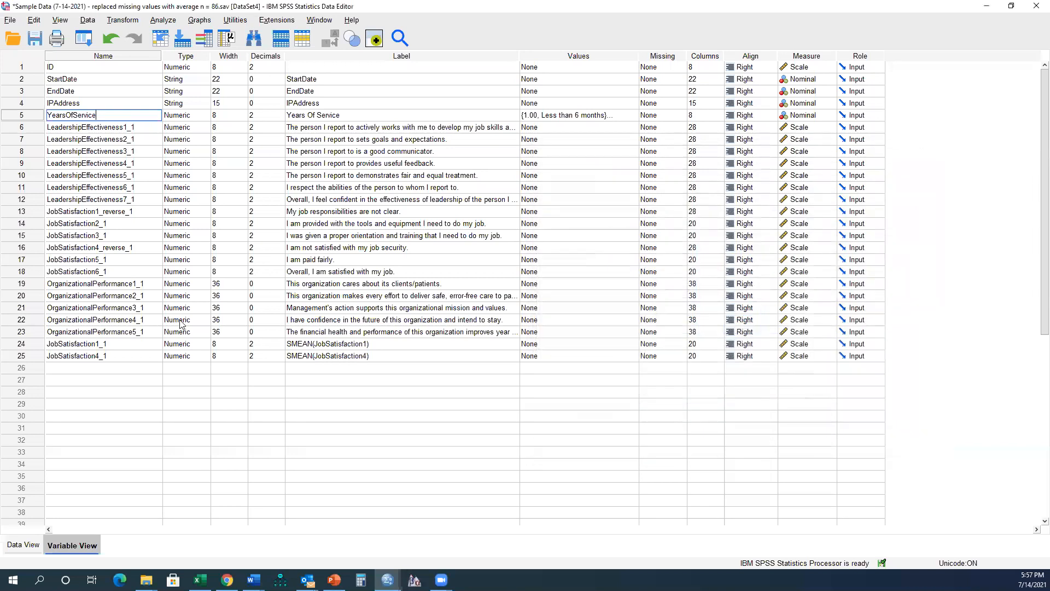
- Start another variable computation and name its target variable JobSatisfaction_Overall
{"action": "left_click", "coordinate": [82, 38]}
{"action": "left_click", "coordinate": [109, 59]}
{"action": "left_click", "coordinate": [603, 189]}
{"action": "left_click_drag", "start_coordinate": [603, 189], "coordinate": [344, 169]}
{"action": "type", "text": "JobSatisf"}
{"action": "type", "text": "action"}
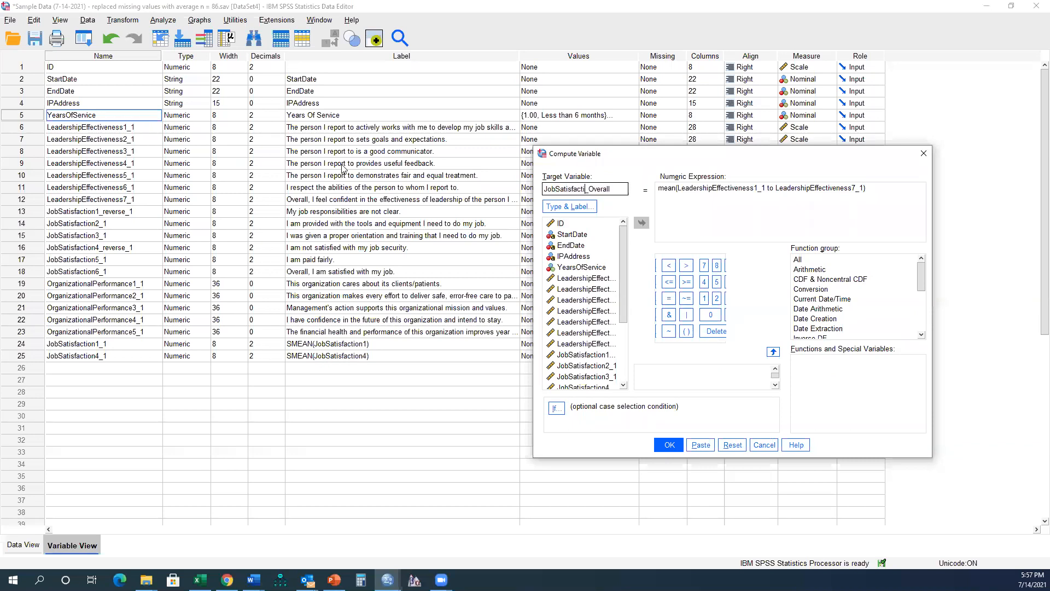
- Set the numeric expression to mean(JobSatisfaction1_reverse_1 to JobSatisfaction6_1) and send the computation to the syntax
{"action": "left_click_drag", "start_coordinate": [925, 212], "coordinate": [679, 189]}
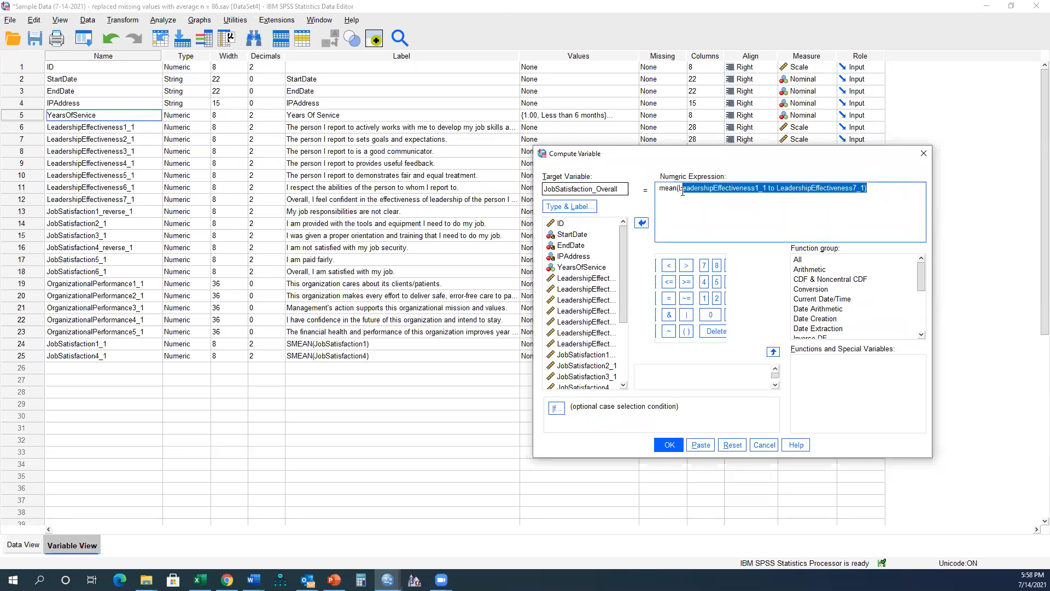
{"action": "key", "text": "BackSpace"}
{"action": "scroll", "coordinate": [596, 354], "scroll_direction": "down", "scroll_amount": 2}
{"action": "double_click", "coordinate": [586, 291]}
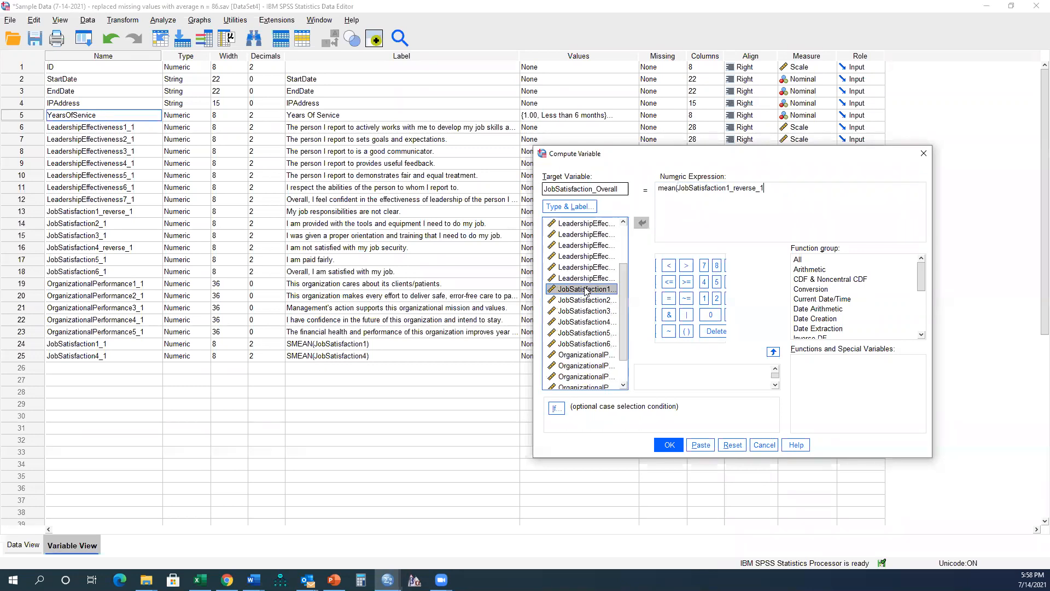
{"action": "double_click", "coordinate": [603, 343]}
{"action": "type", "text": ")"}
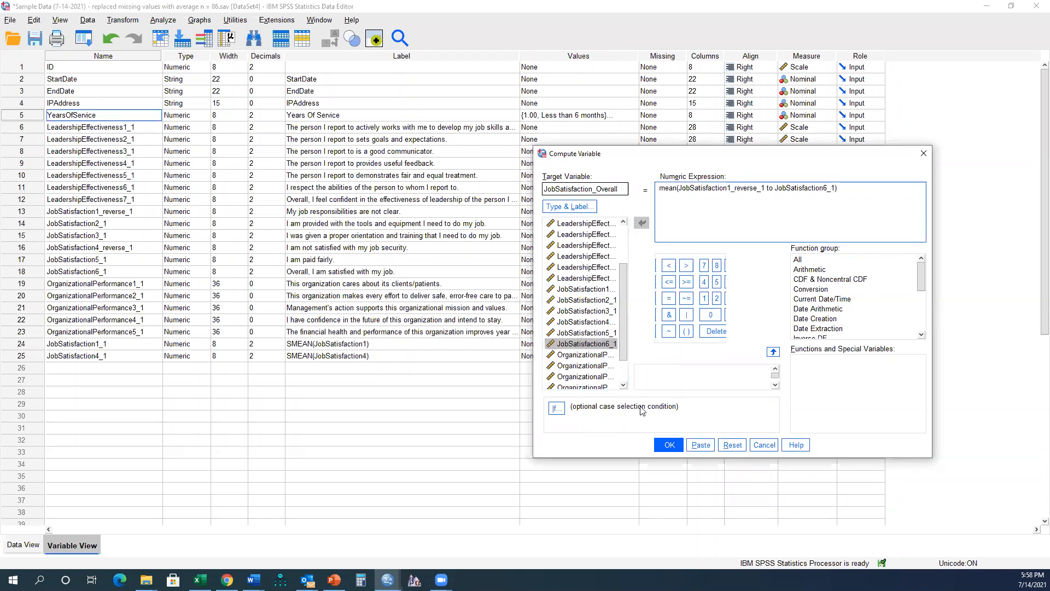
{"action": "left_click", "coordinate": [701, 444]}
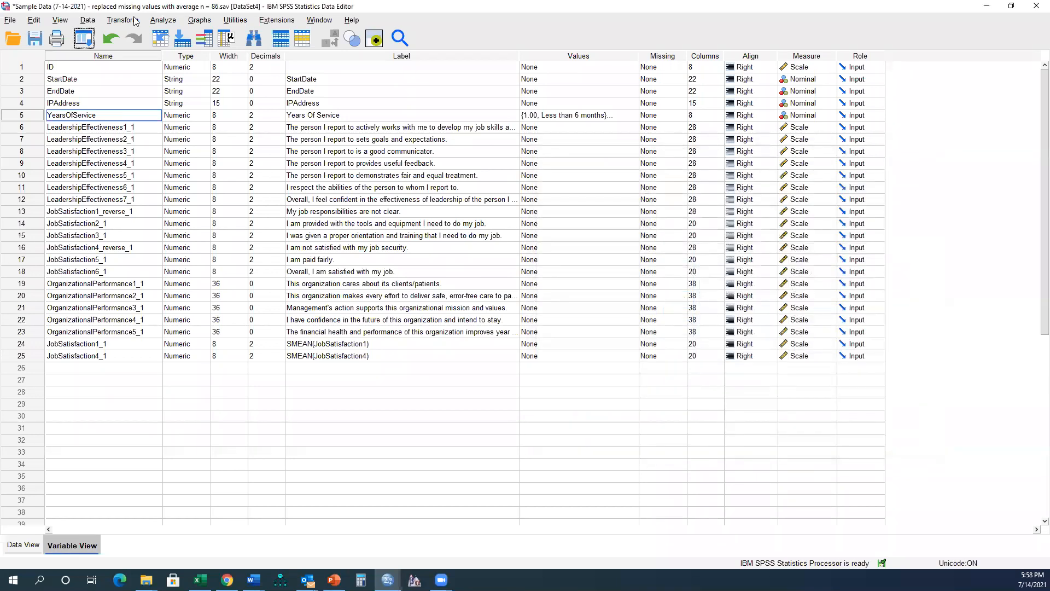
- Start another variable computation and name its target variable OrganizationalPerformance_Overall
{"action": "left_click", "coordinate": [92, 38]}
{"action": "left_click", "coordinate": [104, 56]}
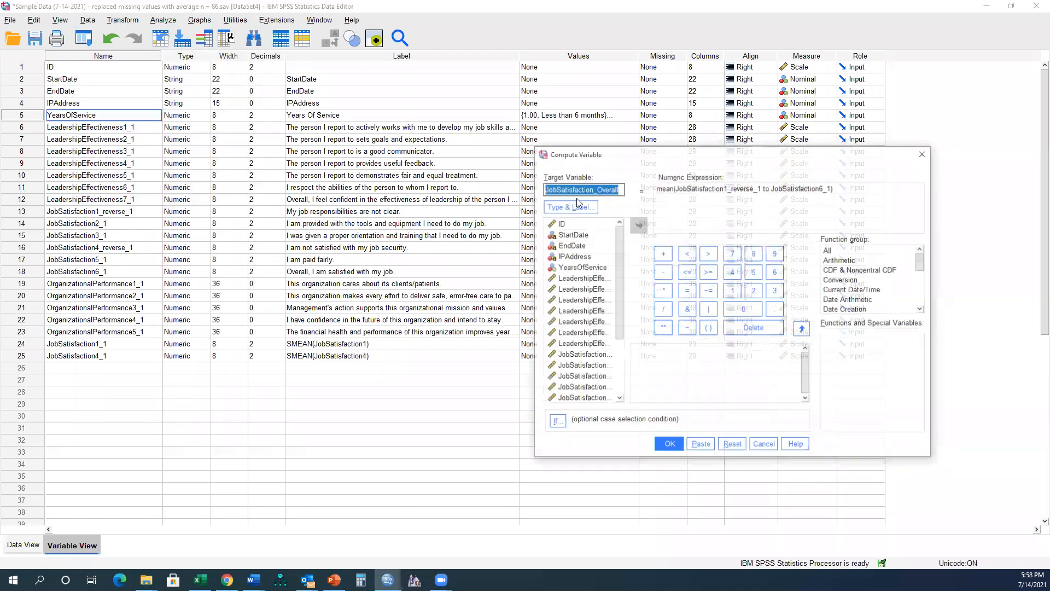
{"action": "left_click", "coordinate": [593, 188]}
{"action": "key", "text": "shift+Home"}
{"action": "type", "text": "Organizational"}
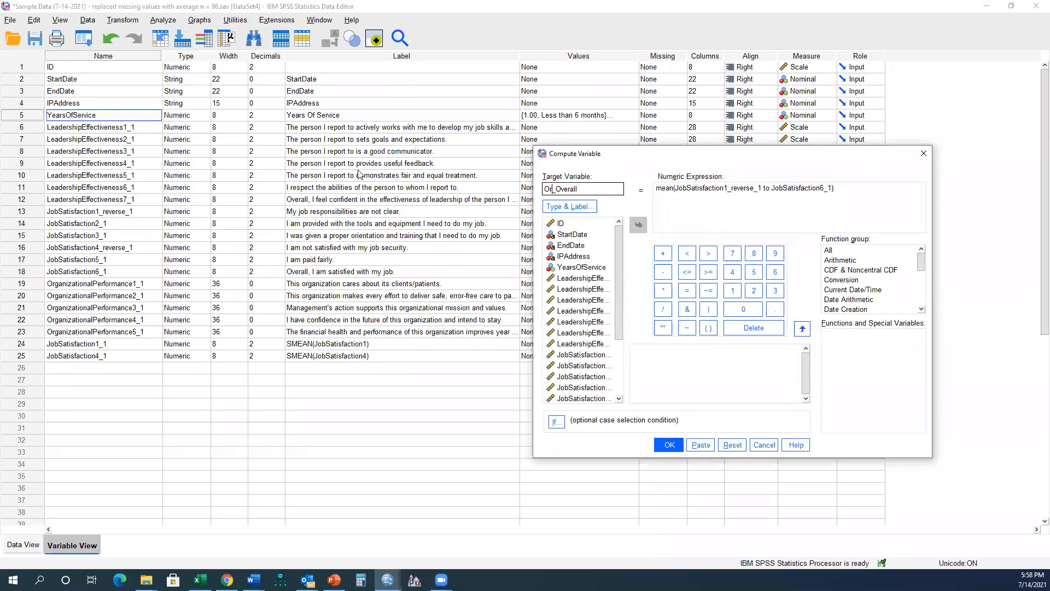
{"action": "type", "text": "Performance"}
- Set the numeric expression to mean(OrganizationalPerformance1_1 to OrganizationalPerformance5_1) and send the computation to the syntax
{"action": "left_click", "coordinate": [852, 204]}
{"action": "left_click_drag", "start_coordinate": [676, 191], "coordinate": [838, 189]}
{"action": "key", "text": "BackSpace"}
{"action": "scroll", "coordinate": [575, 336], "scroll_direction": "down", "scroll_amount": 3}
{"action": "left_click", "coordinate": [575, 333]}
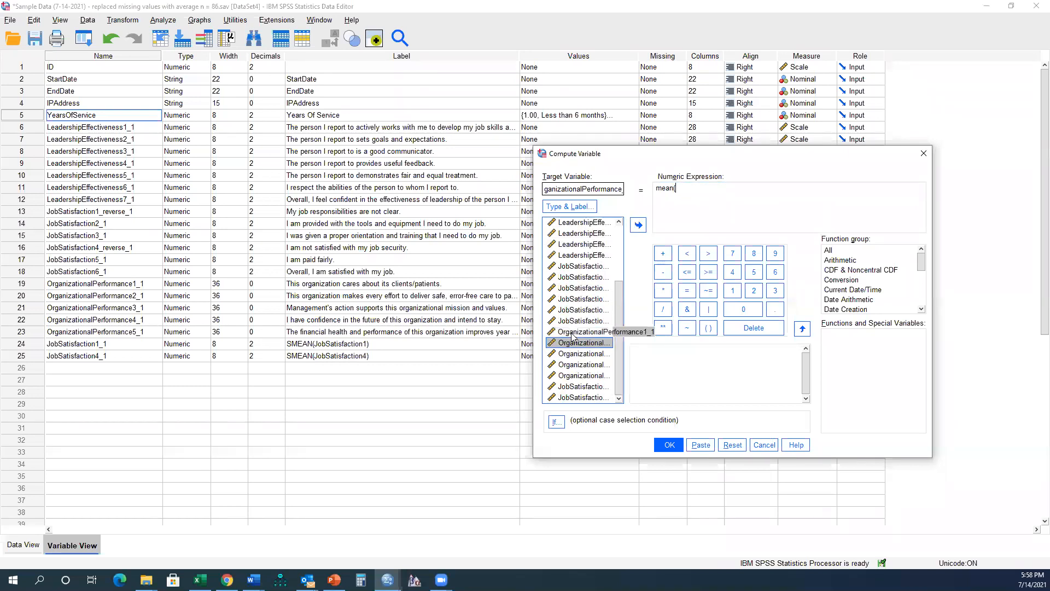
{"action": "double_click", "coordinate": [569, 333]}
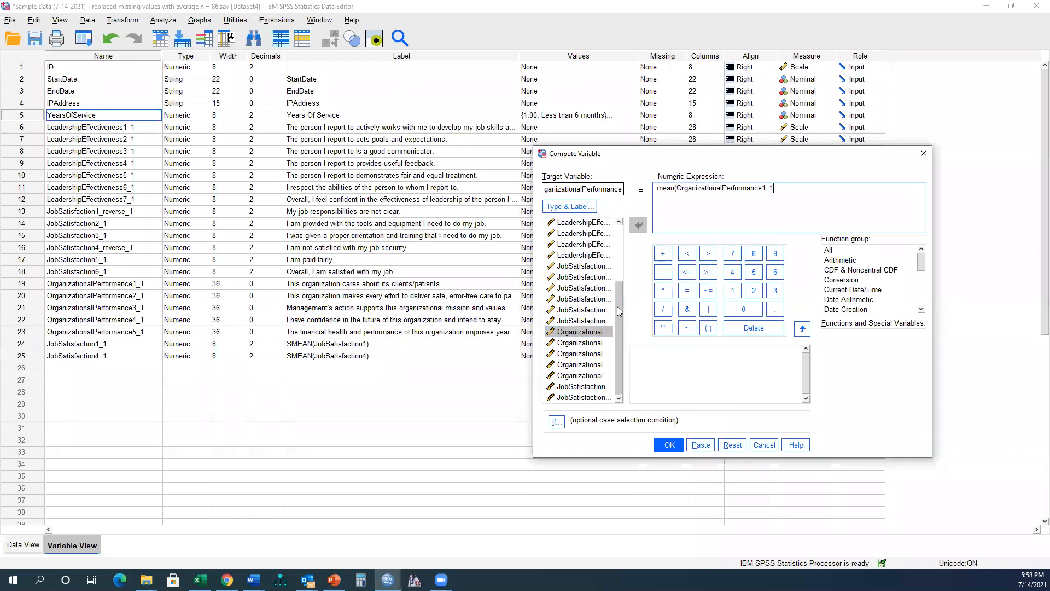
{"action": "left_click", "coordinate": [584, 376]}
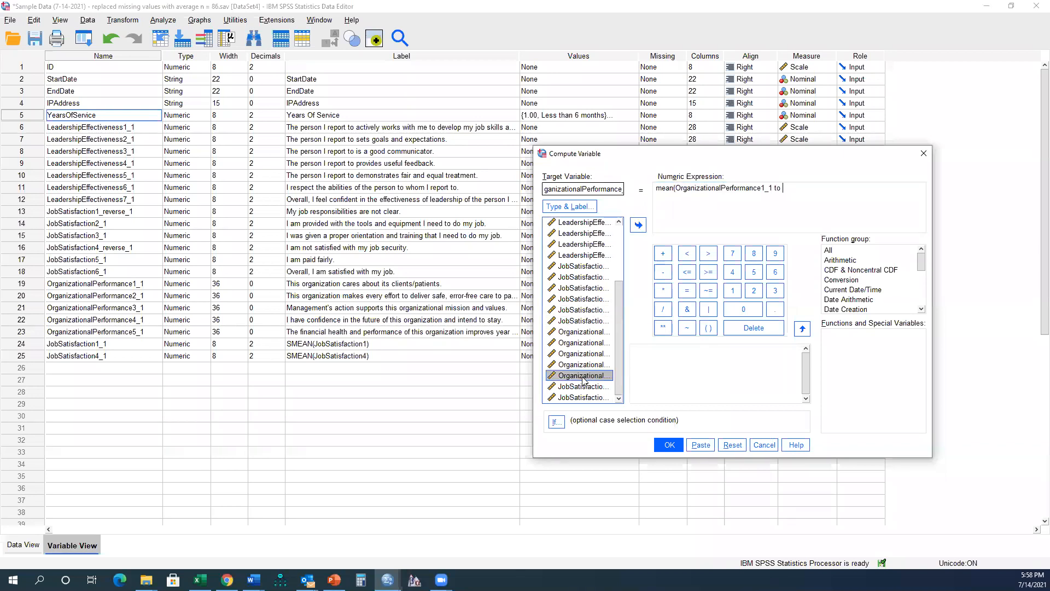
{"action": "double_click", "coordinate": [598, 376]}
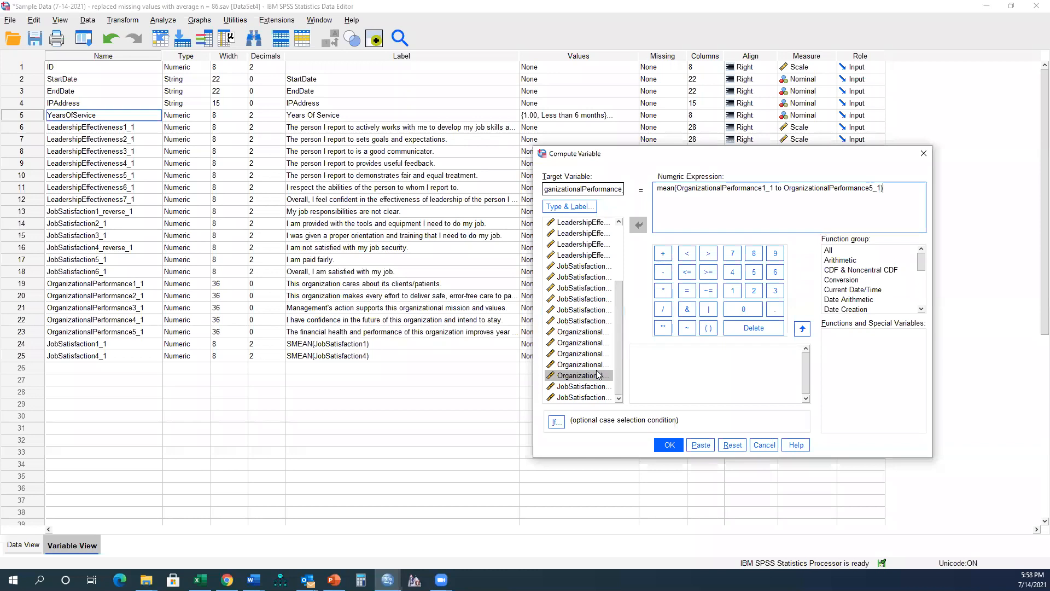
{"action": "left_click", "coordinate": [701, 445]}
- In the syntax file, add the comment "*Creating composite scores." on its own line above the first COMPUTE command
{"action": "mouse_move", "coordinate": [387, 580]}
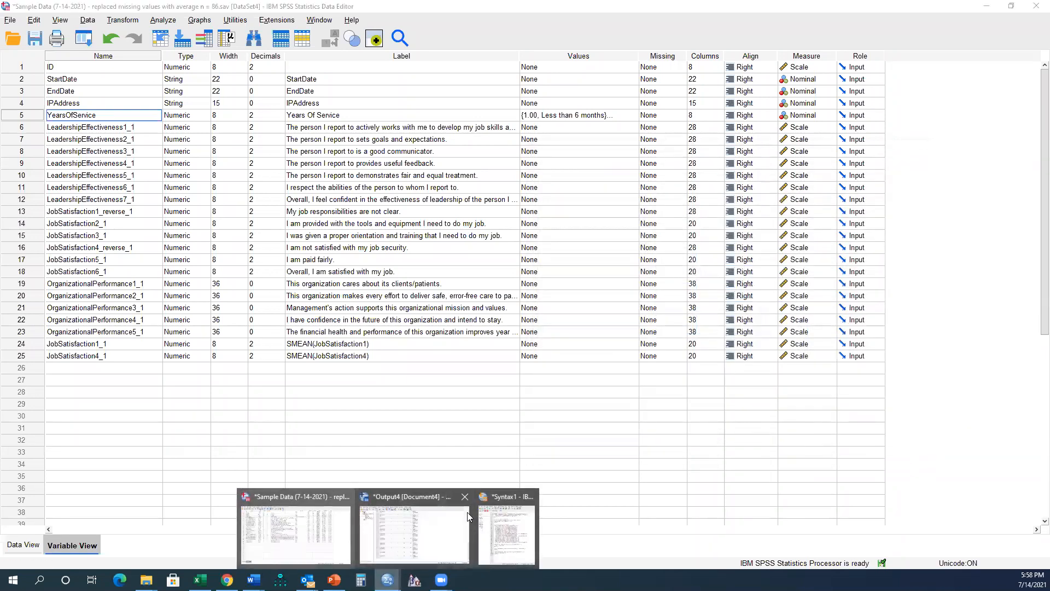
{"action": "left_click", "coordinate": [487, 495]}
{"action": "left_click", "coordinate": [220, 368]}
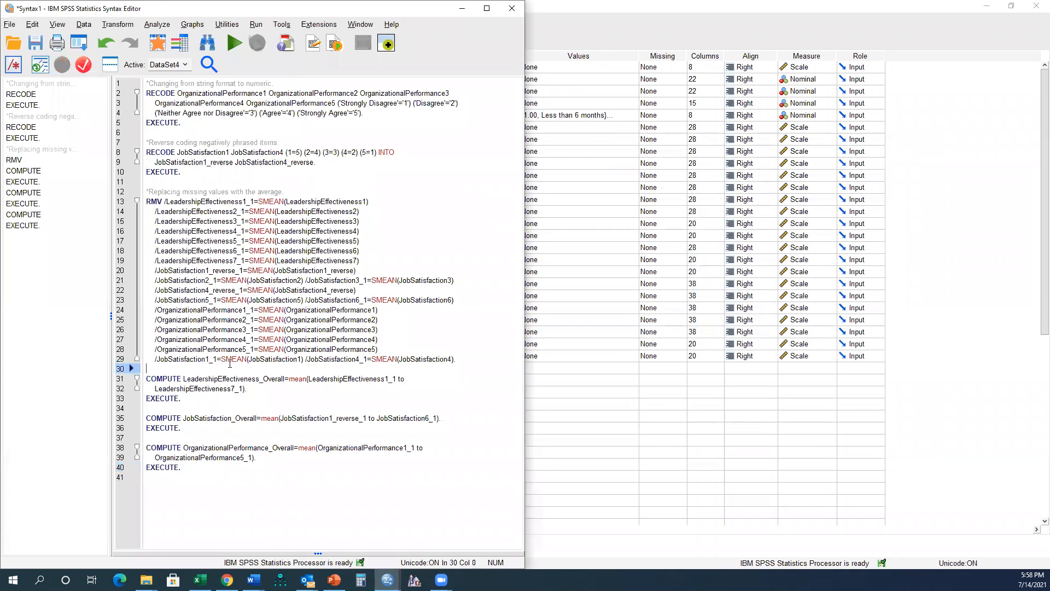
{"action": "key", "text": "Return"}
{"action": "type", "text": "*"}
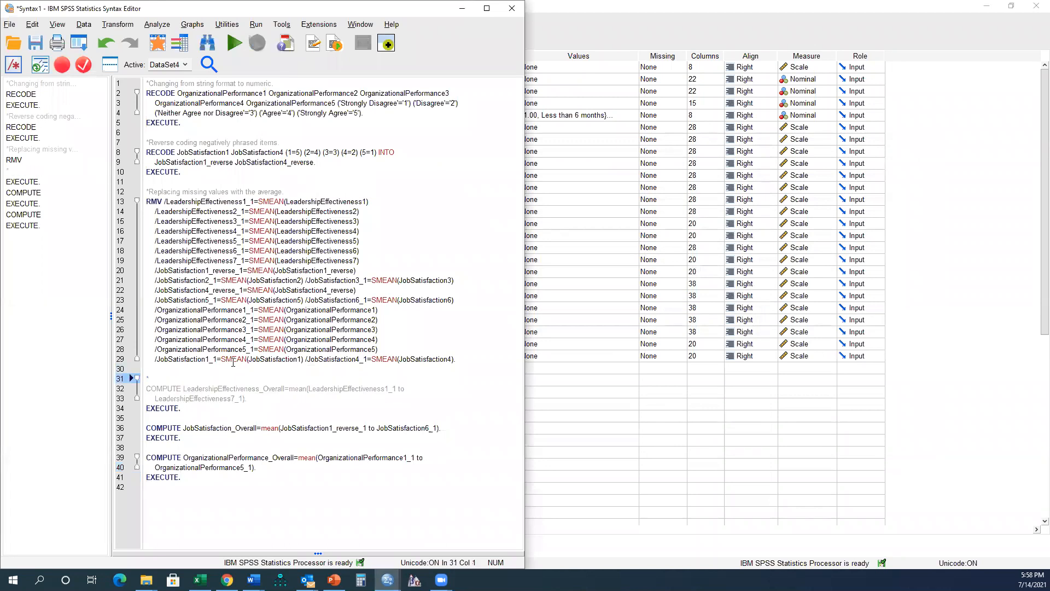
{"action": "type", "text": "Creating composite scores."}
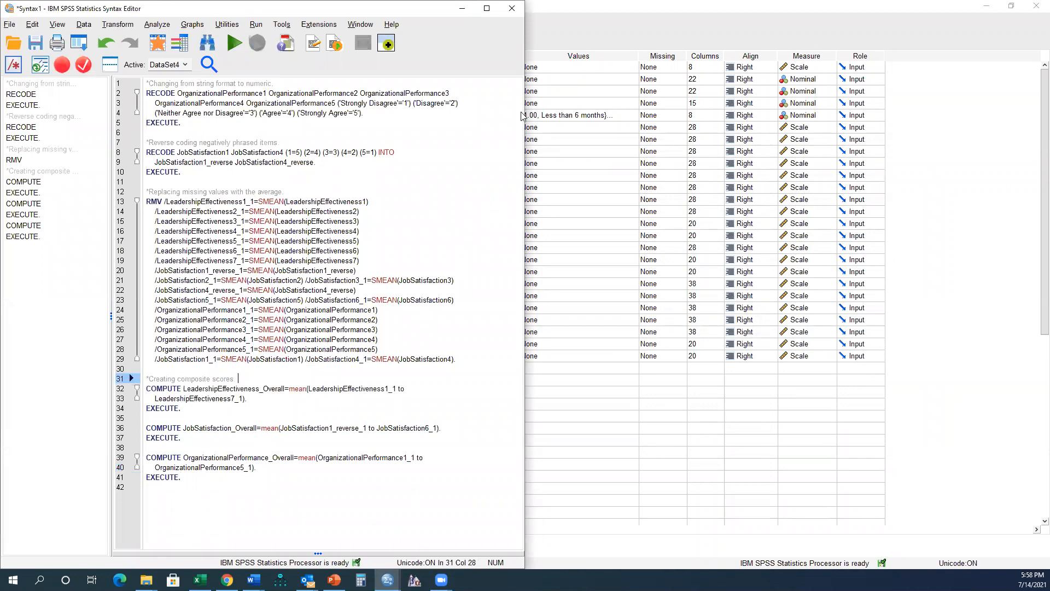
- Run the syntax block from the composite scores comment through the last EXECUTE line
{"action": "left_click", "coordinate": [486, 8]}
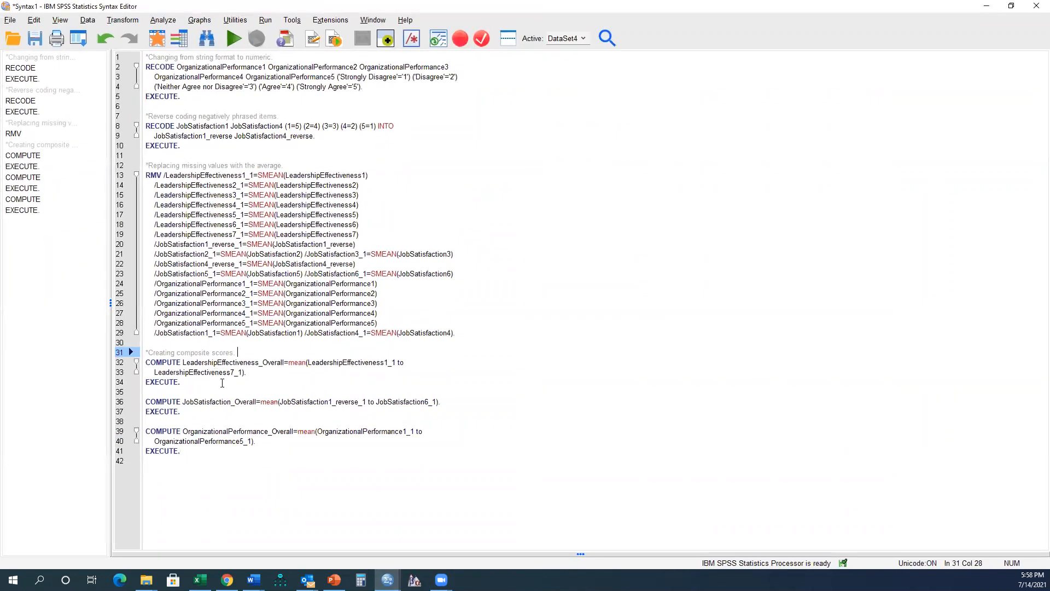
{"action": "left_click_drag", "start_coordinate": [201, 454], "coordinate": [143, 353]}
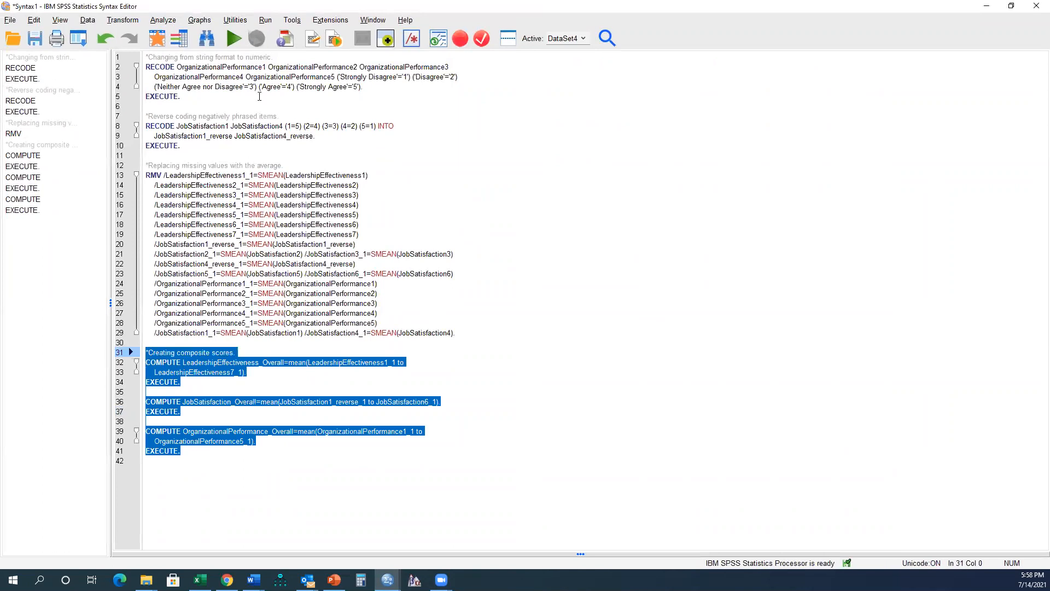
{"action": "left_click", "coordinate": [236, 47]}
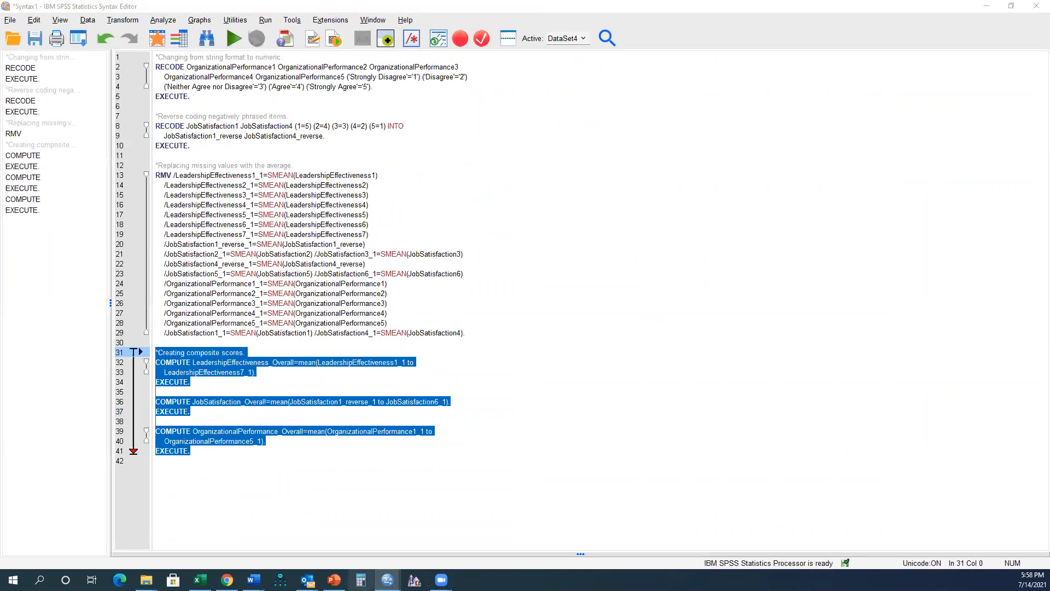
- Return to the dataset and examine the case values of the three new overall score variables
{"action": "mouse_move", "coordinate": [387, 580]}
{"action": "left_click", "coordinate": [288, 523]}
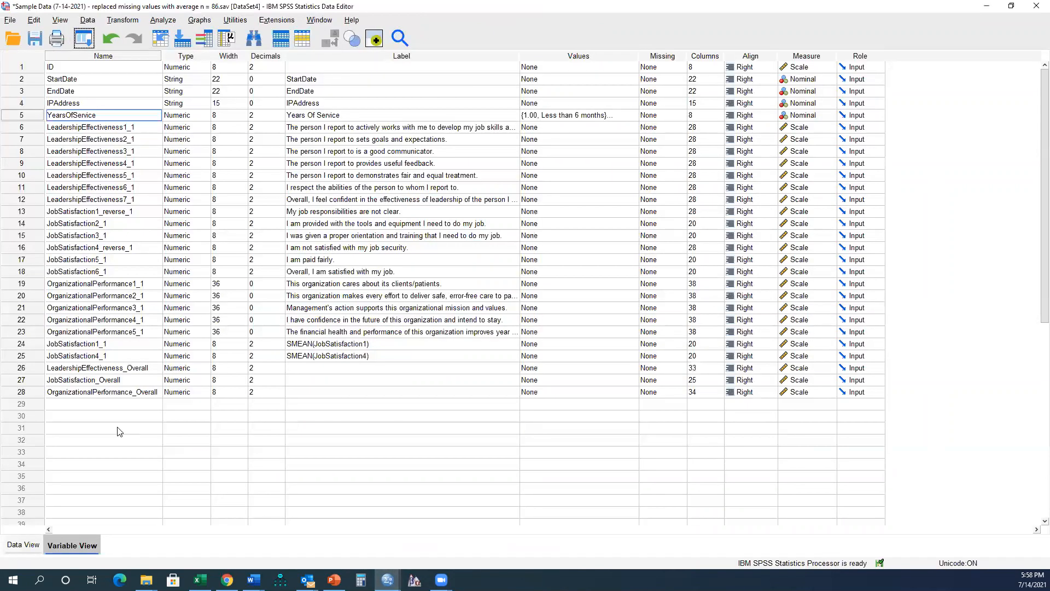
{"action": "left_click", "coordinate": [35, 372]}
{"action": "left_click", "coordinate": [35, 379]}
{"action": "left_click", "coordinate": [28, 394]}
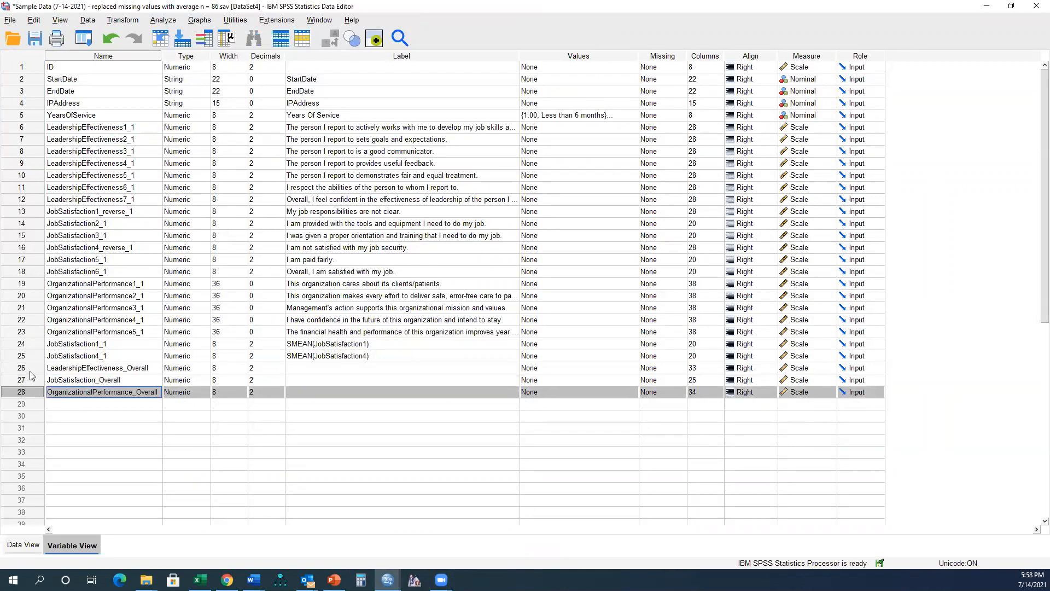
{"action": "double_click", "coordinate": [30, 370]}
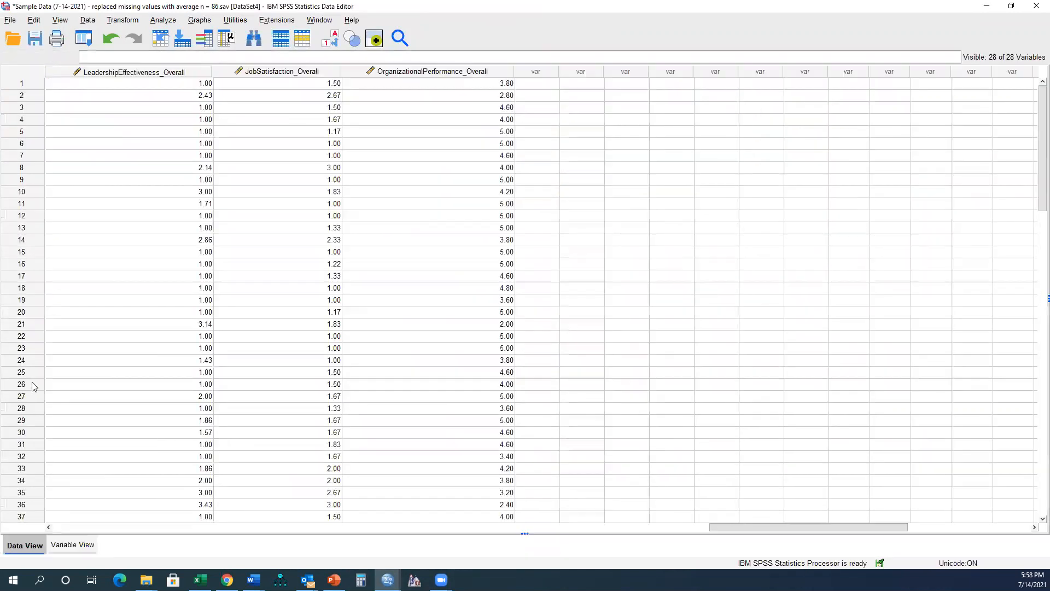
{"action": "left_click", "coordinate": [205, 88]}
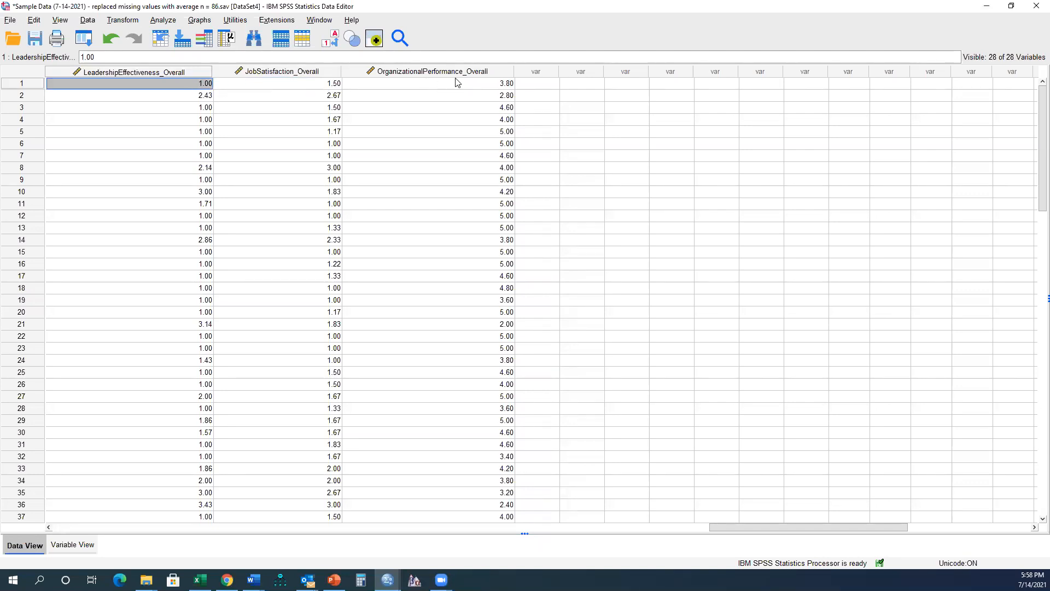
{"action": "left_click_drag", "start_coordinate": [177, 87], "coordinate": [206, 227]}
{"action": "left_click", "coordinate": [194, 204]}
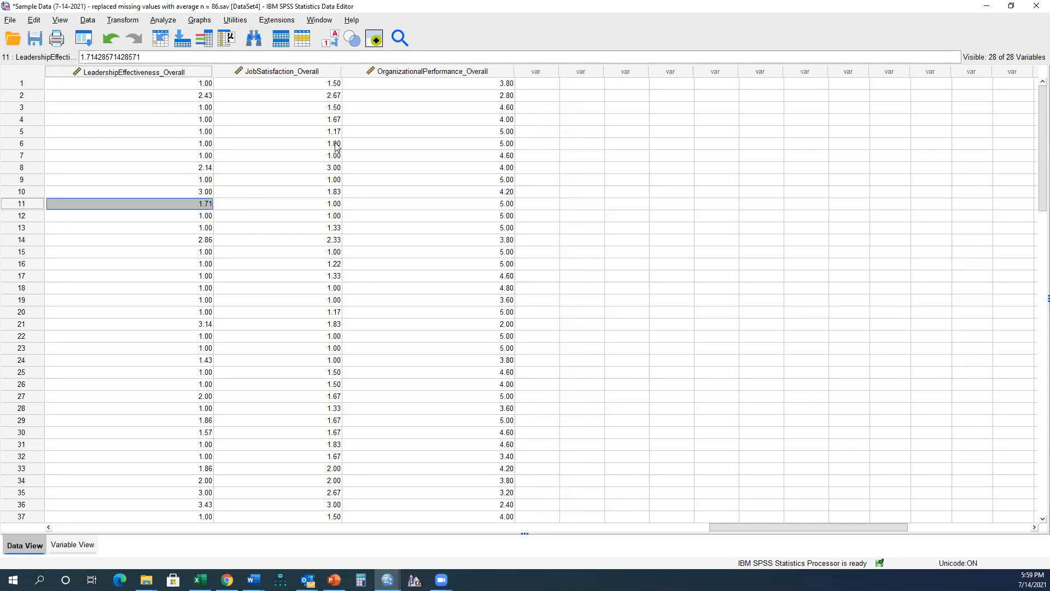
- Run Descriptives on the leadership effectiveness, job satisfaction and organizational performance overall scores, saving standardized values as variables
{"action": "left_click", "coordinate": [154, 21]}
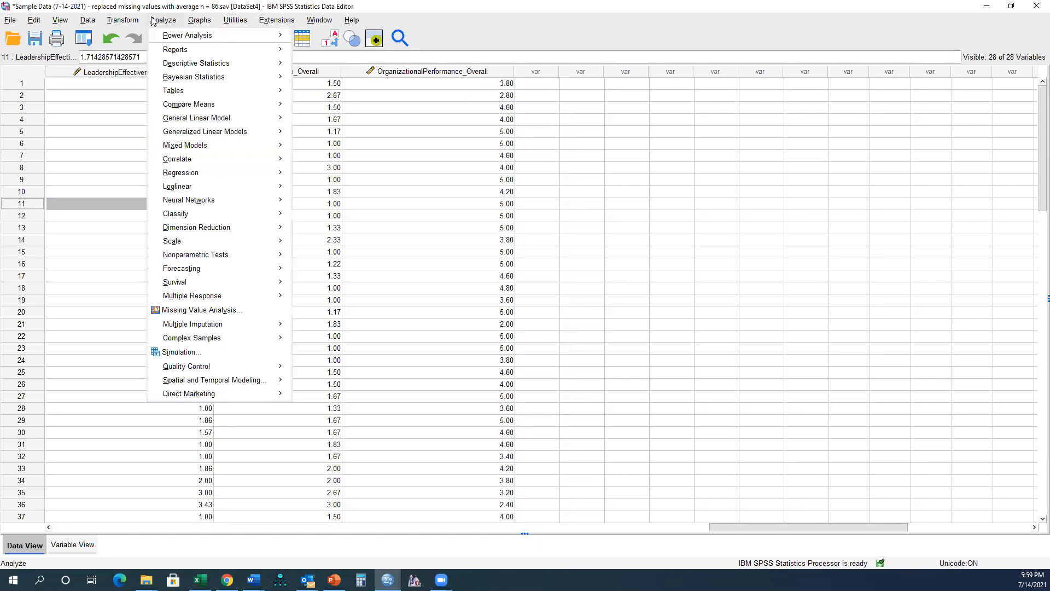
{"action": "mouse_move", "coordinate": [186, 64]}
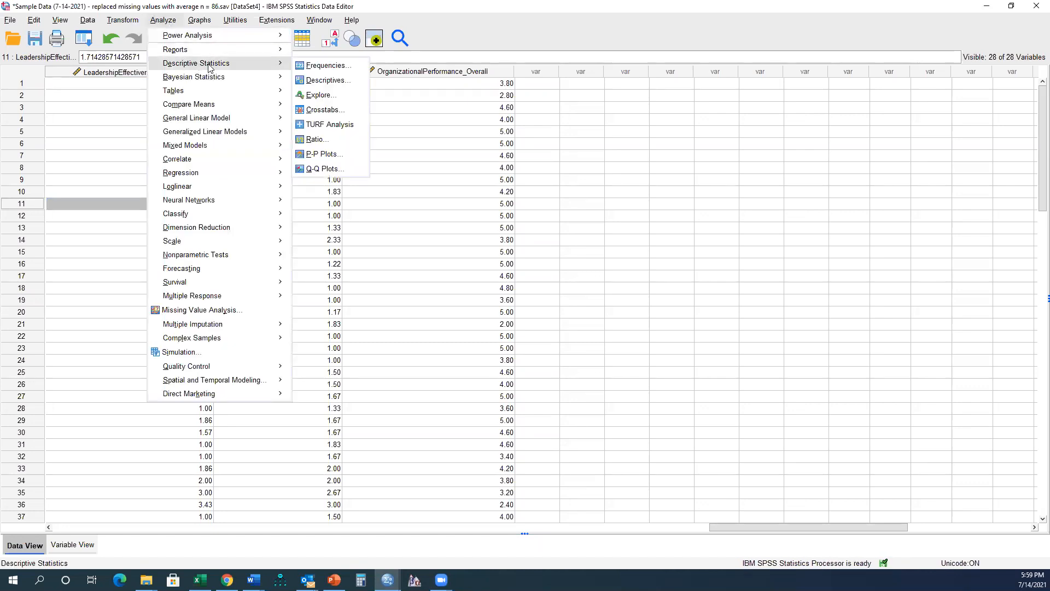
{"action": "left_click", "coordinate": [322, 81]}
{"action": "left_click_drag", "start_coordinate": [435, 253], "coordinate": [443, 296]}
{"action": "left_click", "coordinate": [409, 271]}
{"action": "left_click", "coordinate": [409, 281], "text": "shift"}
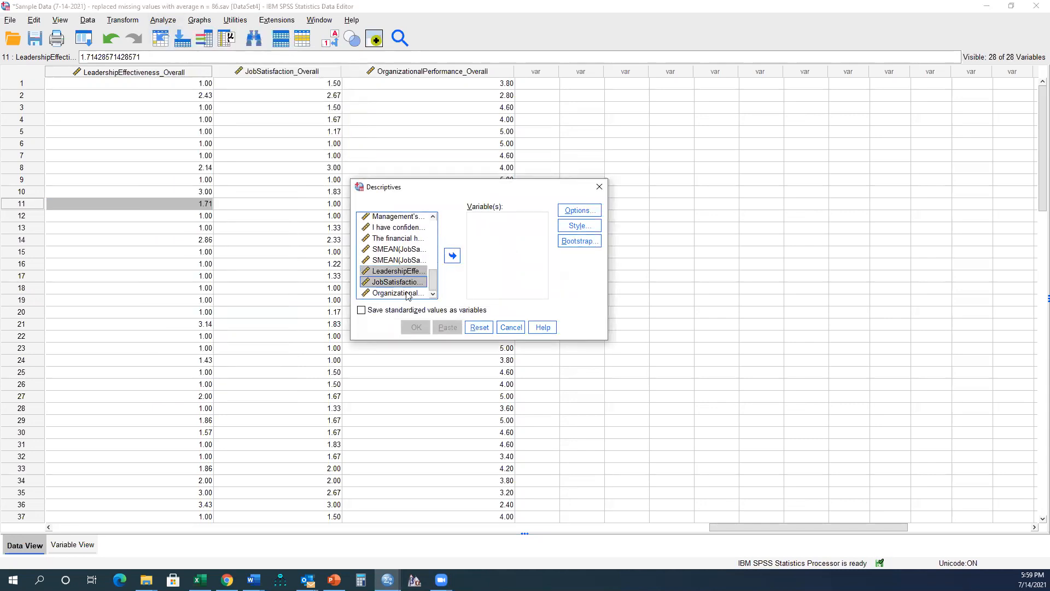
{"action": "left_click", "coordinate": [408, 294], "text": "shift"}
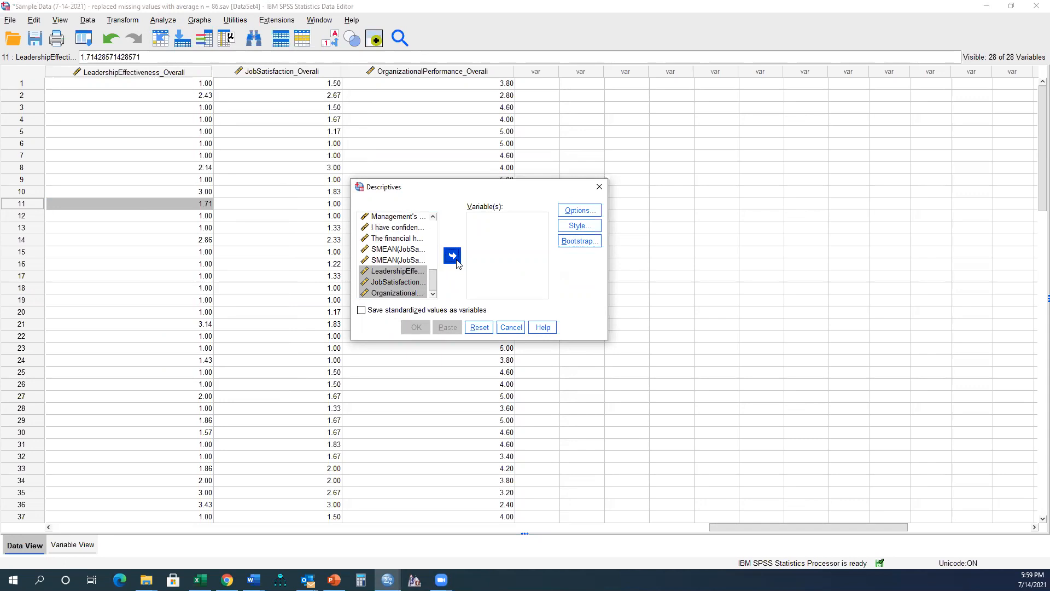
{"action": "left_click", "coordinate": [452, 255]}
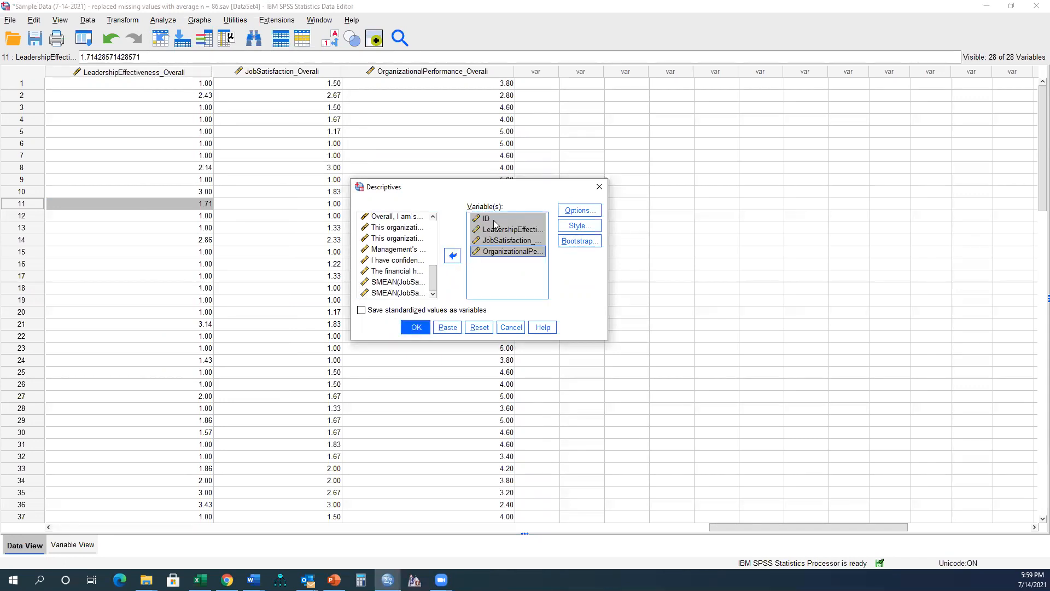
{"action": "left_click", "coordinate": [363, 312]}
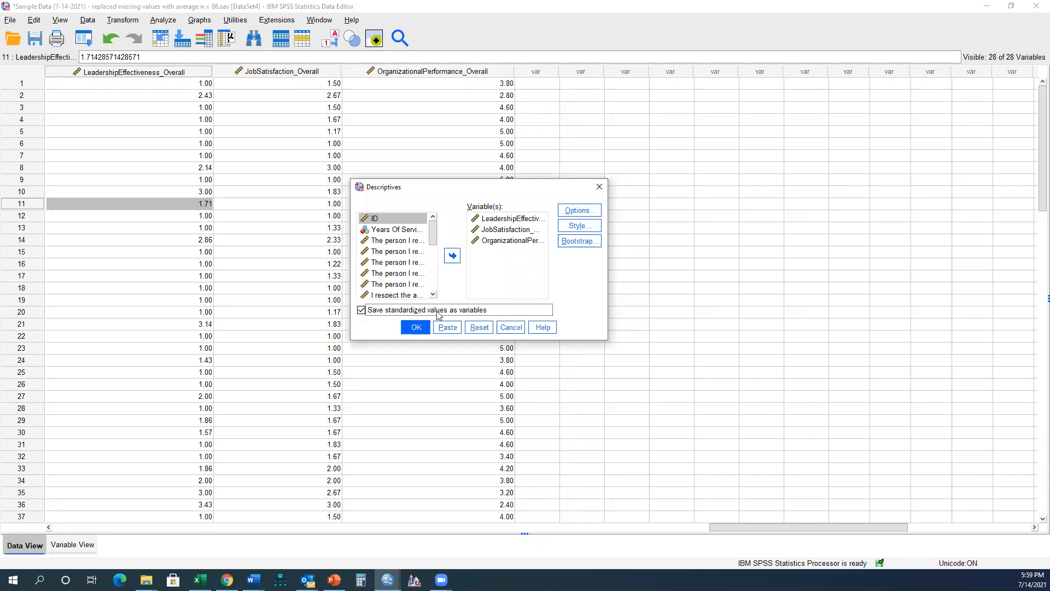
{"action": "left_click", "coordinate": [428, 329]}
- Compare the new standardized score columns with the original overall score columns in the data
{"action": "left_click", "coordinate": [614, 192]}
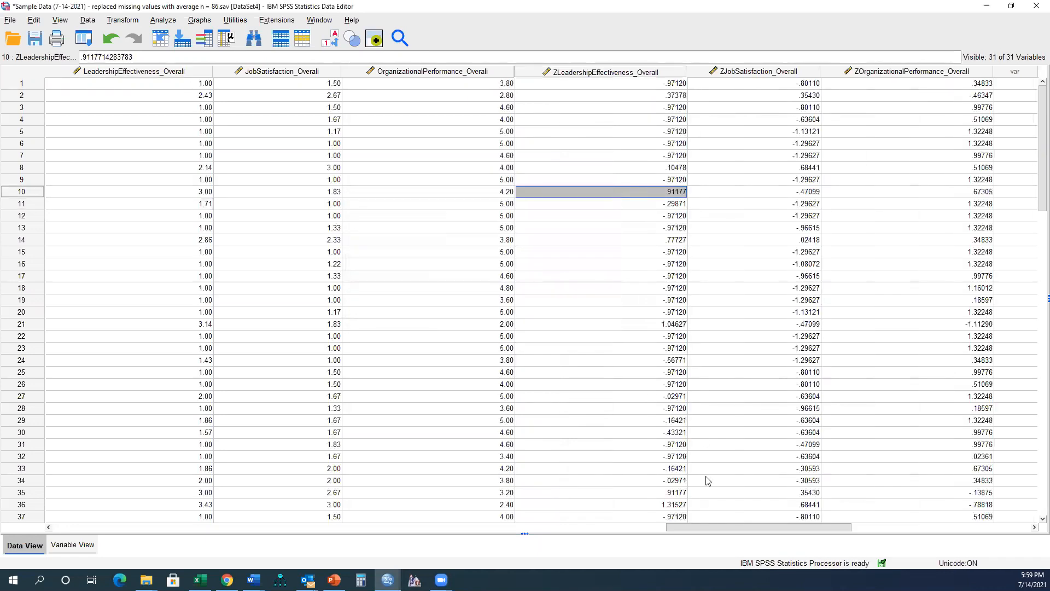
{"action": "left_click_drag", "start_coordinate": [697, 524], "coordinate": [703, 525]}
{"action": "left_click", "coordinate": [567, 107]}
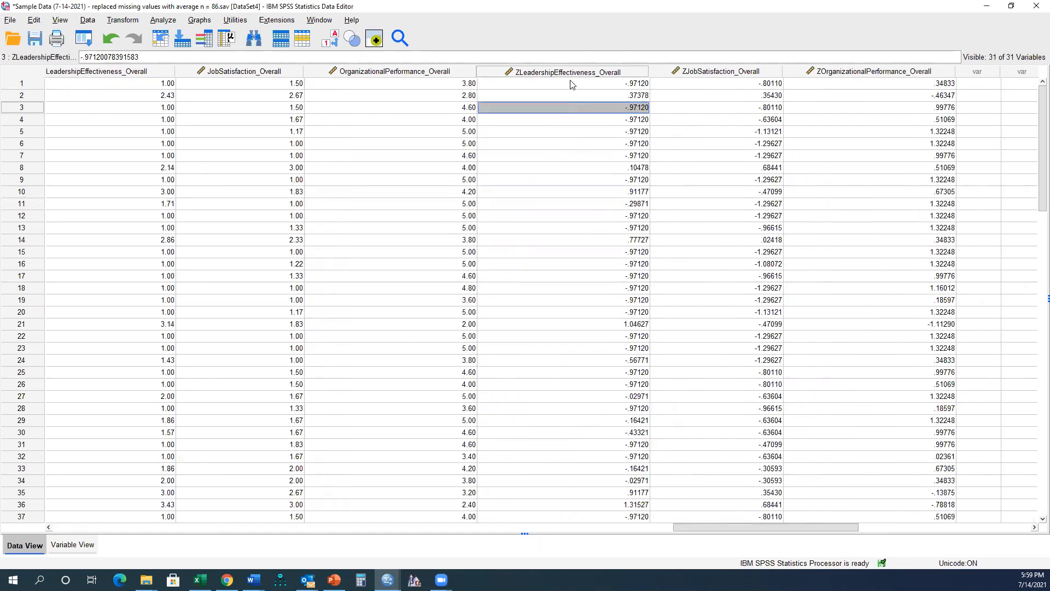
{"action": "left_click", "coordinate": [569, 72]}
{"action": "left_click", "coordinate": [177, 74]}
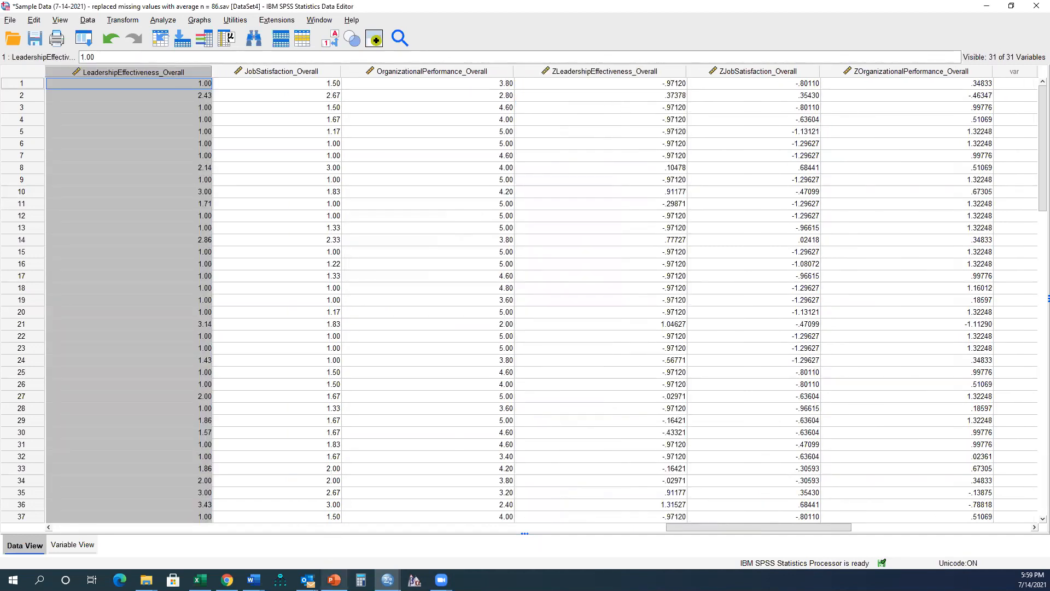
- Switch to the PowerPoint slide on composite scores, review the z-score criterion for univariate outliers, and return to the dataset
{"action": "left_click", "coordinate": [334, 579]}
{"action": "left_click_drag", "start_coordinate": [657, 313], "coordinate": [709, 241]}
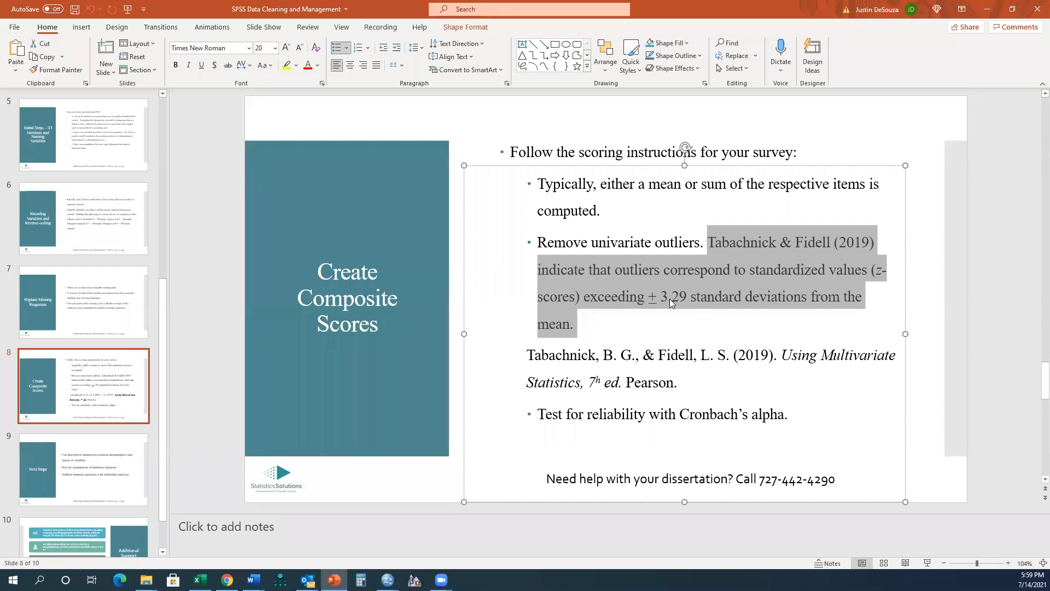
{"action": "left_click_drag", "start_coordinate": [644, 300], "coordinate": [764, 315]}
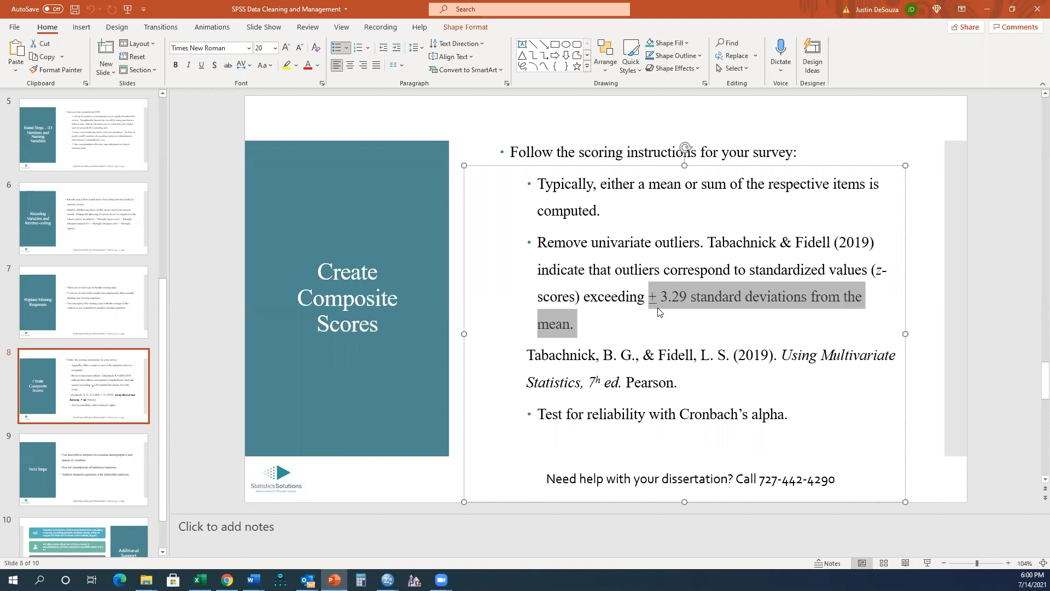
{"action": "left_click", "coordinate": [987, 8]}
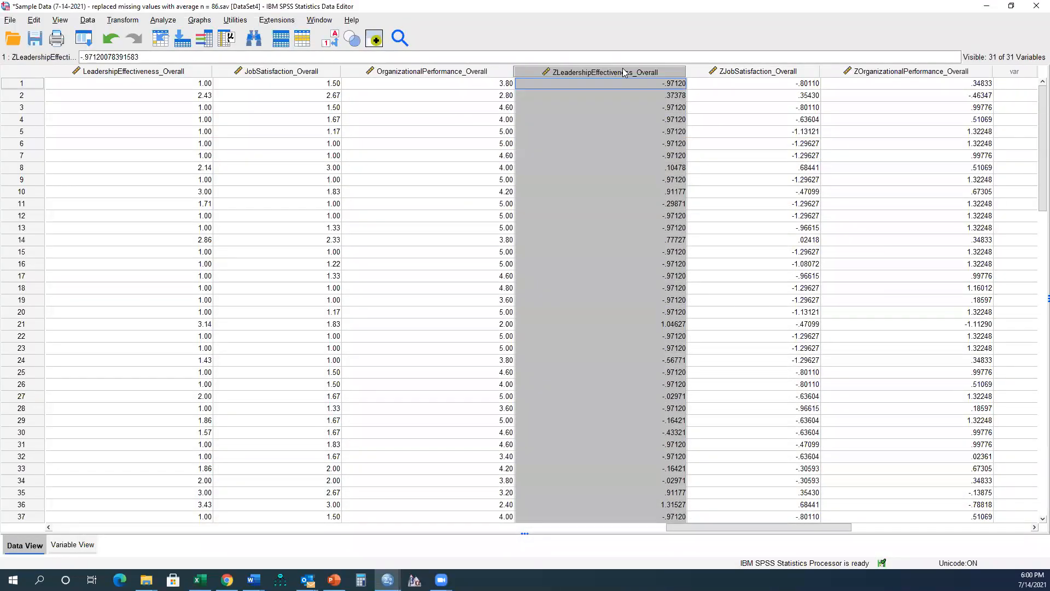
- Sort the cases by ZLeadershipEffectiveness_Overall in ascending order and inspect the lowest z-scores for outliers
{"action": "left_click", "coordinate": [629, 73]}
{"action": "right_click", "coordinate": [630, 79]}
{"action": "left_click", "coordinate": [604, 68]}
{"action": "right_click", "coordinate": [606, 68]}
{"action": "left_click", "coordinate": [646, 180]}
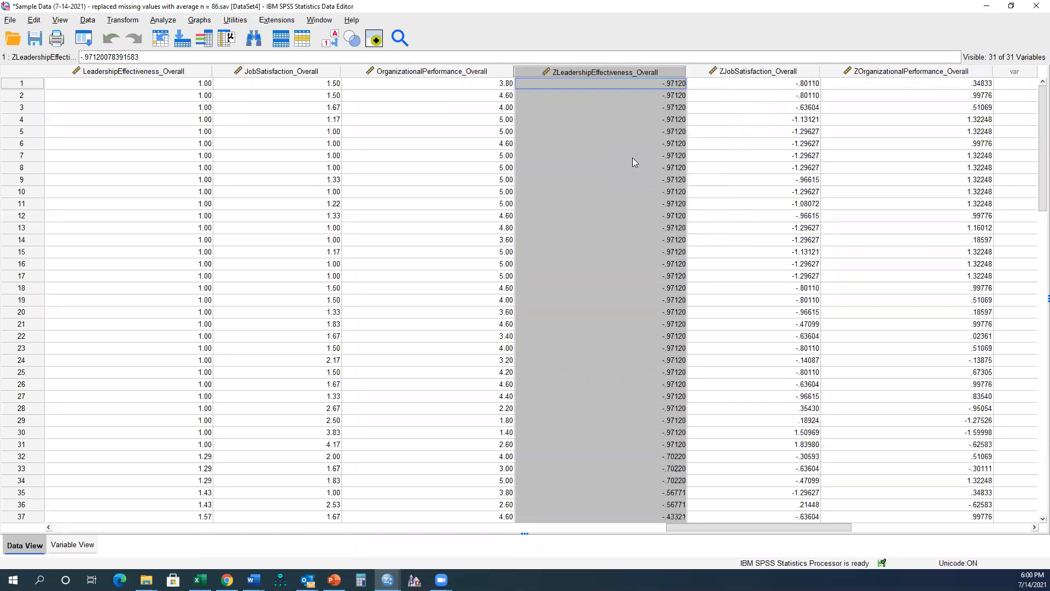
{"action": "left_click", "coordinate": [670, 94]}
{"action": "left_click", "coordinate": [672, 87]}
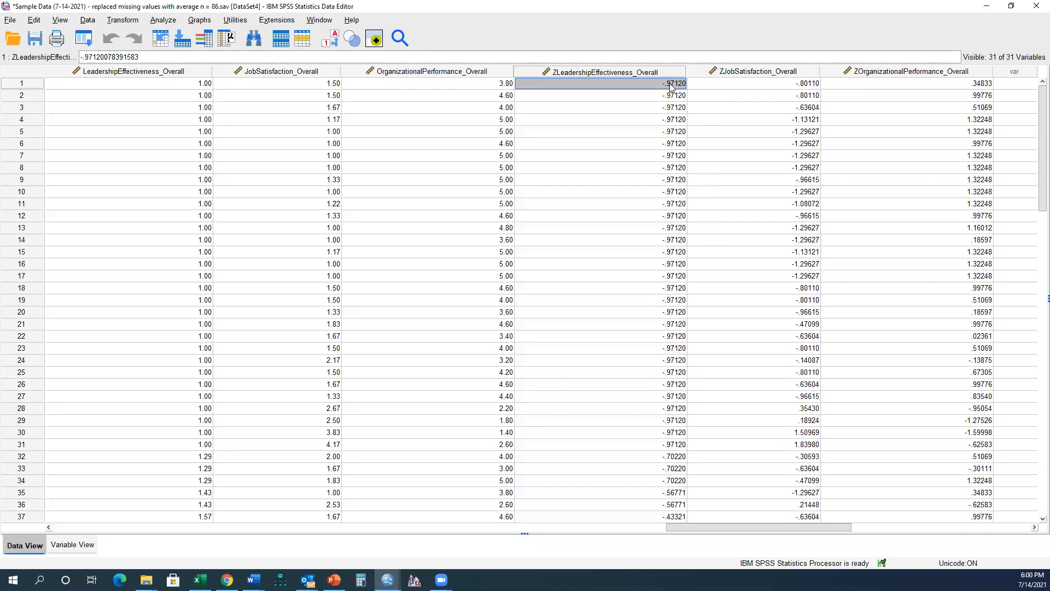
{"action": "key", "text": "shift+Down"}
{"action": "key", "text": "shift+Down"}
{"action": "key", "text": "shift+Down"}
{"action": "key", "text": "shift+Down"}
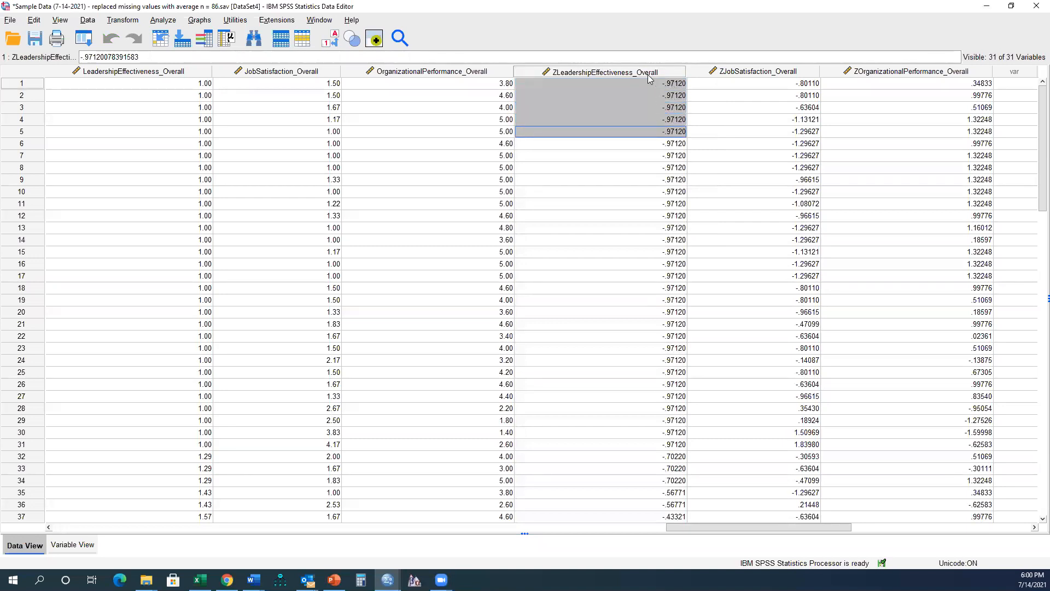
- Sort the cases by ZLeadershipEffectiveness_Overall in descending order
{"action": "right_click", "coordinate": [649, 75]}
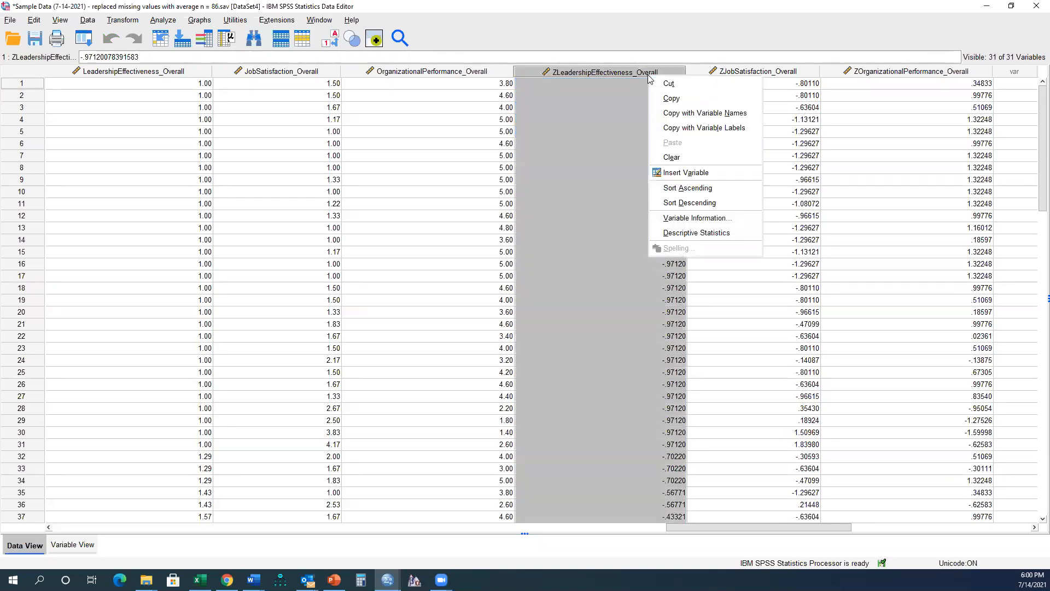
{"action": "left_click", "coordinate": [693, 202]}
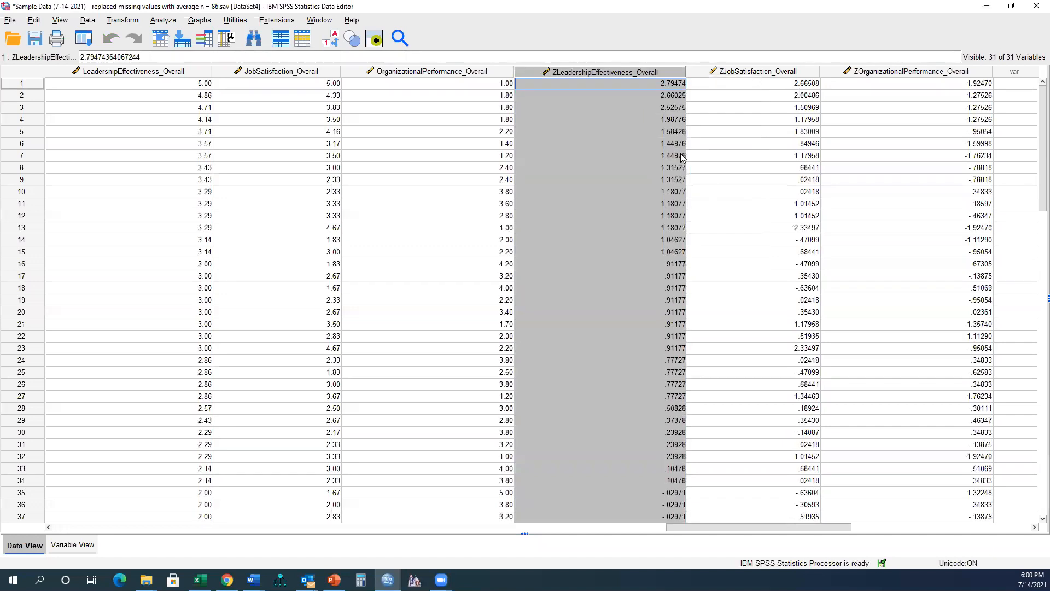
- Sort the cases by ZJobSatisfaction_Overall in ascending and then descending order, checking both extremes for outliers
{"action": "left_click", "coordinate": [665, 86]}
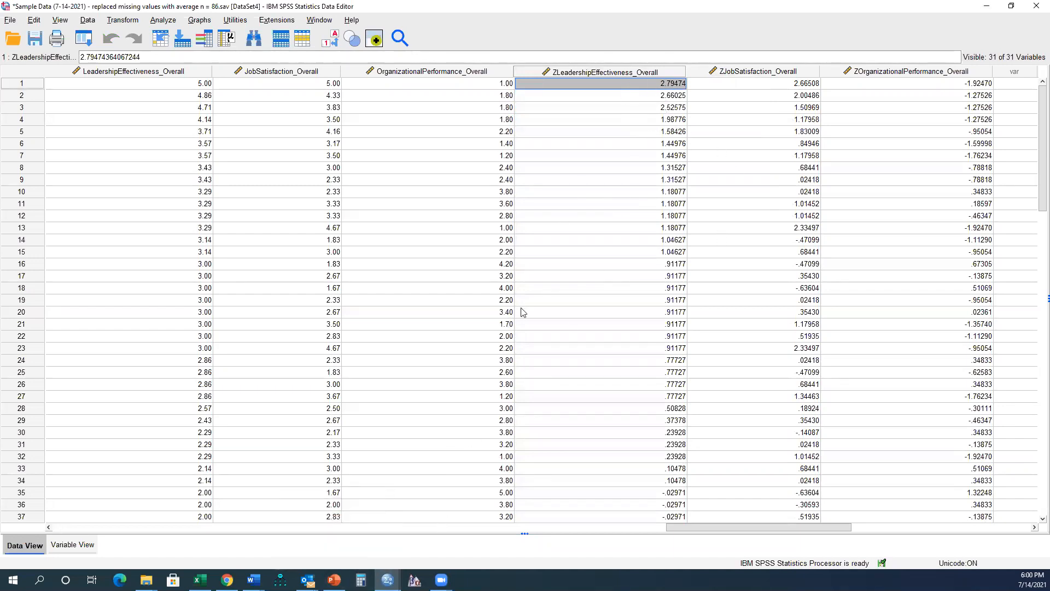
{"action": "right_click", "coordinate": [728, 76]}
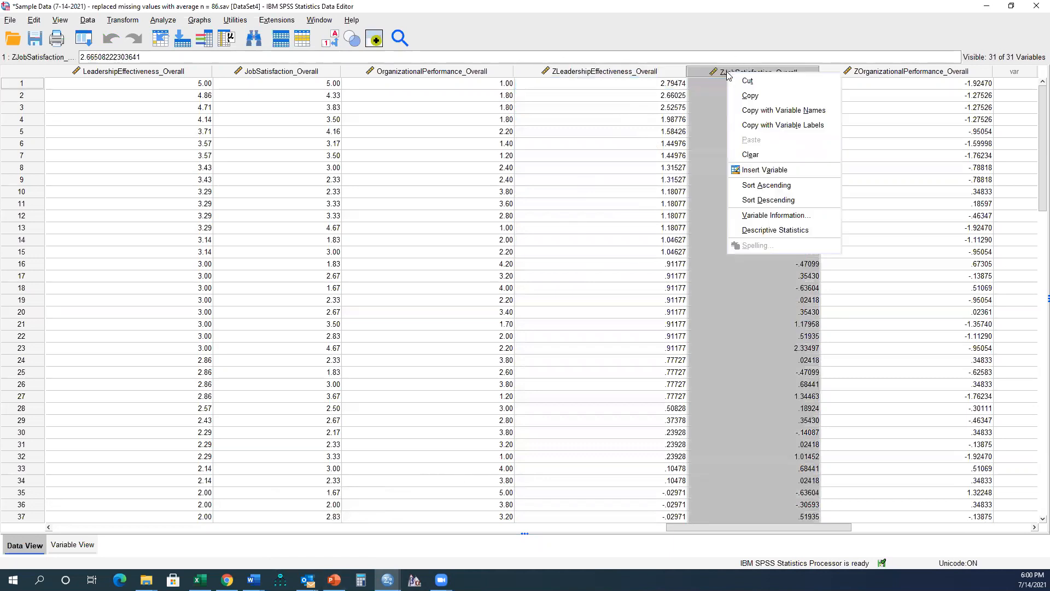
{"action": "left_click", "coordinate": [756, 184]}
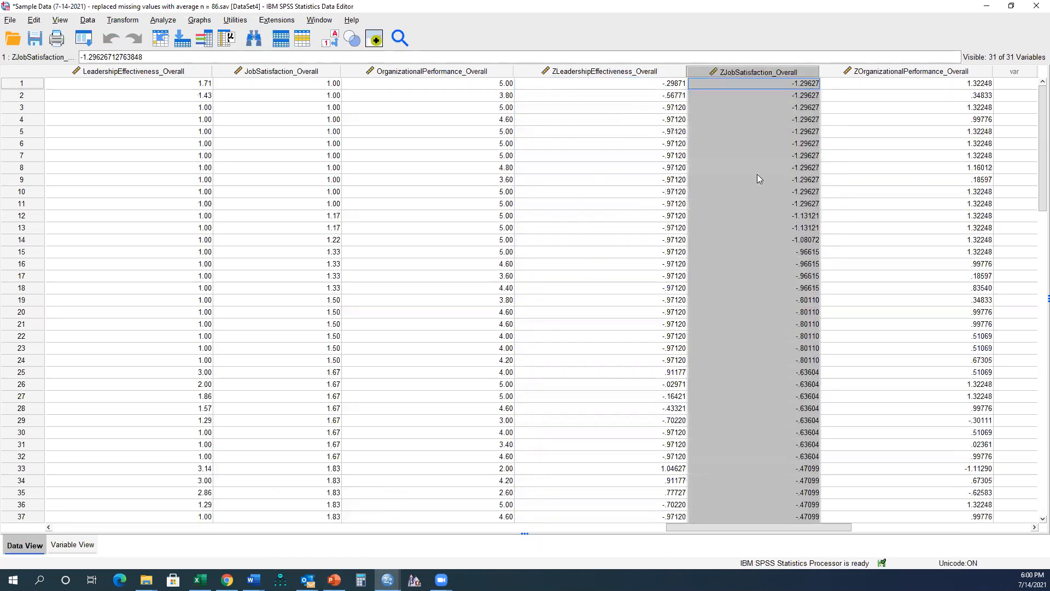
{"action": "right_click", "coordinate": [800, 89]}
{"action": "left_click", "coordinate": [821, 198]}
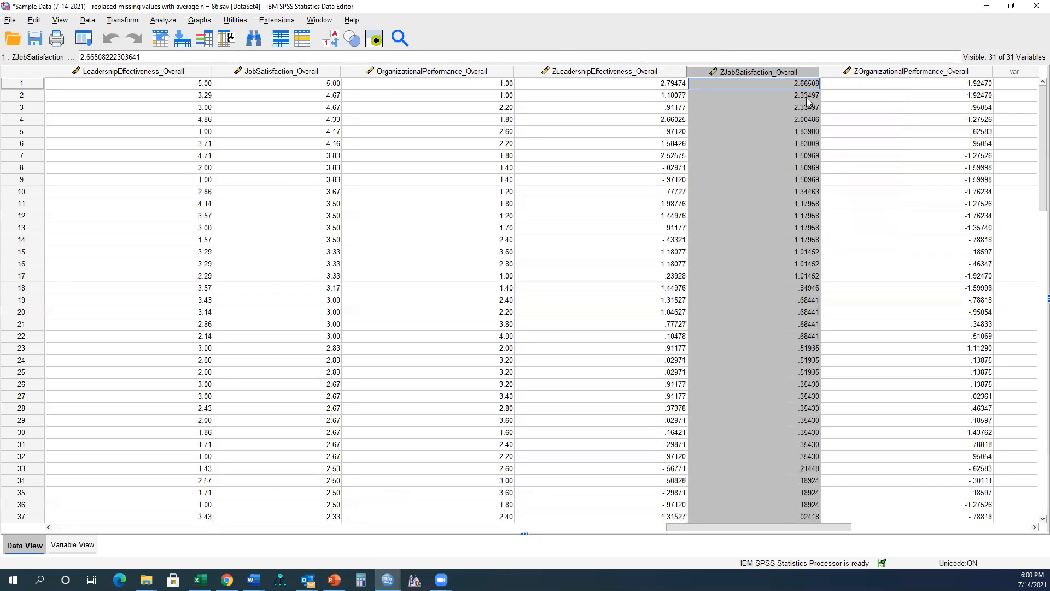
{"action": "left_click", "coordinate": [806, 94]}
- Sort the cases by ZOrganizationalPerformance_Overall in ascending and then descending order to check both extremes for outliers
{"action": "right_click", "coordinate": [884, 73]}
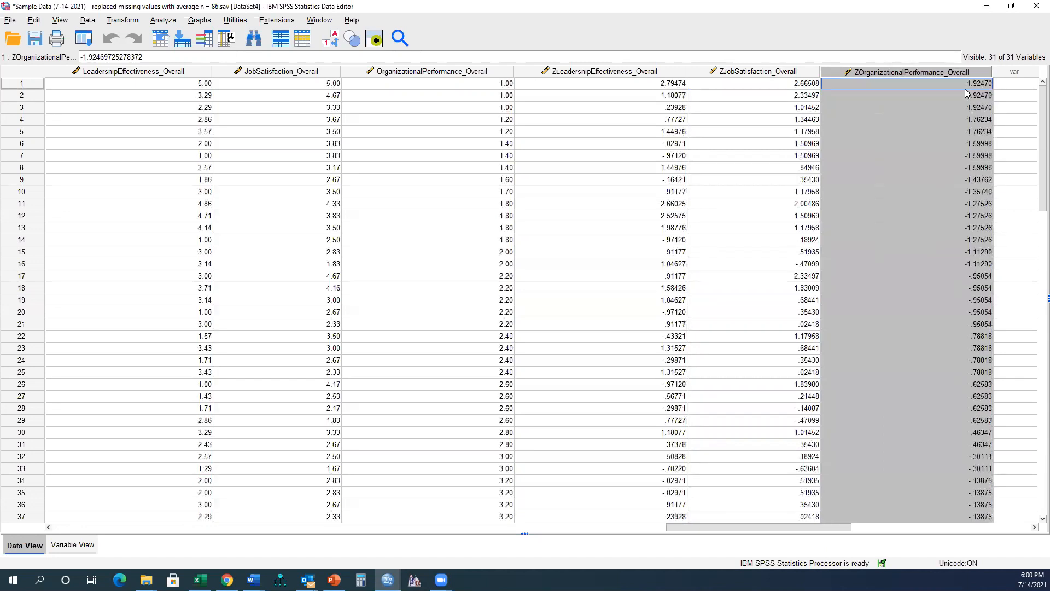
{"action": "right_click", "coordinate": [949, 76]}
{"action": "left_click", "coordinate": [976, 201]}
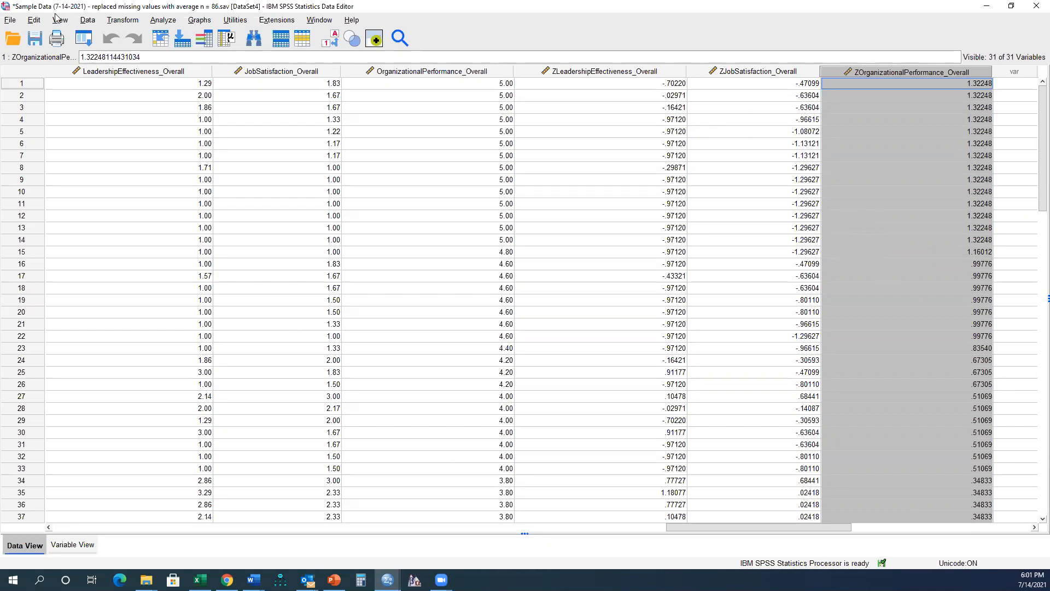
- Save the dataset as a new file named "Sample Data (7-14-2021) - creating composite scores and checking for outliers n = 86.sav"
{"action": "left_click", "coordinate": [11, 20]}
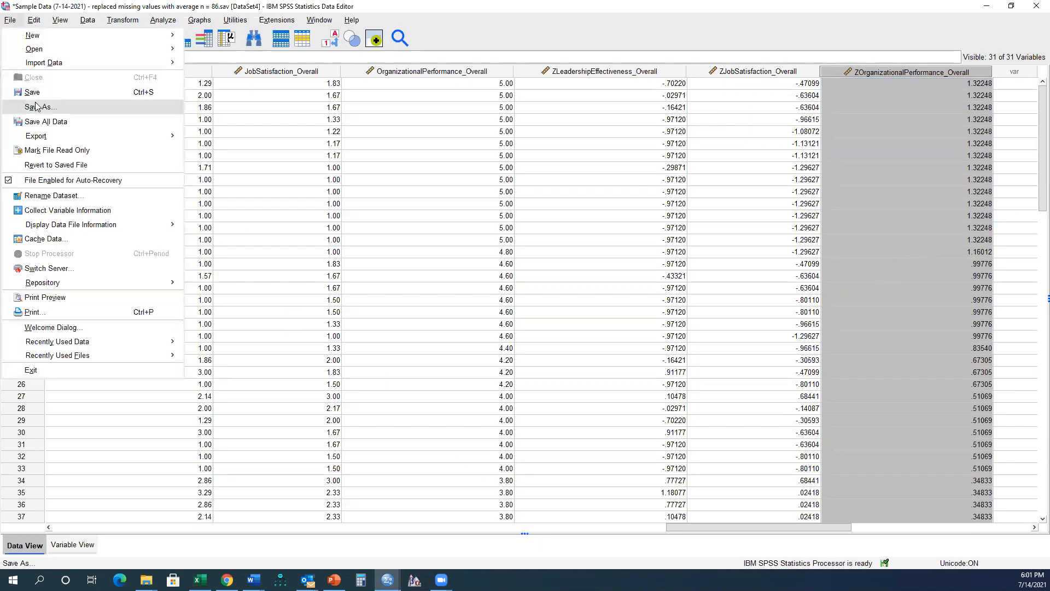
{"action": "left_click", "coordinate": [63, 111]}
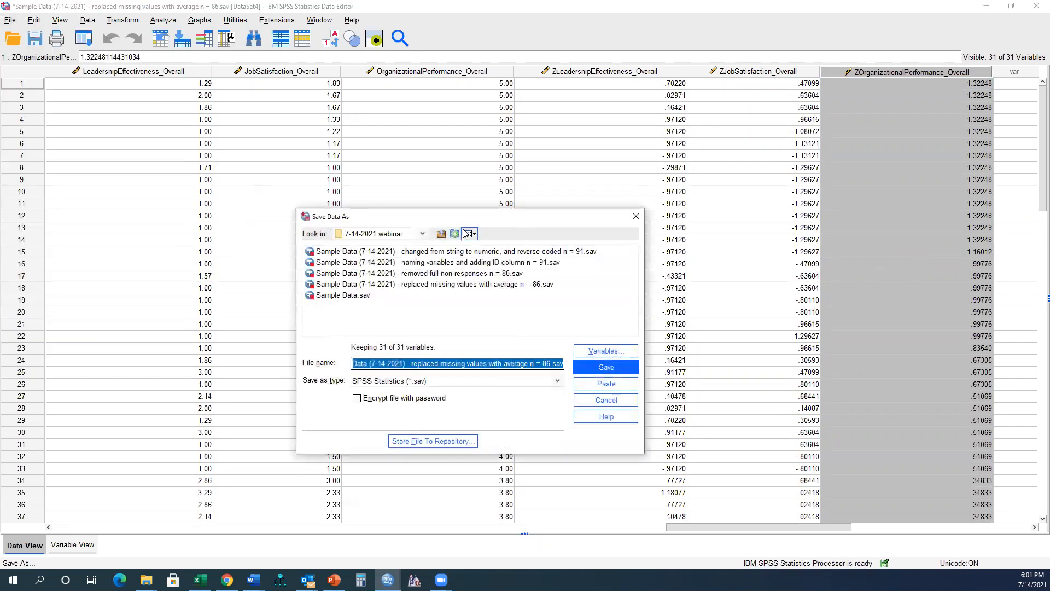
{"action": "left_click_drag", "start_coordinate": [413, 364], "coordinate": [523, 366]}
{"action": "type", "text": "creating compos"}
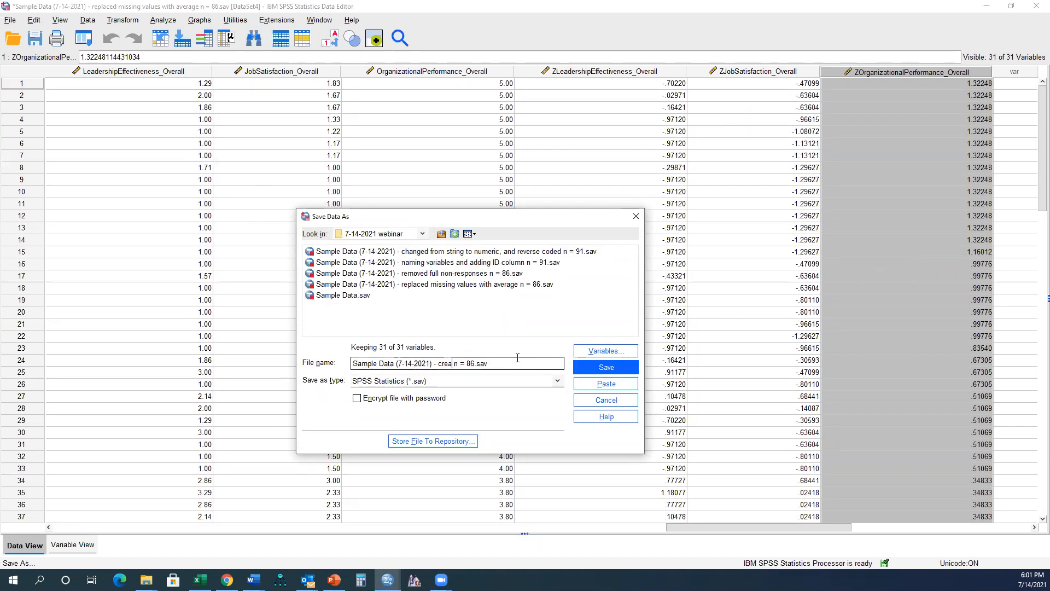
{"action": "type", "text": "ite scores and che"}
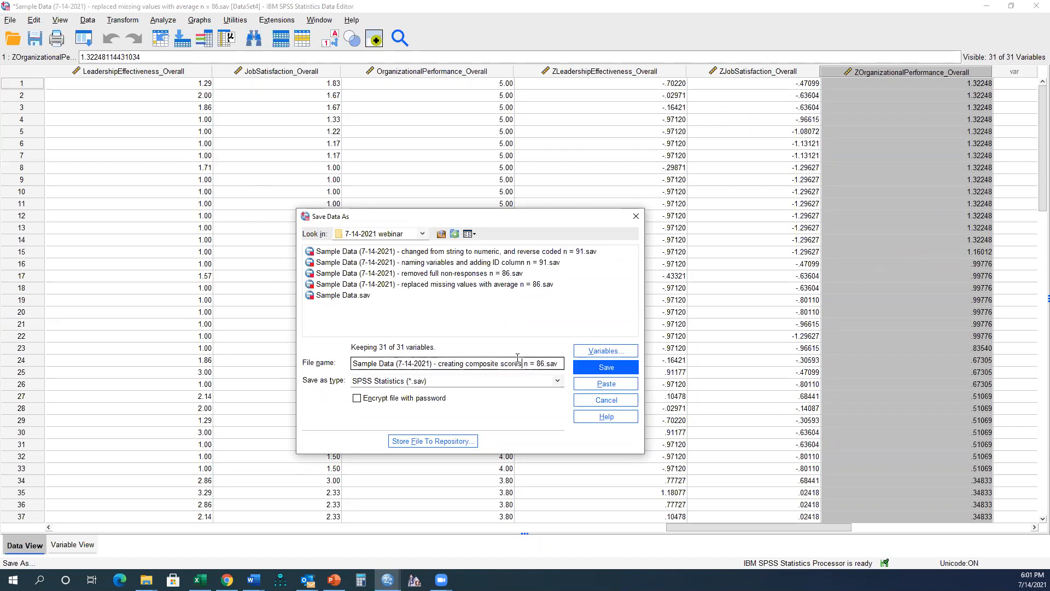
{"action": "type", "text": "cking for outli"}
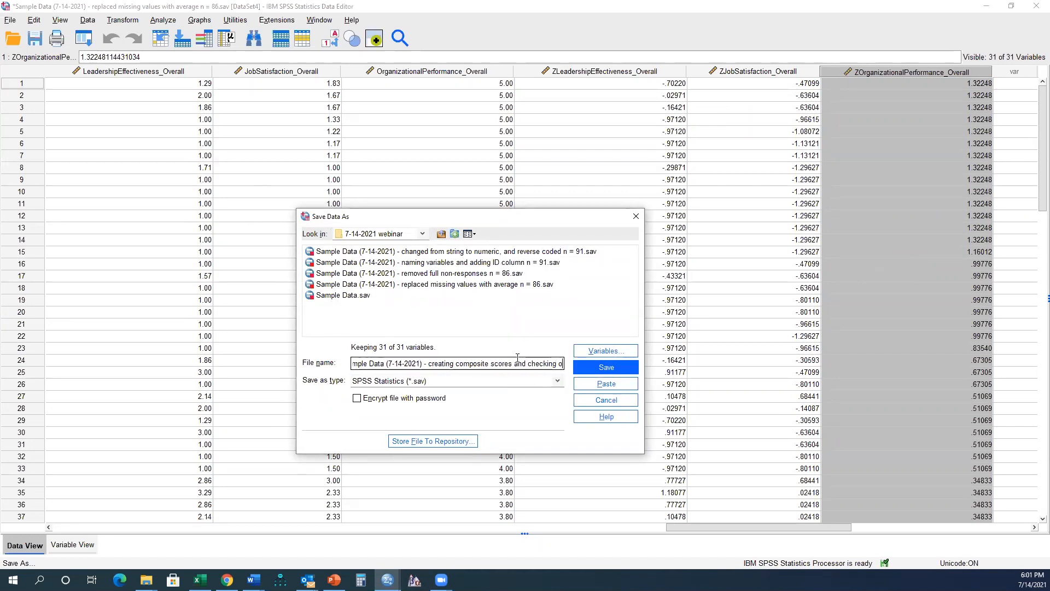
{"action": "type", "text": "ers"}
{"action": "key", "text": "Return"}
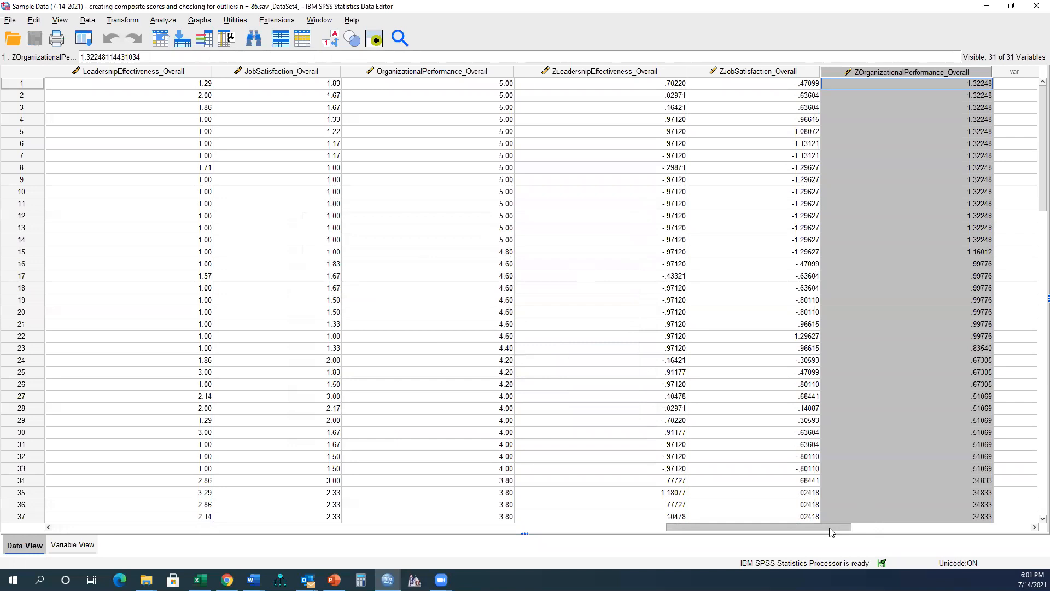
- Switch to the PowerPoint slide on composite scores, review the Cronbach's alpha reliability point, and return to the dataset
{"action": "left_click_drag", "start_coordinate": [832, 528], "coordinate": [709, 534]}
{"action": "left_click", "coordinate": [335, 580]}
{"action": "left_click_drag", "start_coordinate": [793, 414], "coordinate": [557, 414]}
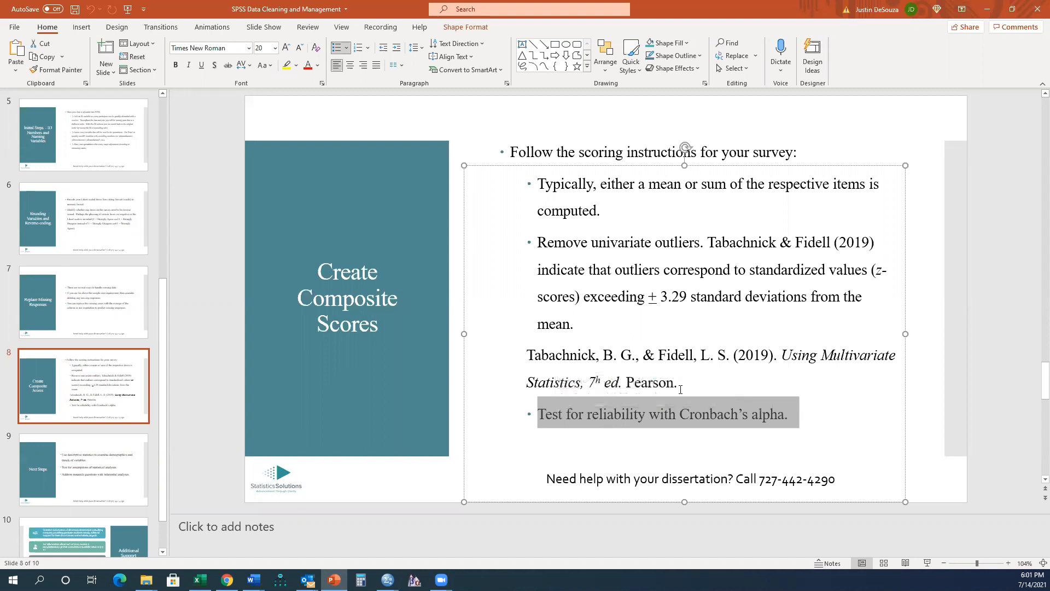
{"action": "left_click", "coordinate": [724, 414]}
{"action": "left_click_drag", "start_coordinate": [682, 417], "coordinate": [796, 414]}
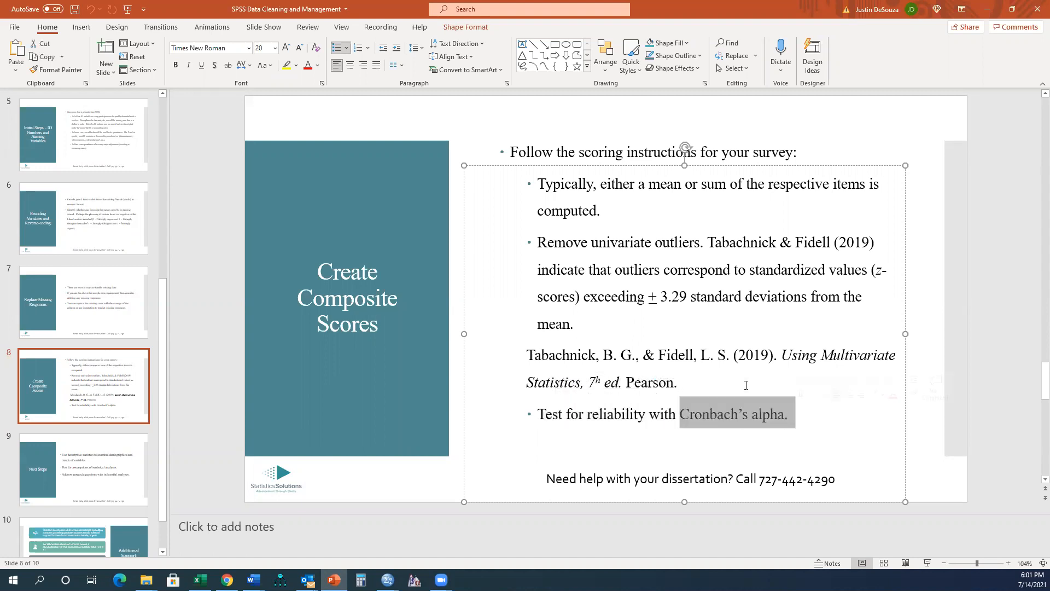
{"action": "left_click", "coordinate": [980, 10]}
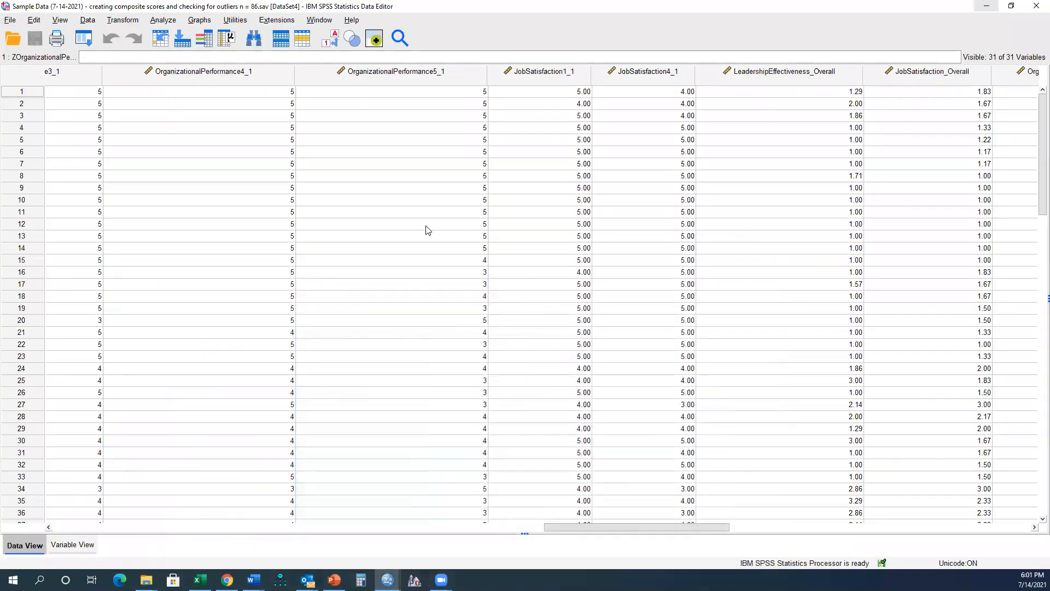
- Open Reliability Analysis and display the source variables by name instead of by label
{"action": "left_click", "coordinate": [173, 25]}
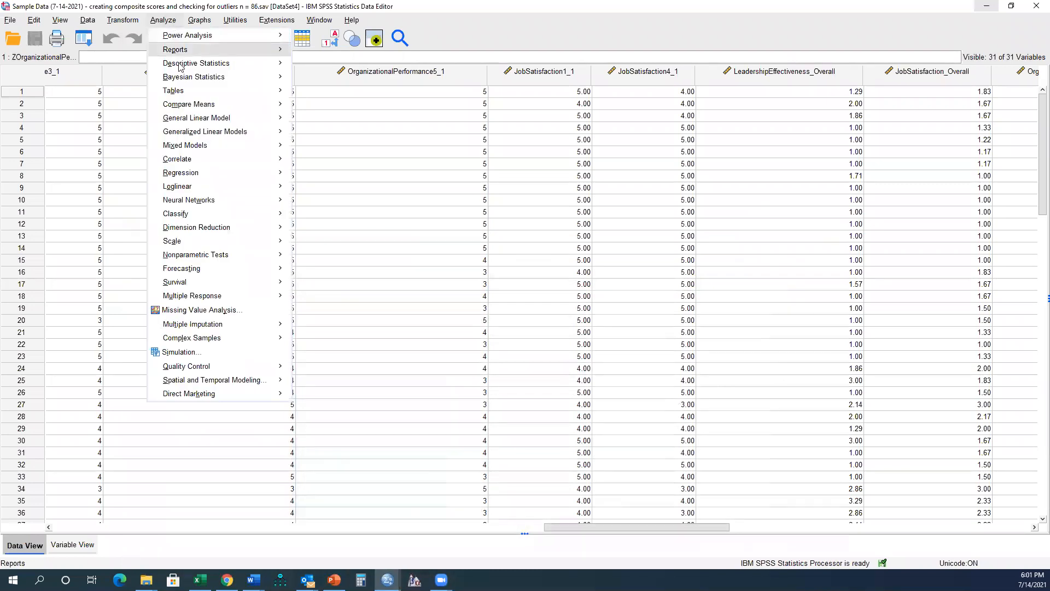
{"action": "mouse_move", "coordinate": [212, 246]}
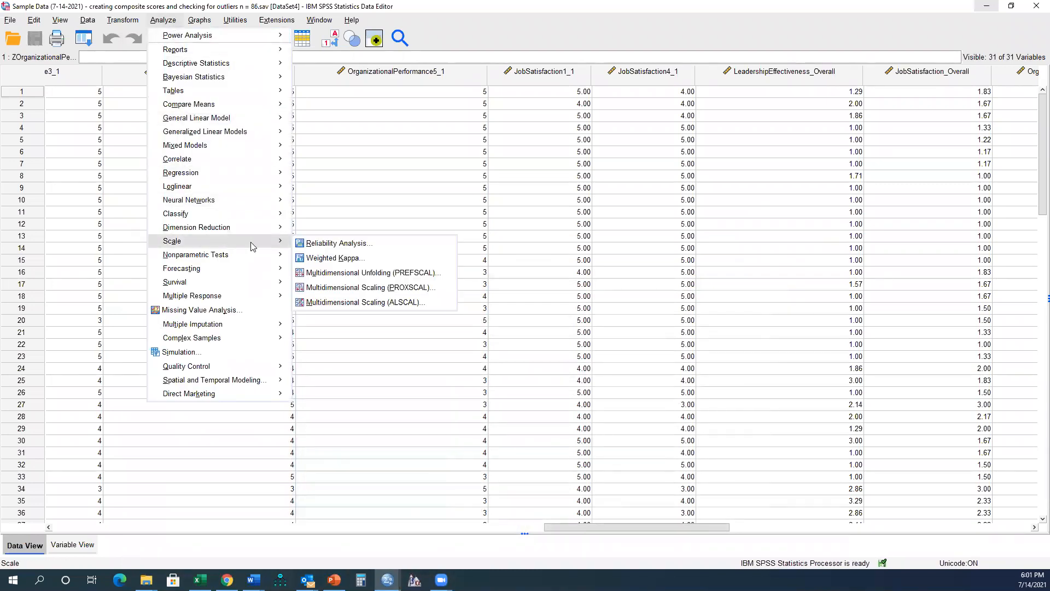
{"action": "left_click", "coordinate": [331, 248]}
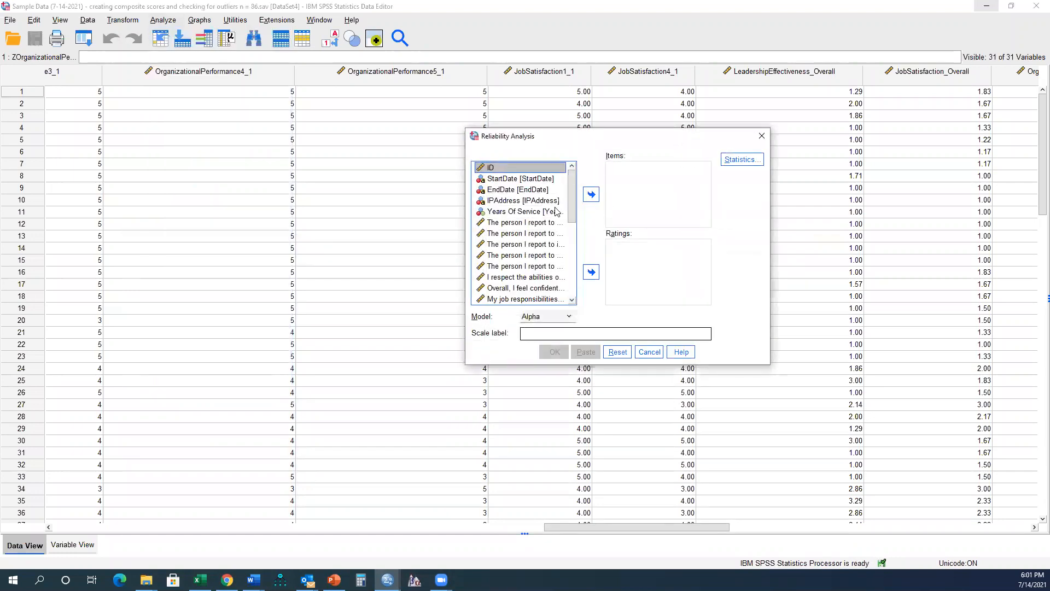
{"action": "right_click", "coordinate": [544, 222]}
{"action": "left_click", "coordinate": [554, 214]}
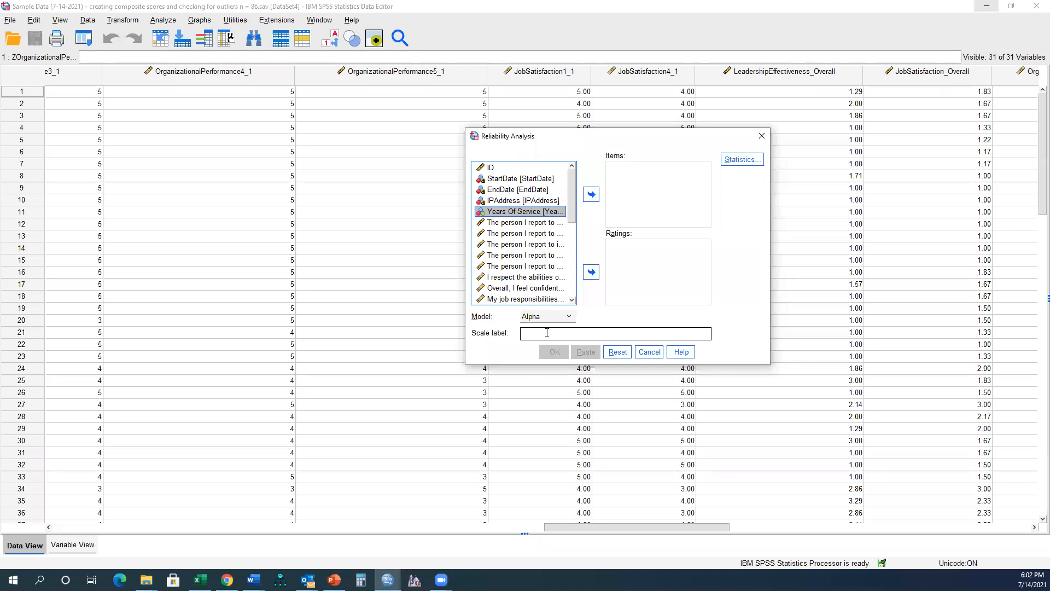
{"action": "right_click", "coordinate": [527, 225]}
{"action": "left_click", "coordinate": [529, 234]}
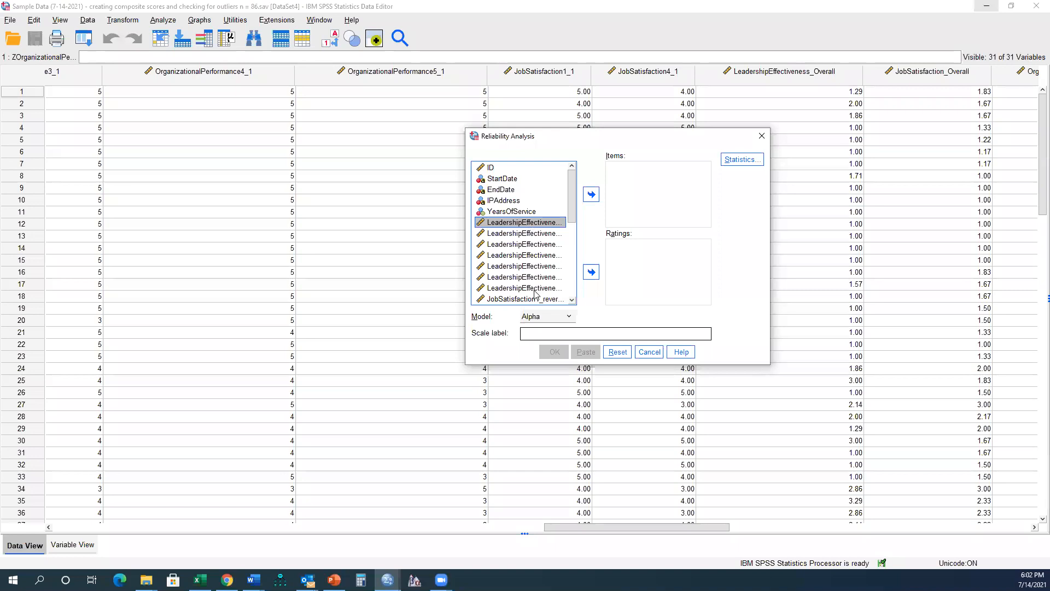
- Add the seven LeadershipEffectiveness variables as items, label the scale "Leadership Effectiveness", and paste the Alpha reliability command as syntax
{"action": "left_click", "coordinate": [534, 288], "text": "shift"}
{"action": "left_click", "coordinate": [591, 194]}
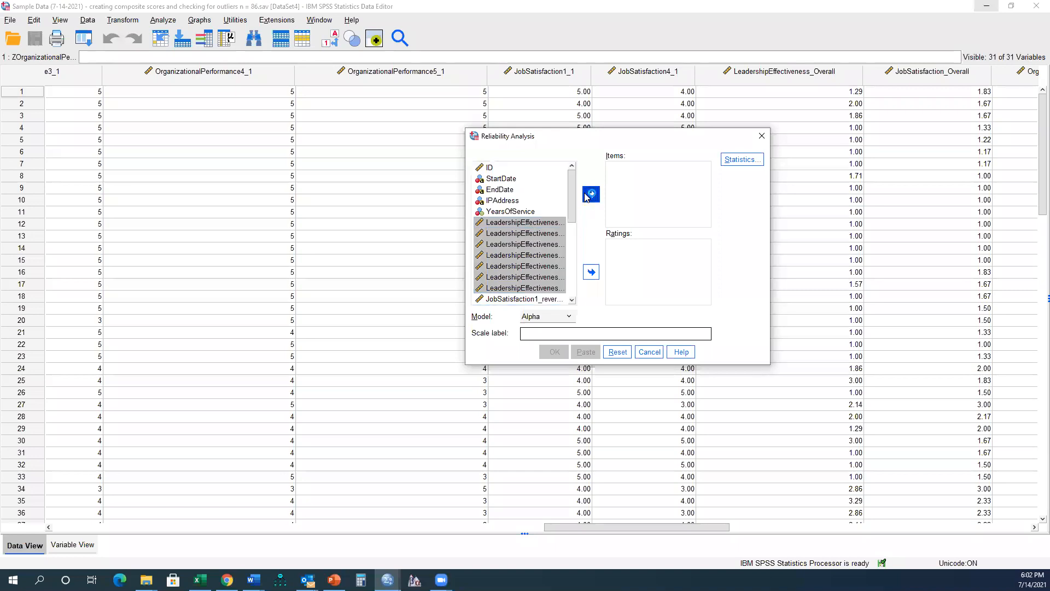
{"action": "left_click", "coordinate": [570, 330]}
{"action": "type", "text": "Lea"}
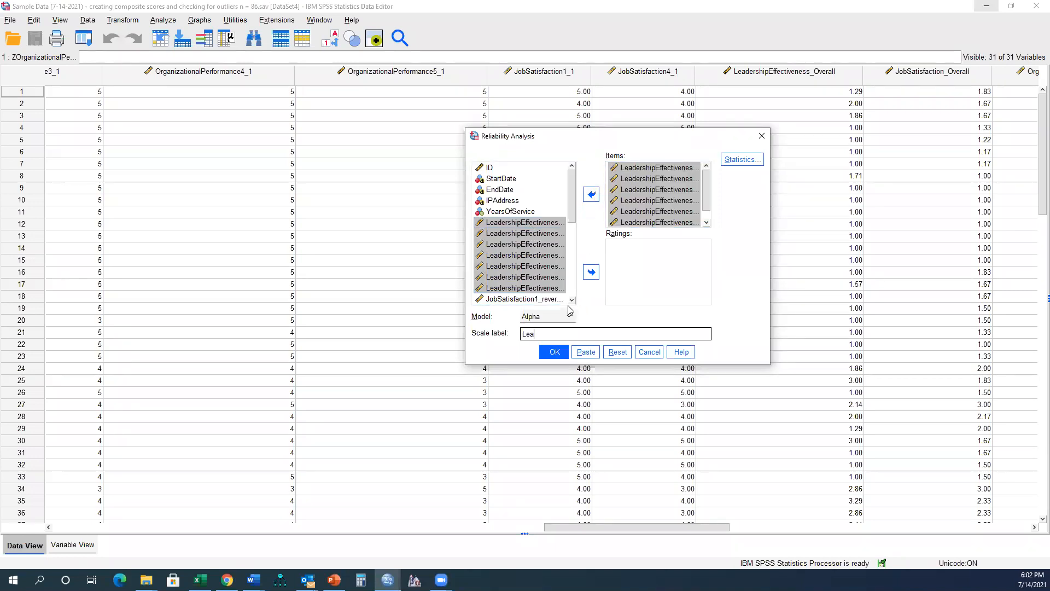
{"action": "type", "text": "dership Effectiveness"}
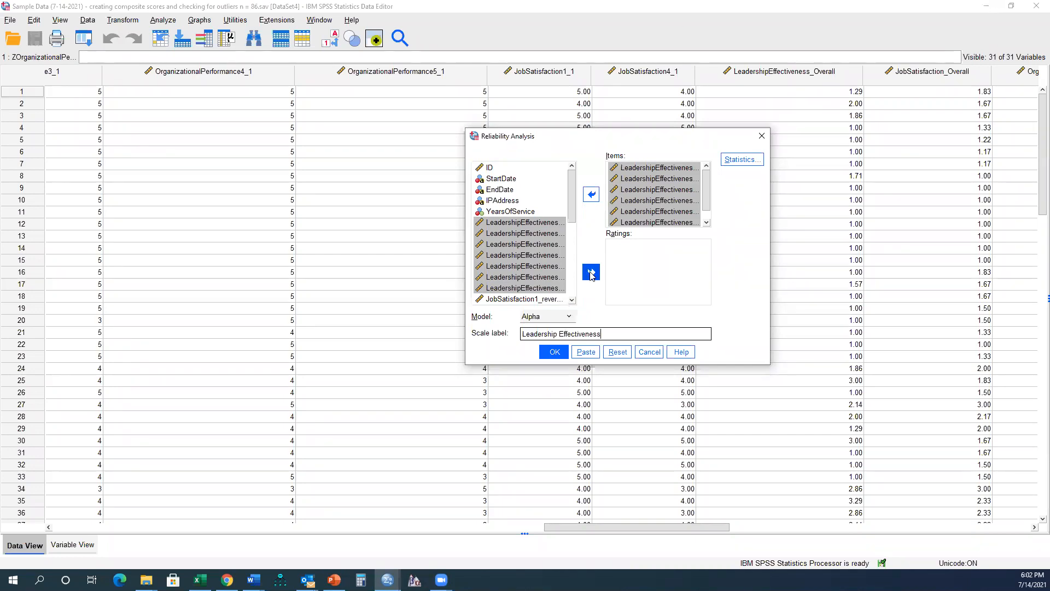
{"action": "left_click", "coordinate": [586, 352]}
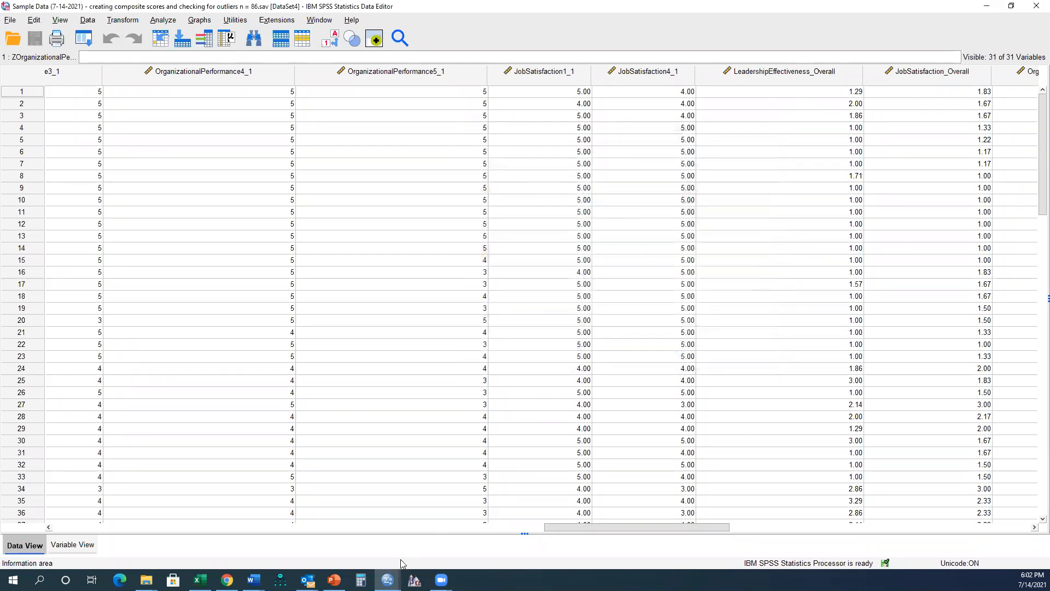
- In the Syntax Editor, add the comment "*Checking for Cronbach alpha." above the RELIABILITY command, with blank lines separating it from the composite score syntax
{"action": "mouse_move", "coordinate": [387, 579]}
{"action": "left_click", "coordinate": [485, 500]}
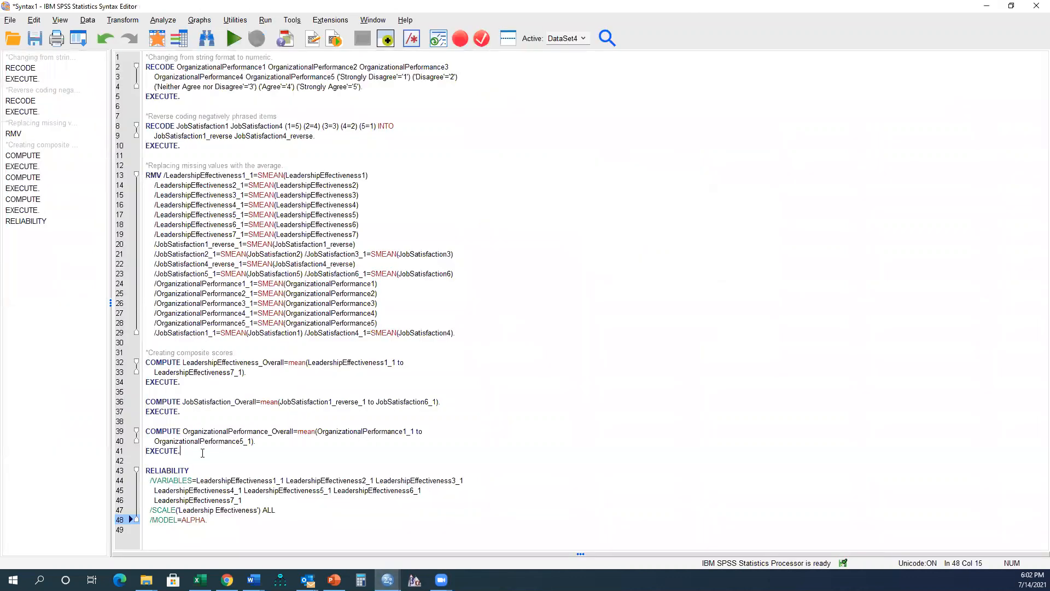
{"action": "key", "text": "Return"}
{"action": "key", "text": "Return"}
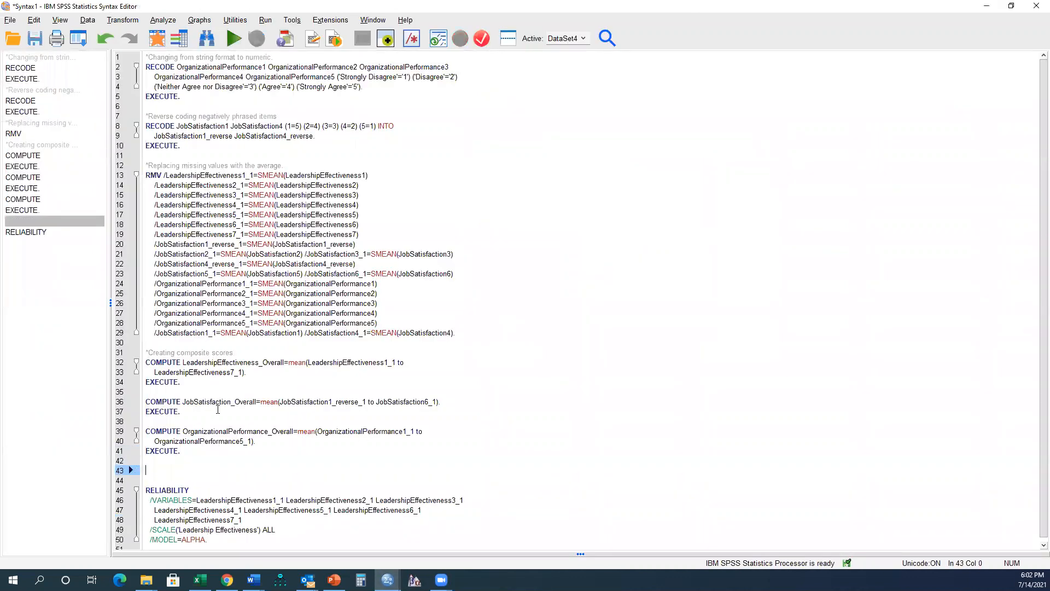
{"action": "key", "text": "Down"}
{"action": "type", "text": "*Checking for Cronbach alpha."}
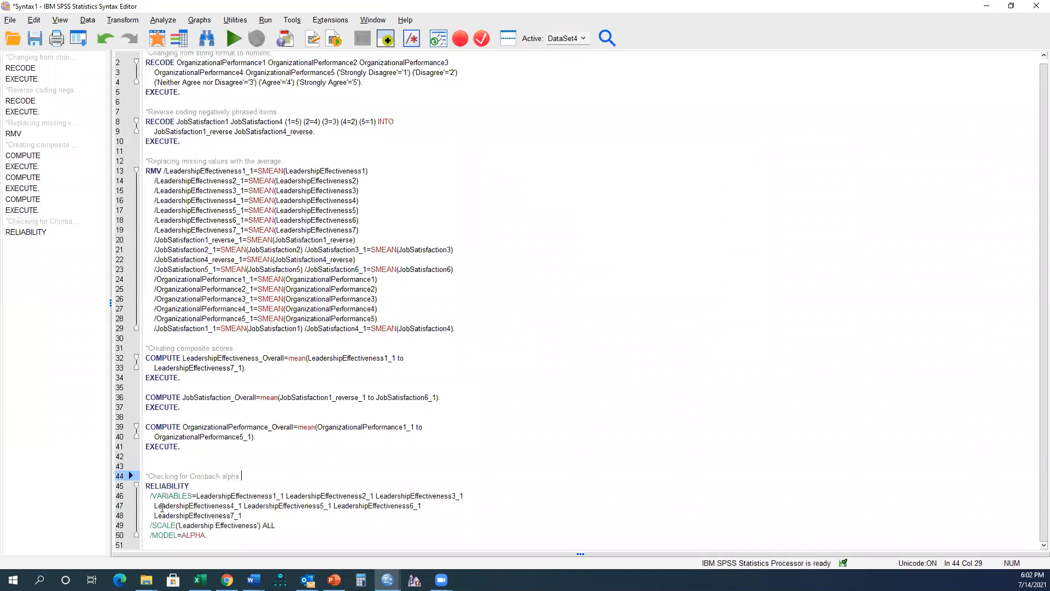
- Run the RELIABILITY syntax for Leadership Effectiveness and examine Cronbach's alpha in the output
{"action": "left_click_drag", "start_coordinate": [233, 536], "coordinate": [145, 485]}
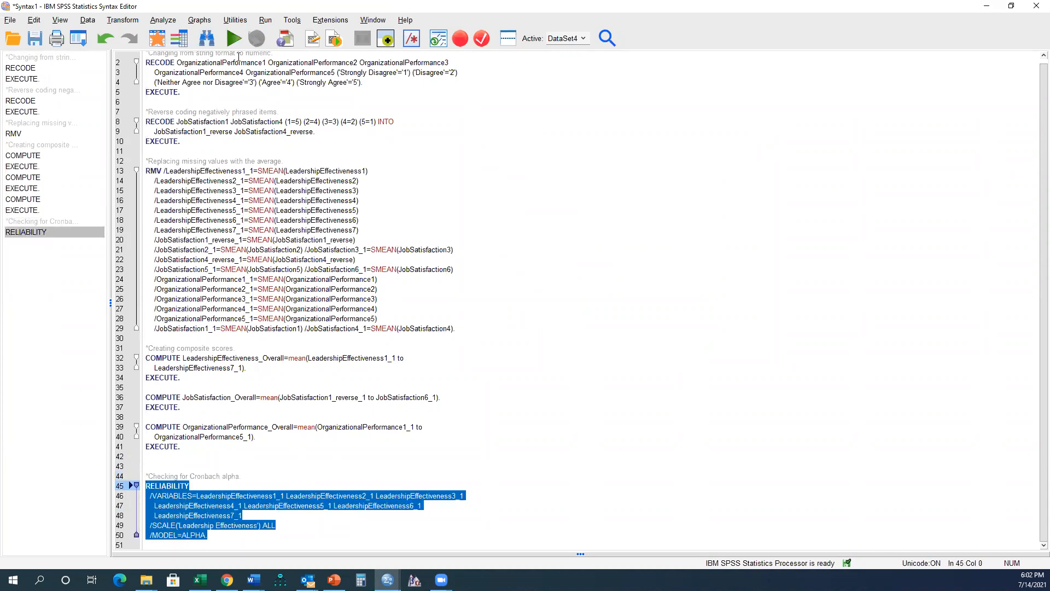
{"action": "left_click", "coordinate": [234, 39]}
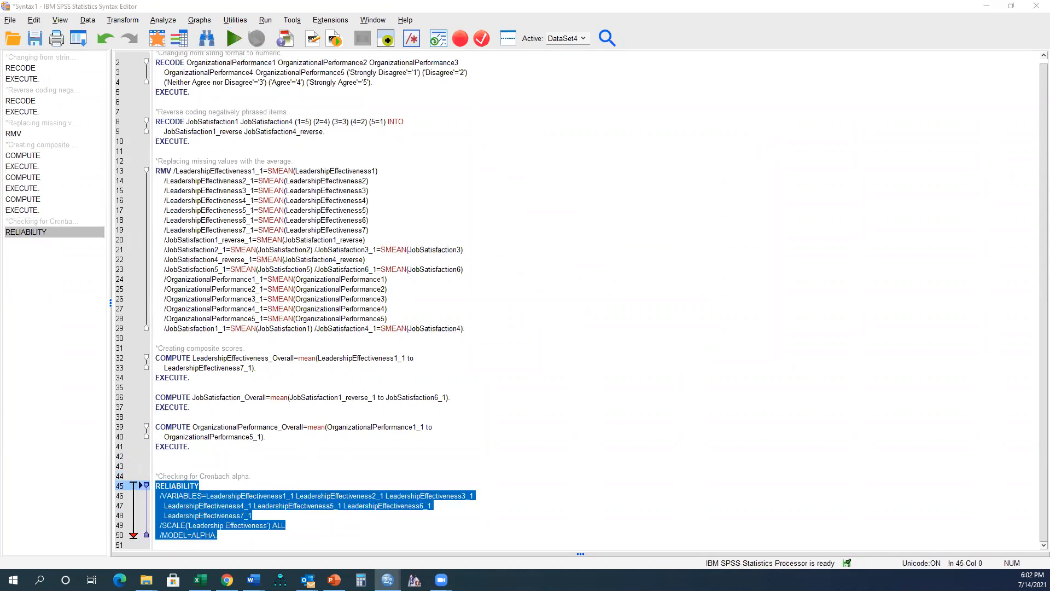
{"action": "left_click", "coordinate": [876, 137]}
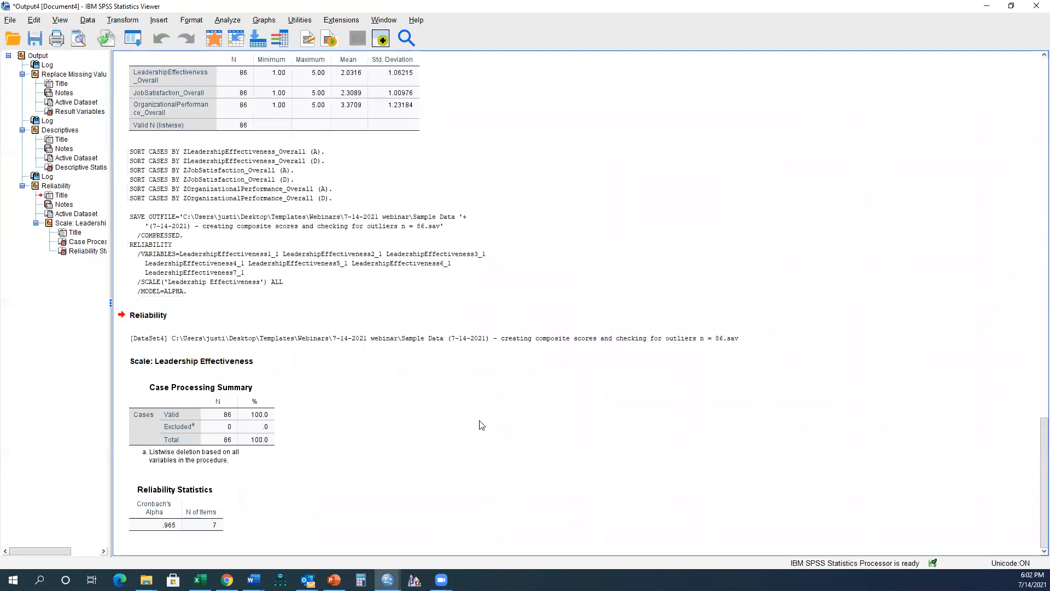
{"action": "left_click", "coordinate": [251, 361]}
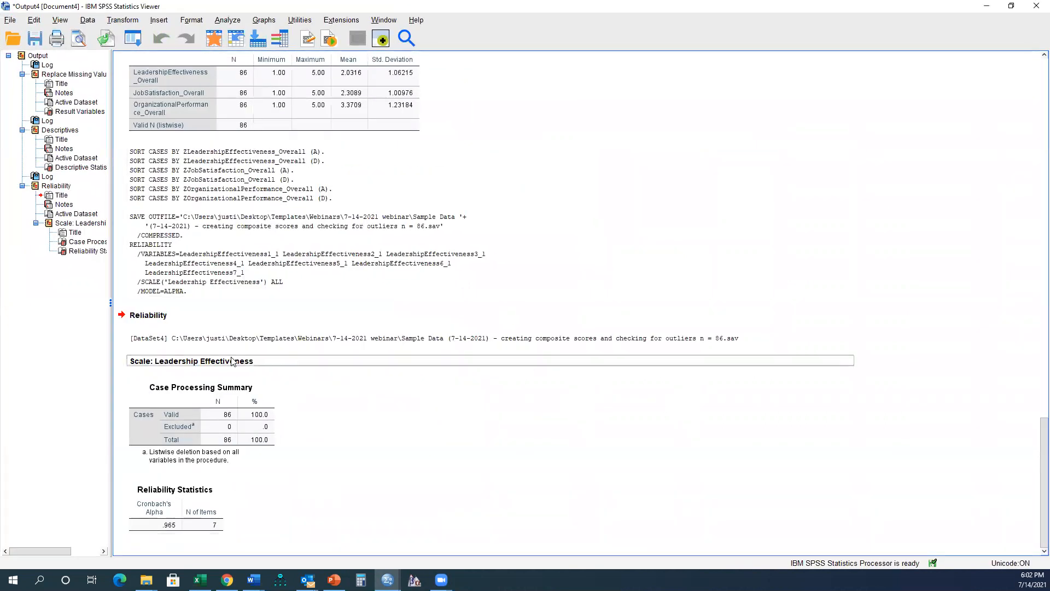
{"action": "left_click", "coordinate": [169, 531]}
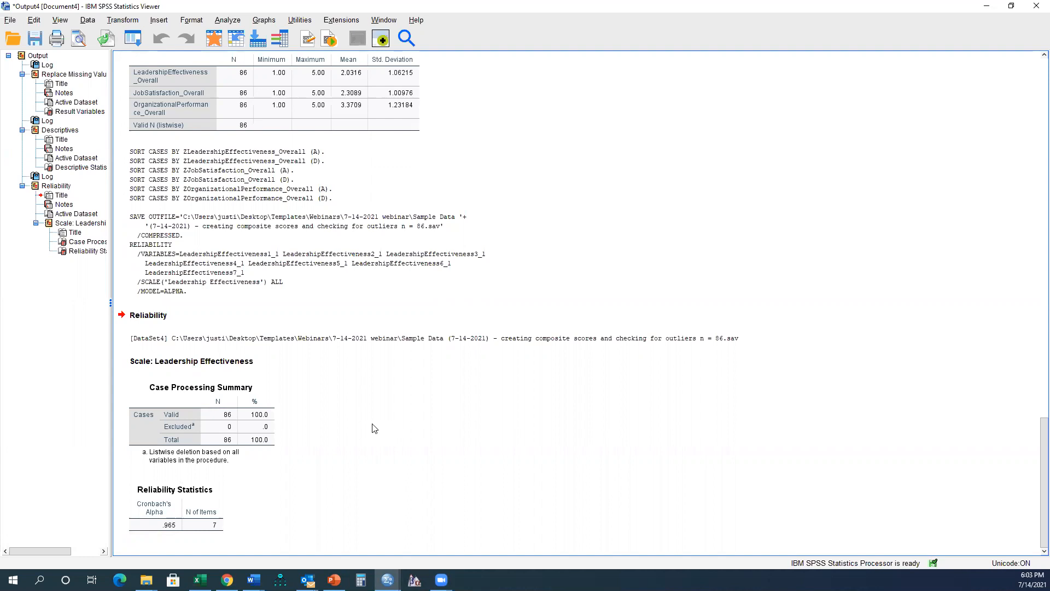
- Return to the Syntax Editor and review the Cronbach alpha comment and RELIABILITY command block
{"action": "left_click", "coordinate": [987, 6]}
{"action": "left_click", "coordinate": [266, 426]}
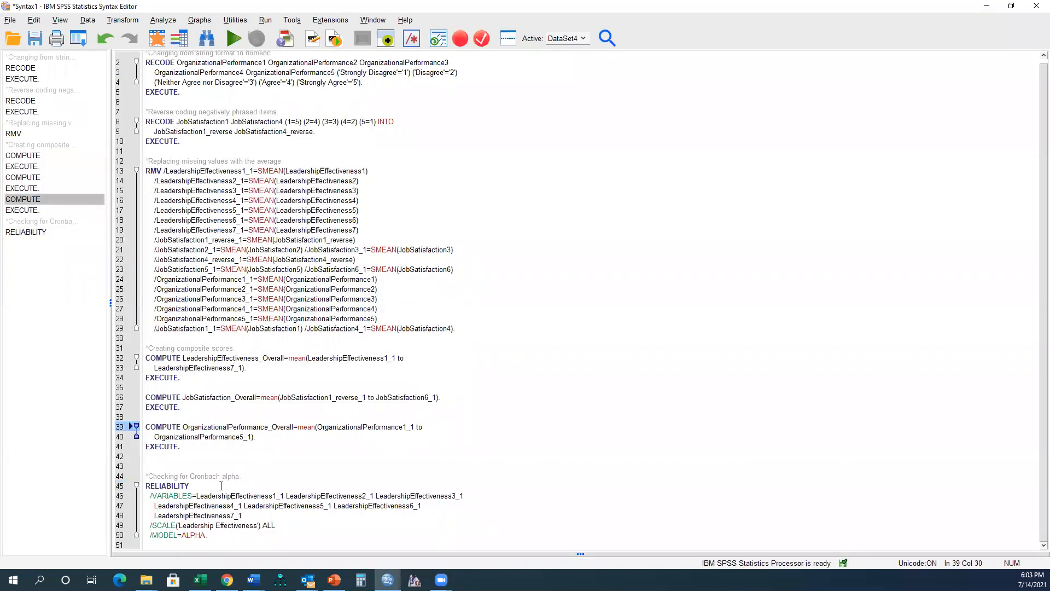
{"action": "left_click_drag", "start_coordinate": [224, 534], "coordinate": [143, 475]}
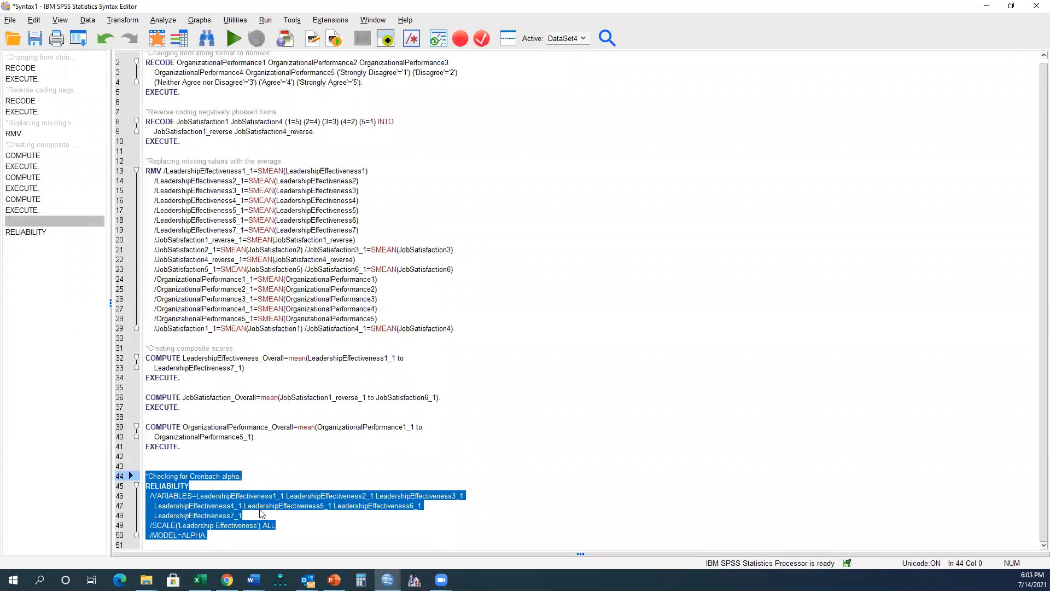
{"action": "left_click", "coordinate": [259, 509]}
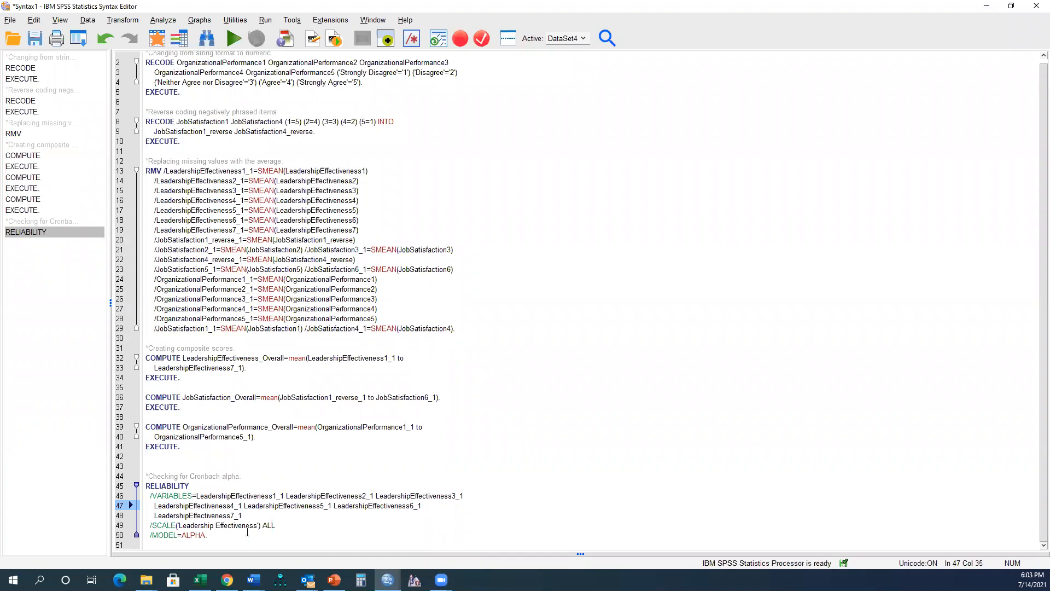
- In Reliability Analysis, remove the leadership items and add the six Job Satisfaction items, including the reverse-coded versions of items 1 and 4
{"action": "left_click", "coordinate": [163, 21]}
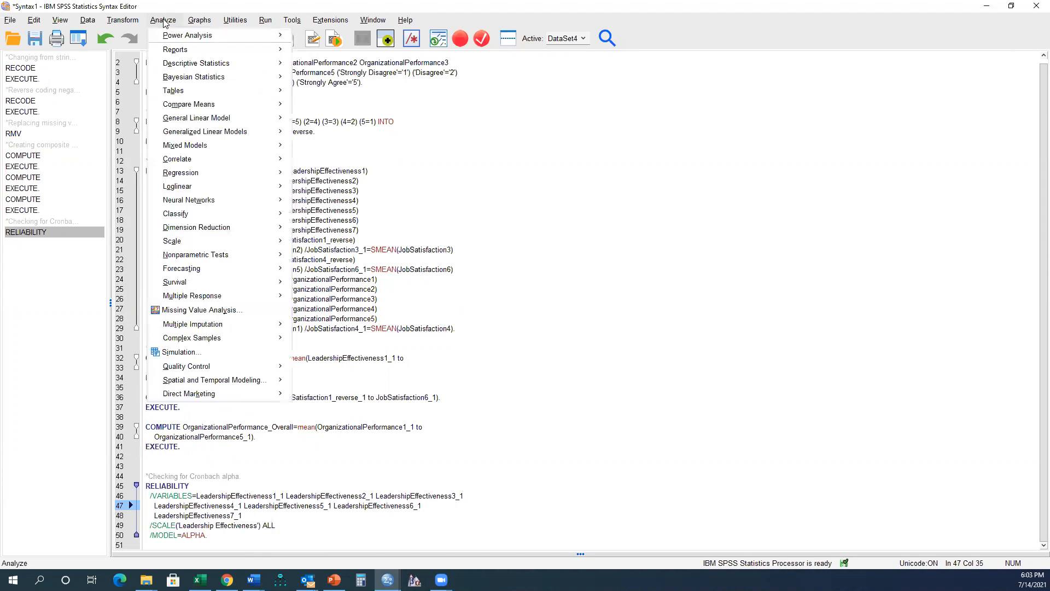
{"action": "mouse_move", "coordinate": [222, 241]}
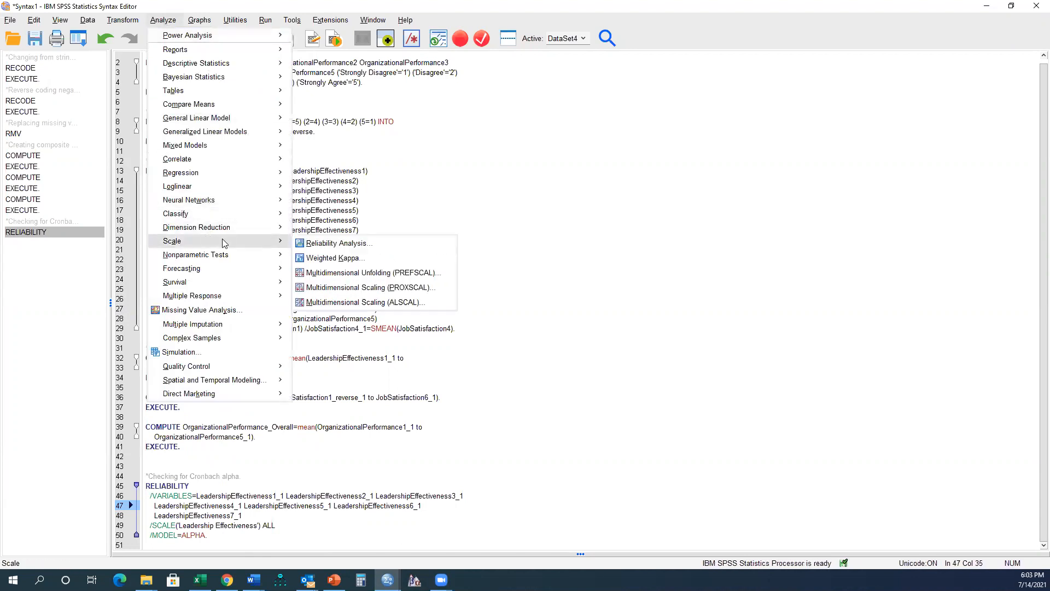
{"action": "left_click", "coordinate": [325, 248]}
{"action": "left_click", "coordinate": [662, 167]}
{"action": "scroll", "coordinate": [656, 188], "scroll_direction": "down", "scroll_amount": 1}
{"action": "left_click", "coordinate": [647, 218], "text": "shift"}
{"action": "left_click", "coordinate": [594, 196]}
{"action": "scroll", "coordinate": [542, 228], "scroll_direction": "down", "scroll_amount": 2}
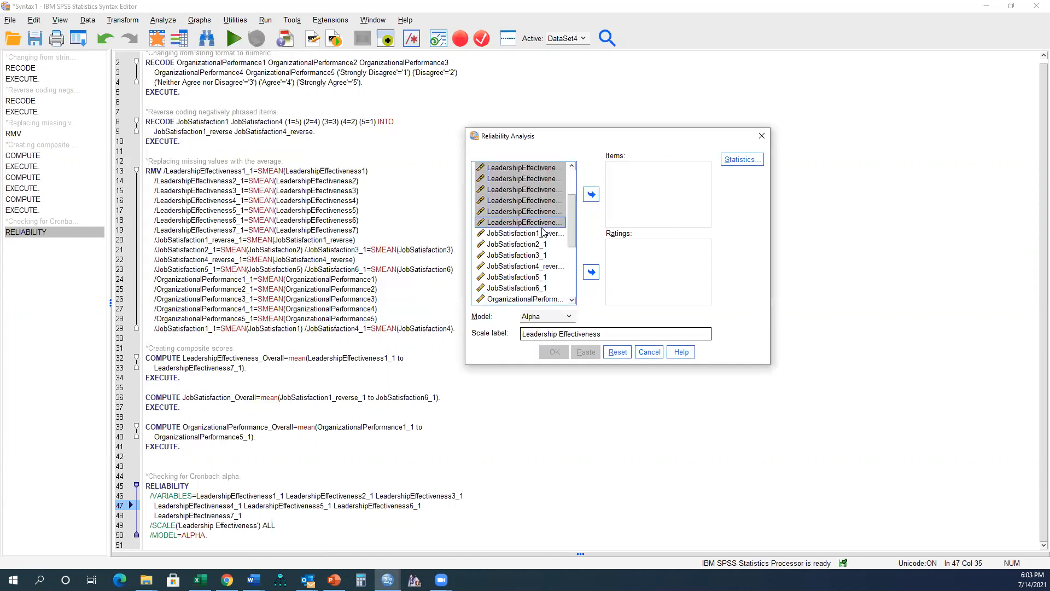
{"action": "left_click", "coordinate": [542, 233]}
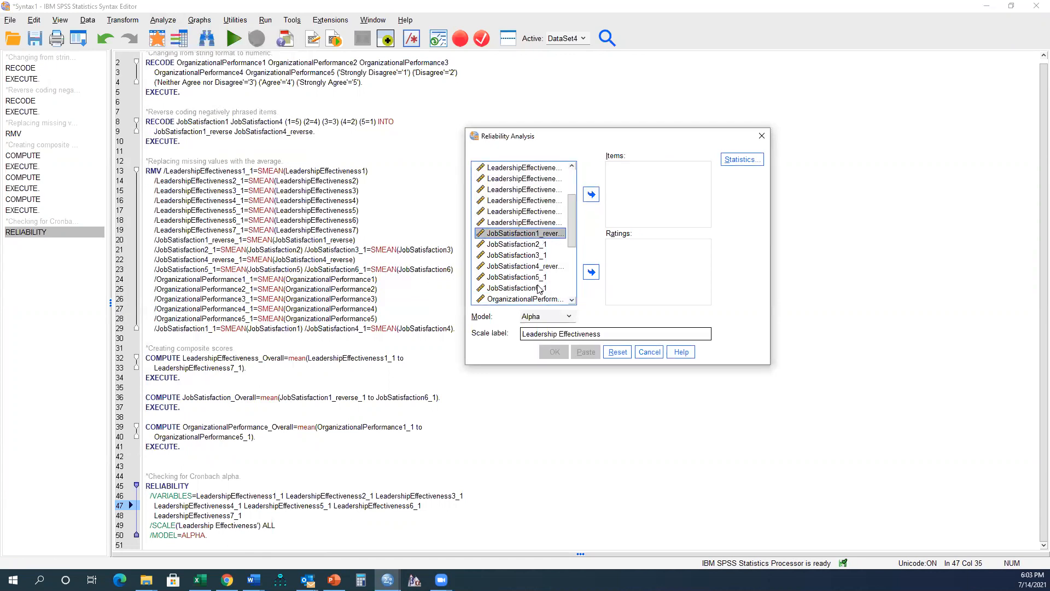
{"action": "left_click", "coordinate": [540, 288], "text": "shift"}
{"action": "left_click", "coordinate": [591, 194]}
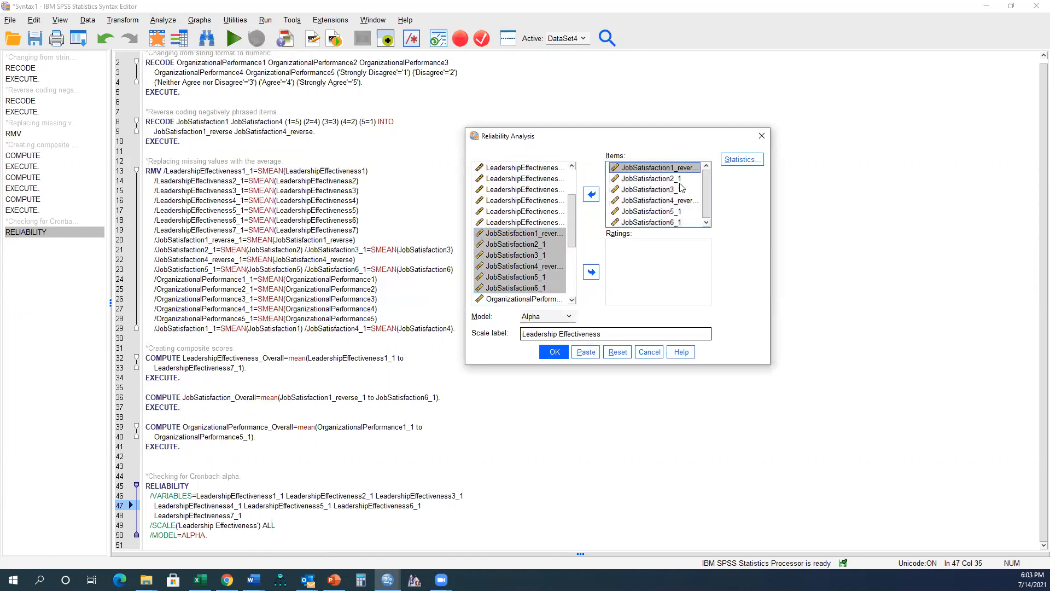
- Replace the reverse-coded JobSatisfaction1 and JobSatisfaction4 in the items with the original-direction JobSatisfaction1_1 and JobSatisfaction4_1
{"action": "left_click", "coordinate": [677, 200], "text": "ctrl"}
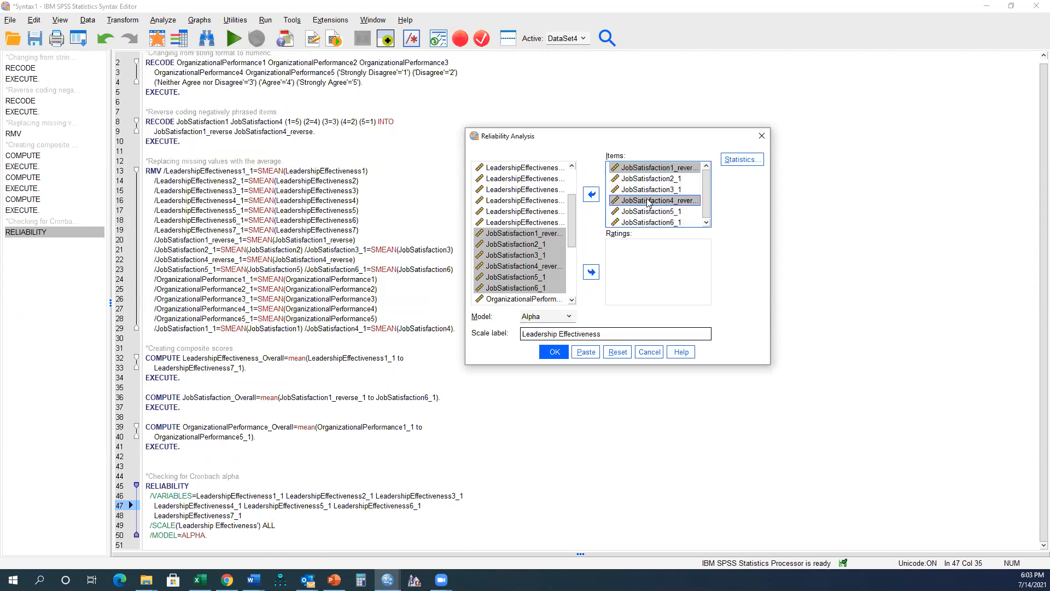
{"action": "left_click", "coordinate": [591, 194]}
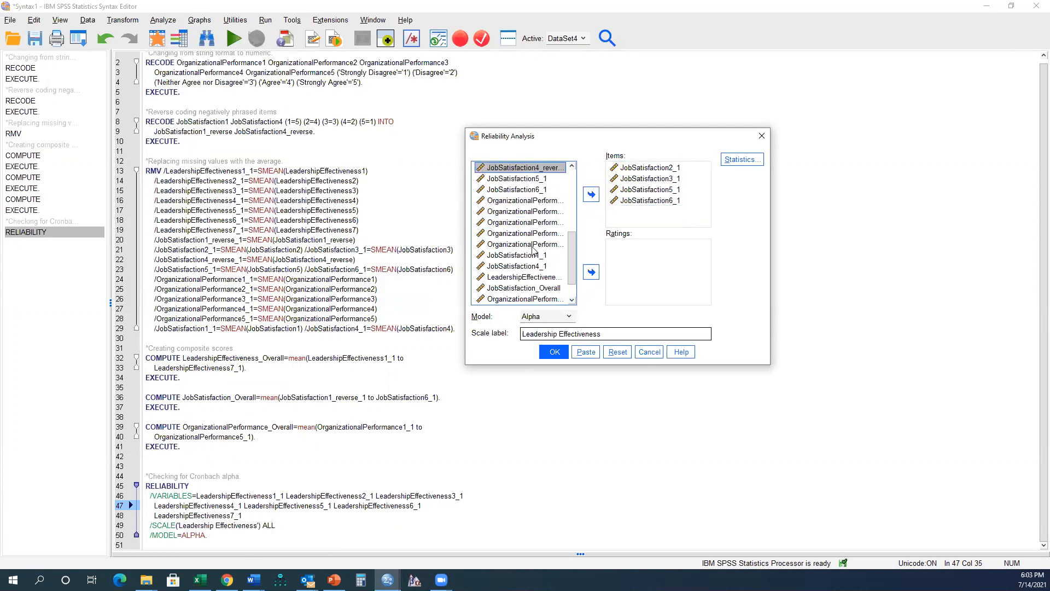
{"action": "left_click", "coordinate": [535, 255]}
{"action": "left_click", "coordinate": [538, 267], "text": "shift"}
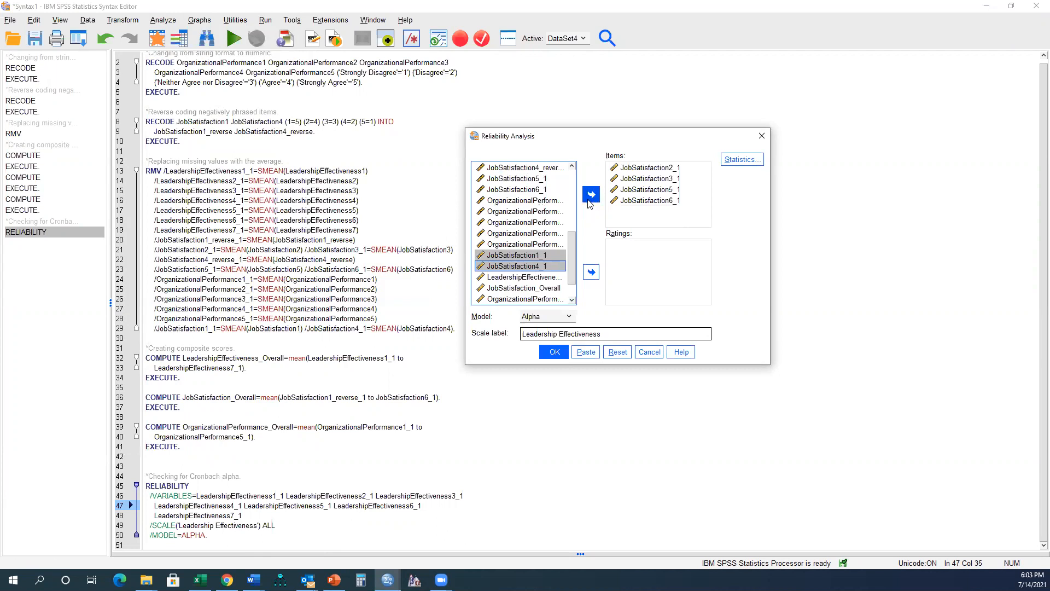
{"action": "left_click", "coordinate": [590, 201]}
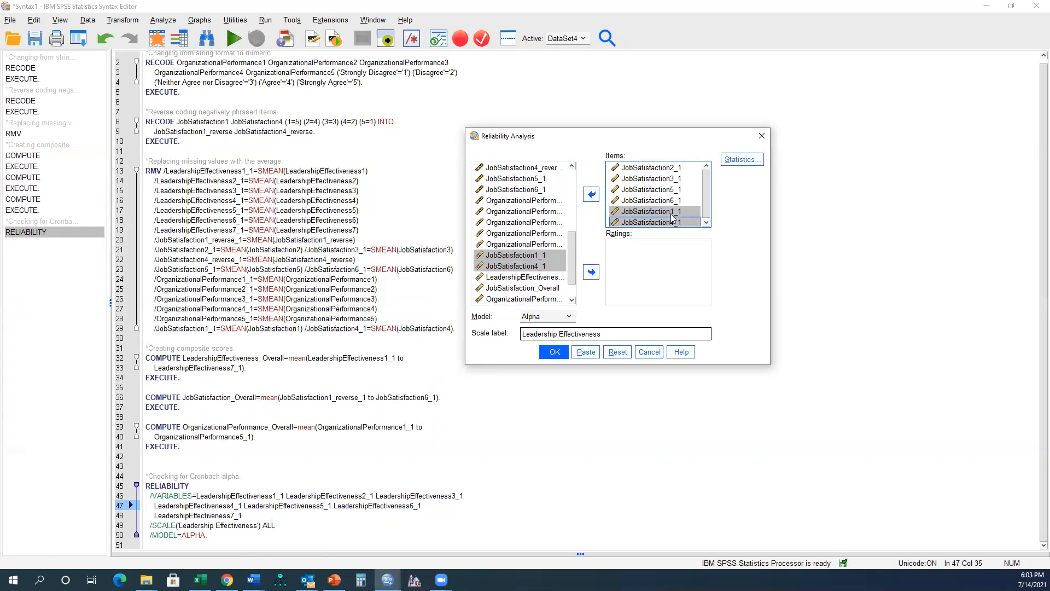
- Label the scale "Job Satisfaction", run the Alpha reliability analysis, and view its output in a maximized window
{"action": "left_click", "coordinate": [523, 333]}
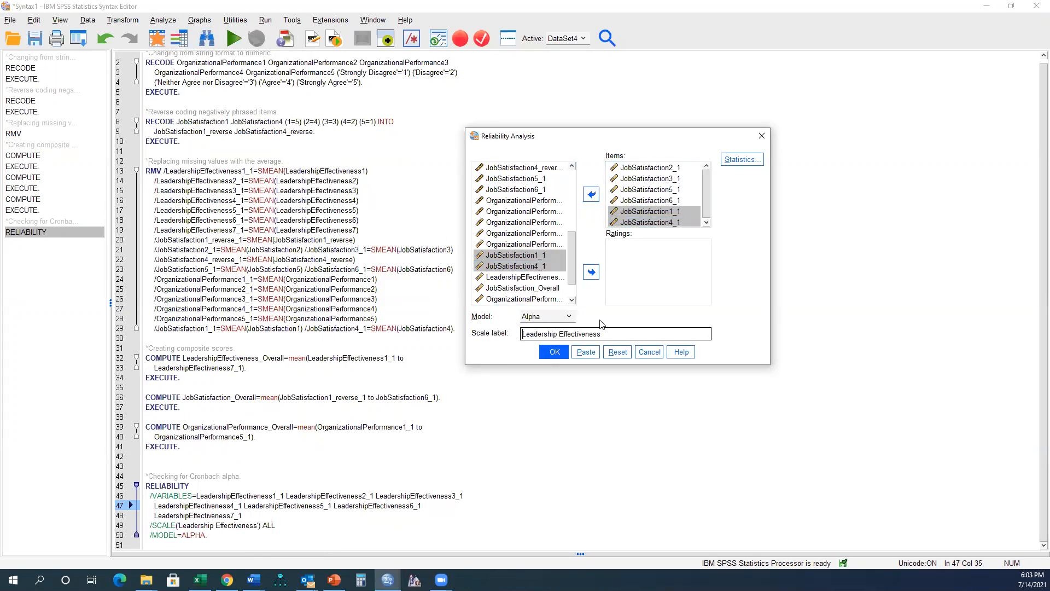
{"action": "triple_click", "coordinate": [628, 337]}
{"action": "key", "text": "BackSpace"}
{"action": "type", "text": "Job Satisfaction"}
{"action": "left_click", "coordinate": [553, 351]}
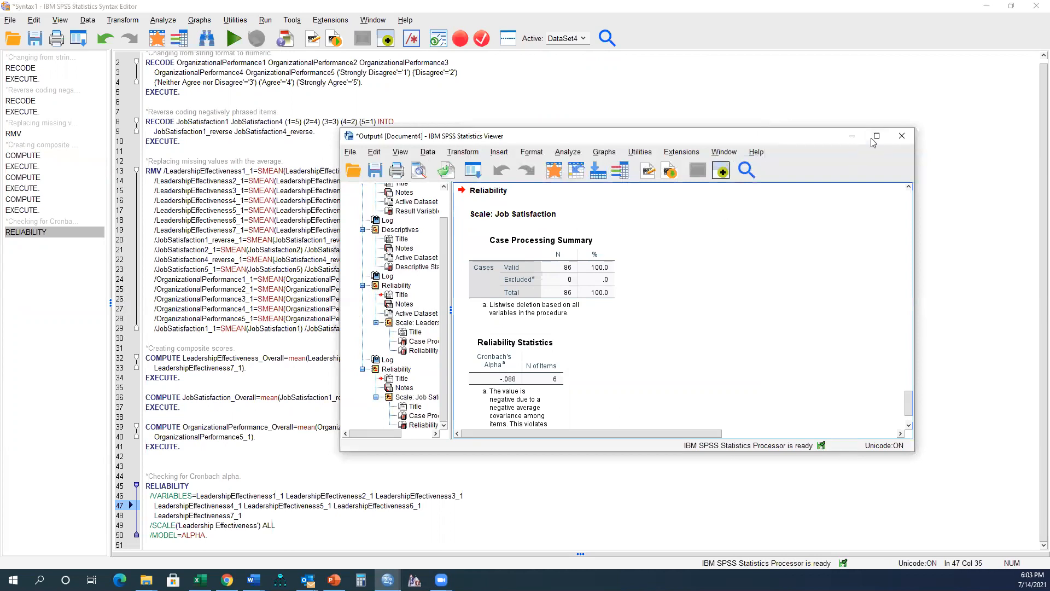
{"action": "left_click", "coordinate": [876, 136]}
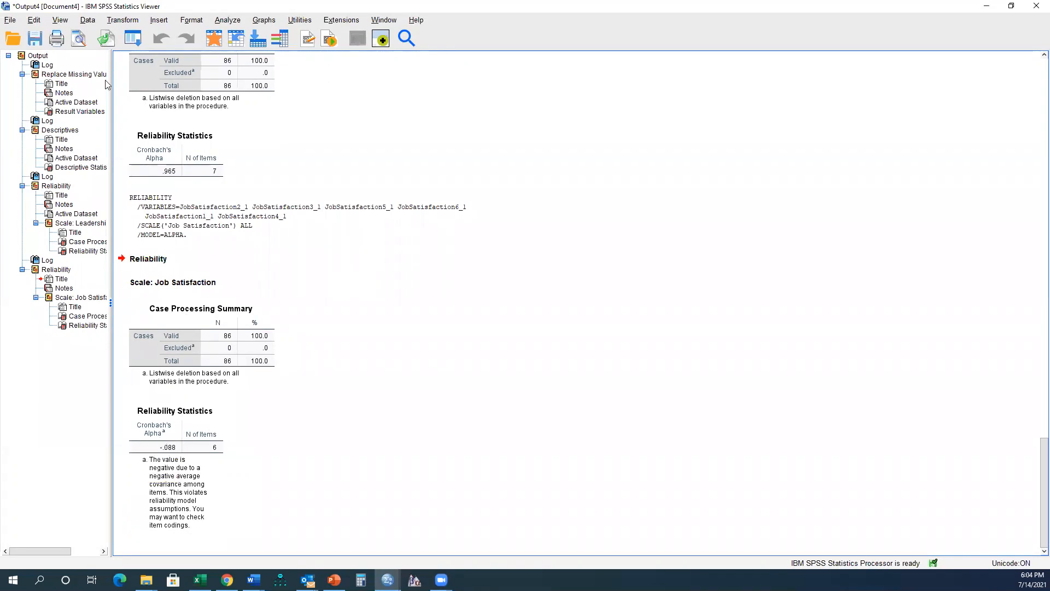
- Reopen Reliability Analysis, swap JobSatisfaction1_1 and JobSatisfaction4_1 for JobSatisfaction1_reverse_1 and JobSatisfaction4_reverse_1, and rerun the Job Satisfaction scale
{"action": "left_click", "coordinate": [131, 40]}
{"action": "left_click", "coordinate": [144, 60]}
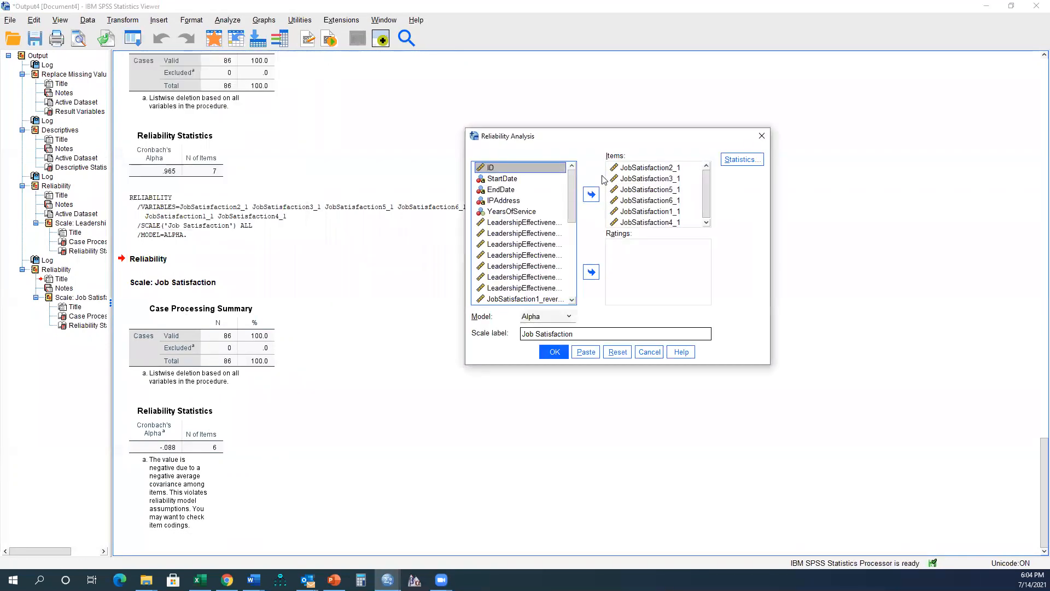
{"action": "left_click", "coordinate": [651, 212]}
{"action": "left_click", "coordinate": [650, 221], "text": "shift"}
{"action": "left_click", "coordinate": [592, 194]}
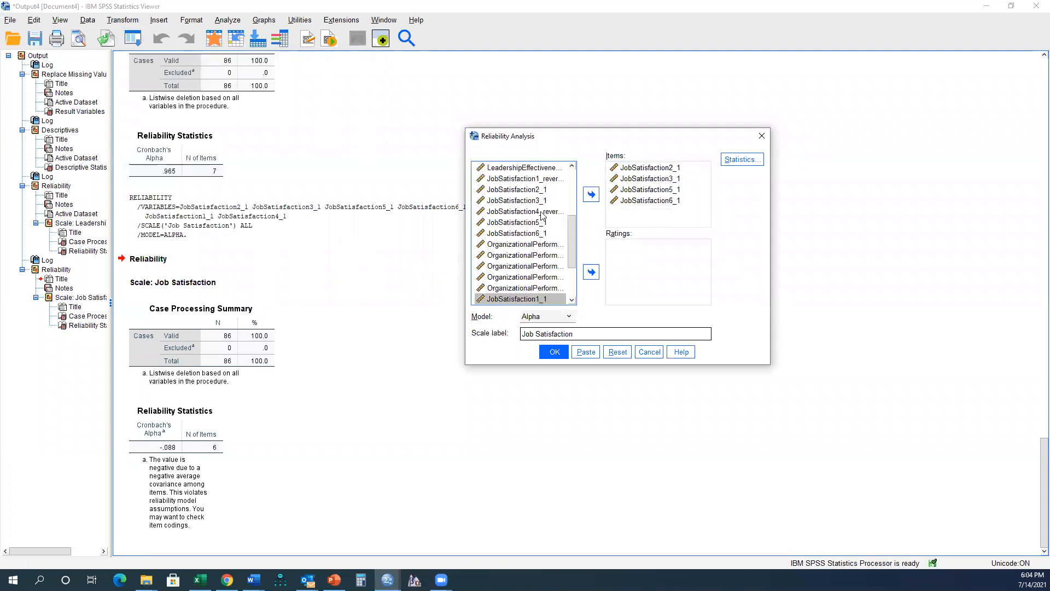
{"action": "left_click", "coordinate": [539, 180]}
{"action": "left_click", "coordinate": [541, 212], "text": "ctrl"}
{"action": "left_click", "coordinate": [591, 194]}
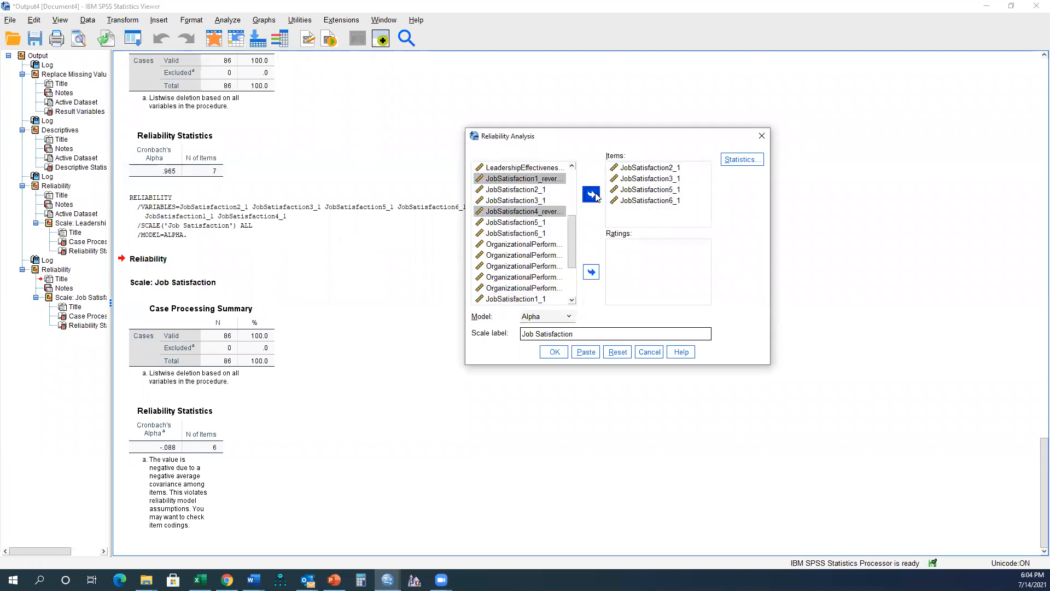
{"action": "left_click", "coordinate": [552, 350]}
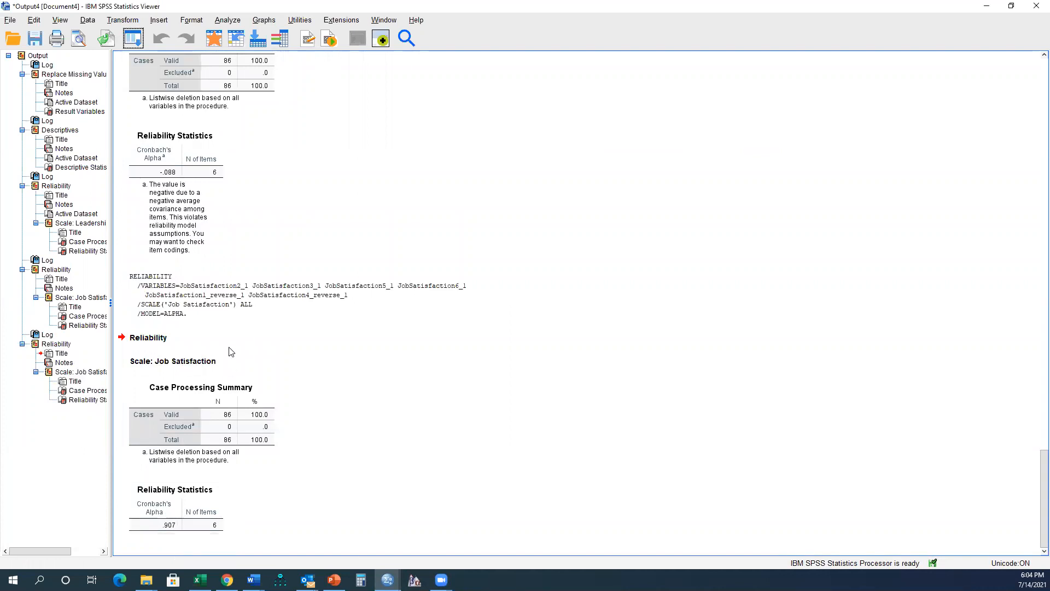
- Put the output away, switch to the PowerPoint presentation, and present the "Next Steps" slide as a slide show
{"action": "left_click", "coordinate": [976, 9]}
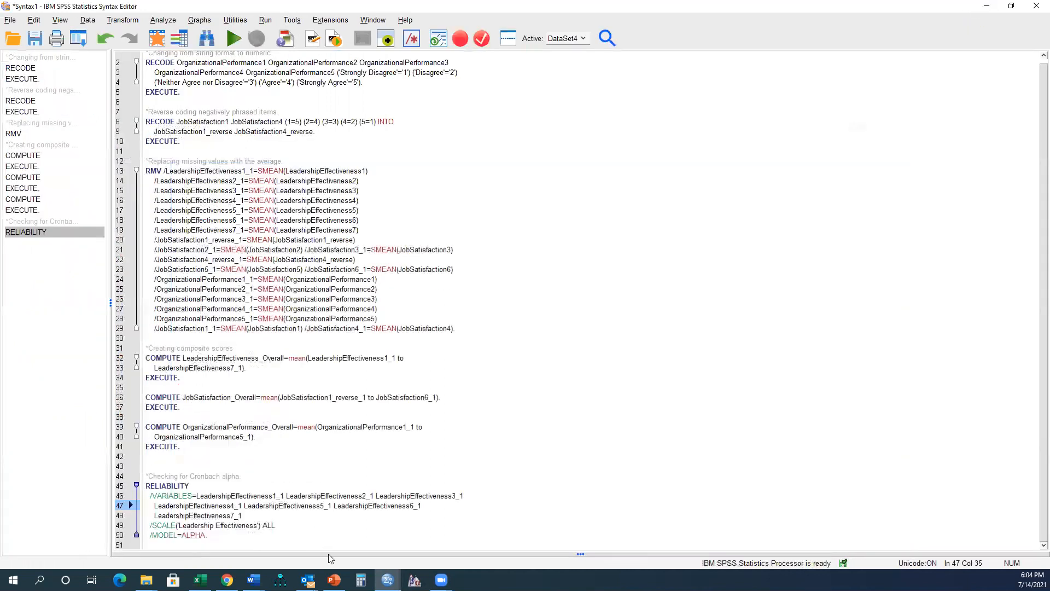
{"action": "left_click", "coordinate": [334, 580]}
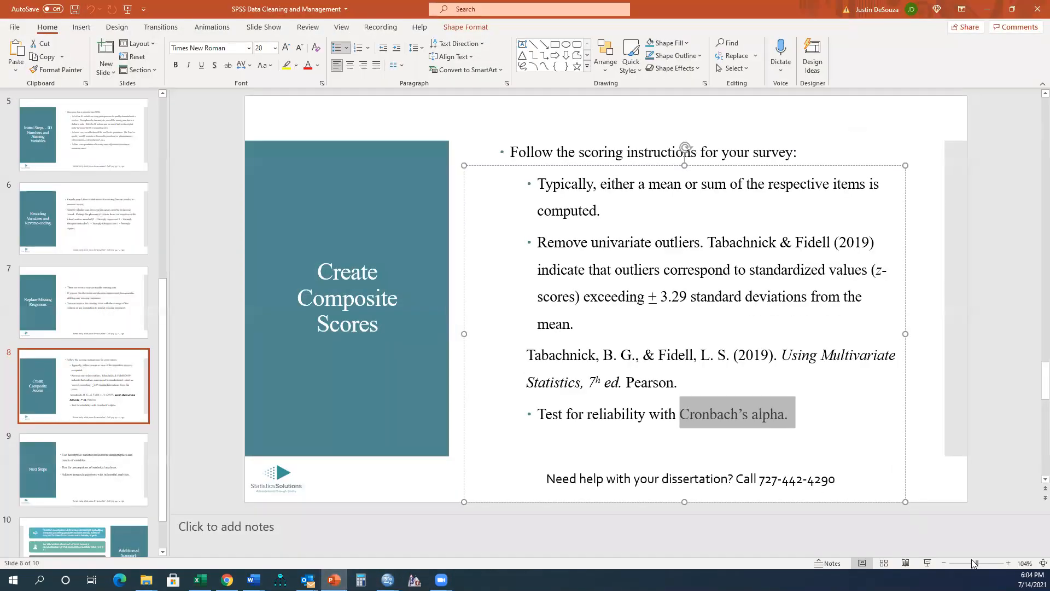
{"action": "left_click", "coordinate": [927, 562]}
{"action": "left_click", "coordinate": [656, 384]}
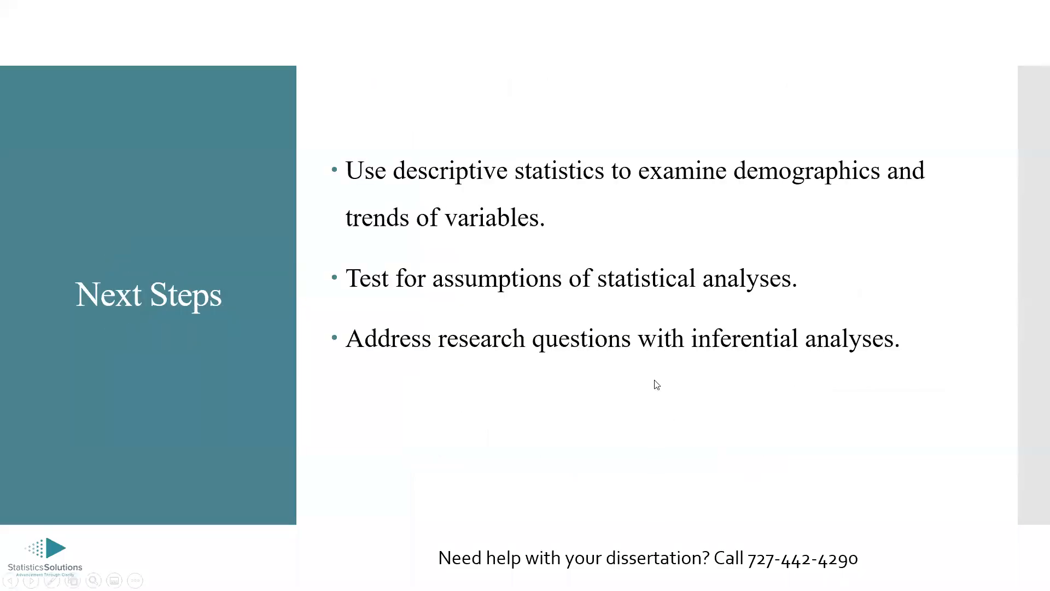
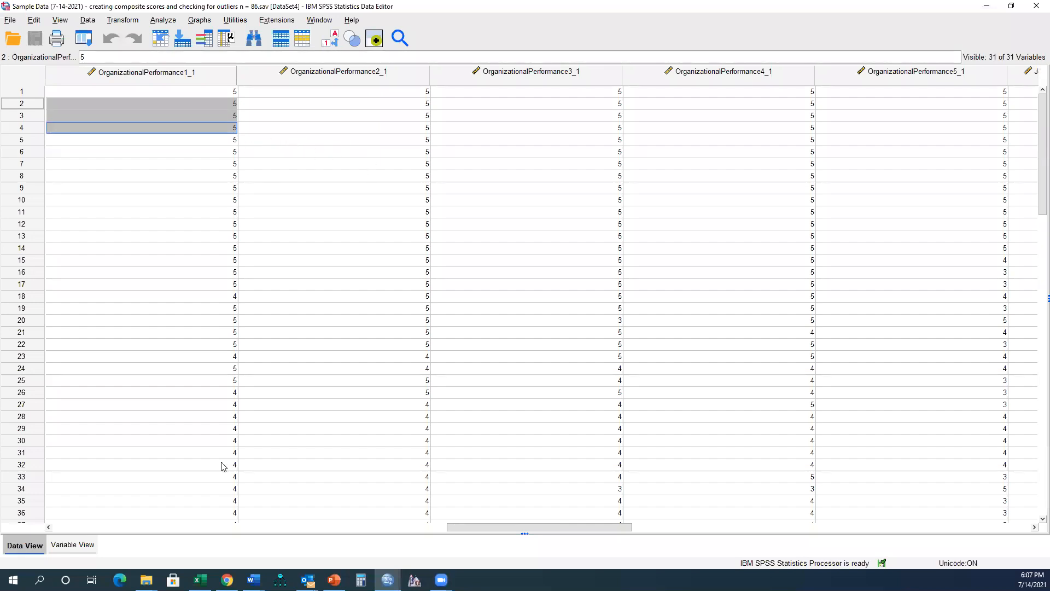
- In the dataset's Variable View, examine the width settings of the five OrganizationalPerformance variables without changing them
{"action": "left_click", "coordinate": [93, 542]}
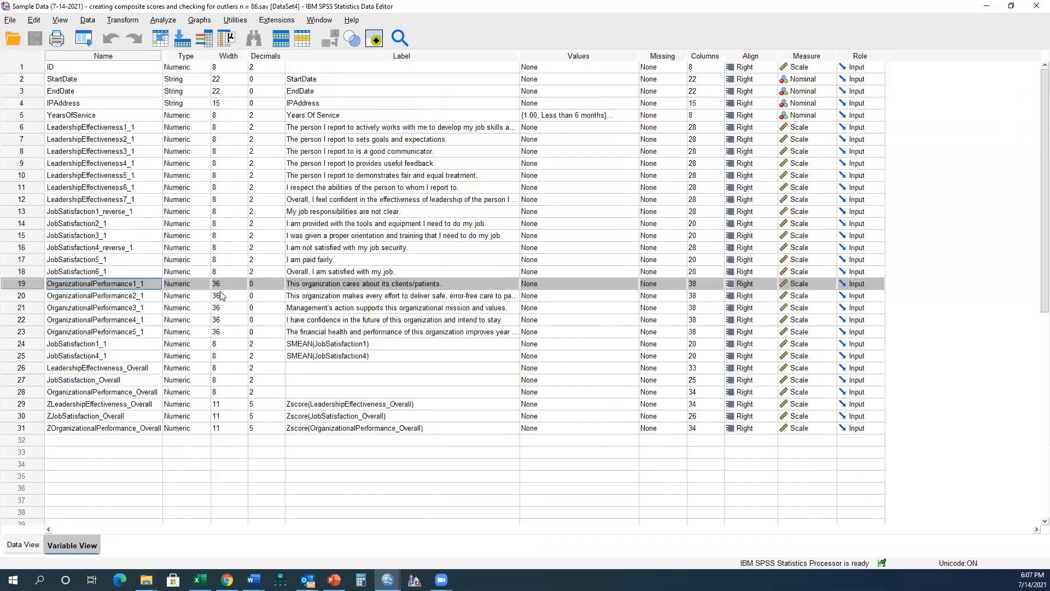
{"action": "left_click_drag", "start_coordinate": [221, 284], "coordinate": [221, 334]}
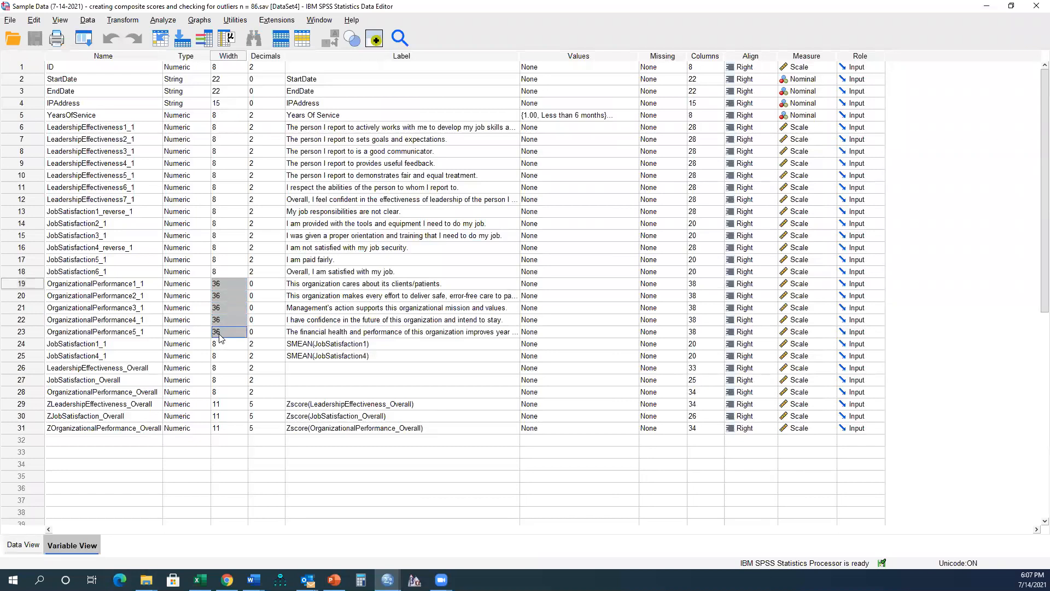
{"action": "left_click", "coordinate": [224, 284]}
{"action": "double_click", "coordinate": [223, 284]}
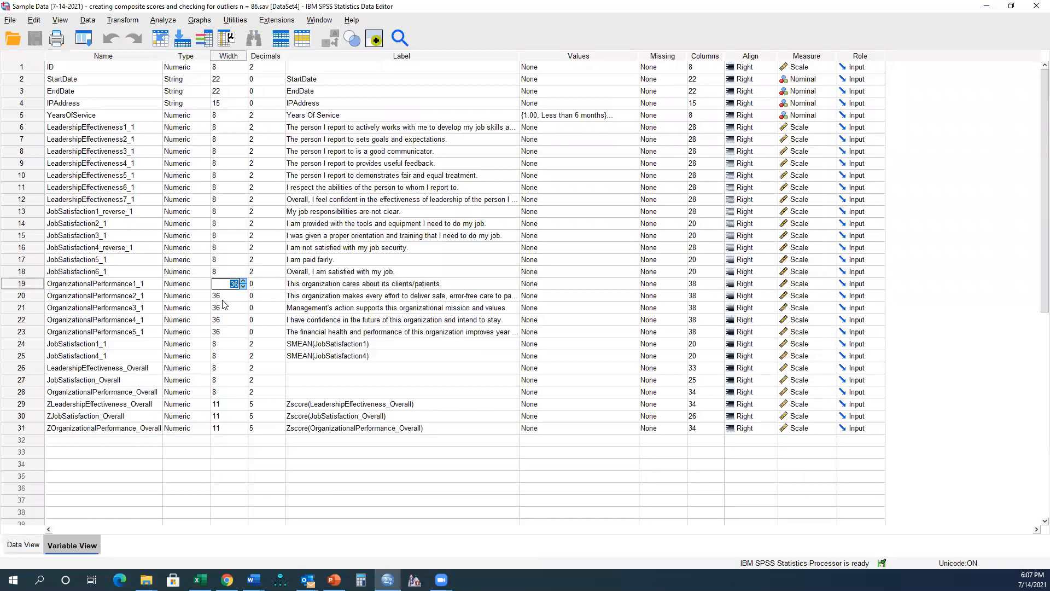
{"action": "left_click", "coordinate": [228, 300]}
{"action": "double_click", "coordinate": [36, 285]}
{"action": "left_click_drag", "start_coordinate": [228, 96], "coordinate": [219, 224]}
{"action": "left_click", "coordinate": [72, 545]}
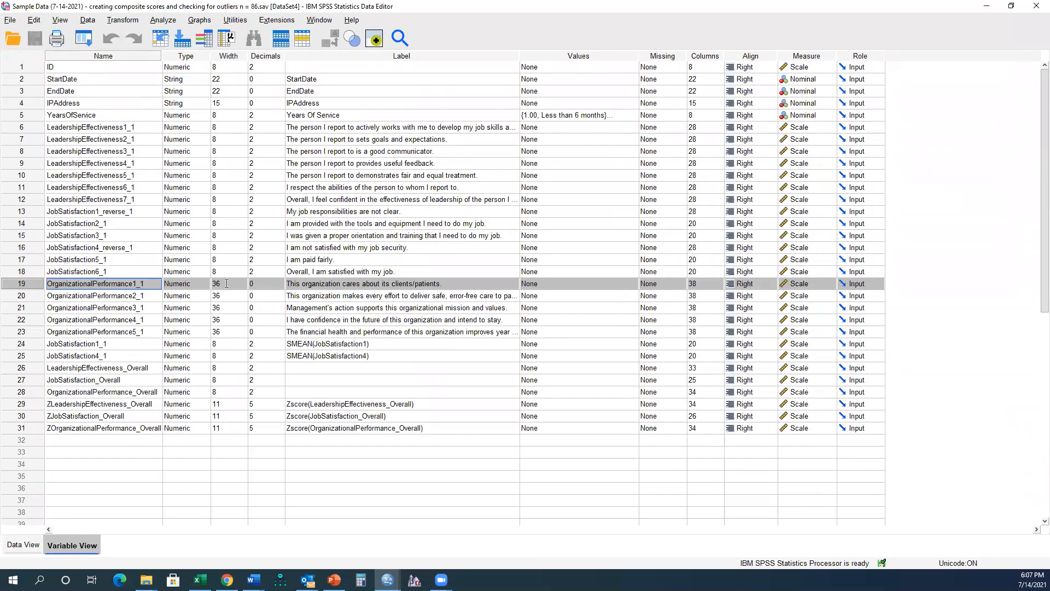
{"action": "left_click", "coordinate": [223, 283]}
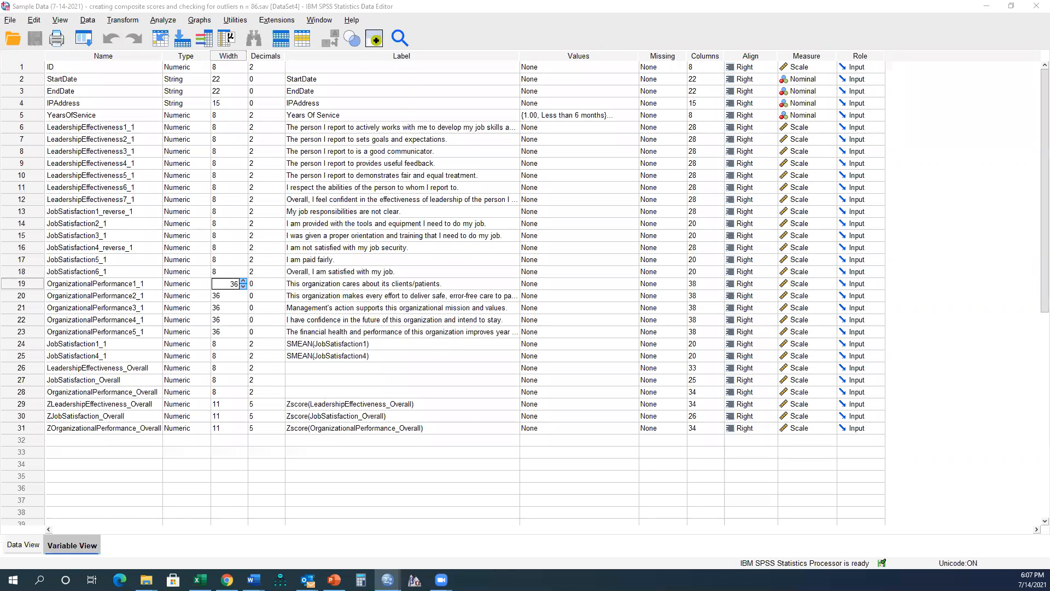
- Return to the Syntax Editor and highlight the string-to-numeric comment and the reverse-coding comment in turn
{"action": "mouse_move", "coordinate": [387, 579]}
{"action": "left_click", "coordinate": [506, 539]}
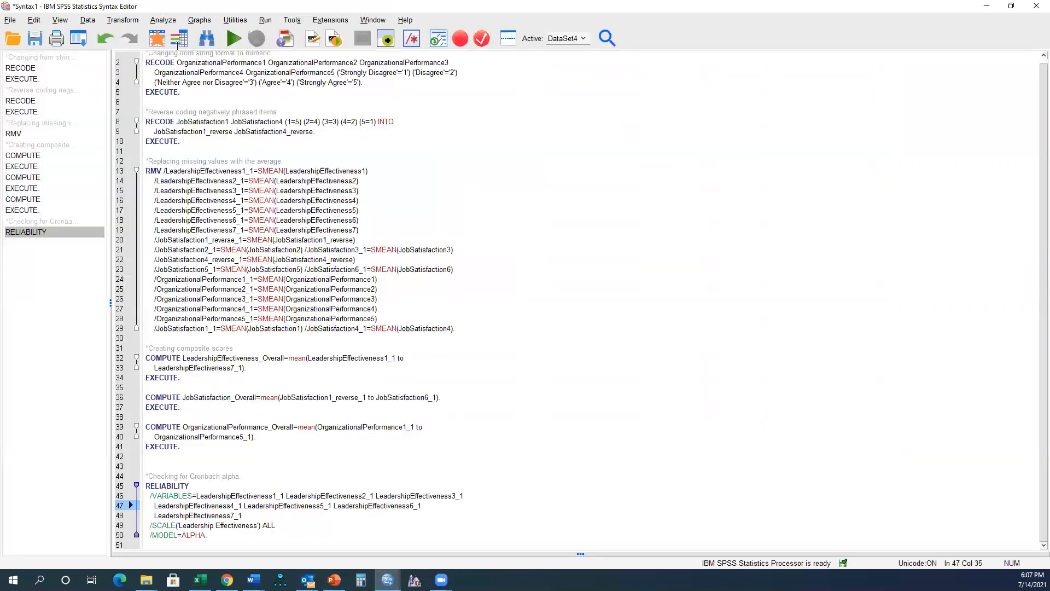
{"action": "left_click_drag", "start_coordinate": [147, 56], "coordinate": [278, 56]}
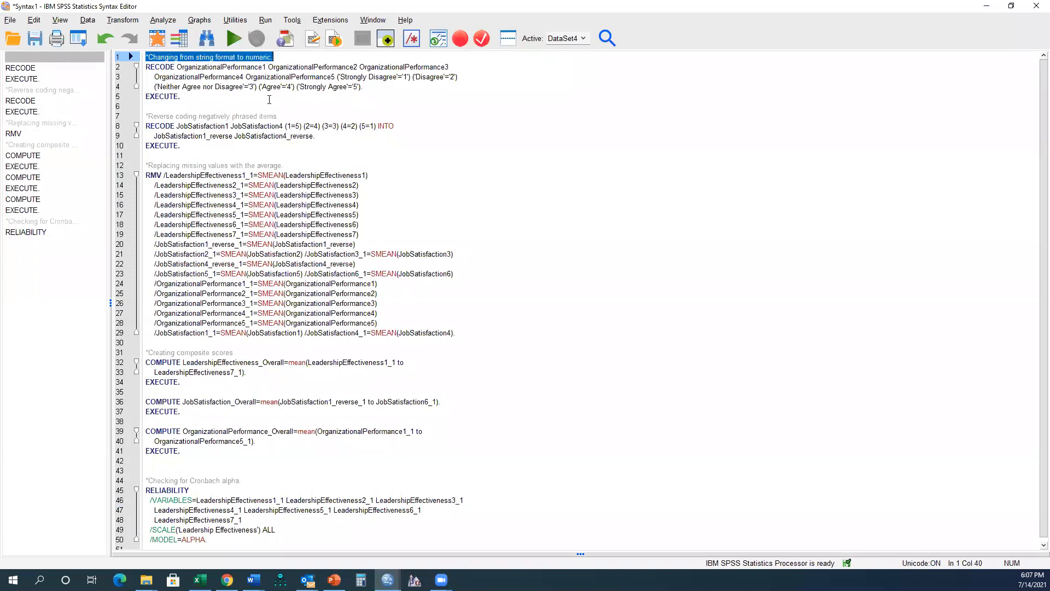
{"action": "left_click_drag", "start_coordinate": [280, 116], "coordinate": [146, 120]}
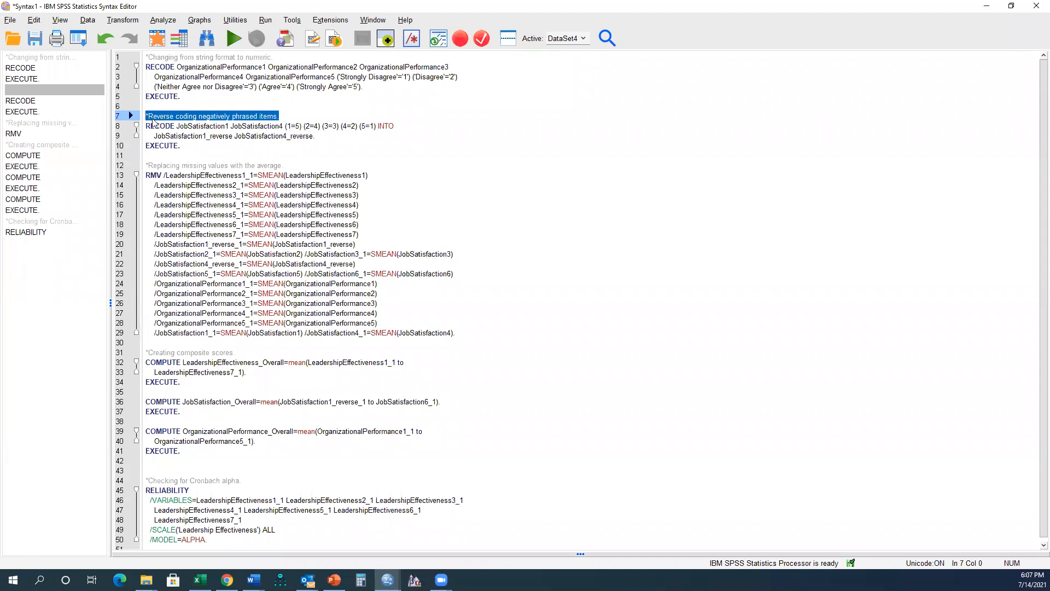
- Try adding asterisks at the end of the reverse-coding comment, and delete them along with the comment's closing period
{"action": "left_click", "coordinate": [149, 117]}
{"action": "left_click", "coordinate": [286, 116]}
{"action": "type", "text": "*****"}
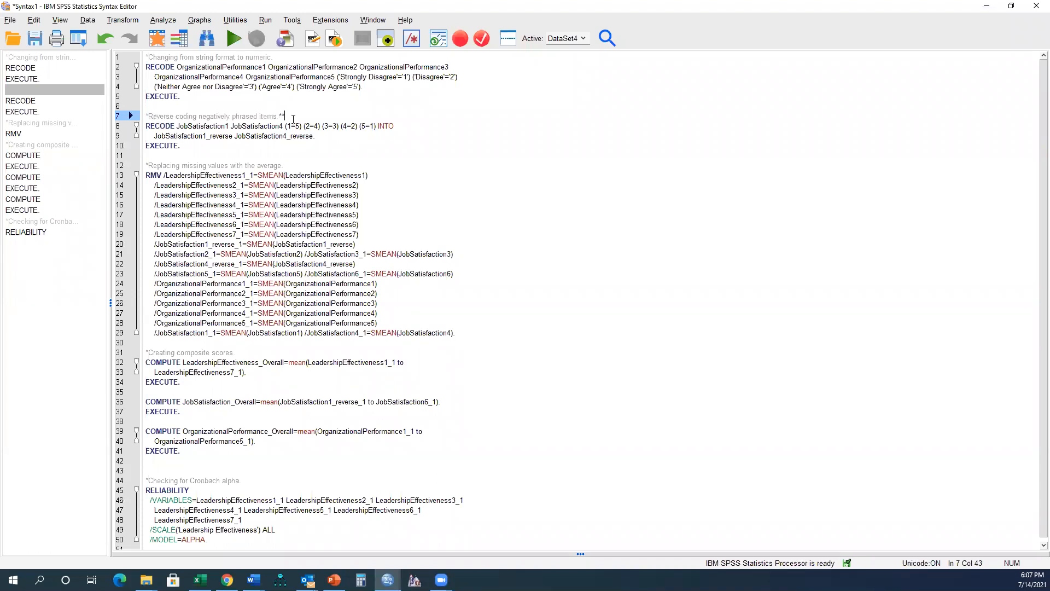
{"action": "left_click_drag", "start_coordinate": [295, 117], "coordinate": [282, 118]}
{"action": "key", "text": "BackSpace"}
{"action": "key", "text": "BackSpace"}
{"action": "key", "text": "BackSpace"}
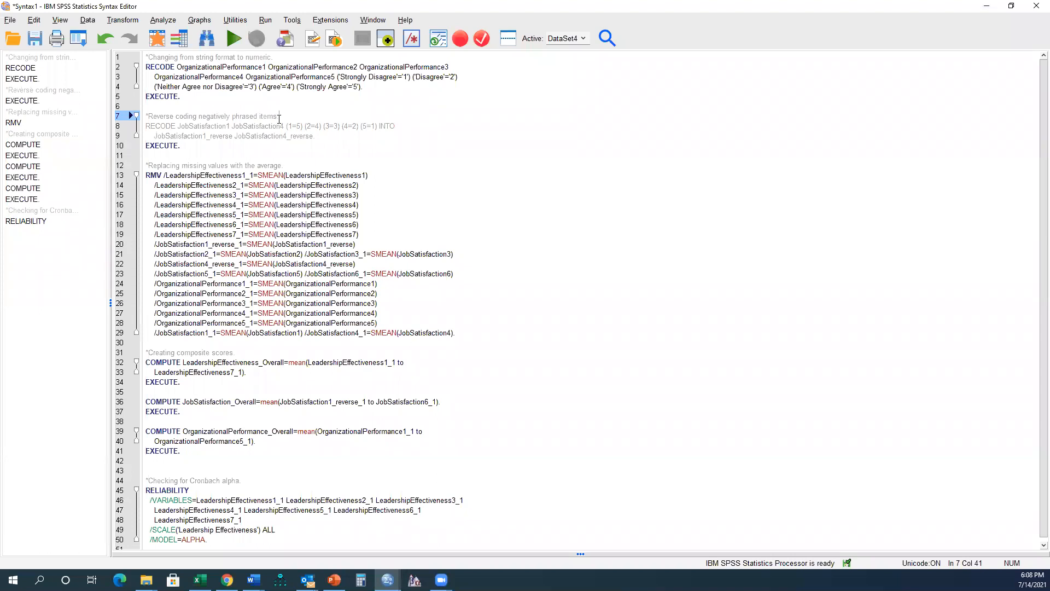
{"action": "key", "text": "BackSpace"}
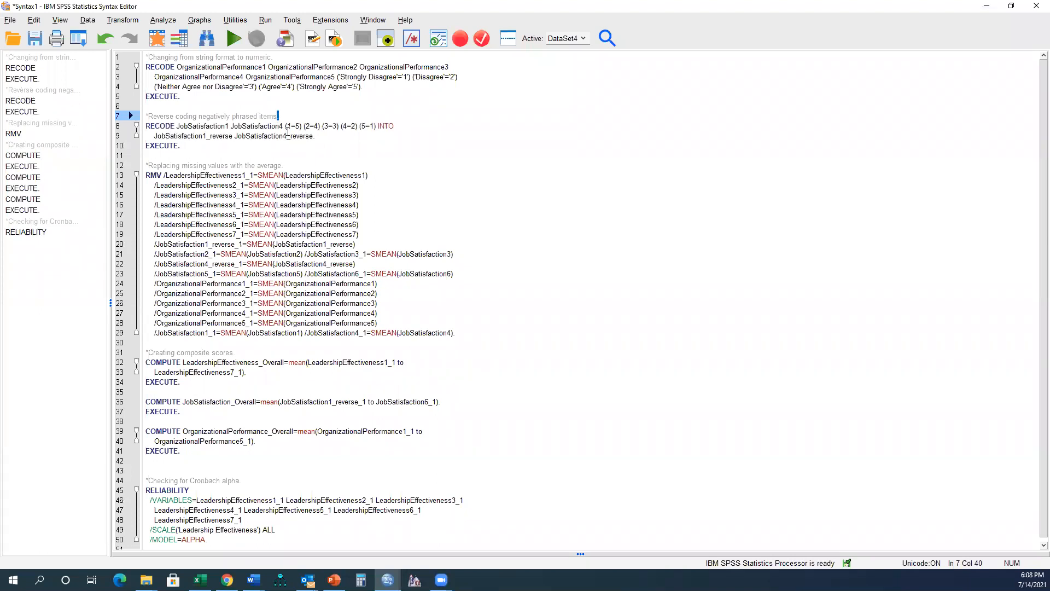
- Highlight the reverse-coding comment and its RECODE block to examine how the missing closing period affects the command
{"action": "left_click_drag", "start_coordinate": [215, 149], "coordinate": [87, 117]}
{"action": "left_click", "coordinate": [212, 149]}
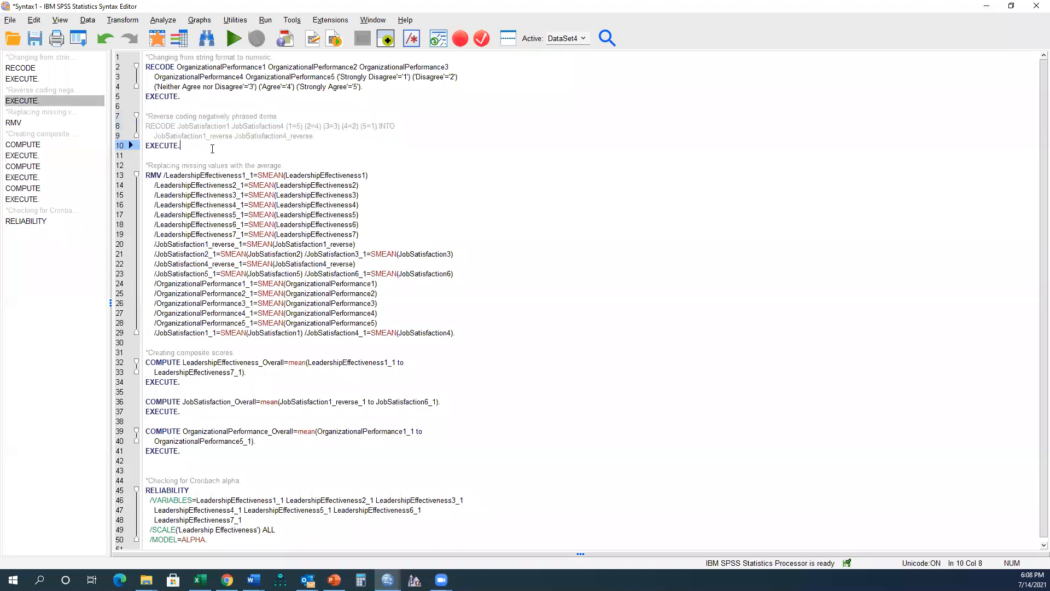
{"action": "mouse_move", "coordinate": [315, 136]}
{"action": "left_mouse_down"}
{"action": "mouse_move", "coordinate": [176, 136]}
{"action": "mouse_move", "coordinate": [279, 127]}
{"action": "mouse_move", "coordinate": [317, 137]}
{"action": "left_mouse_up"}
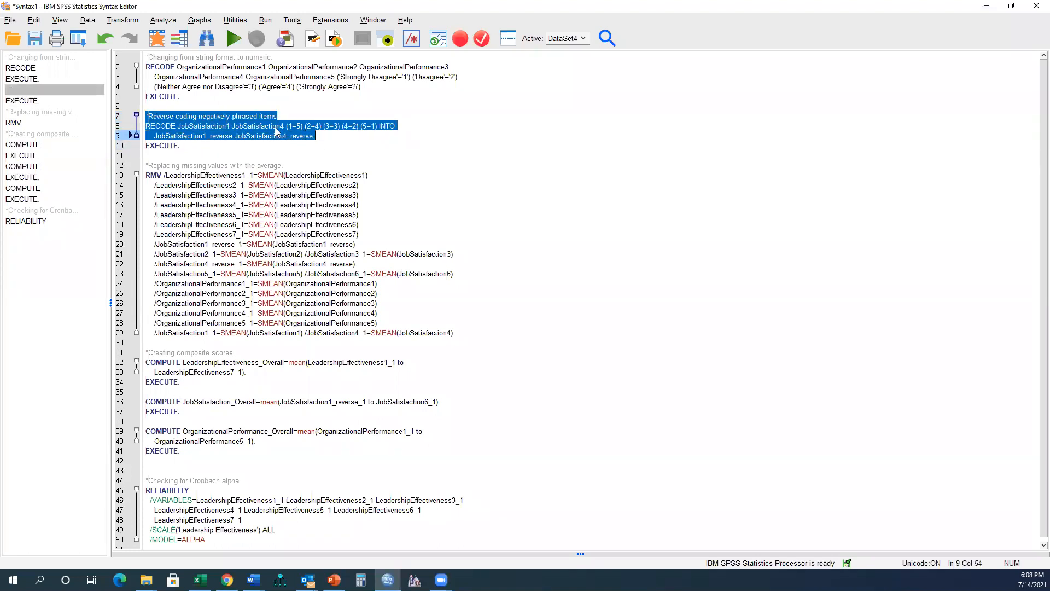
{"action": "left_click", "coordinate": [276, 120]}
{"action": "left_click_drag", "start_coordinate": [146, 125], "coordinate": [180, 146]}
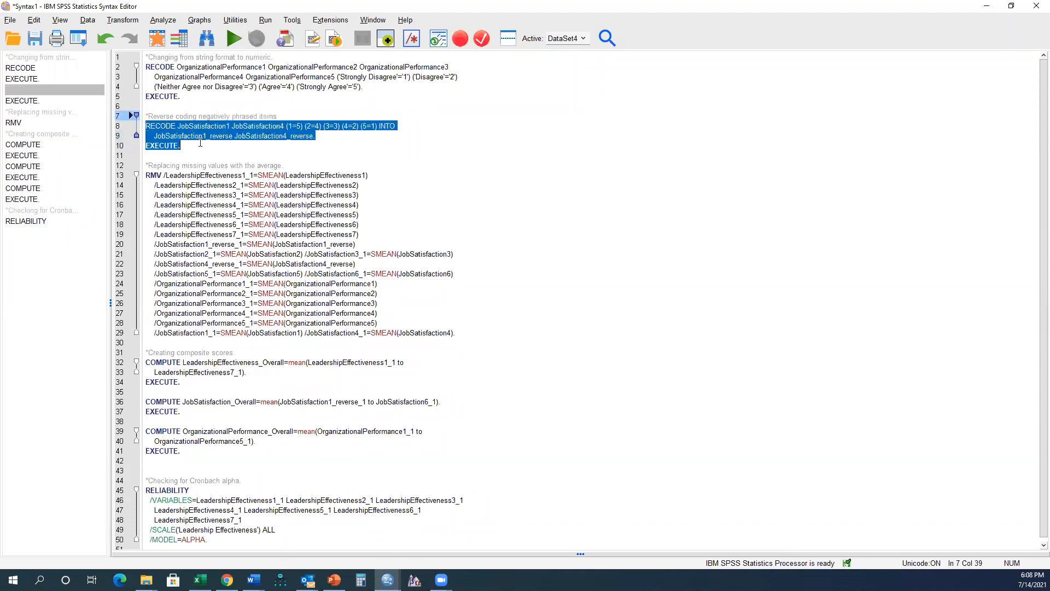
{"action": "left_click", "coordinate": [215, 134]}
{"action": "left_click", "coordinate": [277, 116]}
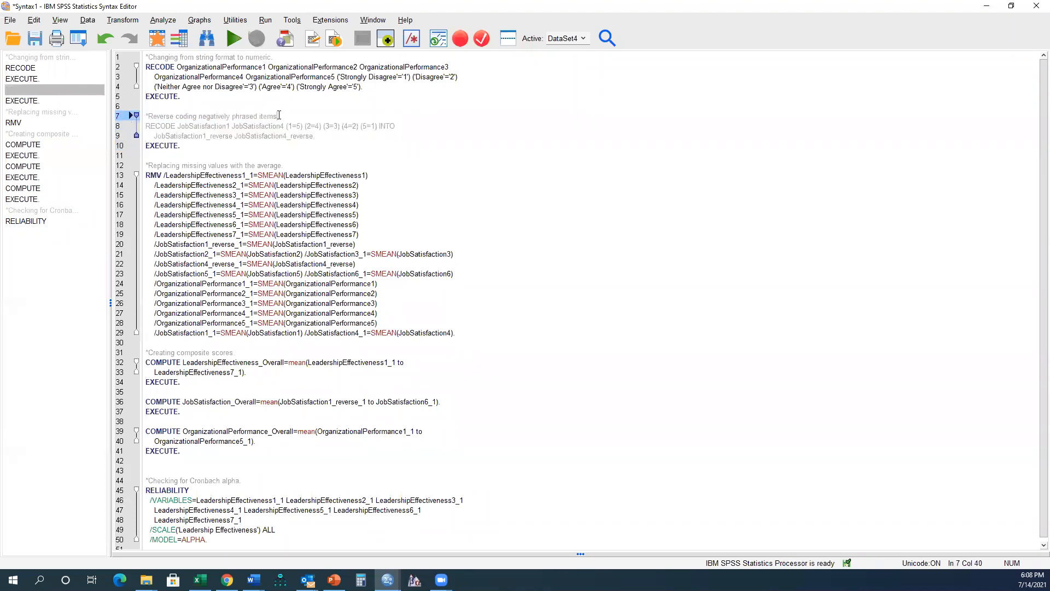
- Restore the closing period of the reverse-coding comment and highlight the comment with its RECODE block
{"action": "type", "text": "."}
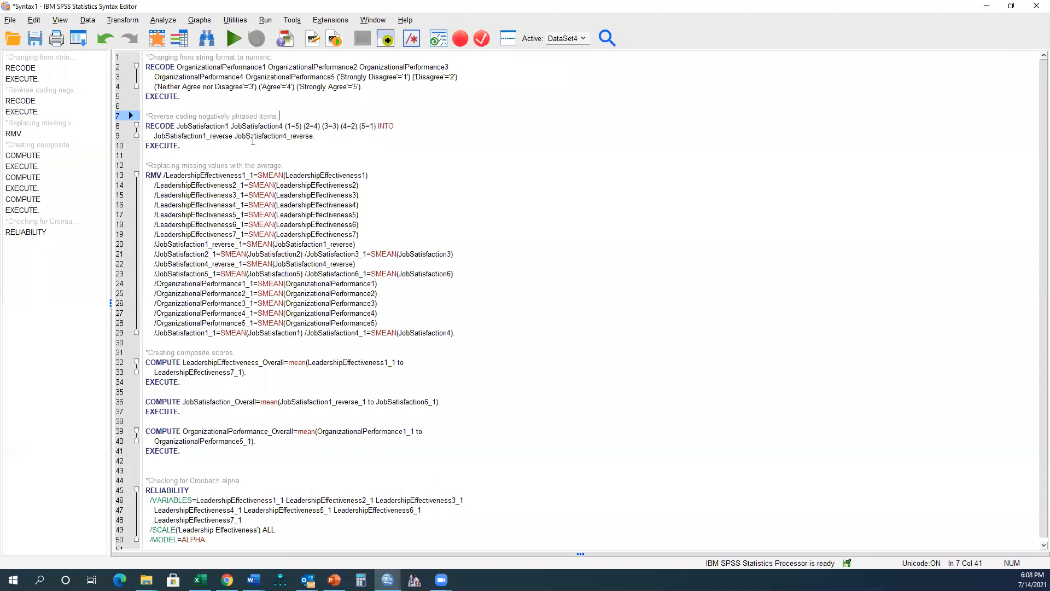
{"action": "left_click_drag", "start_coordinate": [191, 144], "coordinate": [134, 116]}
{"action": "left_click", "coordinate": [742, 137]}
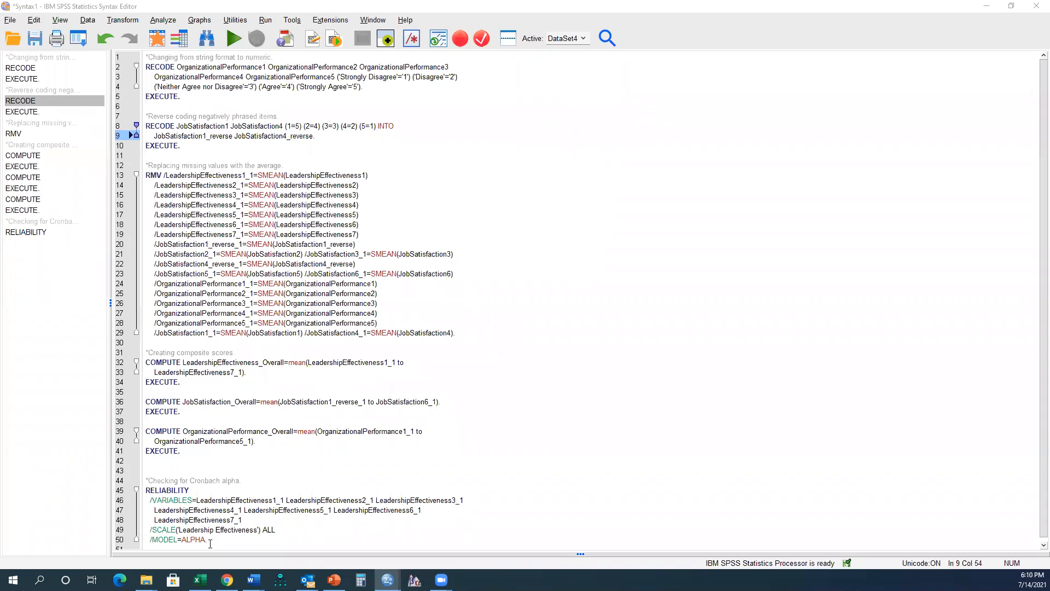
- Open Sample Data.sav from the 7-14-2021 webinar folder, maximize it, and select the q0004_0005 column in the data
{"action": "mouse_move", "coordinate": [146, 579]}
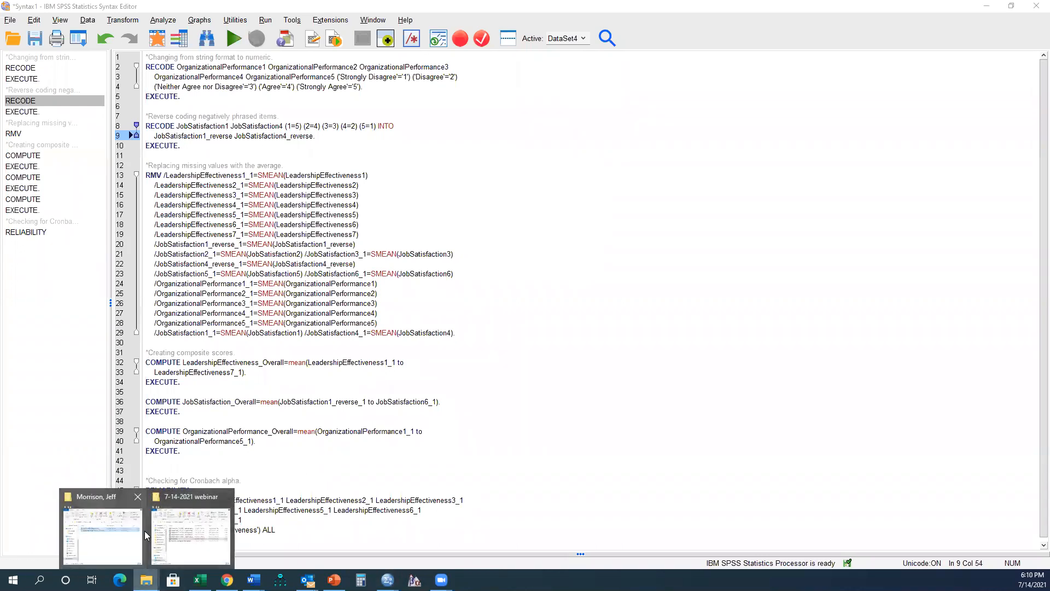
{"action": "left_click", "coordinate": [158, 533]}
{"action": "double_click", "coordinate": [462, 282]}
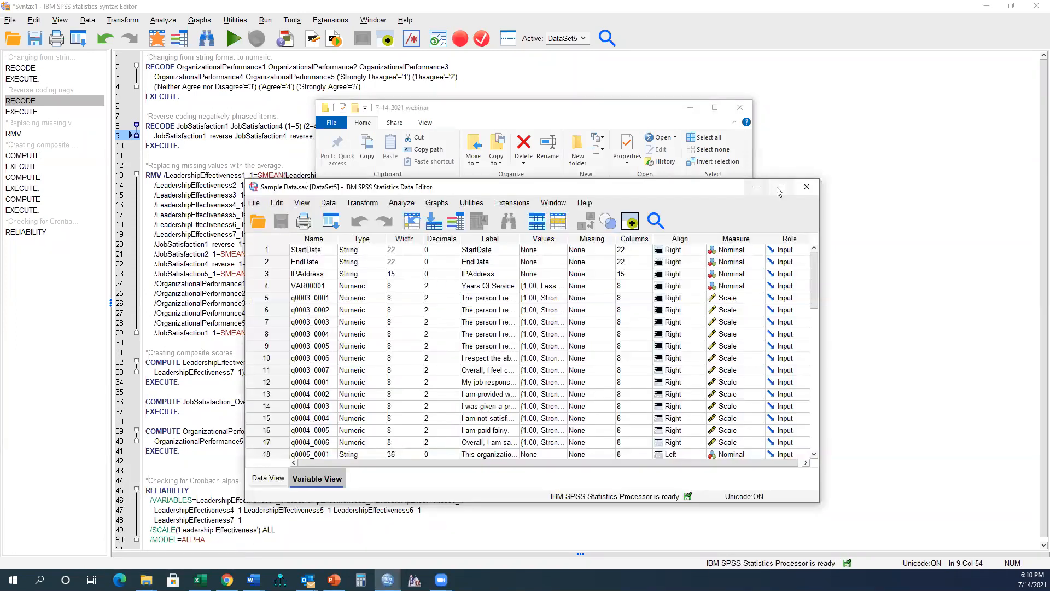
{"action": "left_click", "coordinate": [780, 188]}
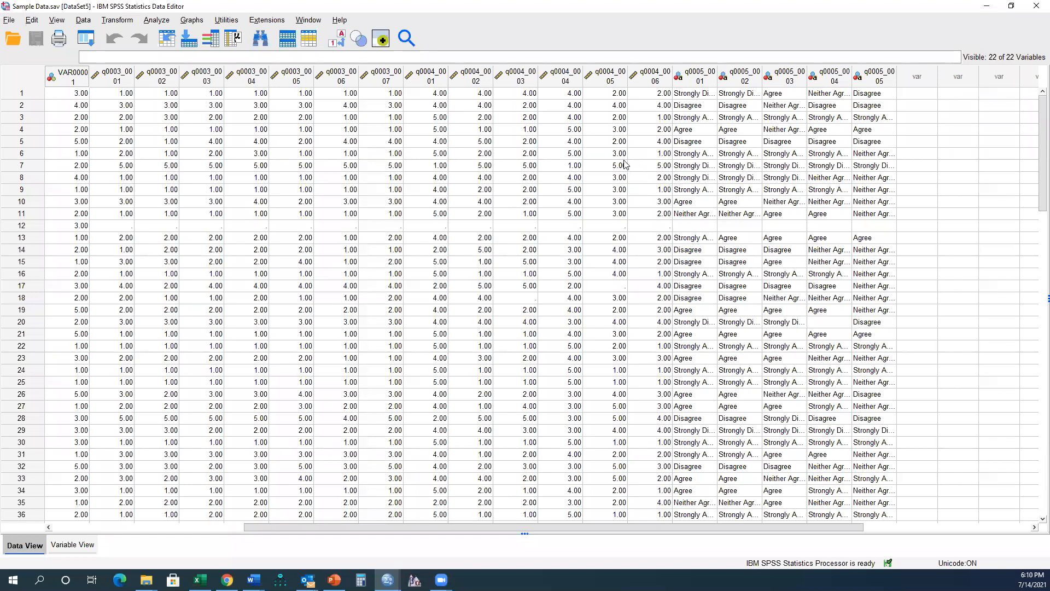
{"action": "left_click", "coordinate": [611, 79]}
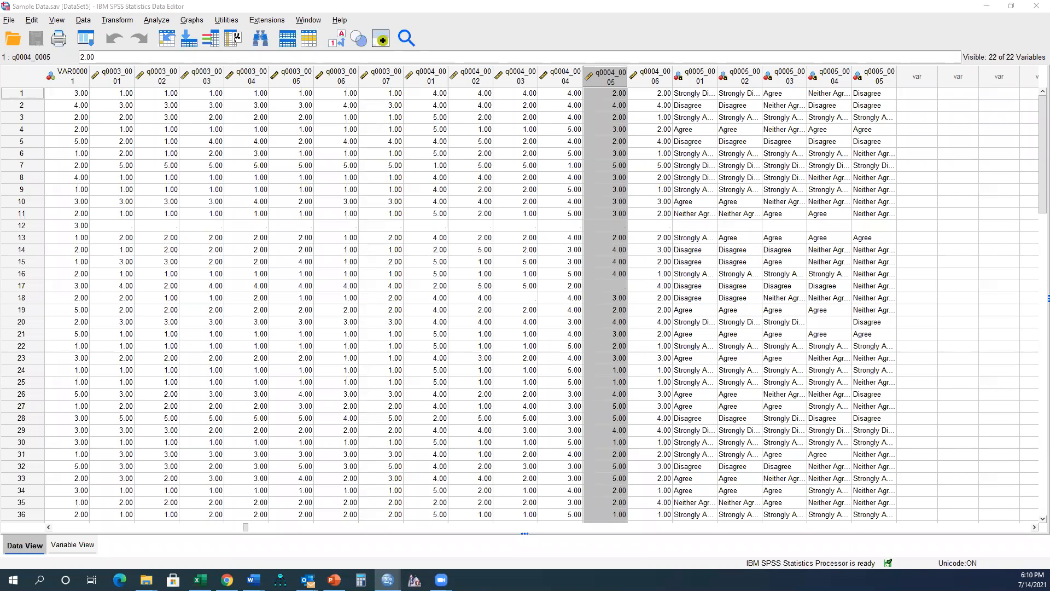
- In Variable View, examine the missing-value settings of VAR00001, trying the discrete missing values option without applying it
{"action": "left_click", "coordinate": [72, 544]}
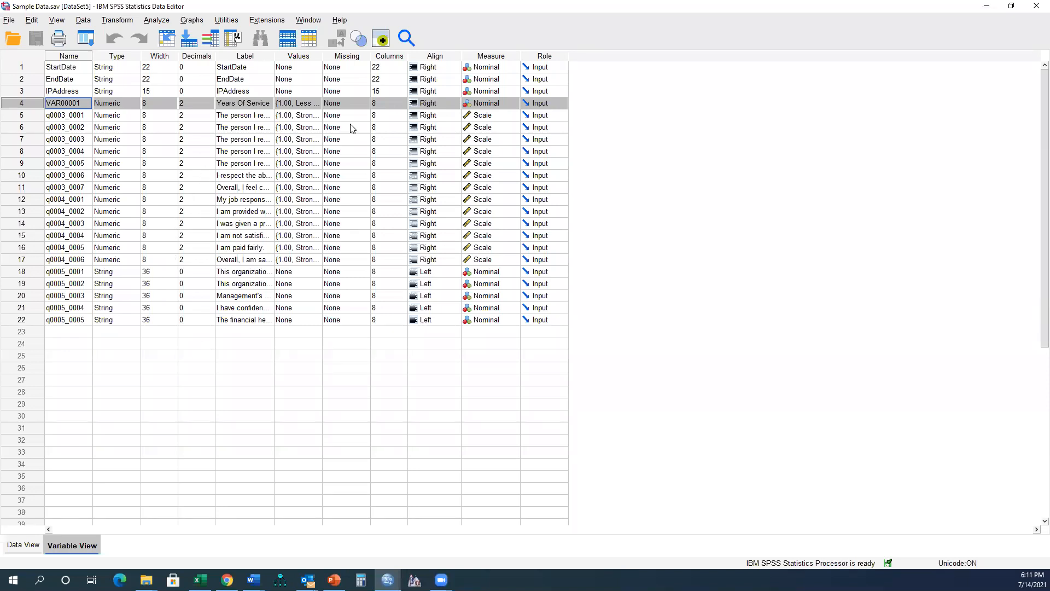
{"action": "left_click", "coordinate": [366, 104]}
{"action": "left_click", "coordinate": [365, 104]}
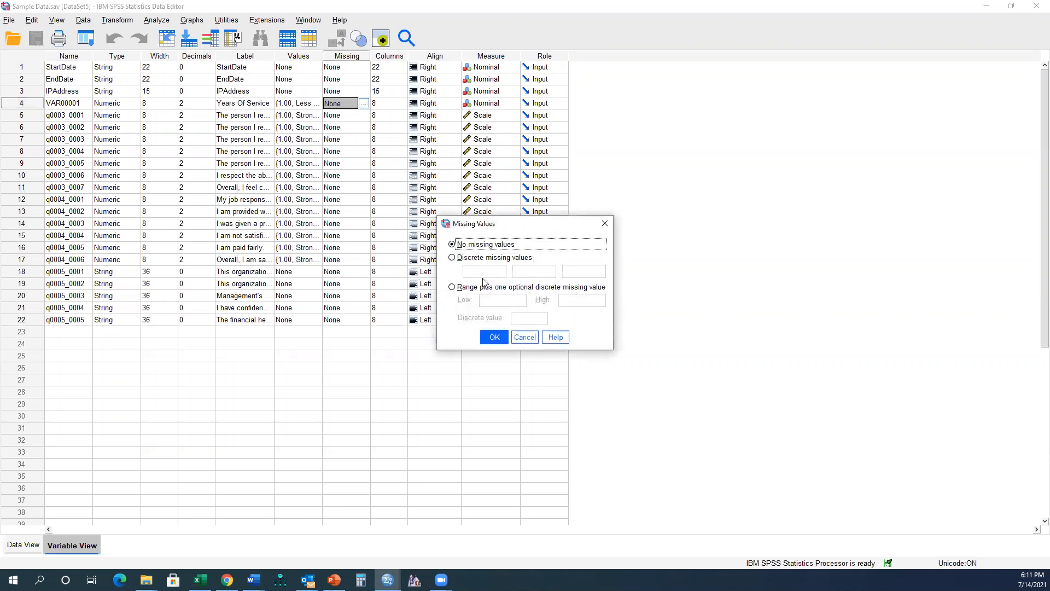
{"action": "left_click", "coordinate": [453, 258]}
{"action": "left_click", "coordinate": [486, 273]}
{"action": "left_click", "coordinate": [545, 273]}
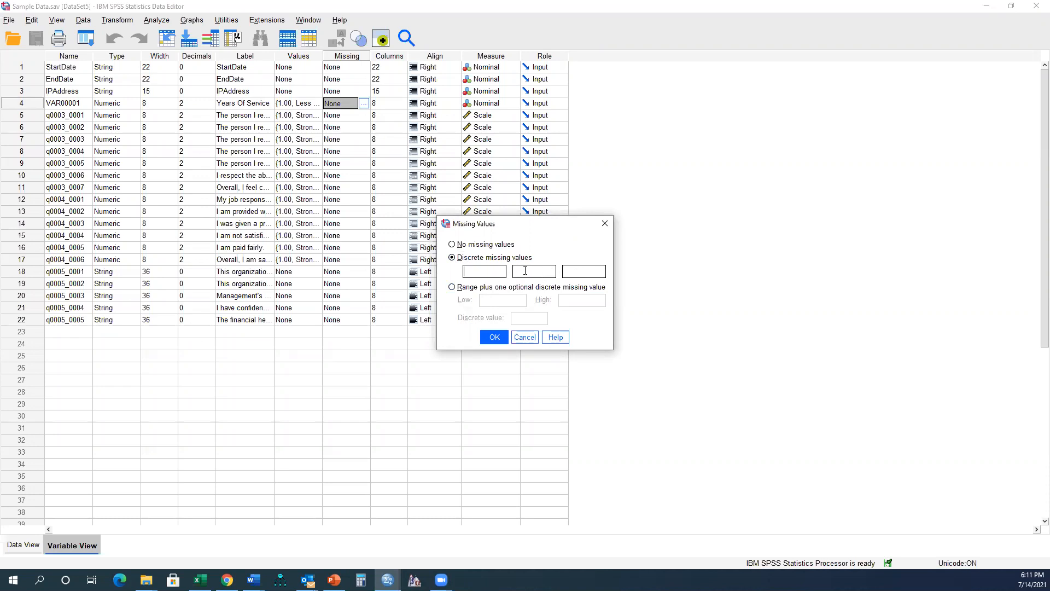
{"action": "left_click", "coordinate": [525, 337]}
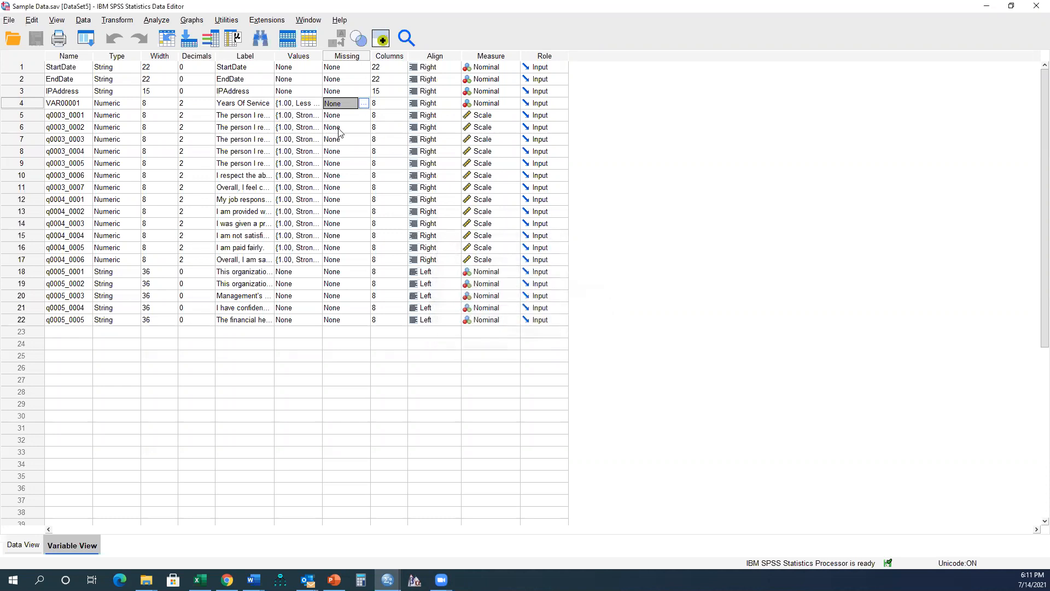
{"action": "left_click", "coordinate": [364, 103]}
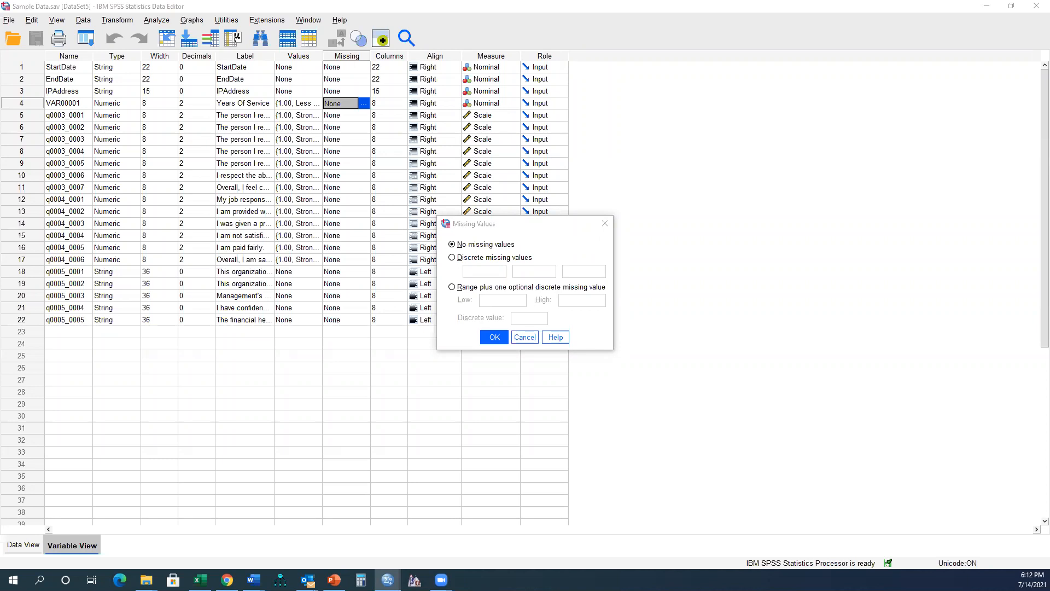
- Switch to the PowerPoint presentation, show the Webinar Archive slide, and follow its statisticssolutions.com/webinars link
{"action": "left_click", "coordinate": [334, 580]}
{"action": "scroll", "coordinate": [117, 387], "scroll_direction": "up", "scroll_amount": 1}
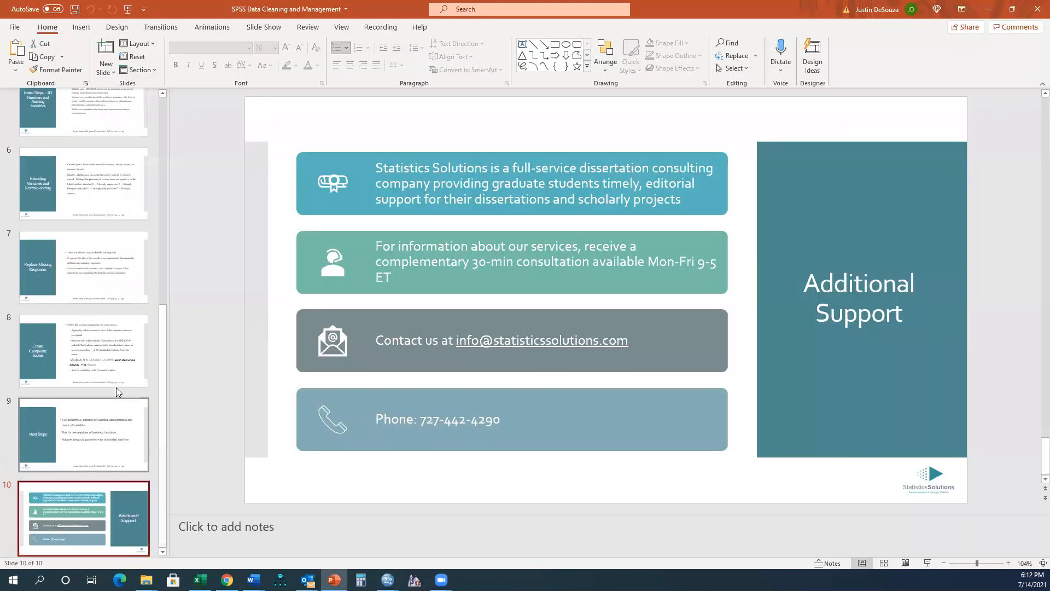
{"action": "scroll", "coordinate": [116, 388], "scroll_direction": "up", "scroll_amount": 5}
{"action": "left_click", "coordinate": [113, 382]}
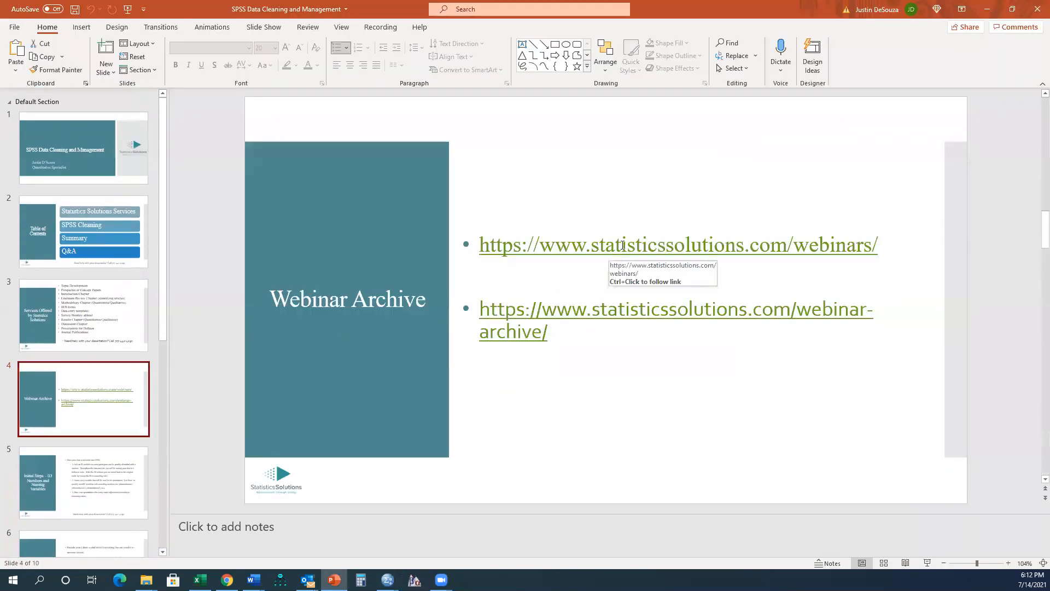
{"action": "left_click", "coordinate": [631, 246], "text": "ctrl"}
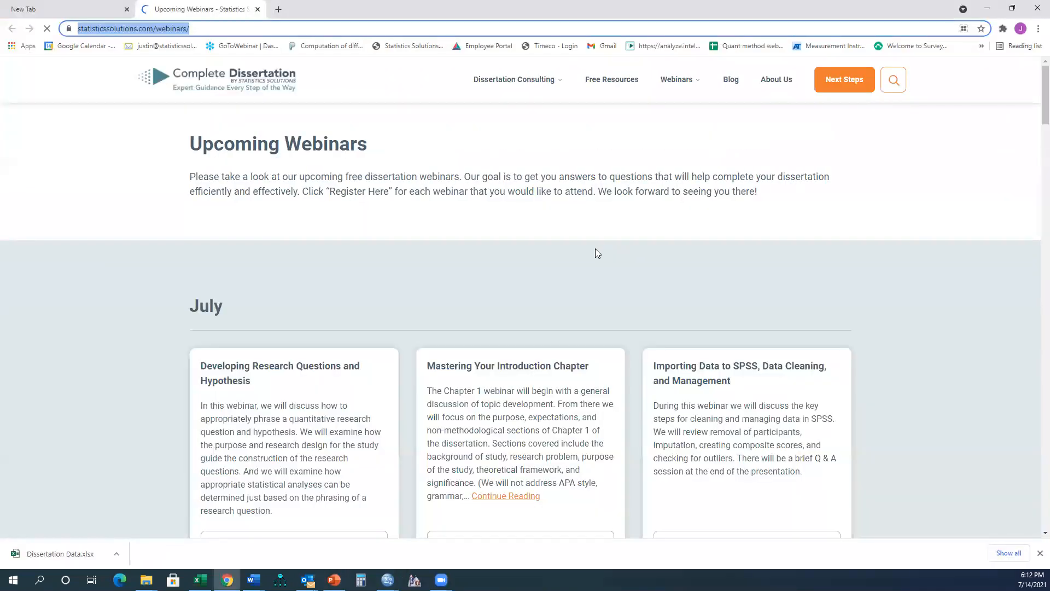
- Review the July webinars, highlighting the titles on developing research questions and hypothesis and on mastering the introduction chapter
{"action": "scroll", "coordinate": [492, 292], "scroll_direction": "down", "scroll_amount": 2}
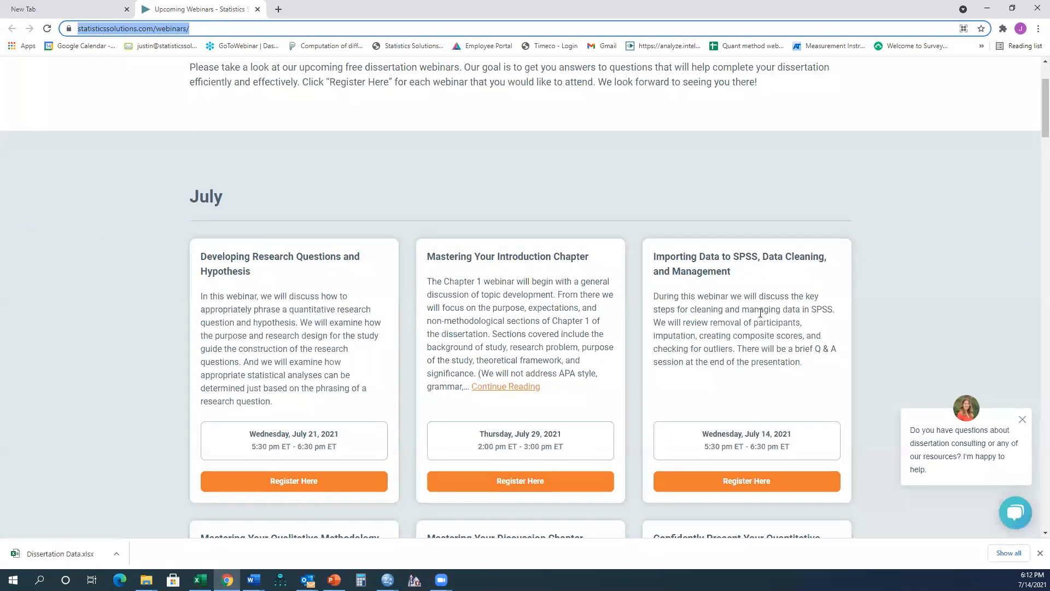
{"action": "scroll", "coordinate": [728, 340], "scroll_direction": "down", "scroll_amount": 1}
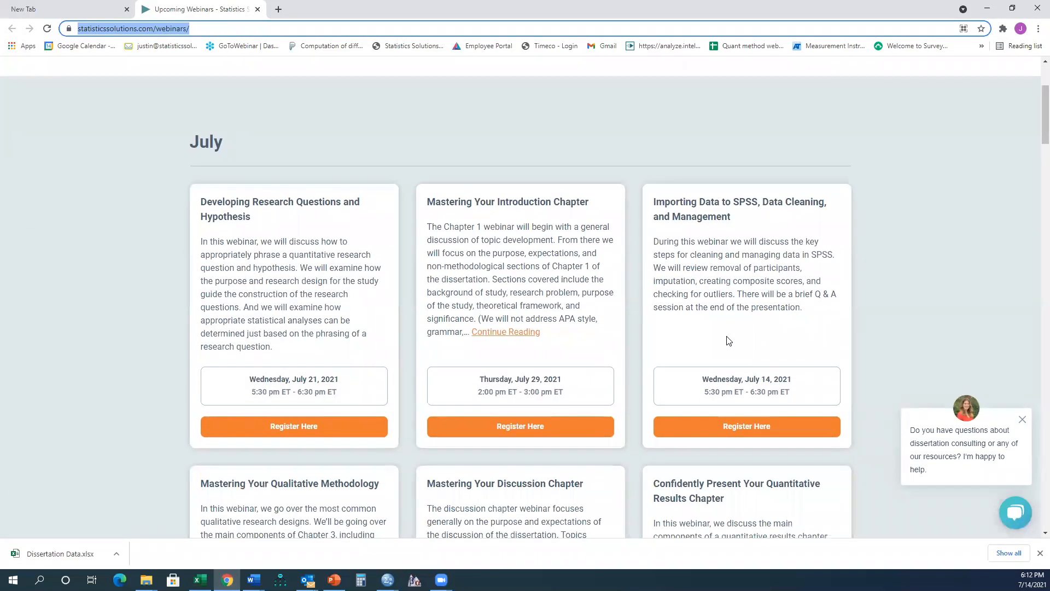
{"action": "scroll", "coordinate": [728, 341], "scroll_direction": "down", "scroll_amount": 1}
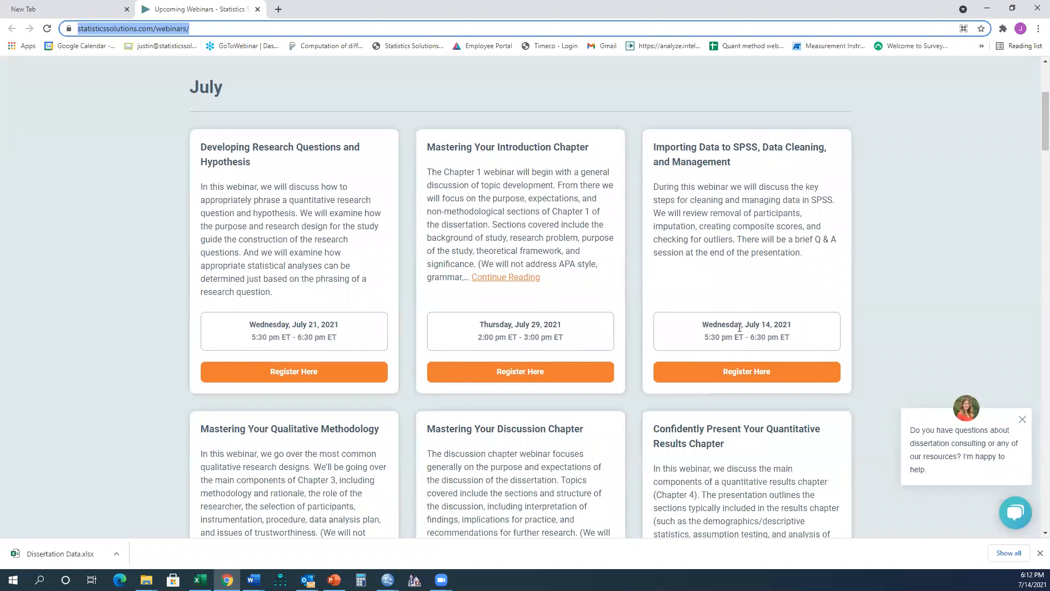
{"action": "scroll", "coordinate": [739, 334], "scroll_direction": "down", "scroll_amount": 1}
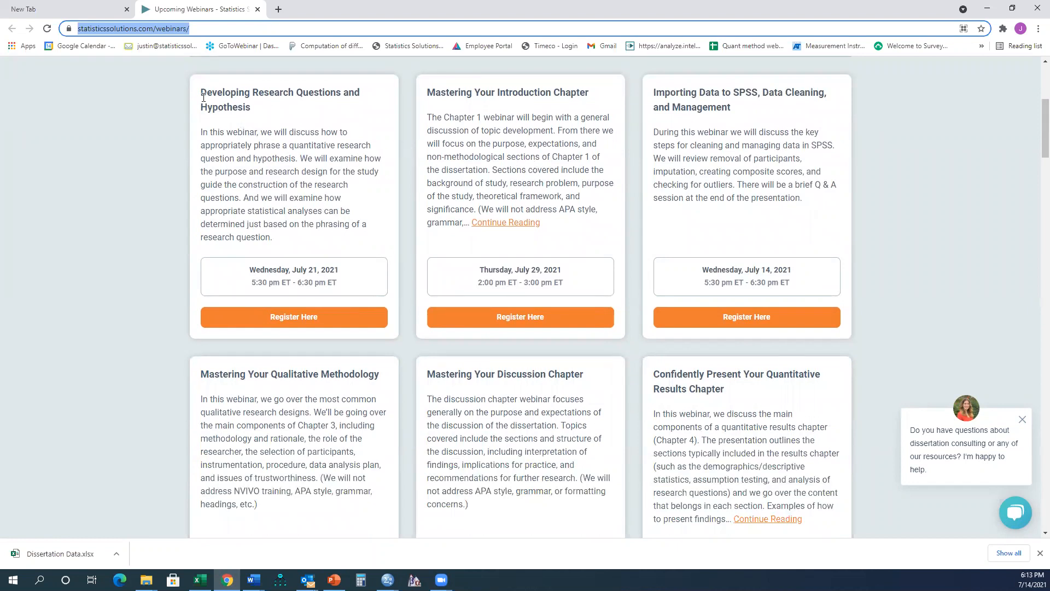
{"action": "left_click_drag", "start_coordinate": [200, 98], "coordinate": [263, 120]}
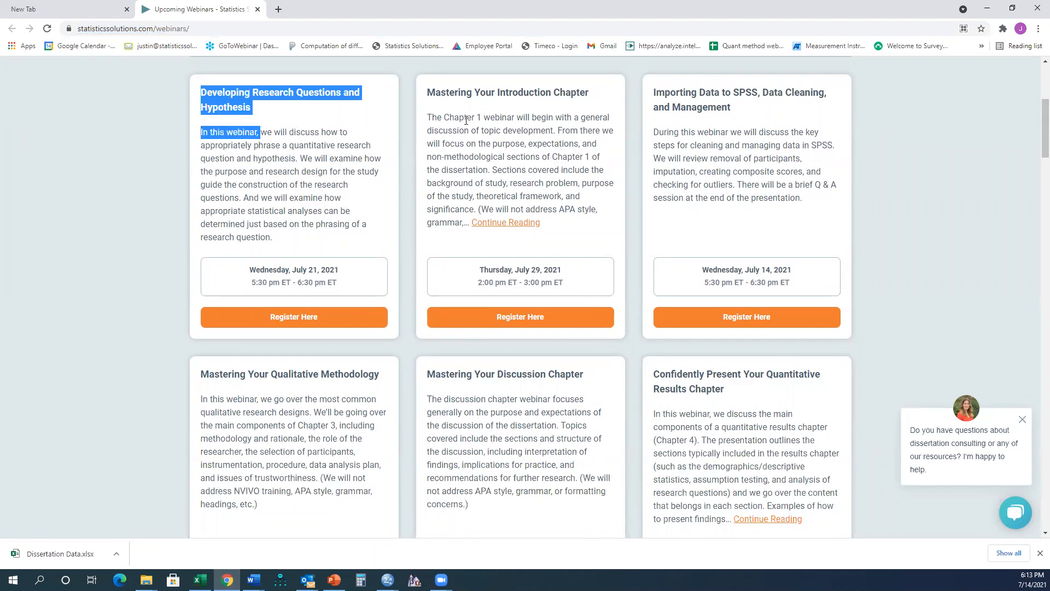
{"action": "left_click_drag", "start_coordinate": [427, 93], "coordinate": [584, 94]}
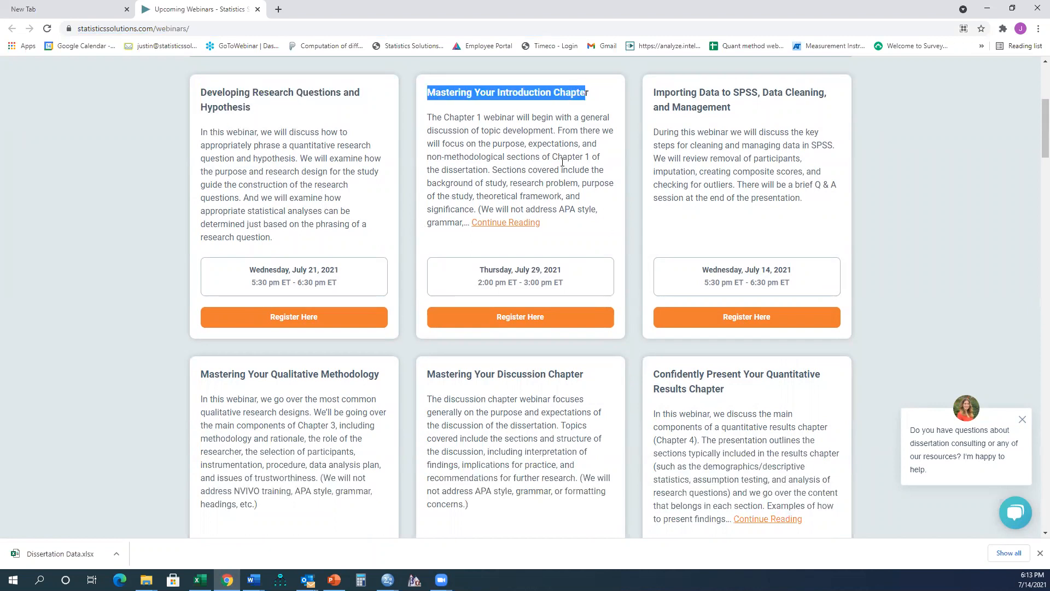
- Examine the remaining July webinars, highlighting the qualitative methodology, discussion chapter, quantitative results and quantitative methodology titles in turn
{"action": "scroll", "coordinate": [551, 179], "scroll_direction": "down", "scroll_amount": 3}
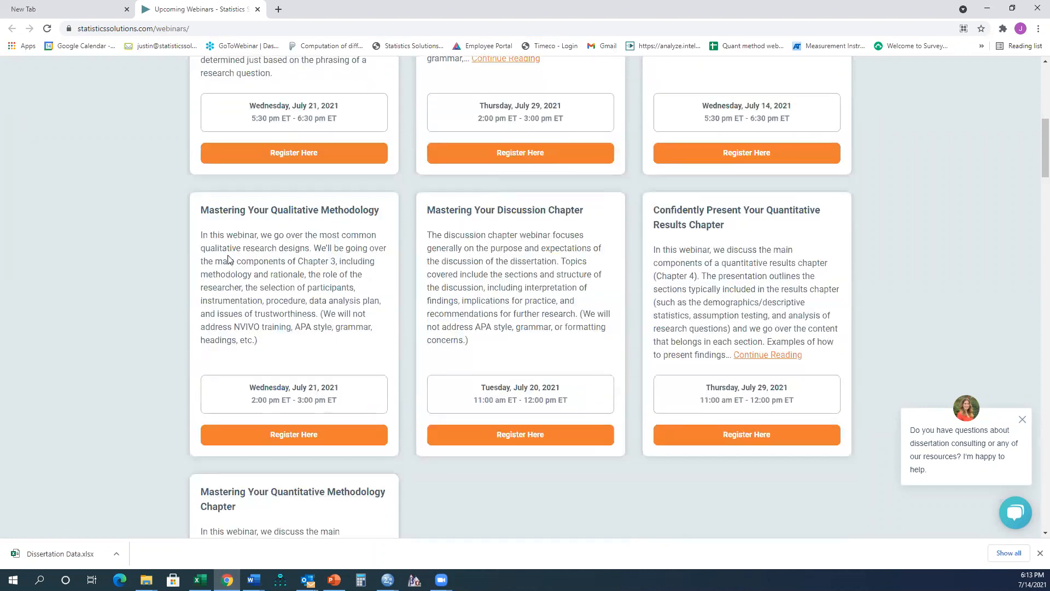
{"action": "left_click_drag", "start_coordinate": [202, 210], "coordinate": [381, 211]}
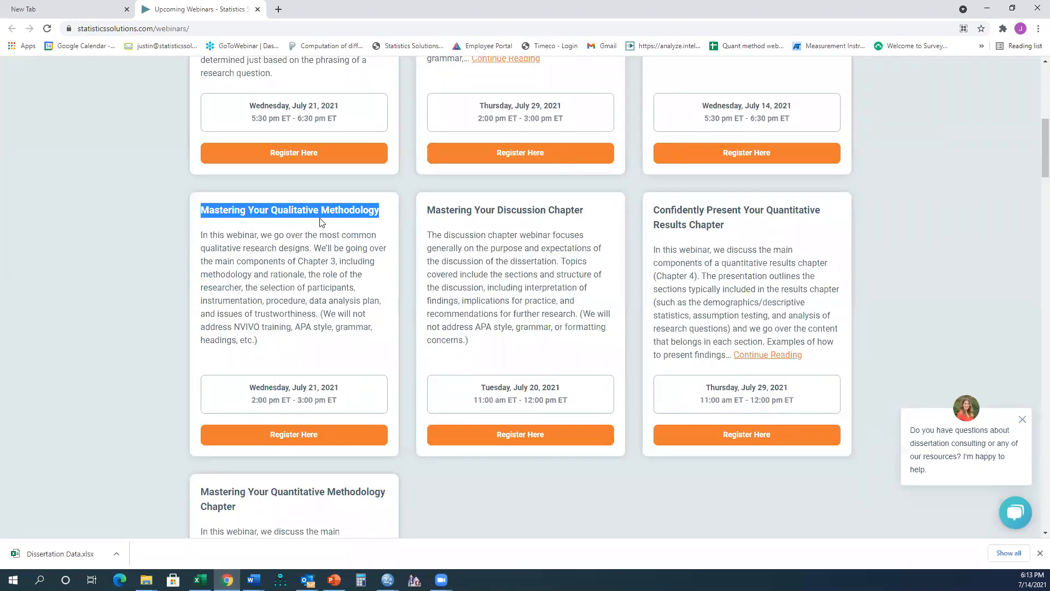
{"action": "left_click_drag", "start_coordinate": [439, 210], "coordinate": [591, 217]}
{"action": "scroll", "coordinate": [591, 217], "scroll_direction": "down", "scroll_amount": 2}
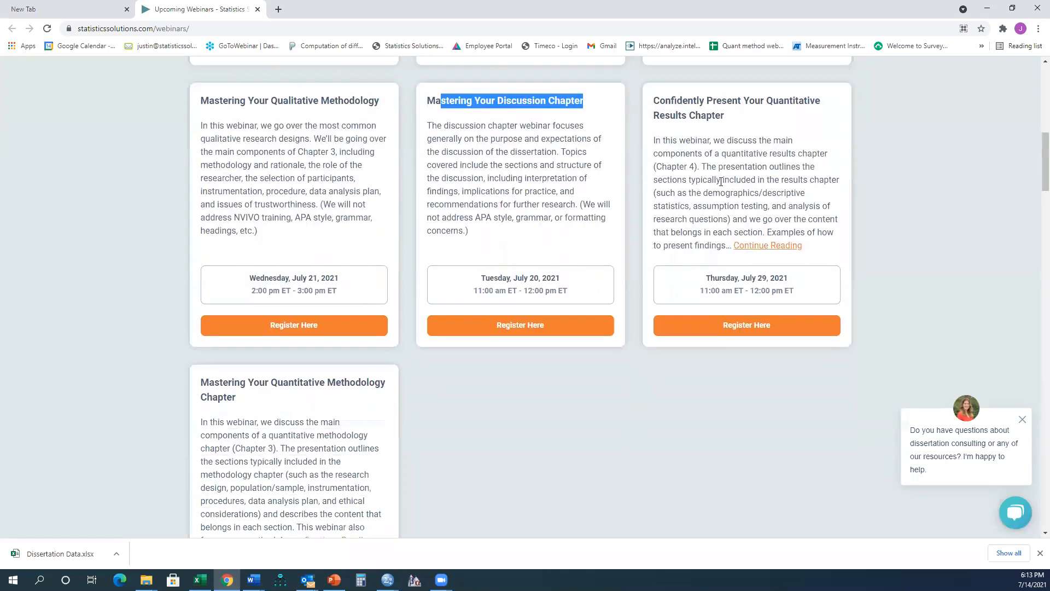
{"action": "scroll", "coordinate": [590, 217], "scroll_direction": "up", "scroll_amount": 1}
{"action": "left_click", "coordinate": [706, 160]}
{"action": "left_click_drag", "start_coordinate": [683, 157], "coordinate": [749, 174]}
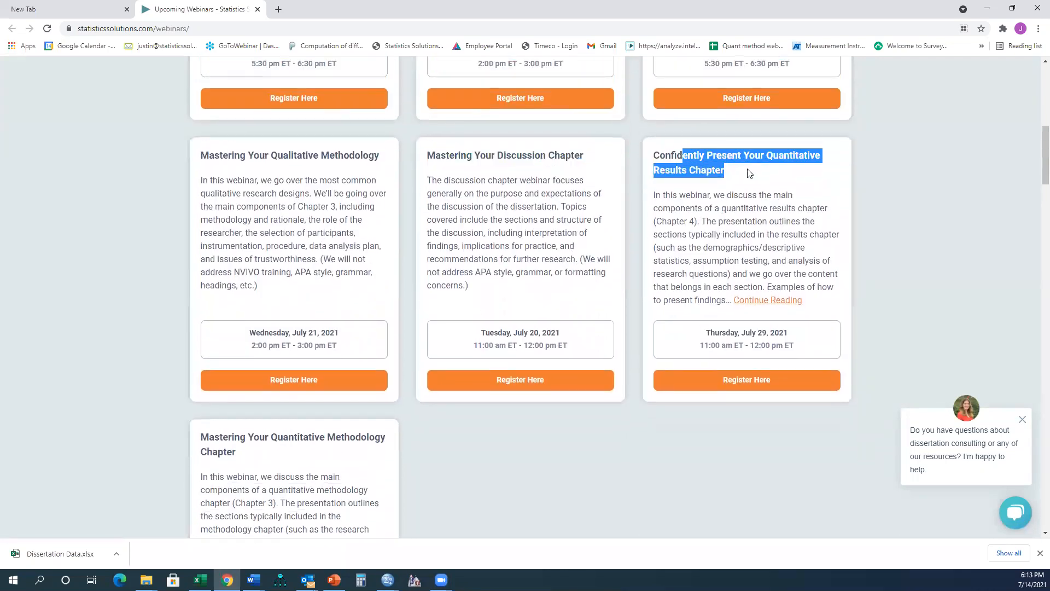
{"action": "scroll", "coordinate": [399, 257], "scroll_direction": "down", "scroll_amount": 2}
{"action": "left_click", "coordinate": [253, 353]}
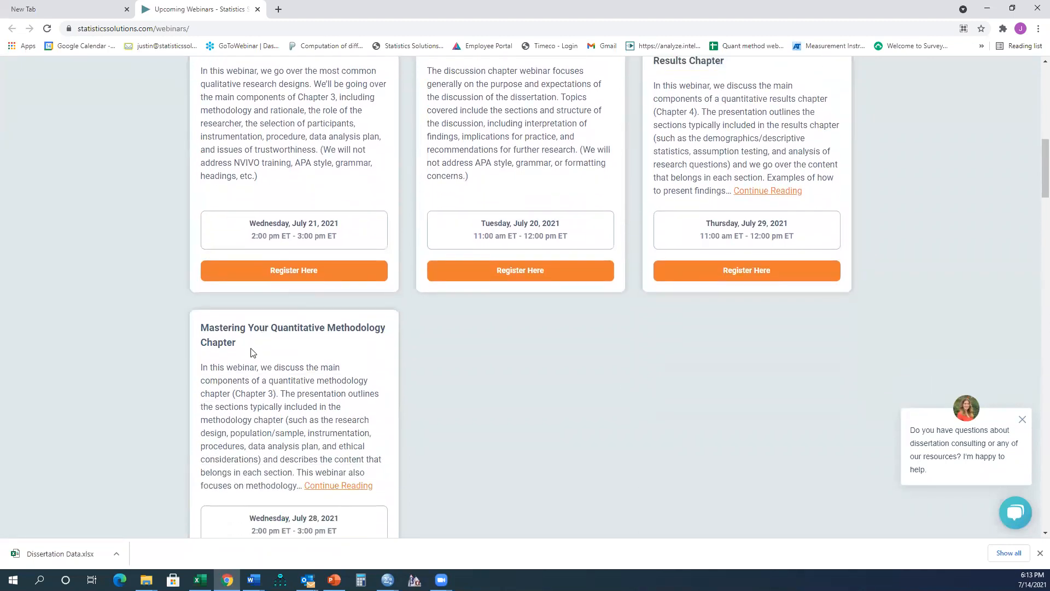
{"action": "left_click_drag", "start_coordinate": [254, 352], "coordinate": [198, 334]}
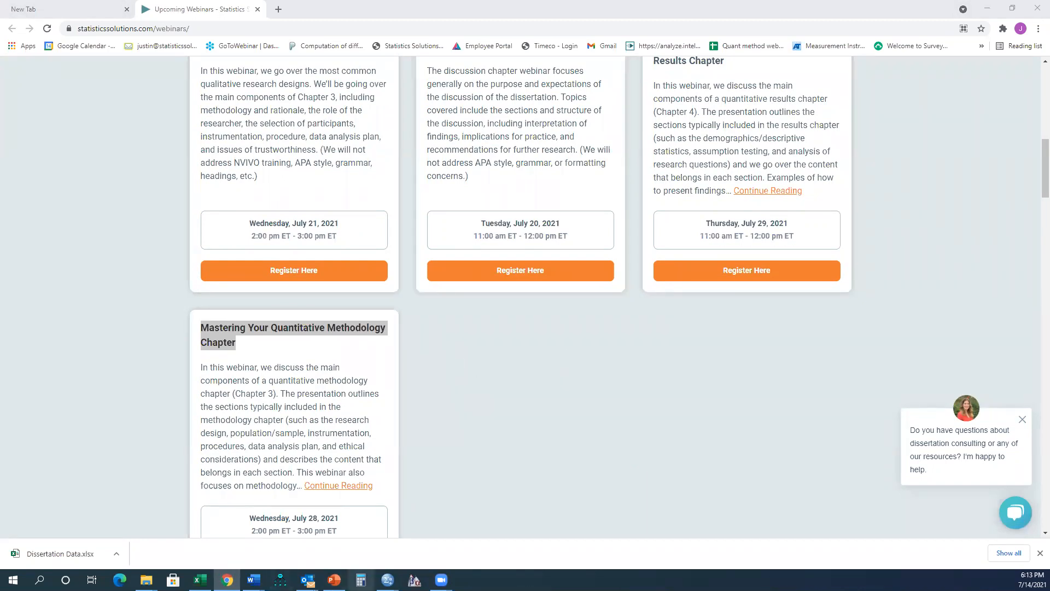
- Return to the PowerPoint presentation and show the closing Additional Support slide
{"action": "left_click", "coordinate": [334, 579]}
{"action": "scroll", "coordinate": [88, 438], "scroll_direction": "down", "scroll_amount": 5}
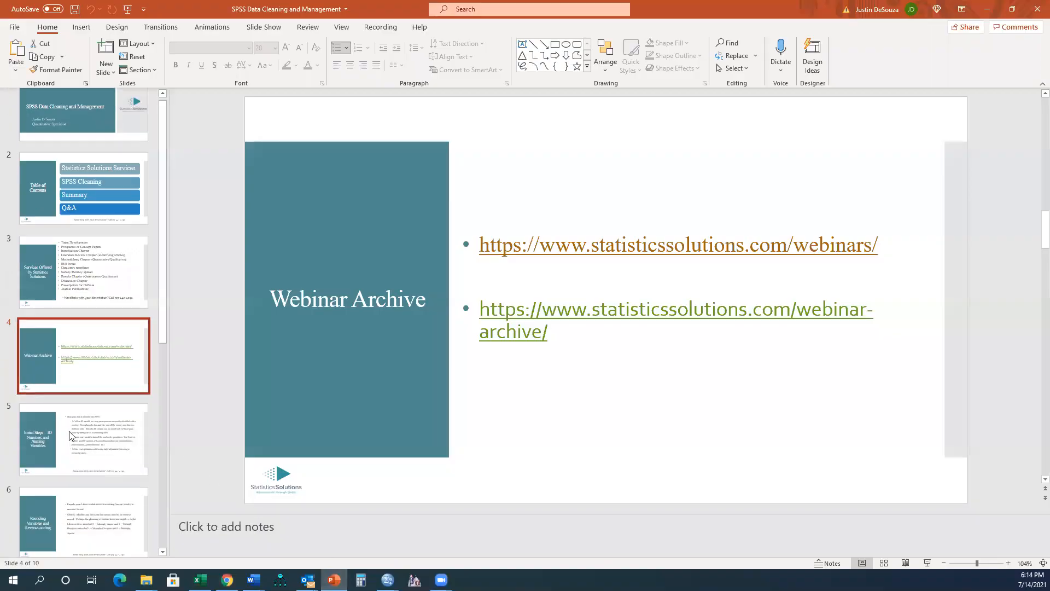
{"action": "scroll", "coordinate": [83, 448], "scroll_direction": "down", "scroll_amount": 1}
{"action": "left_click", "coordinate": [84, 475]}
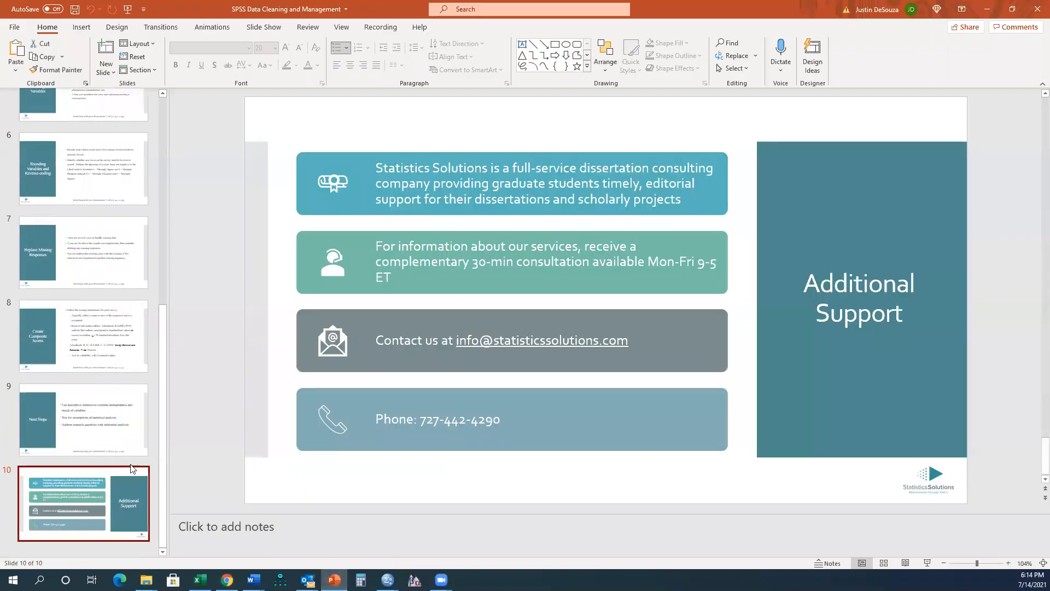
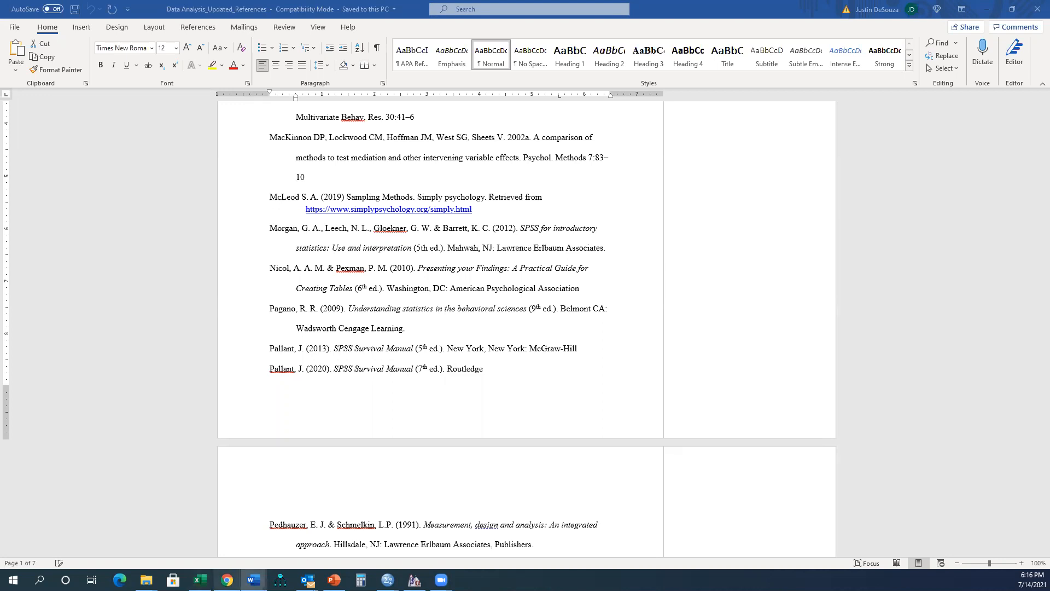
- Switch to Chrome, start going to YouTube in a new tab, and move that tab into a separate window
{"action": "left_click", "coordinate": [227, 580]}
{"action": "left_click", "coordinate": [278, 9]}
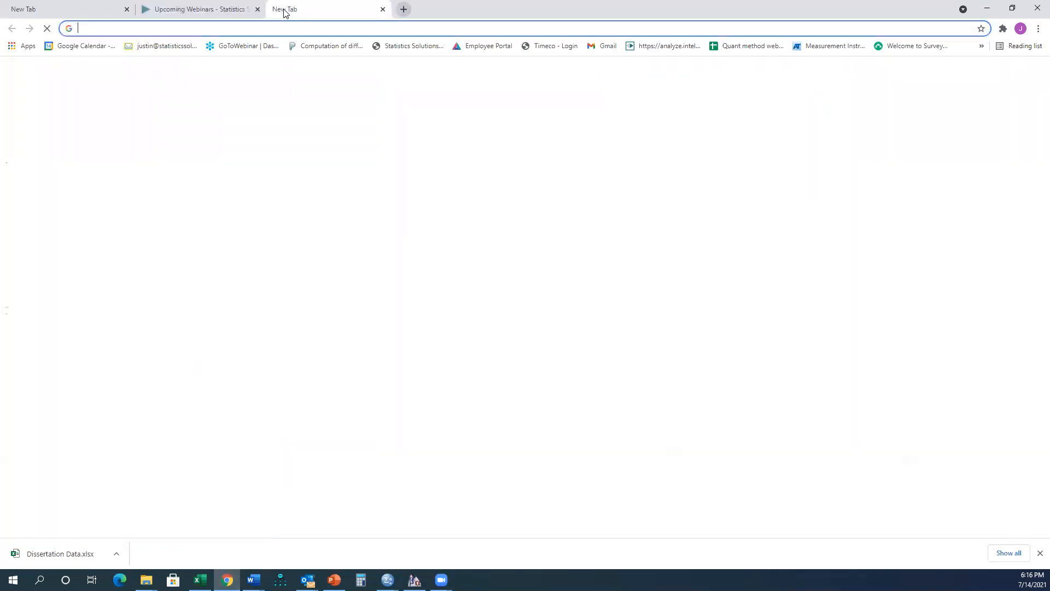
{"action": "type", "text": "youtu"}
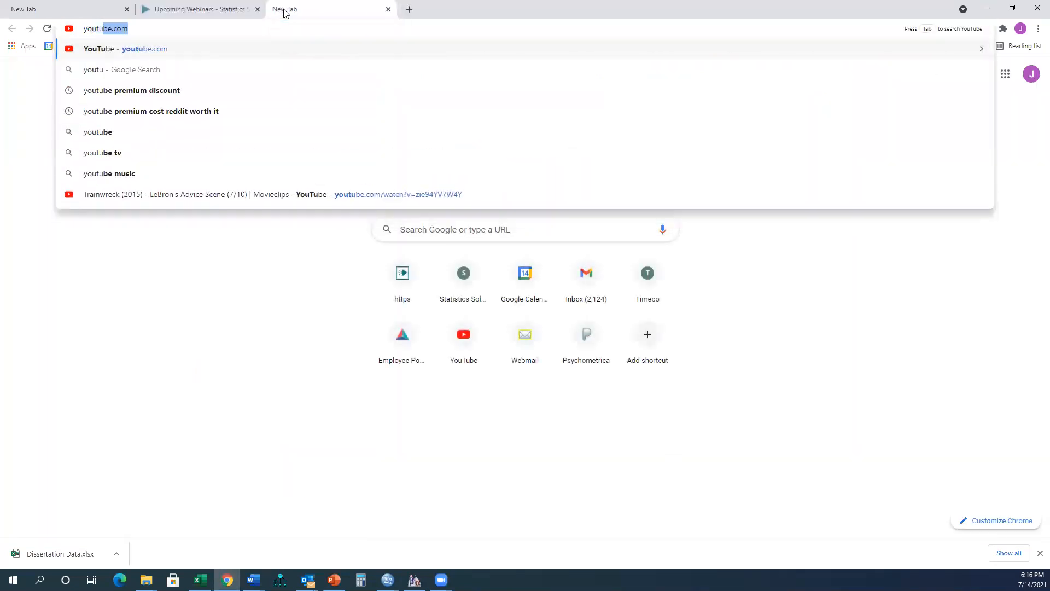
{"action": "left_click_drag", "start_coordinate": [285, 13], "coordinate": [1049, 110]}
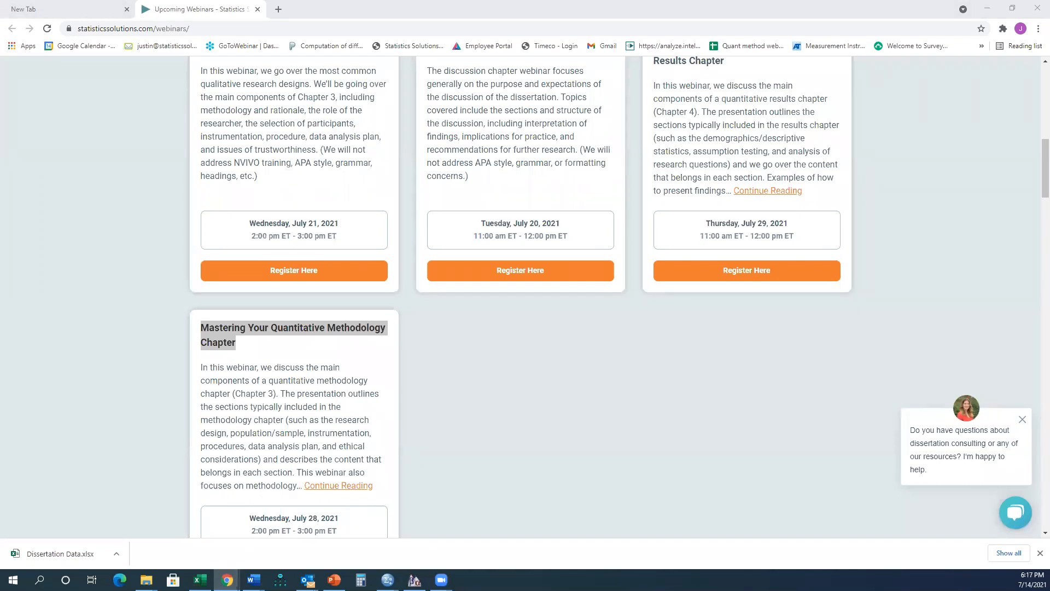
- Examine the YouTube search results for the statistics instructor's SPSS videos, highlighting "spss" in the search query
{"action": "left_click", "coordinate": [741, 188]}
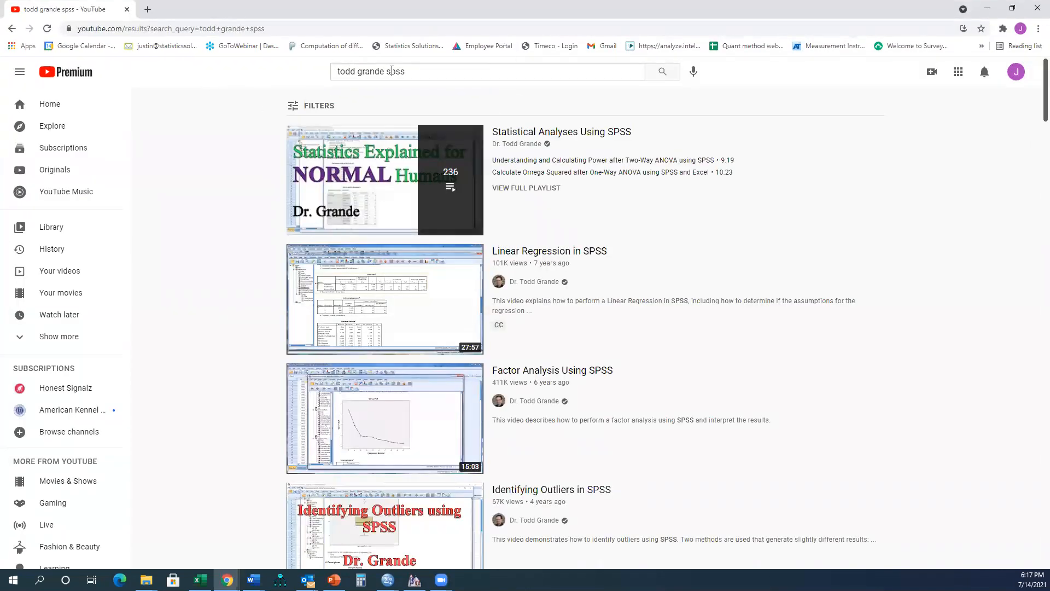
{"action": "double_click", "coordinate": [418, 72]}
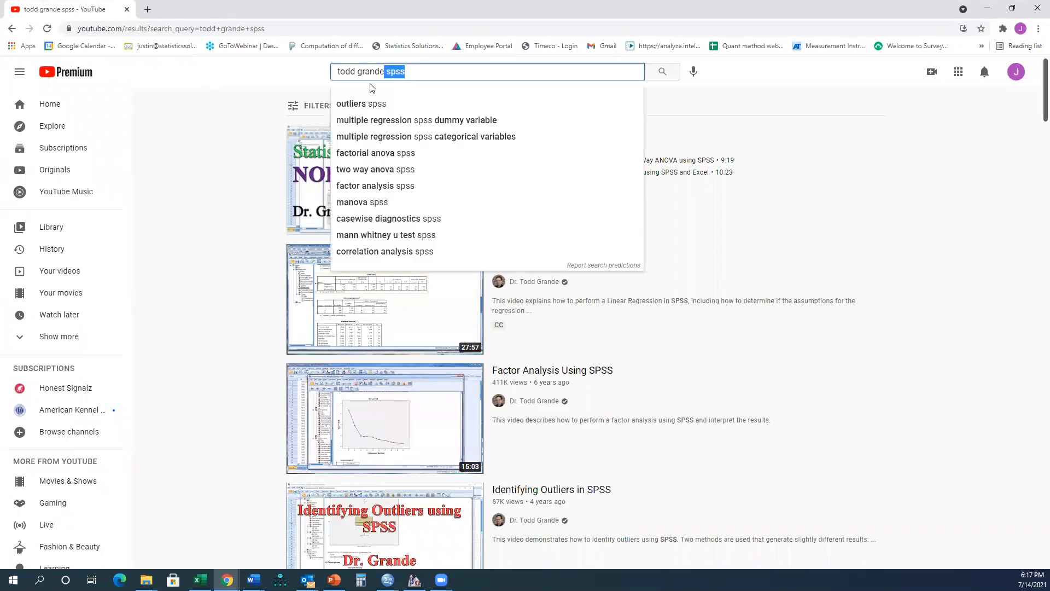
{"action": "left_click", "coordinate": [197, 29]}
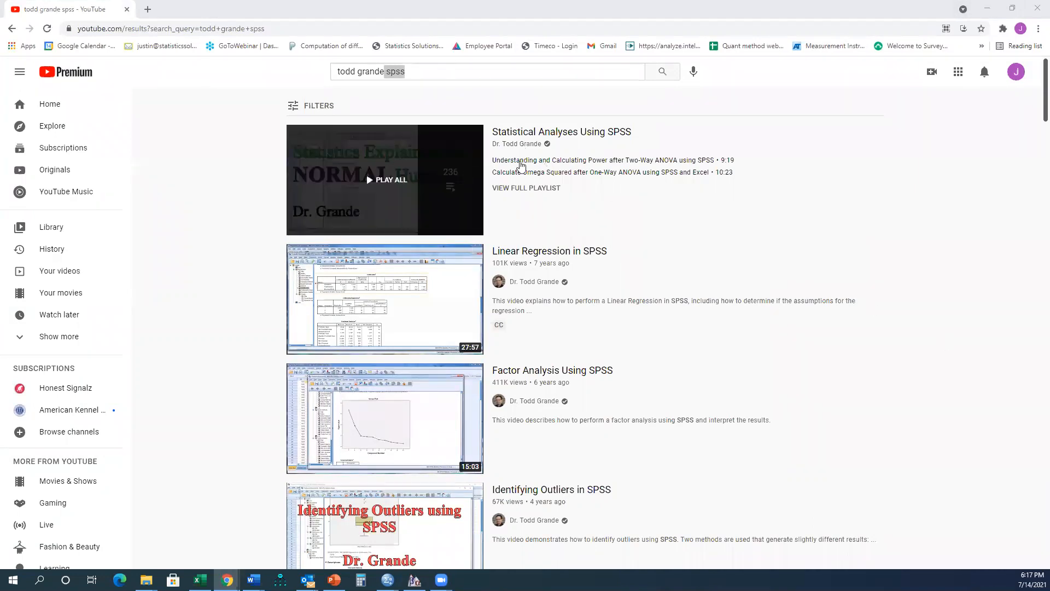
- Refine the YouTube search for the instructor's SPSS videos by adding "cleaning" to the query
{"action": "scroll", "coordinate": [545, 233], "scroll_direction": "down", "scroll_amount": 1}
{"action": "scroll", "coordinate": [545, 244], "scroll_direction": "down", "scroll_amount": 5}
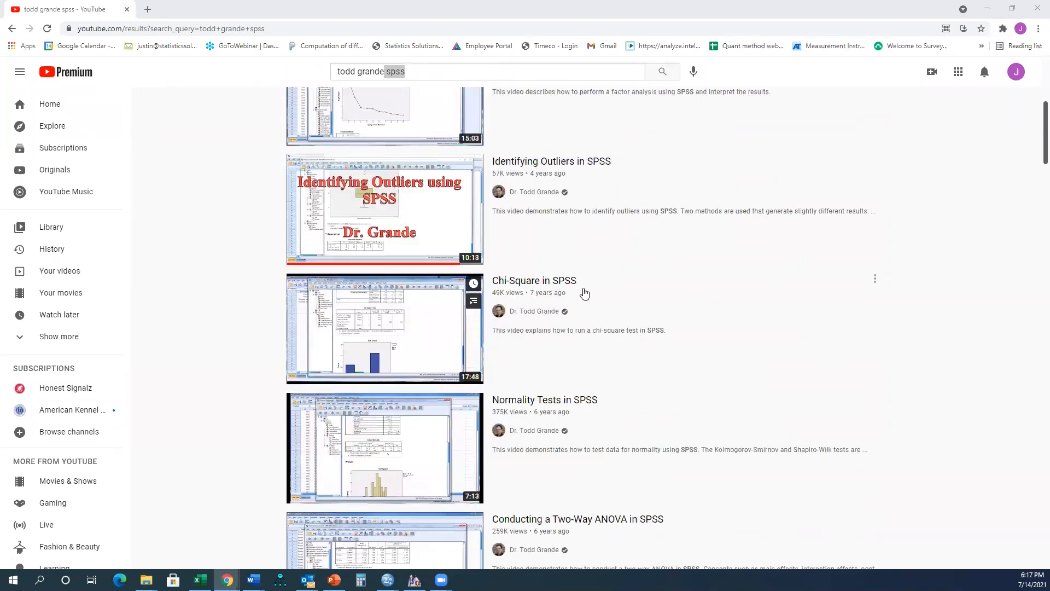
{"action": "scroll", "coordinate": [582, 296], "scroll_direction": "down", "scroll_amount": 2}
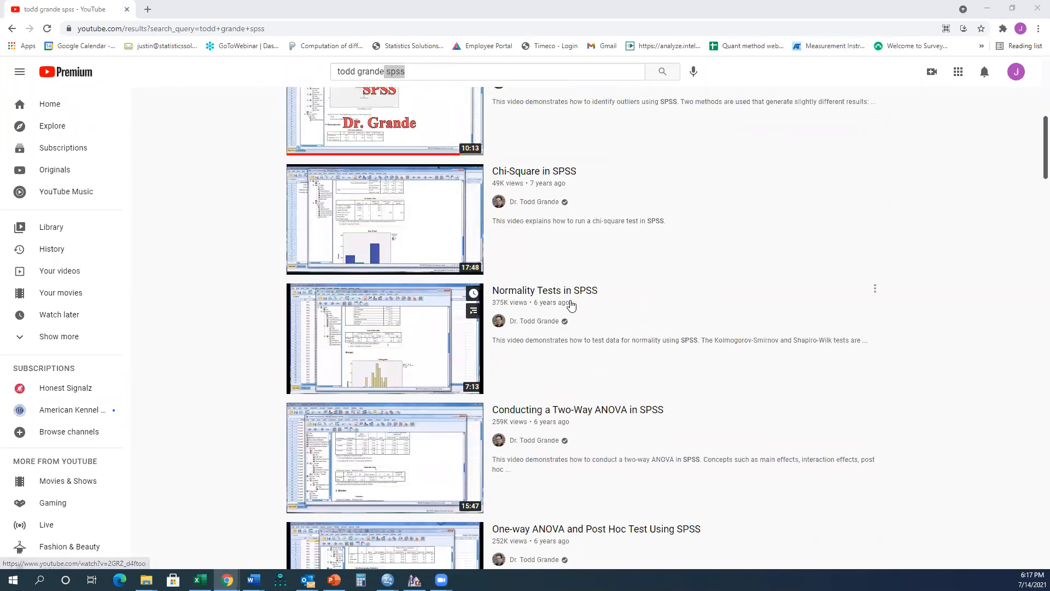
{"action": "scroll", "coordinate": [571, 304], "scroll_direction": "up", "scroll_amount": 8}
{"action": "scroll", "coordinate": [569, 235], "scroll_direction": "down", "scroll_amount": 1}
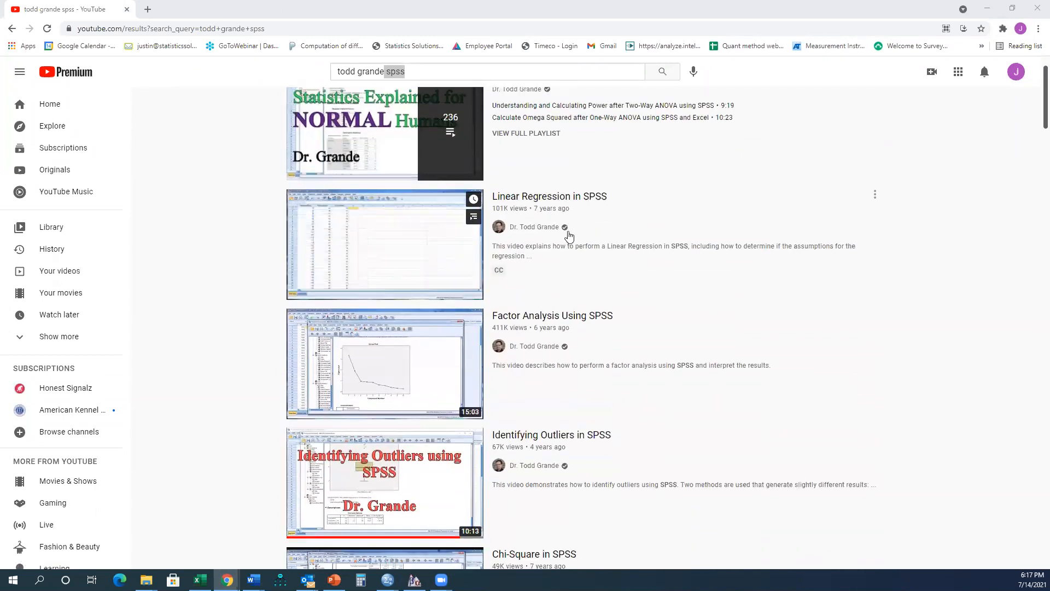
{"action": "left_click", "coordinate": [446, 77]}
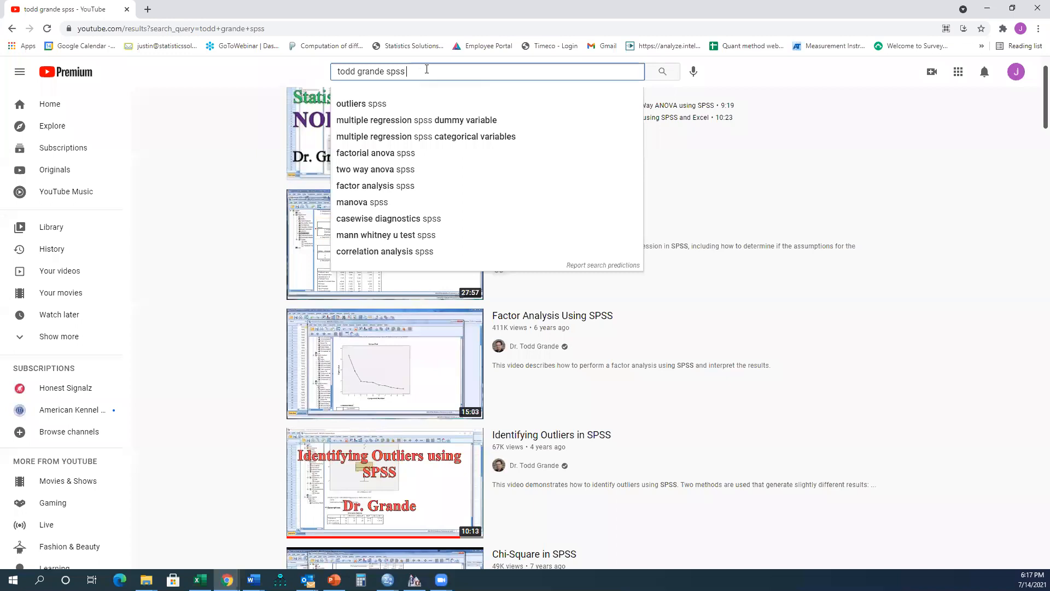
{"action": "type", "text": "clean"}
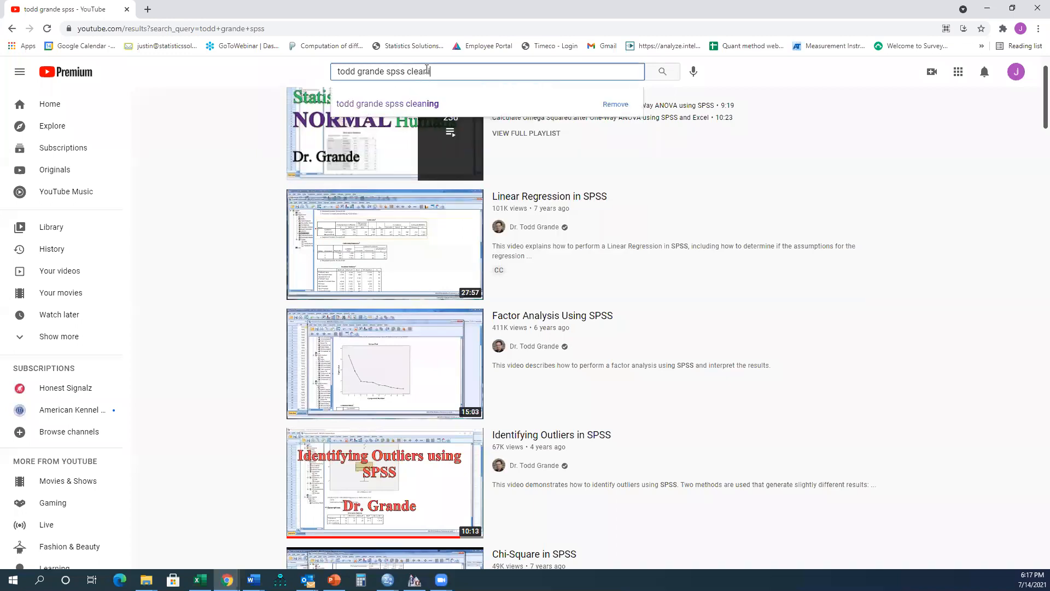
{"action": "type", "text": "ing"}
{"action": "key", "text": "Return"}
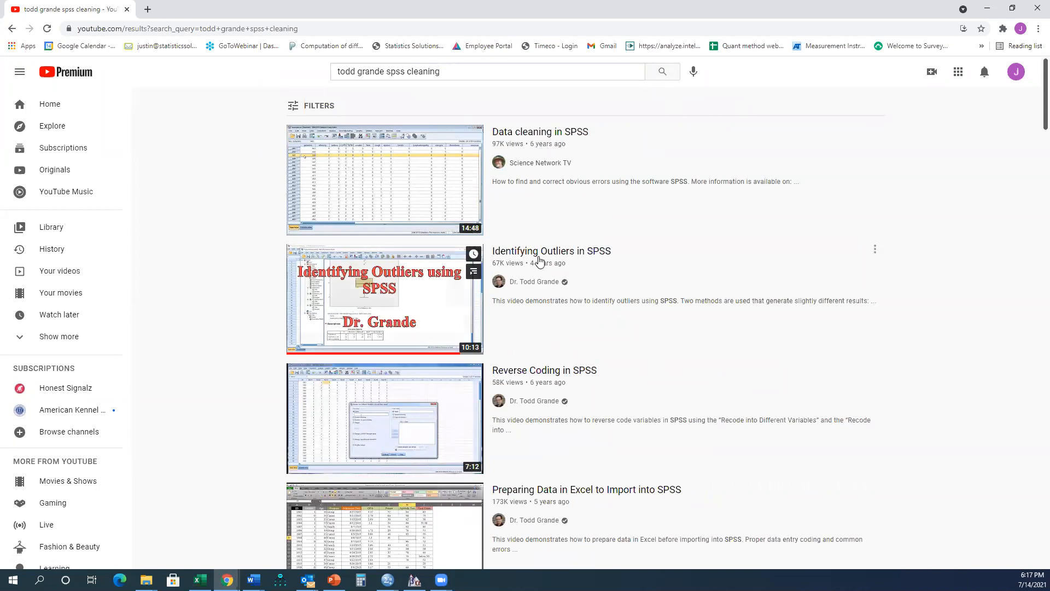
- Examine the data cleaning video results, including those on outliers, reverse coding, Excel data preparation and data transformation
{"action": "scroll", "coordinate": [544, 314], "scroll_direction": "down", "scroll_amount": 1}
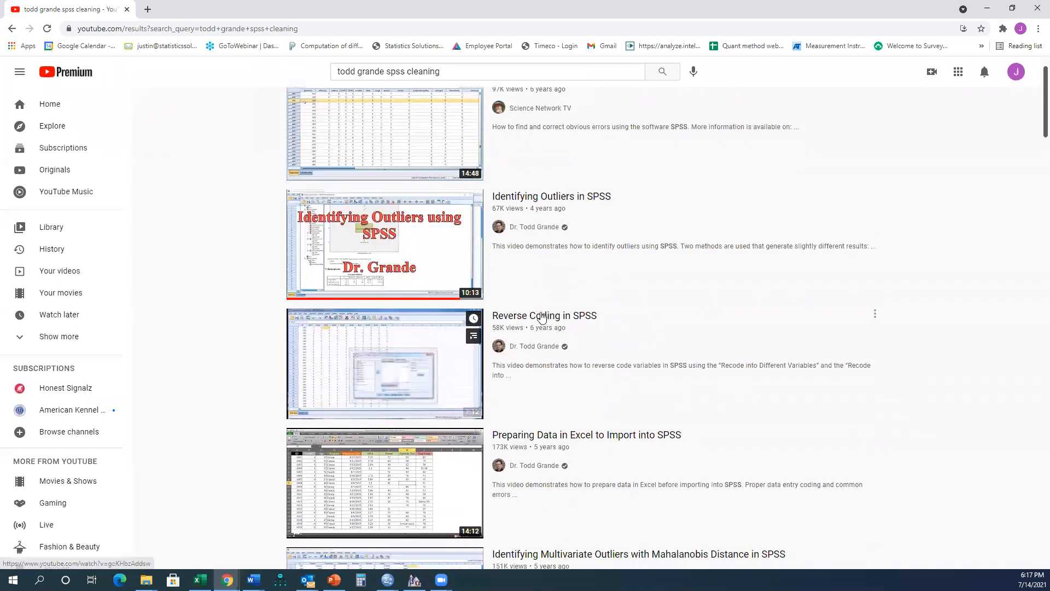
{"action": "scroll", "coordinate": [547, 389], "scroll_direction": "down", "scroll_amount": 1}
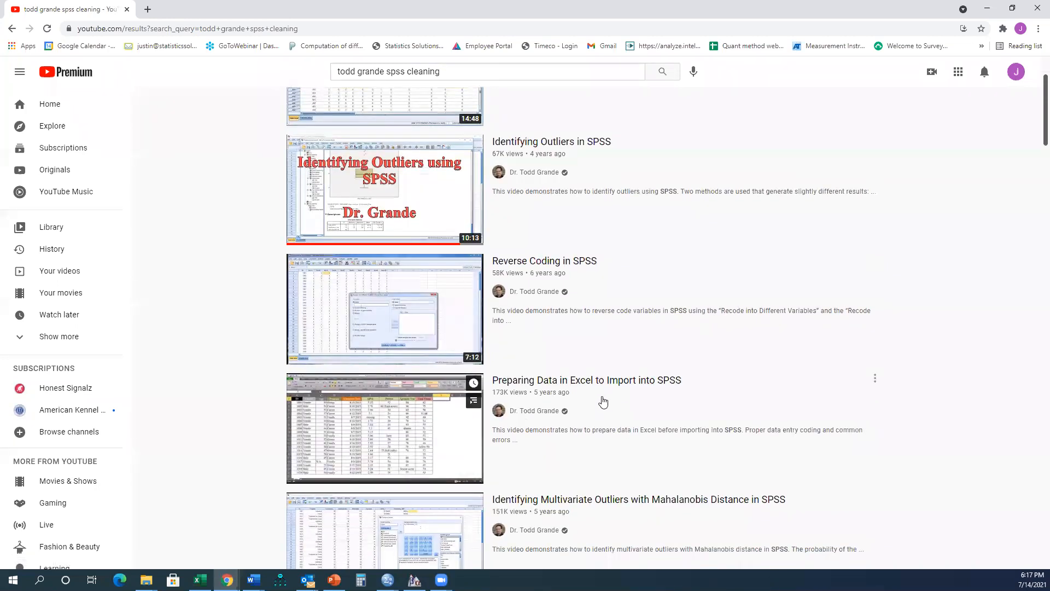
{"action": "scroll", "coordinate": [602, 399], "scroll_direction": "down", "scroll_amount": 1}
{"action": "scroll", "coordinate": [600, 437], "scroll_direction": "down", "scroll_amount": 1}
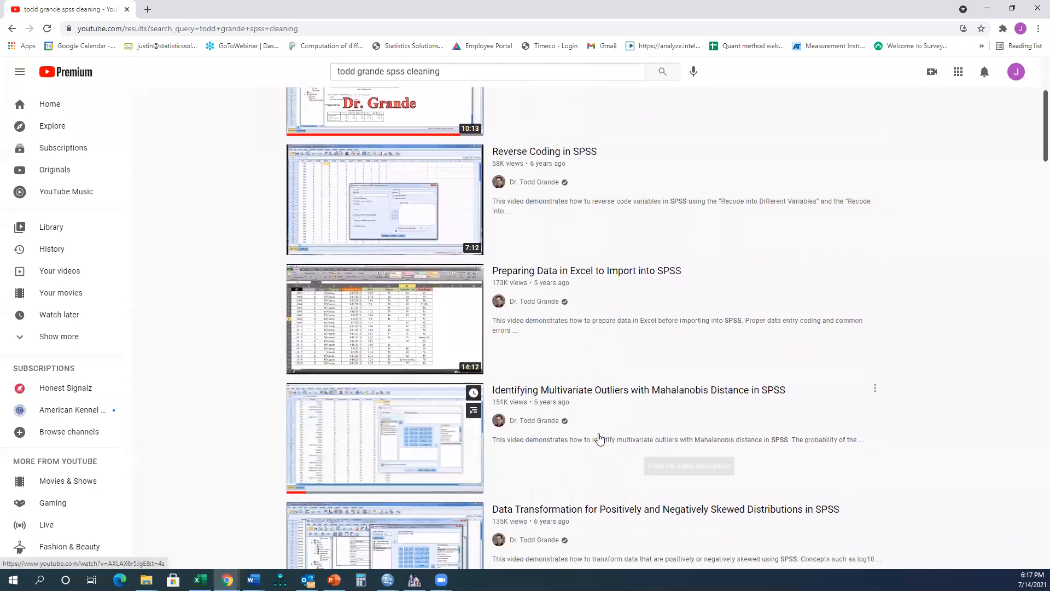
{"action": "scroll", "coordinate": [600, 438], "scroll_direction": "down", "scroll_amount": 2}
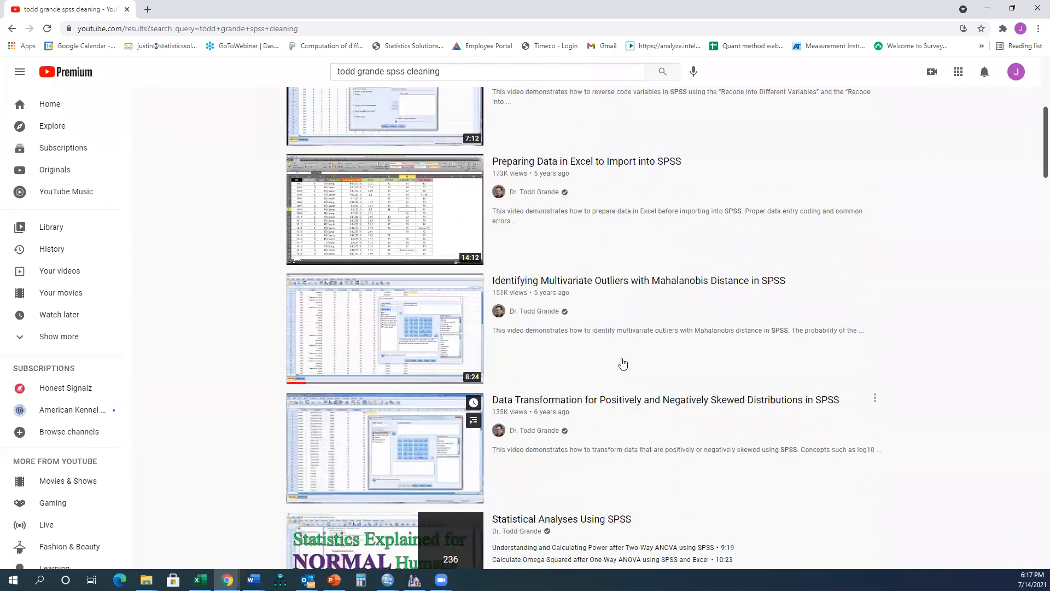
{"action": "scroll", "coordinate": [622, 363], "scroll_direction": "up", "scroll_amount": 6}
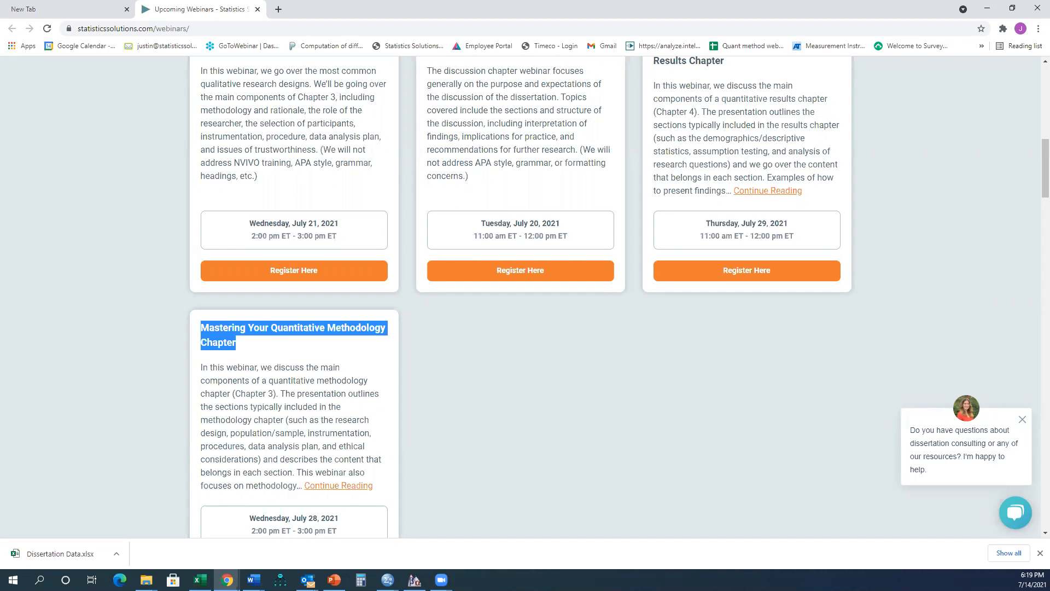
- Search Google for "survey monkey audience" in a new tab of the webinars window and open the SurveyMonkey Audience result
{"action": "left_click", "coordinate": [278, 9]}
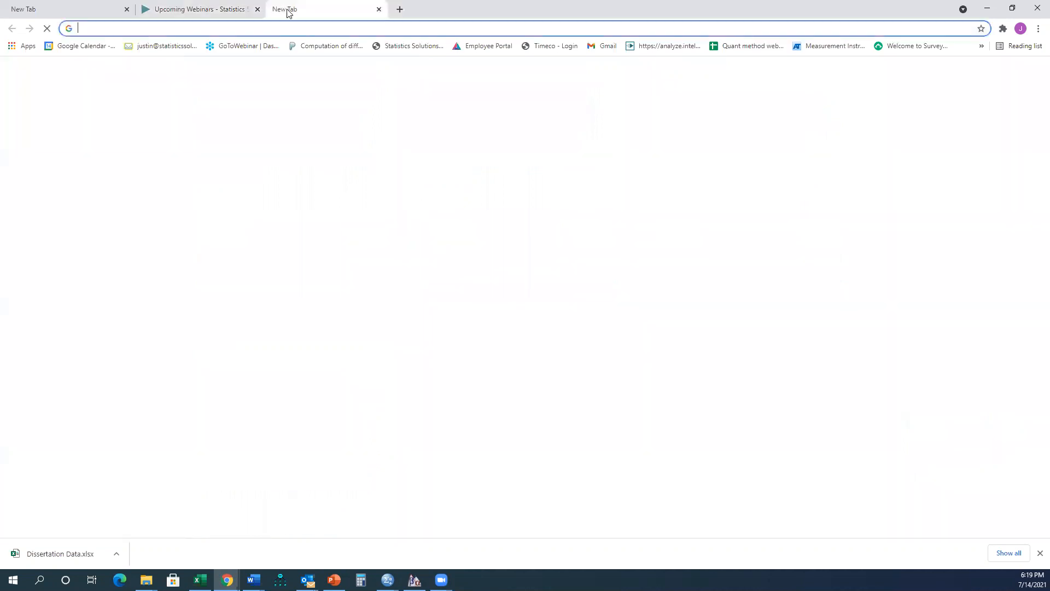
{"action": "type", "text": "survey monkey aud"}
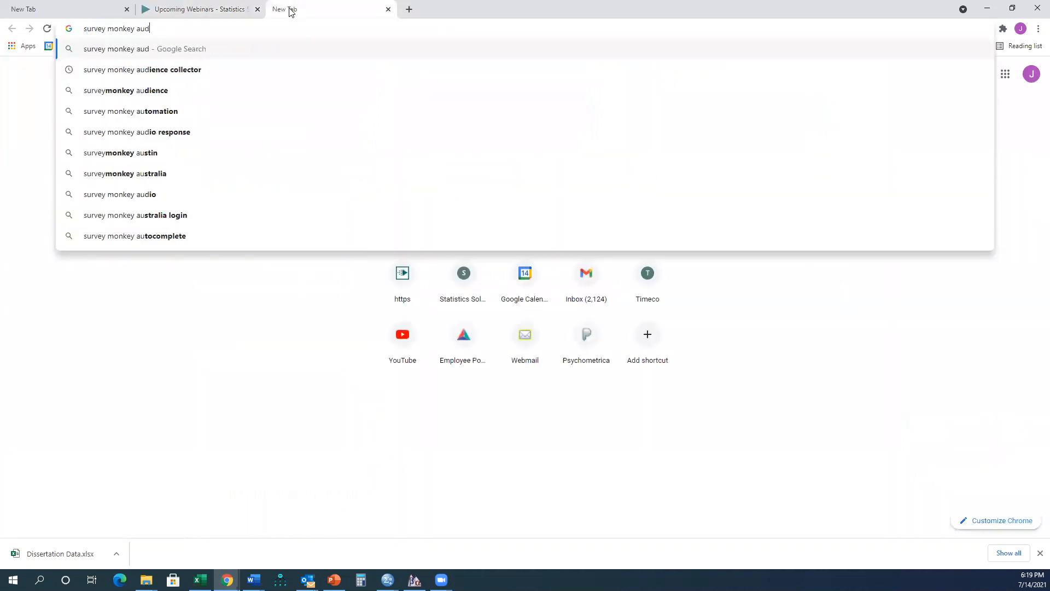
{"action": "type", "text": "ience"}
{"action": "key", "text": "Return"}
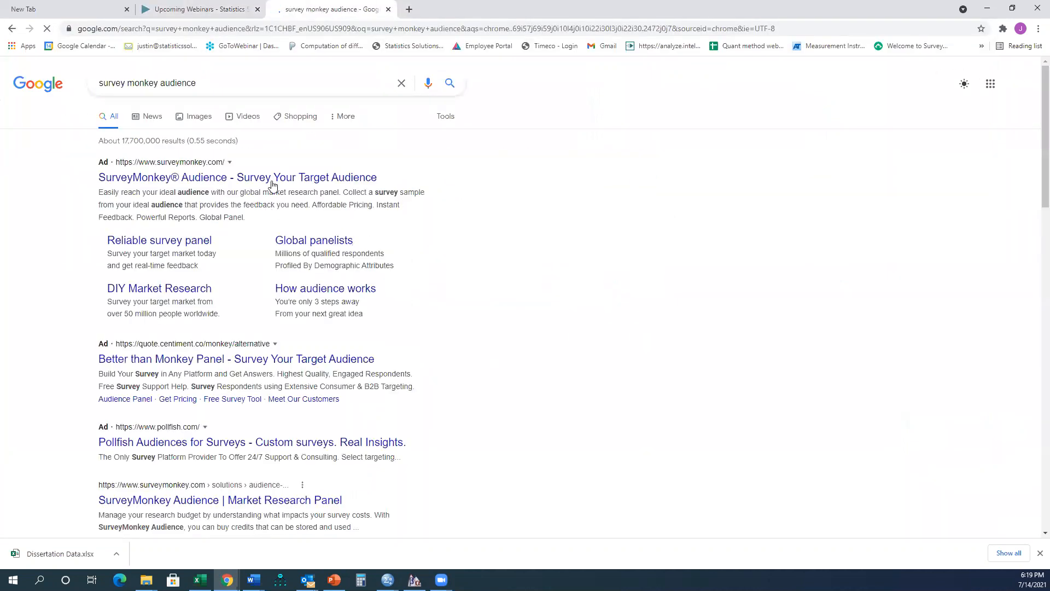
{"action": "left_click", "coordinate": [272, 180]}
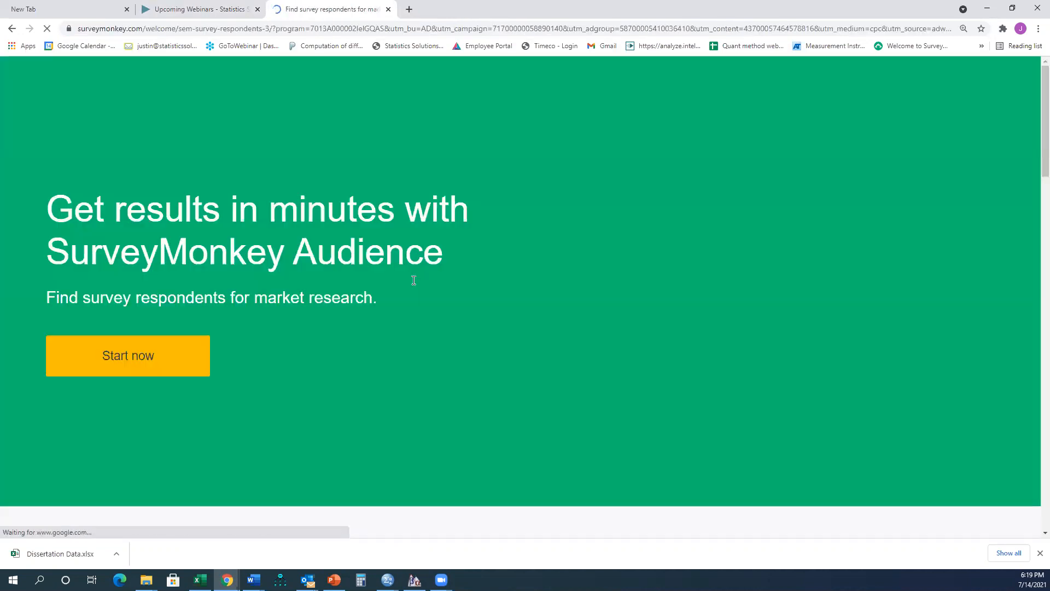
- Start the SurveyMonkey Audience estimator and review its popular audience profiles, cost estimate and basic respondent criteria
{"action": "scroll", "coordinate": [328, 319], "scroll_direction": "down", "scroll_amount": 2}
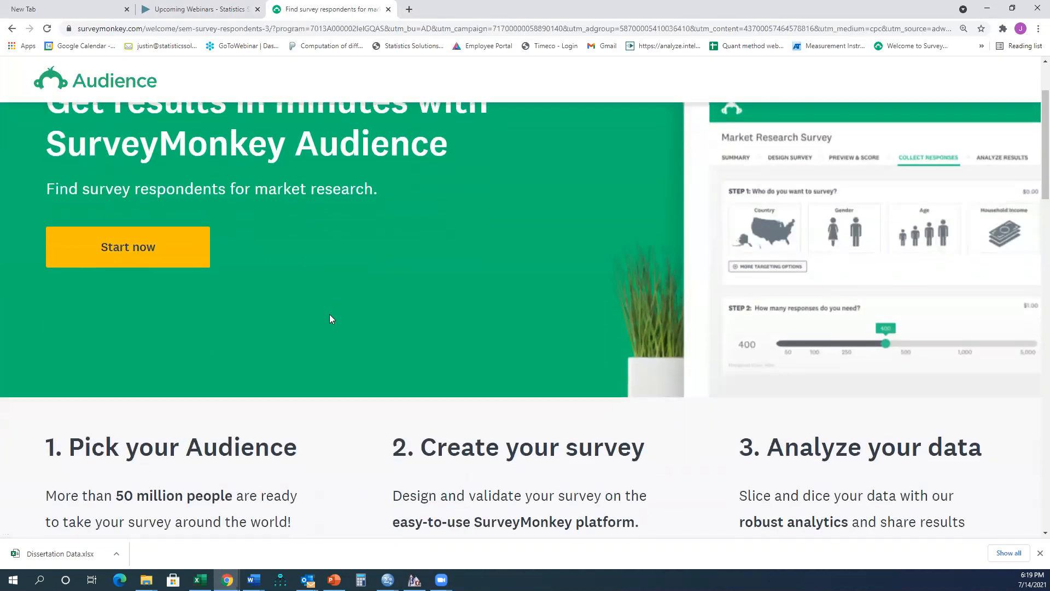
{"action": "scroll", "coordinate": [599, 302], "scroll_direction": "up", "scroll_amount": 2}
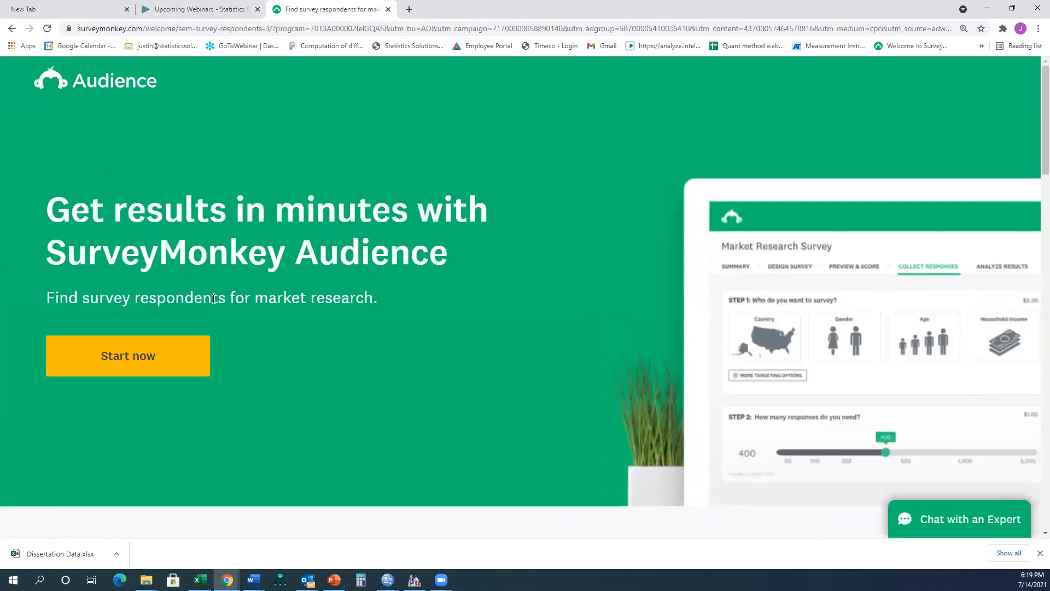
{"action": "left_click", "coordinate": [139, 355]}
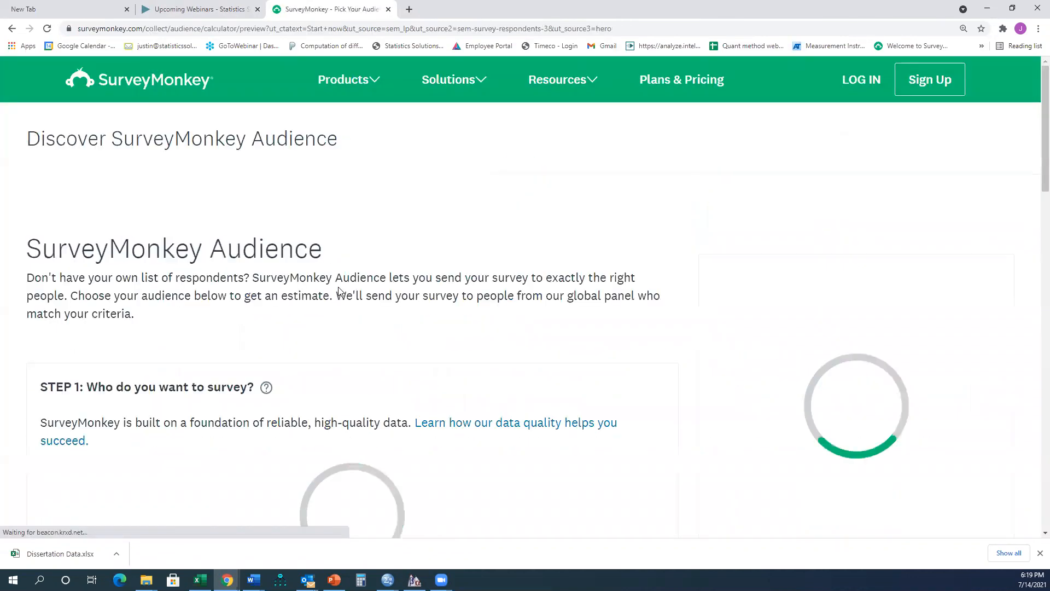
{"action": "scroll", "coordinate": [331, 286], "scroll_direction": "down", "scroll_amount": 1}
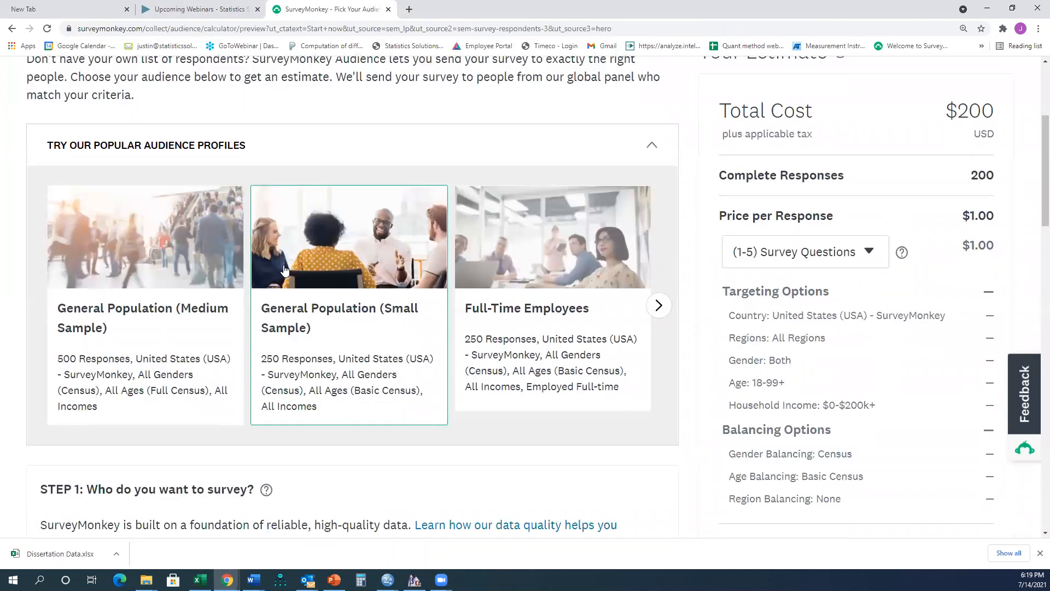
{"action": "scroll", "coordinate": [306, 292], "scroll_direction": "down", "scroll_amount": 5}
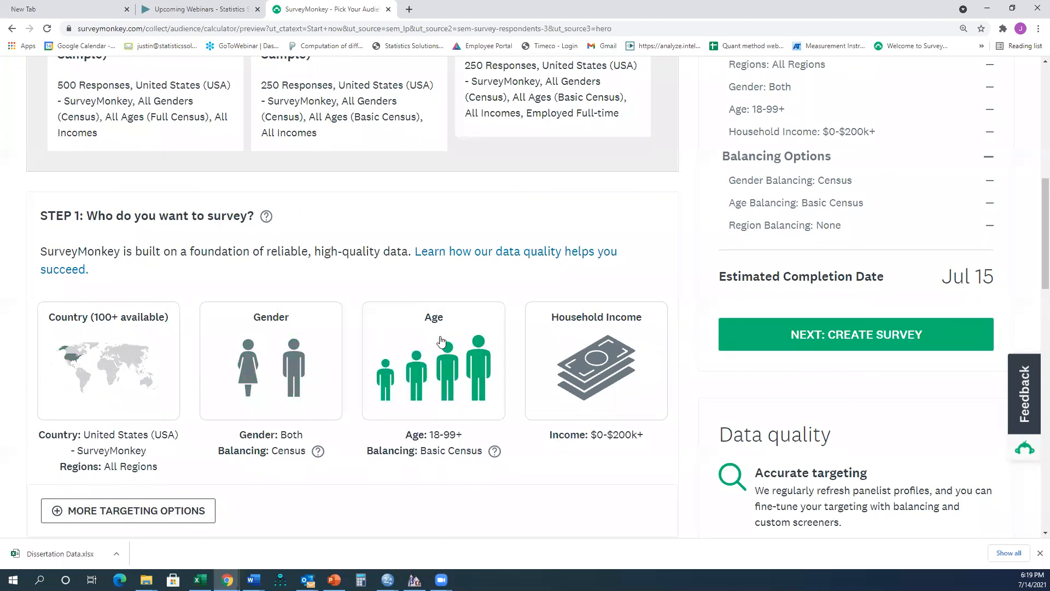
- Open the additional targeting options and examine the available categories, such as Most Popular, Employment and Entertainment
{"action": "left_click", "coordinate": [153, 511]}
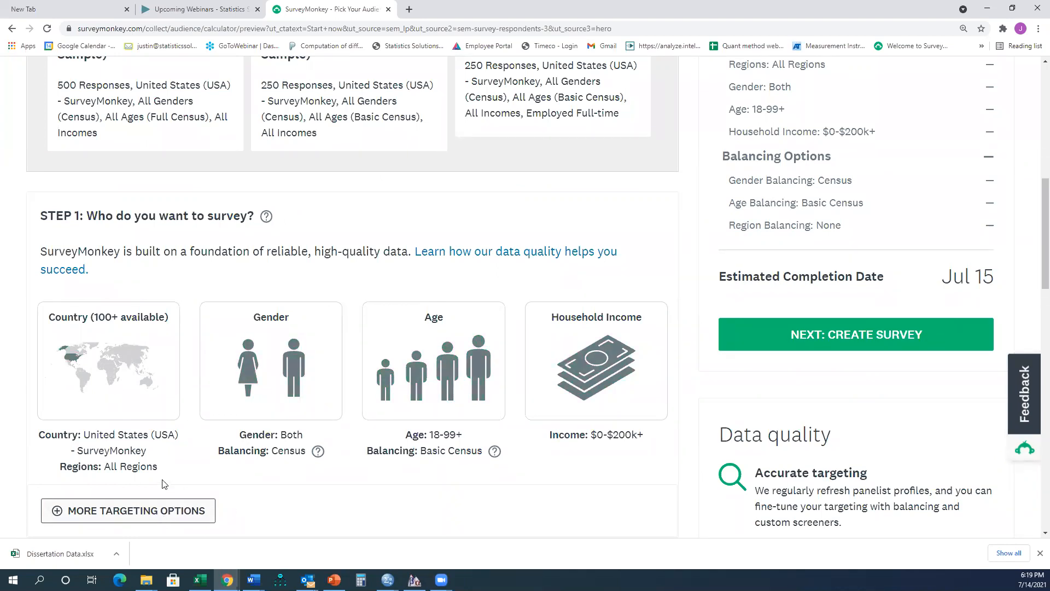
{"action": "scroll", "coordinate": [368, 278], "scroll_direction": "down", "scroll_amount": 10}
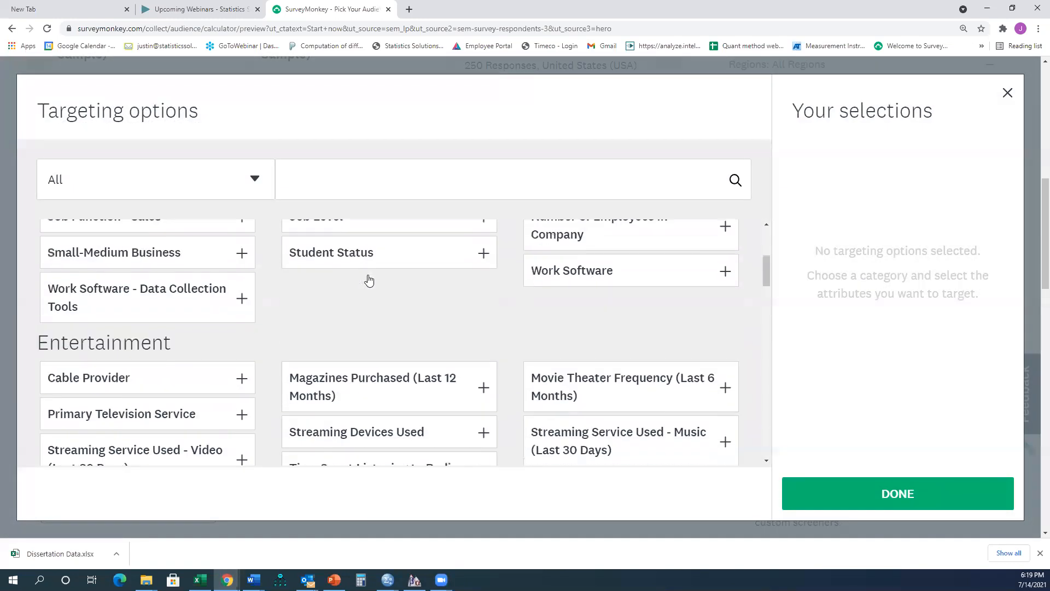
{"action": "scroll", "coordinate": [368, 281], "scroll_direction": "down", "scroll_amount": 4}
{"action": "scroll", "coordinate": [363, 307], "scroll_direction": "up", "scroll_amount": 13}
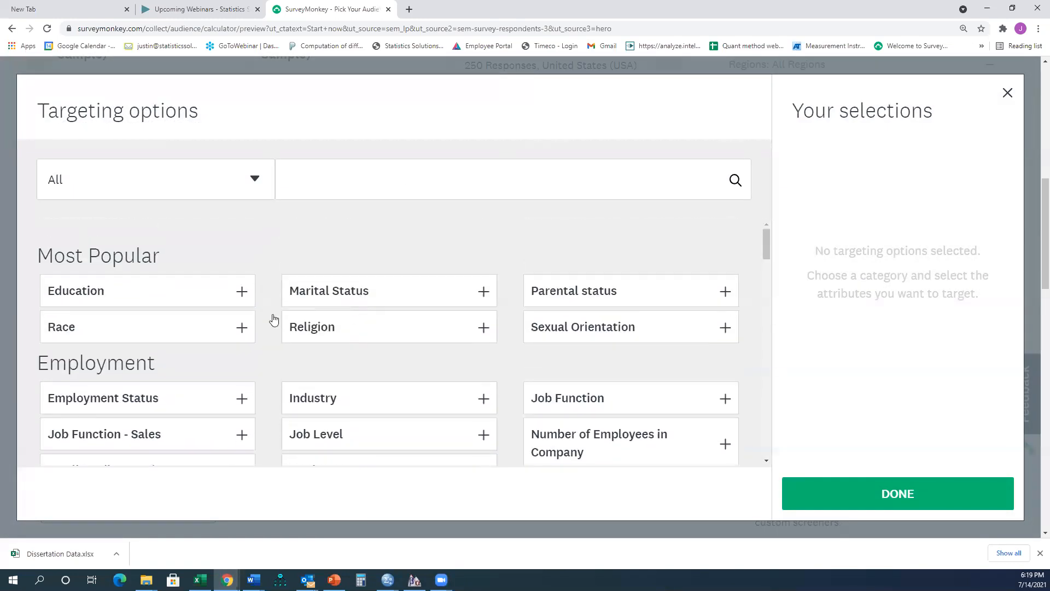
{"action": "scroll", "coordinate": [246, 325], "scroll_direction": "down", "scroll_amount": 2}
{"action": "scroll", "coordinate": [217, 328], "scroll_direction": "down", "scroll_amount": 1}
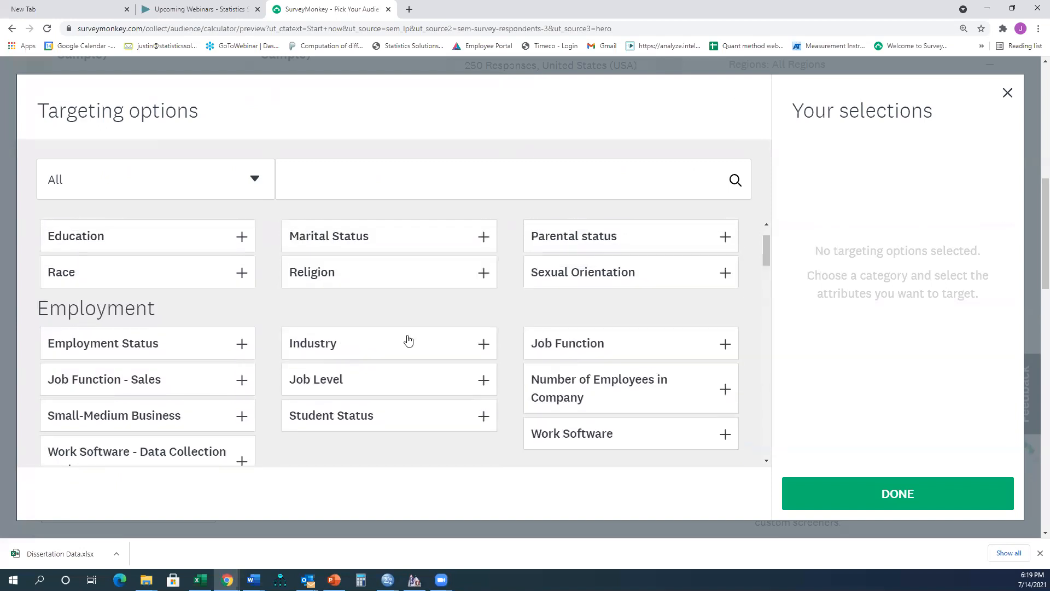
- Open the Industry targeting category and review its full list of selectable industries
{"action": "left_click", "coordinate": [408, 342]}
{"action": "scroll", "coordinate": [167, 260], "scroll_direction": "down", "scroll_amount": 2}
{"action": "scroll", "coordinate": [163, 267], "scroll_direction": "up", "scroll_amount": 2}
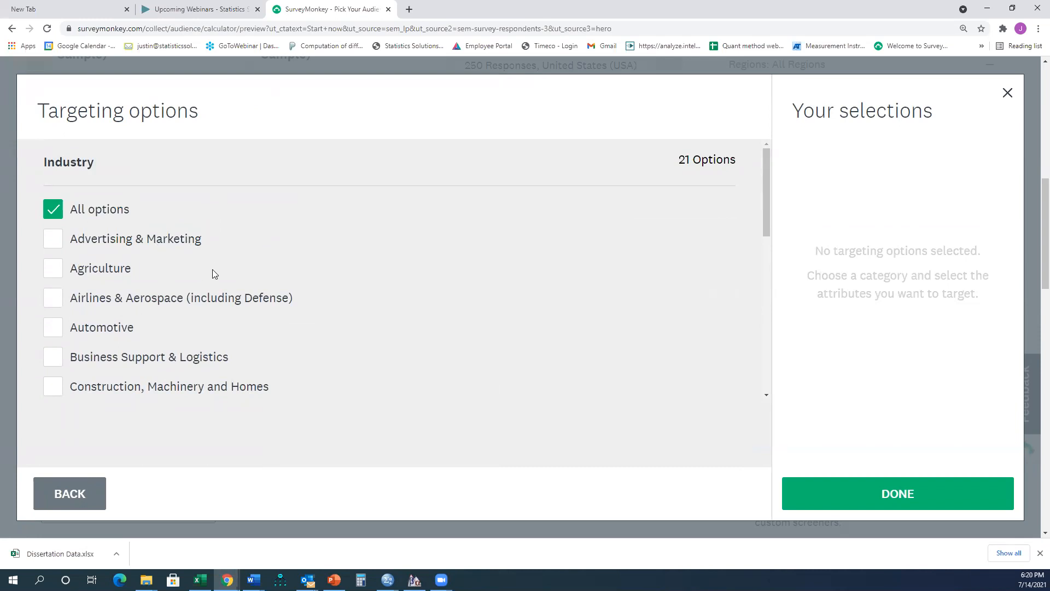
{"action": "scroll", "coordinate": [383, 288], "scroll_direction": "down", "scroll_amount": 8}
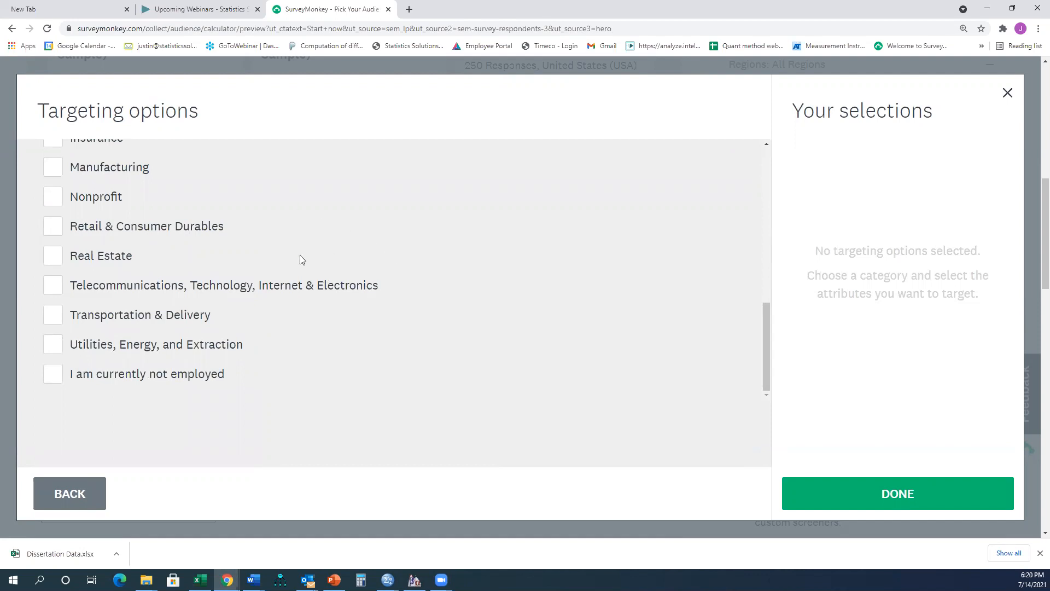
{"action": "scroll", "coordinate": [368, 294], "scroll_direction": "up", "scroll_amount": 1}
{"action": "scroll", "coordinate": [368, 293], "scroll_direction": "up", "scroll_amount": 6}
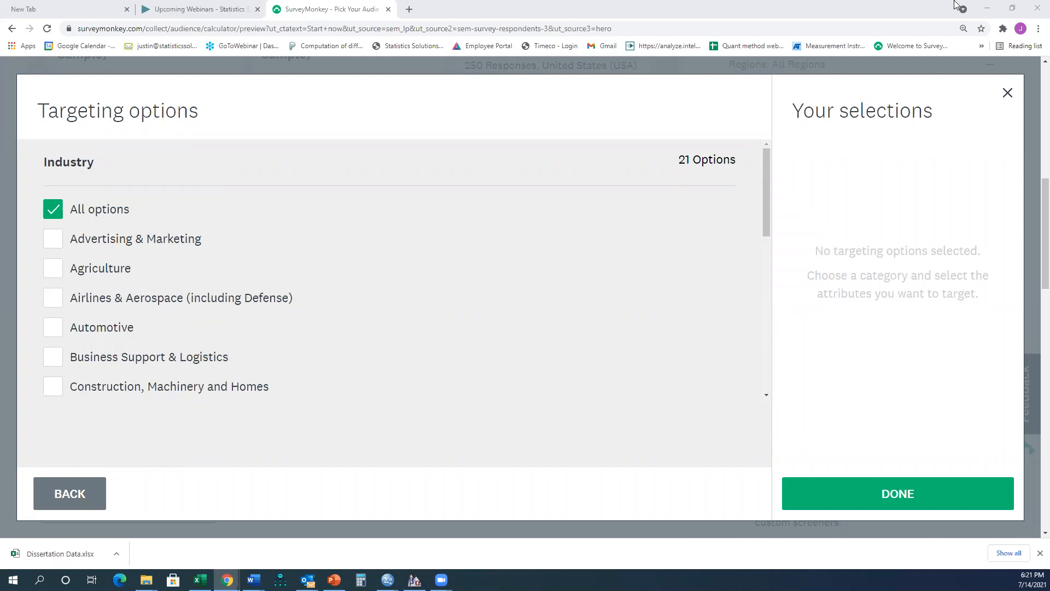
- Minimize the browser, return to the PowerPoint presentation and show the Webinar Archive slide
{"action": "left_click", "coordinate": [987, 9]}
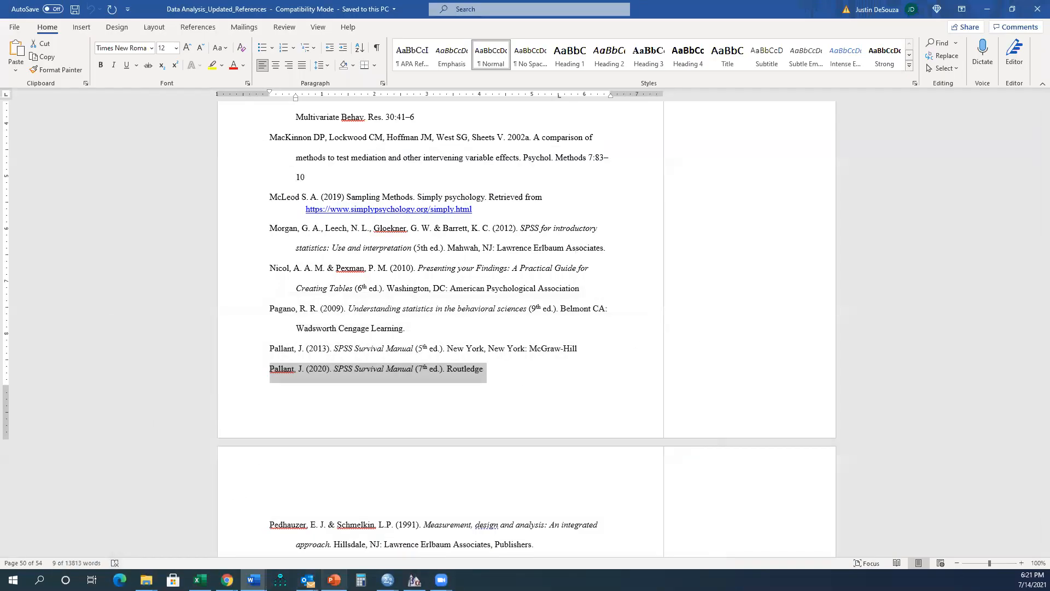
{"action": "left_click", "coordinate": [334, 580]}
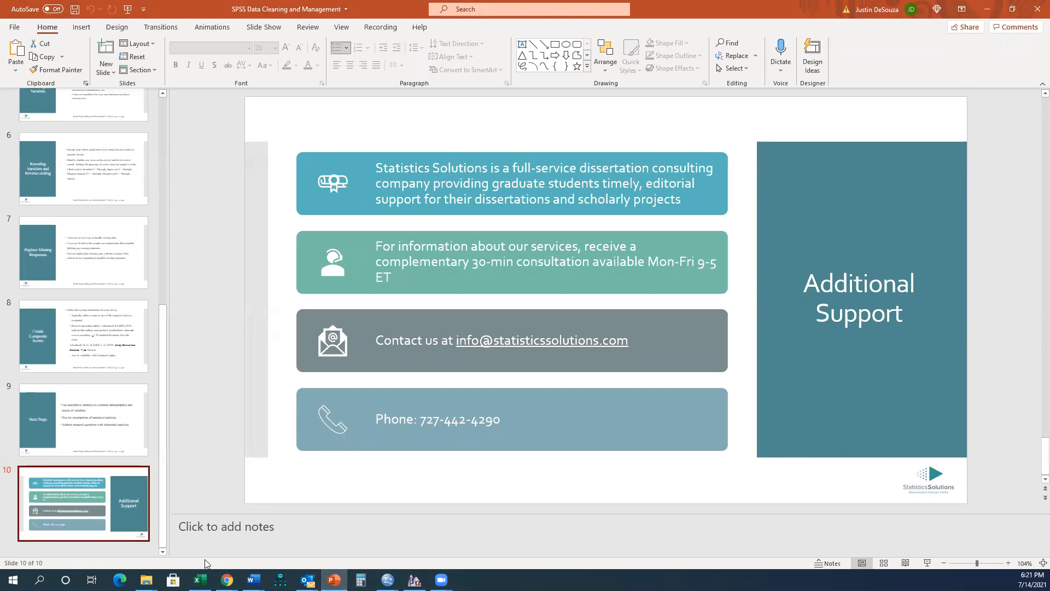
{"action": "mouse_move", "coordinate": [227, 578]}
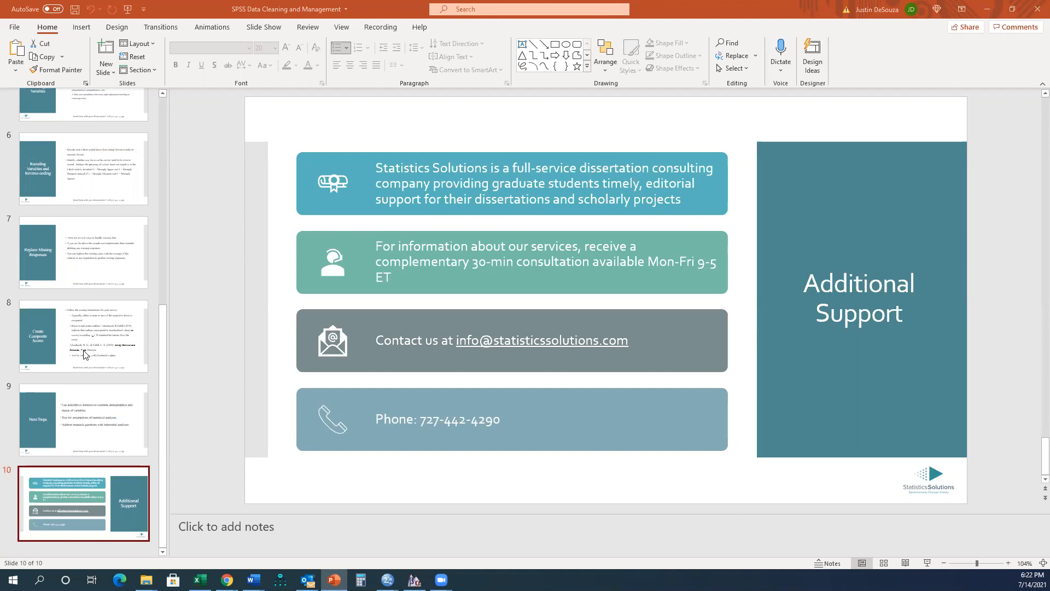
{"action": "scroll", "coordinate": [87, 352], "scroll_direction": "up", "scroll_amount": 10}
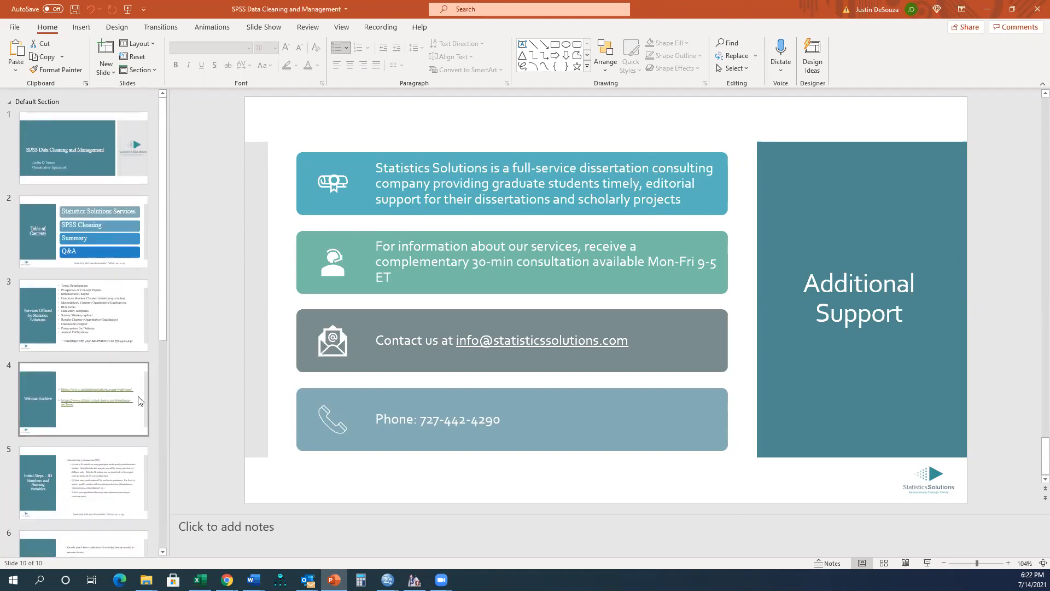
{"action": "left_click", "coordinate": [140, 401]}
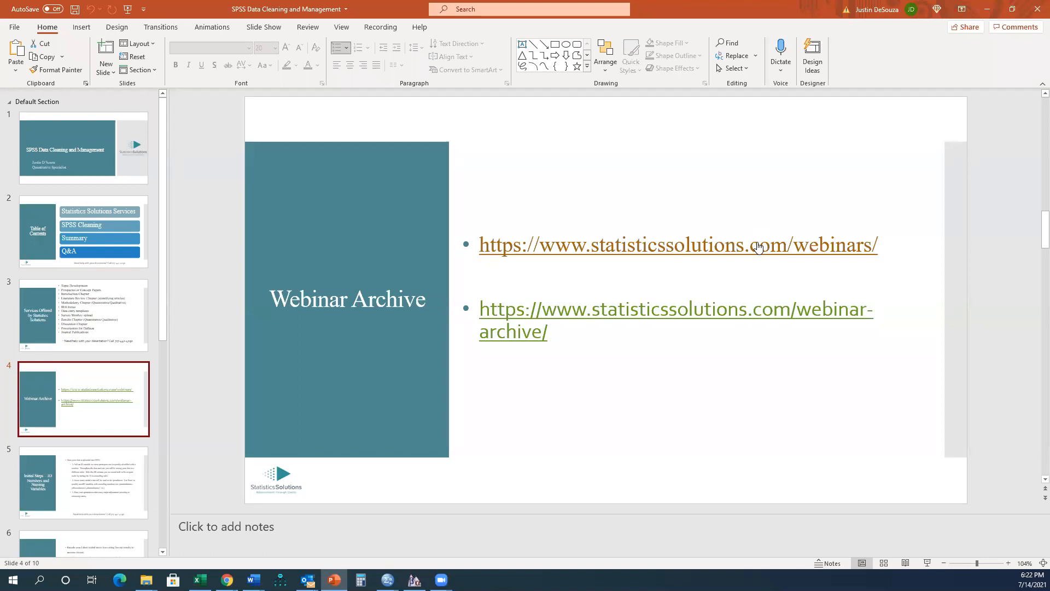
- Open the slide's upcoming webinars link in the browser and look through the July webinar listings
{"action": "left_click", "coordinate": [757, 247], "text": "ctrl"}
{"action": "scroll", "coordinate": [405, 254], "scroll_direction": "down", "scroll_amount": 2}
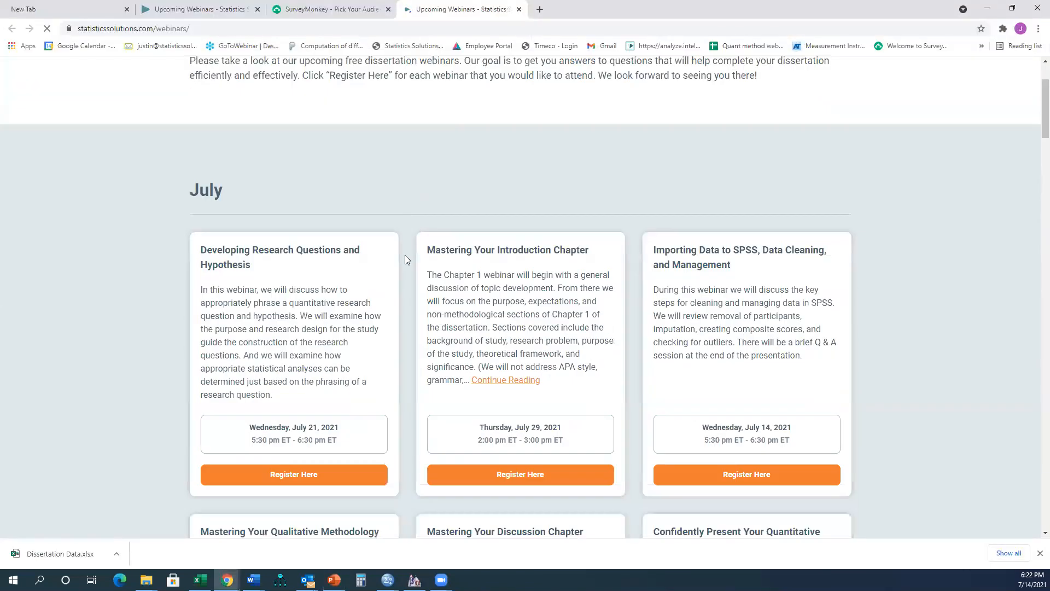
{"action": "scroll", "coordinate": [446, 271], "scroll_direction": "down", "scroll_amount": 2}
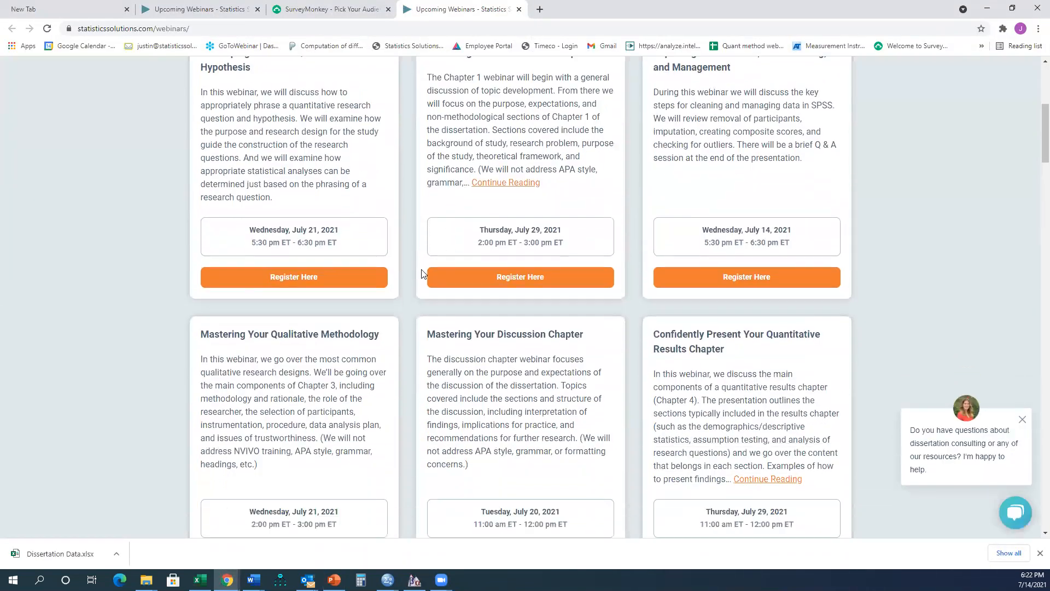
{"action": "scroll", "coordinate": [422, 273], "scroll_direction": "down", "scroll_amount": 4}
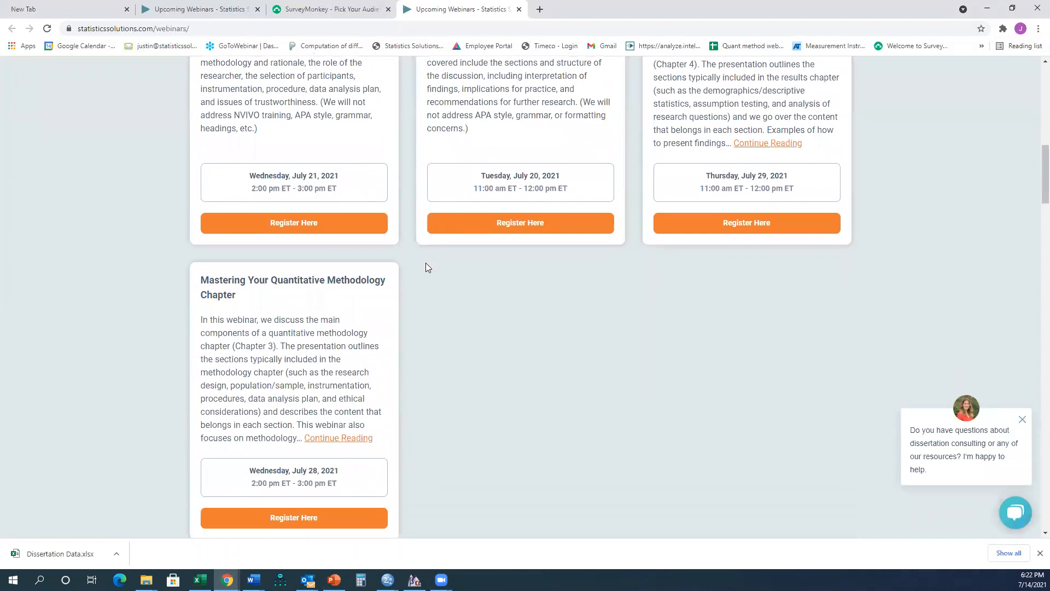
- Highlight the Mastering Your Discussion Chapter title, and the title and description of the Developing Research Questions and Hypothesis webinar
{"action": "scroll", "coordinate": [482, 260], "scroll_direction": "up", "scroll_amount": 3}
{"action": "scroll", "coordinate": [497, 259], "scroll_direction": "up", "scroll_amount": 3}
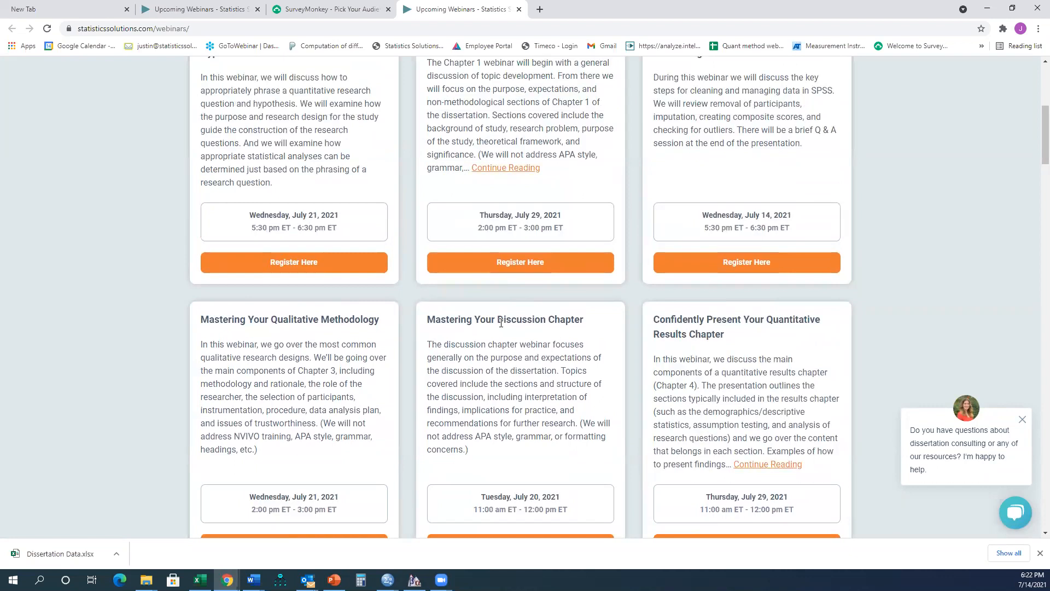
{"action": "left_click_drag", "start_coordinate": [428, 321], "coordinate": [624, 322]}
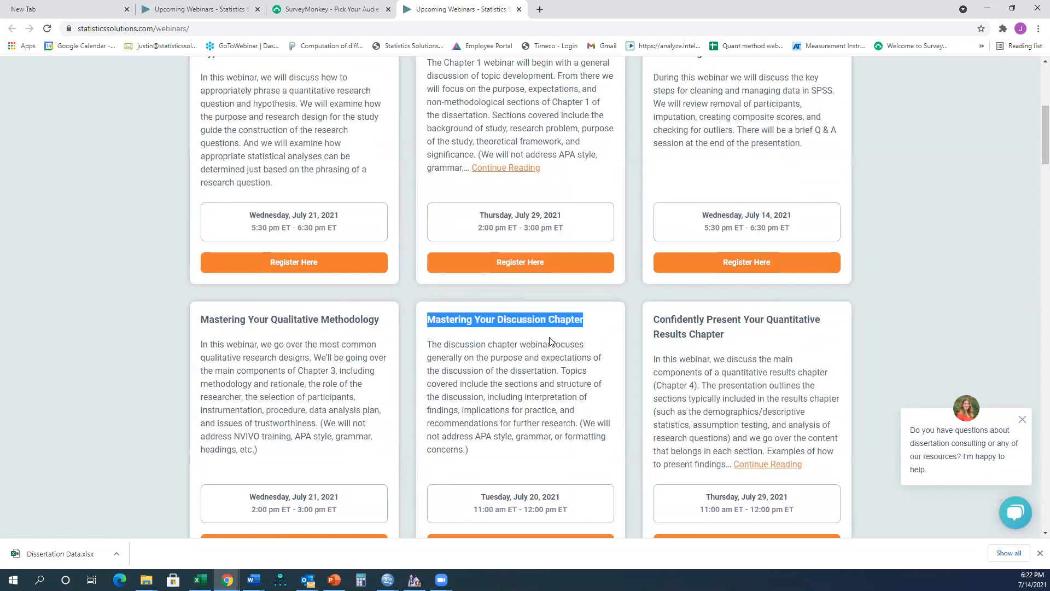
{"action": "scroll", "coordinate": [551, 343], "scroll_direction": "up", "scroll_amount": 3}
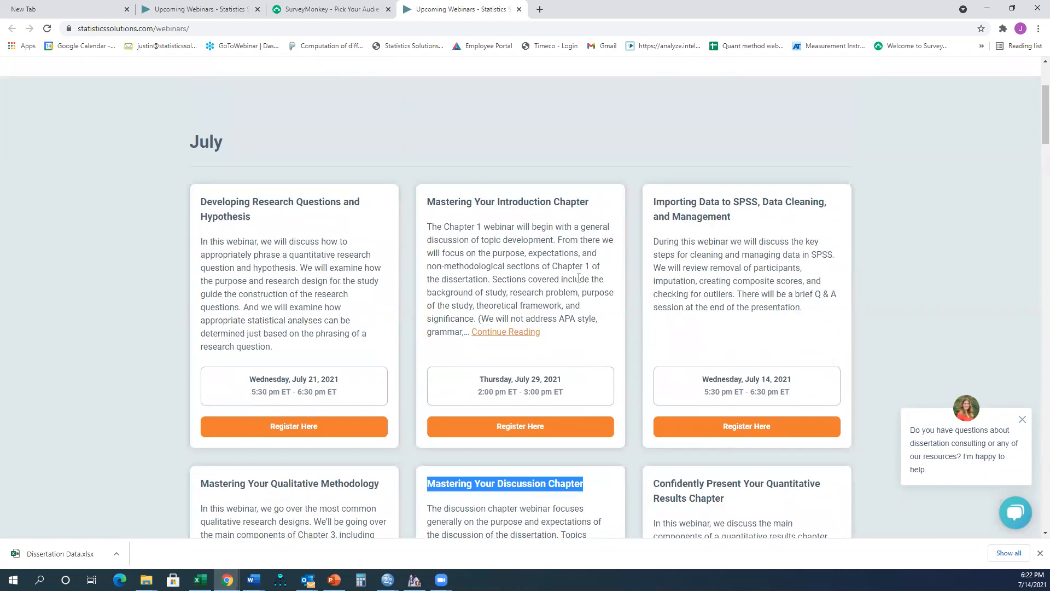
{"action": "left_click", "coordinate": [297, 238]}
{"action": "left_click_drag", "start_coordinate": [200, 204], "coordinate": [360, 344]}
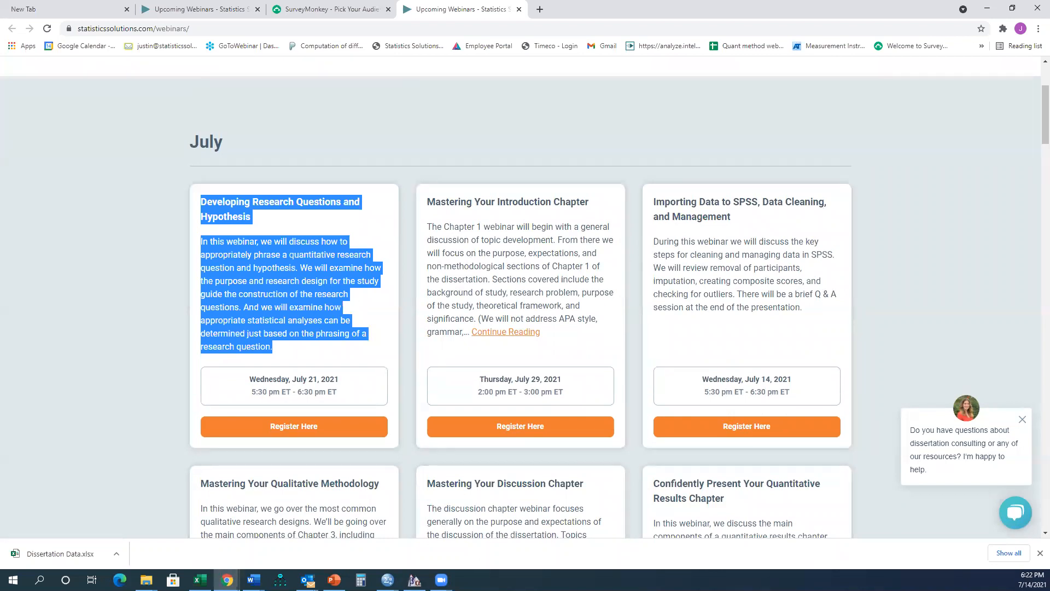
- Switch back to the PowerPoint presentation and show slide 10, Additional Support
{"action": "left_click", "coordinate": [335, 579]}
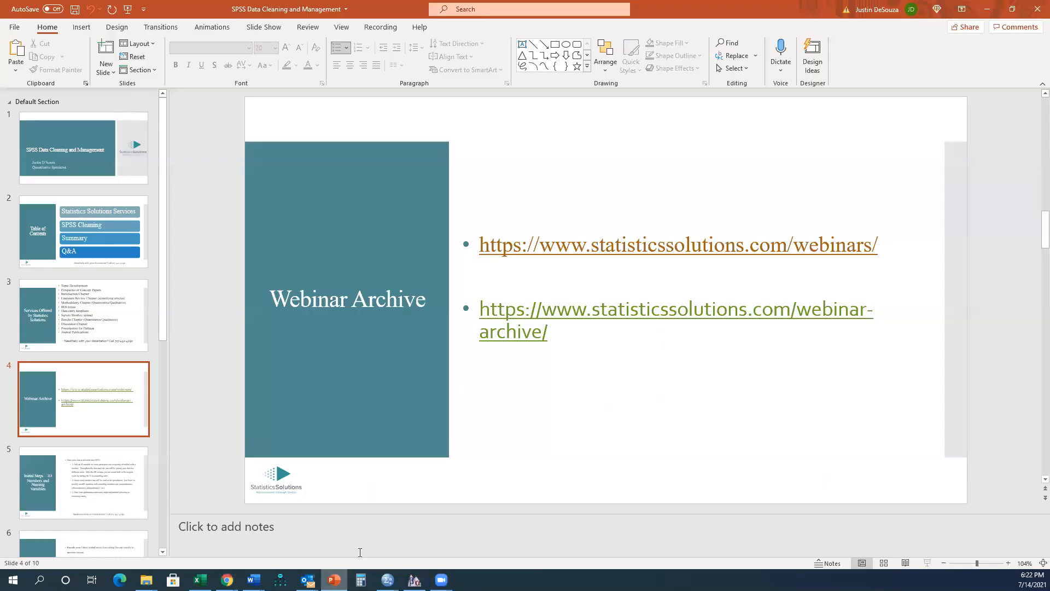
{"action": "scroll", "coordinate": [108, 464], "scroll_direction": "down", "scroll_amount": 7}
{"action": "left_click", "coordinate": [104, 495]}
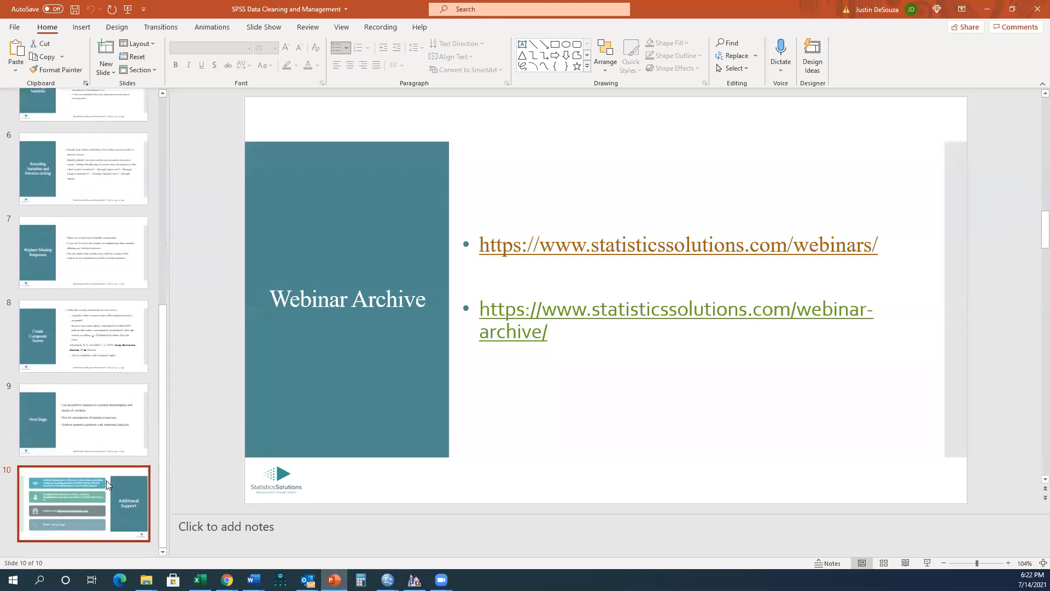